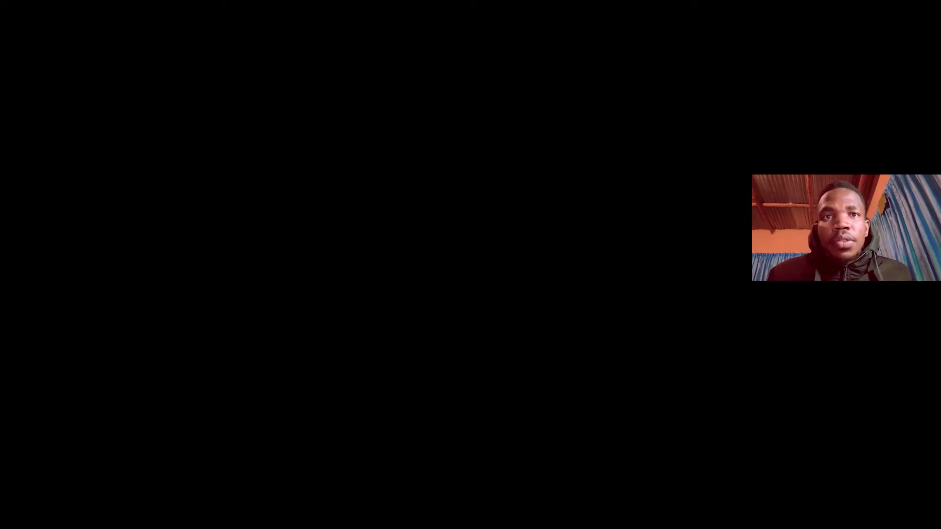
- Launch Photoshop from the Windows taskbar to reach its Home screen of recent files
click(300, 519)
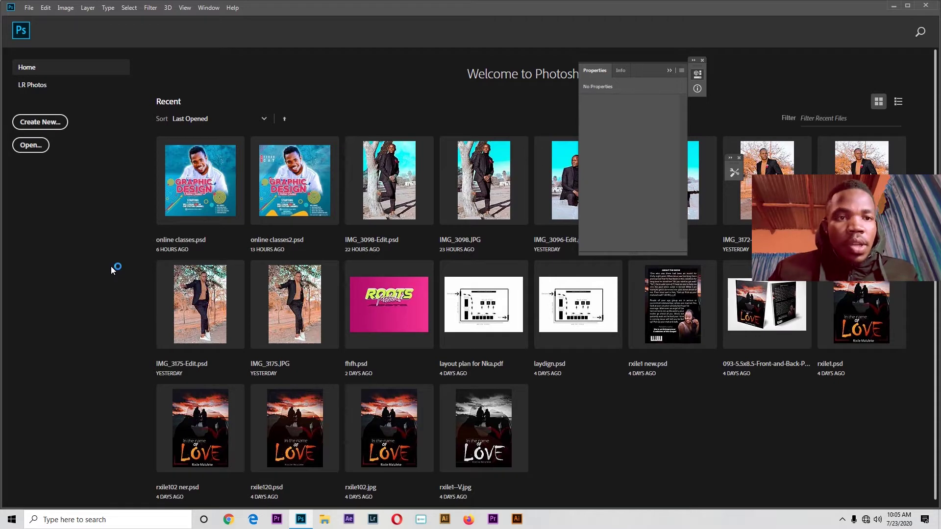
- Create a blank A4 document from the Print presets, 210×297 mm at 300 ppi
key(ctrl+n)
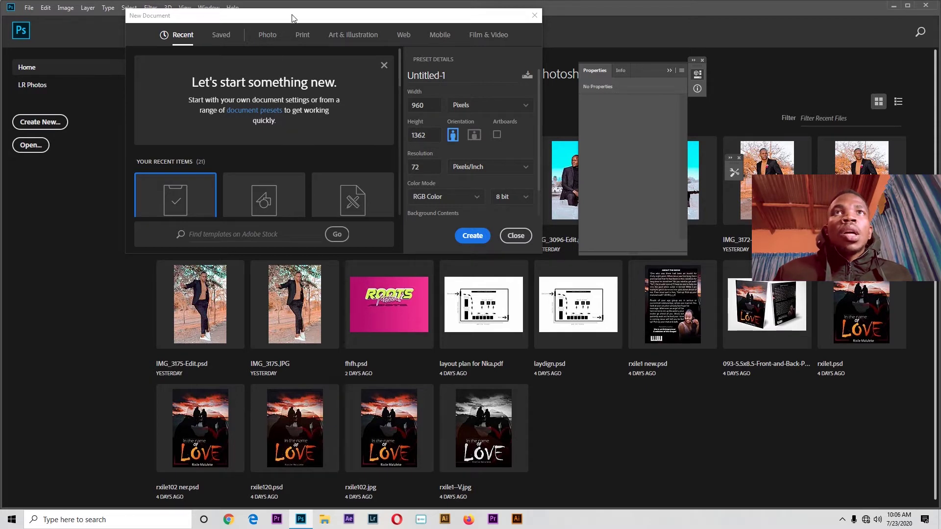
click(298, 39)
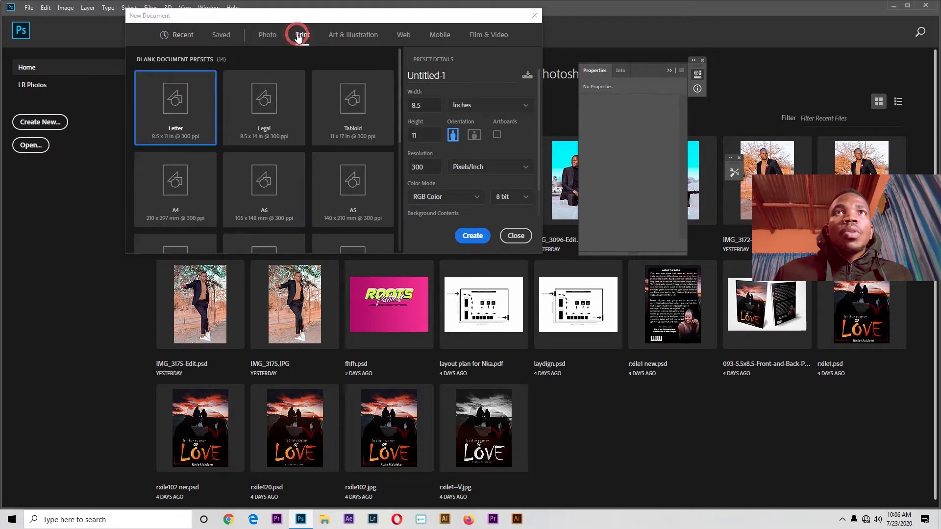
click(196, 198)
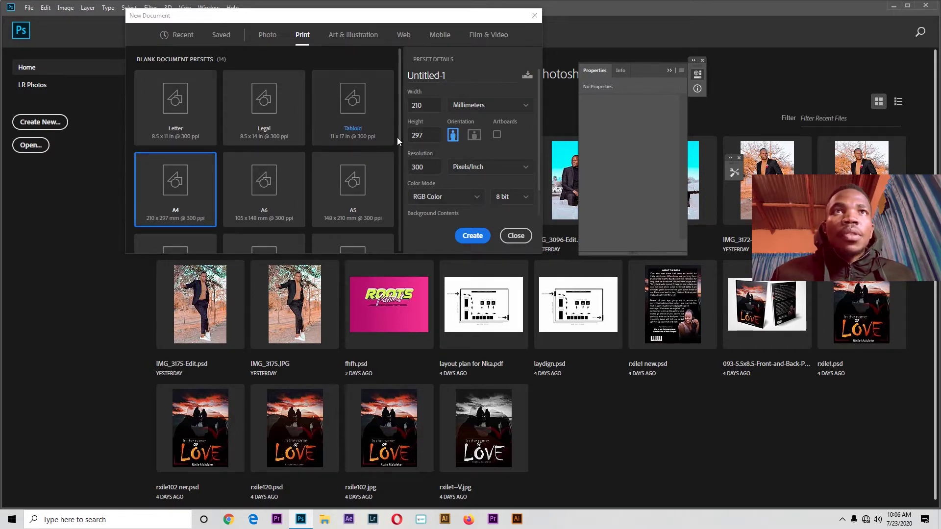
scroll(398, 136, down, 1)
mouse_move(401, 137)
mouse_down()
mouse_move(401, 189)
mouse_move(395, 136)
mouse_up()
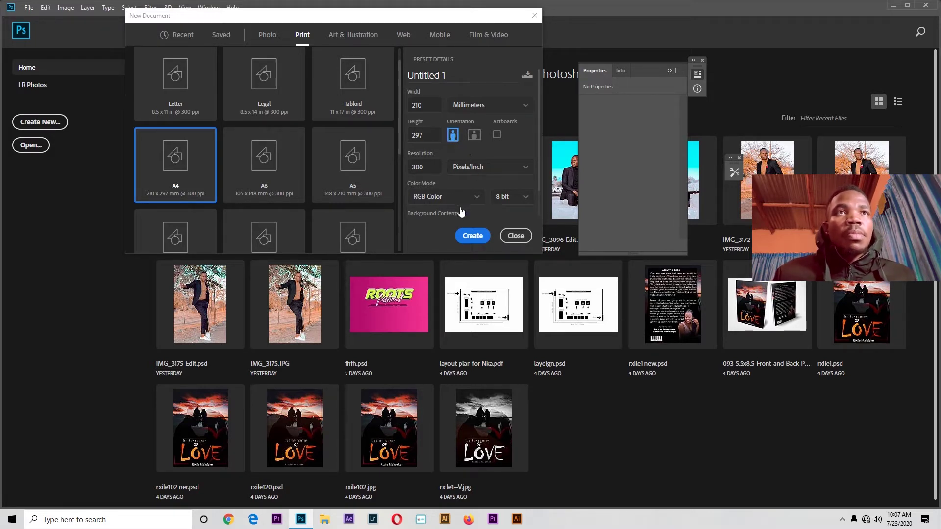
click(471, 236)
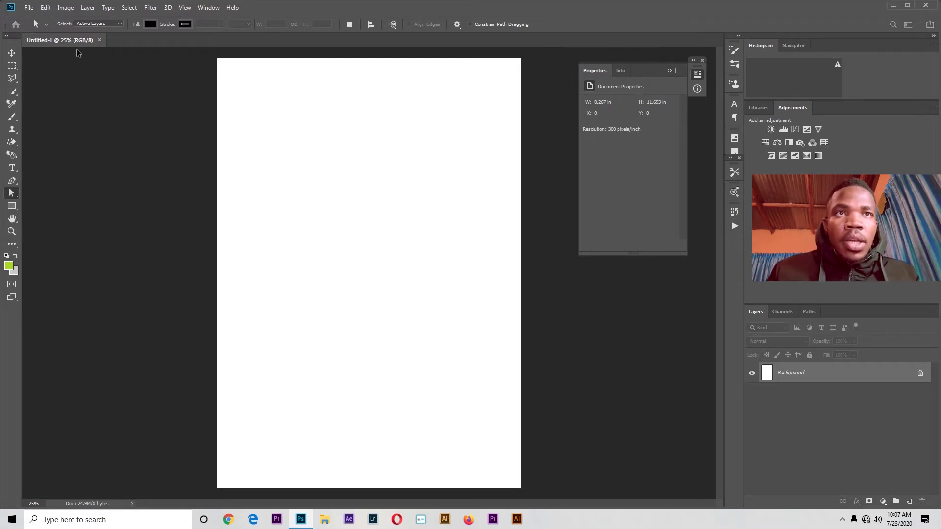
key(ctrl+n)
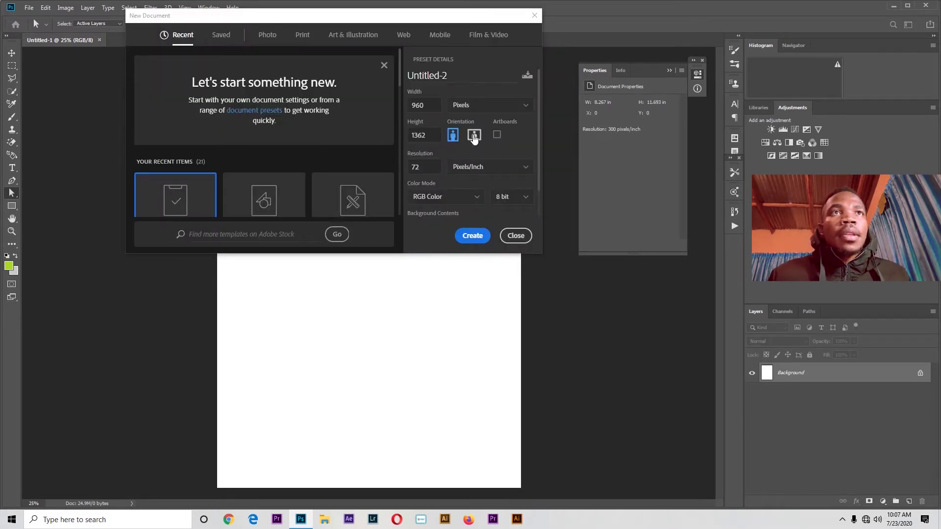
click(474, 135)
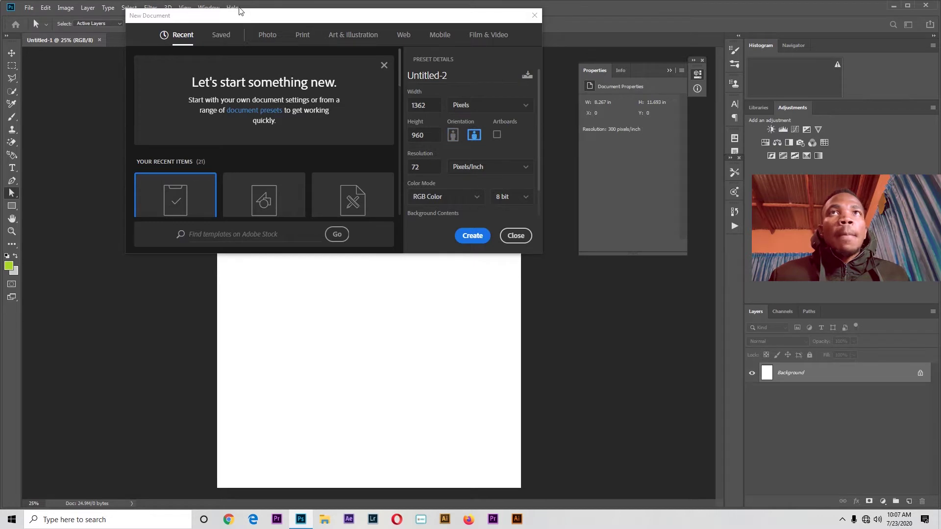
click(303, 36)
click(159, 200)
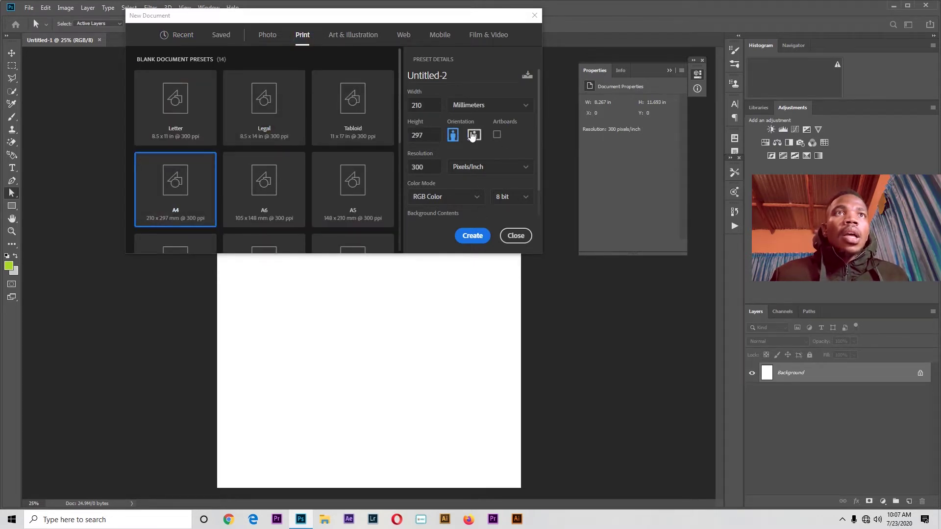
click(473, 135)
click(472, 236)
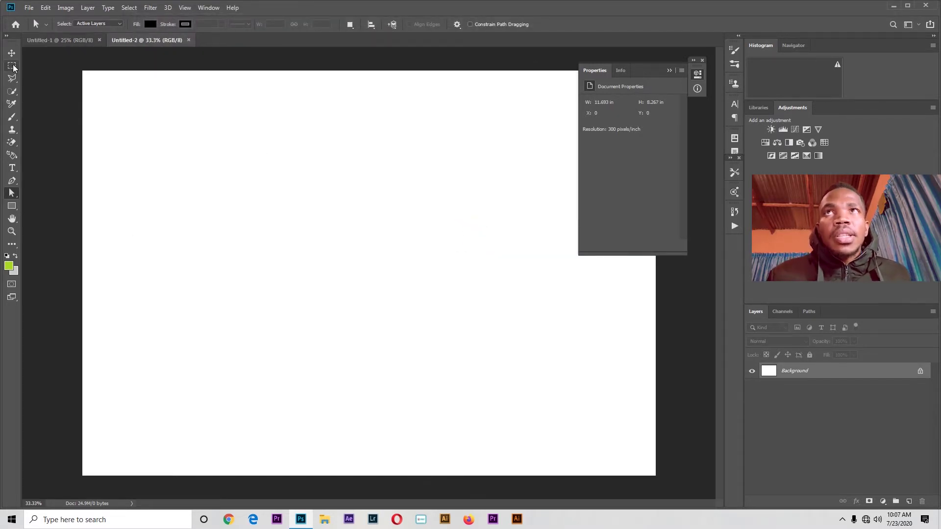
click(53, 39)
click(136, 39)
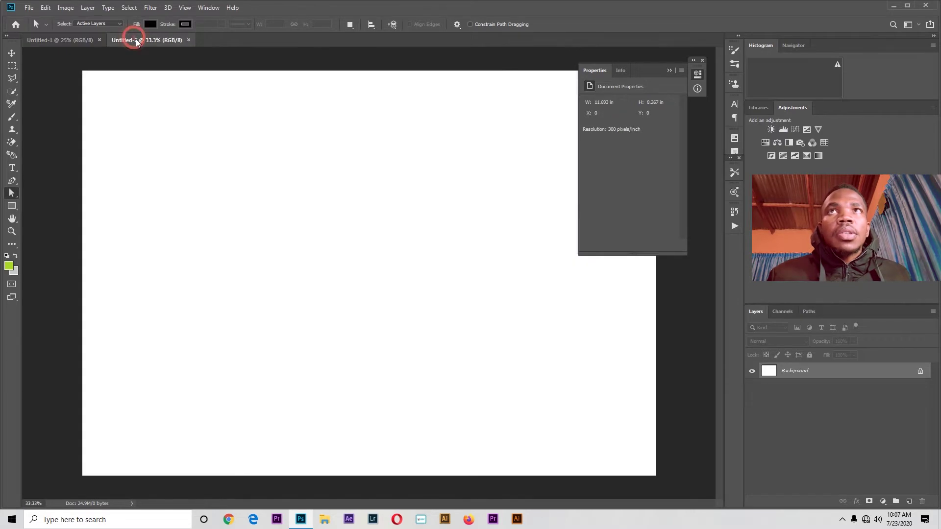
click(77, 40)
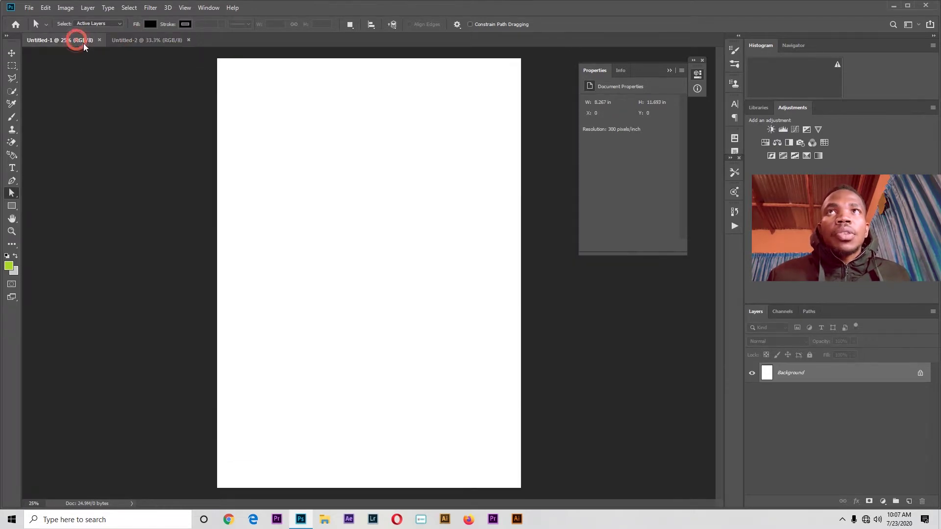
click(156, 41)
click(188, 40)
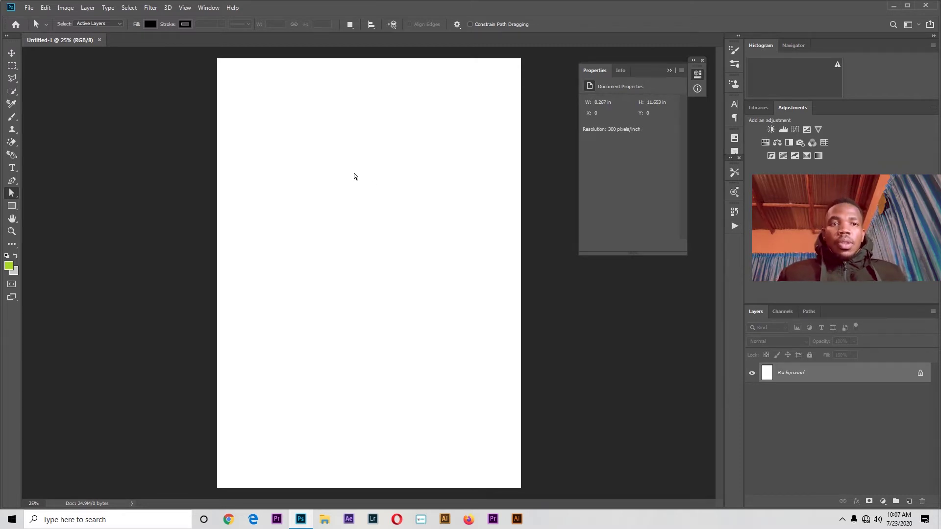
- Add the oNLINE text in pure red and scale it up across the page
click(15, 56)
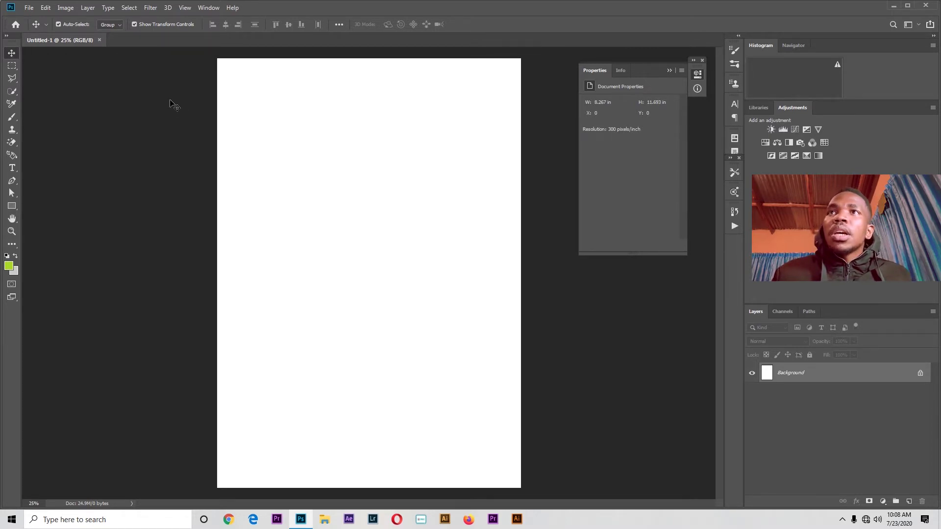
click(12, 168)
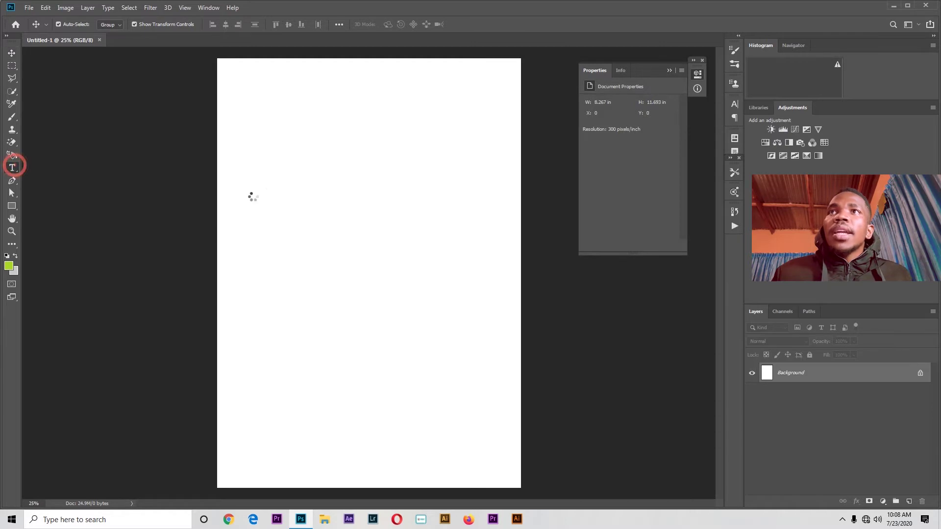
click(286, 180)
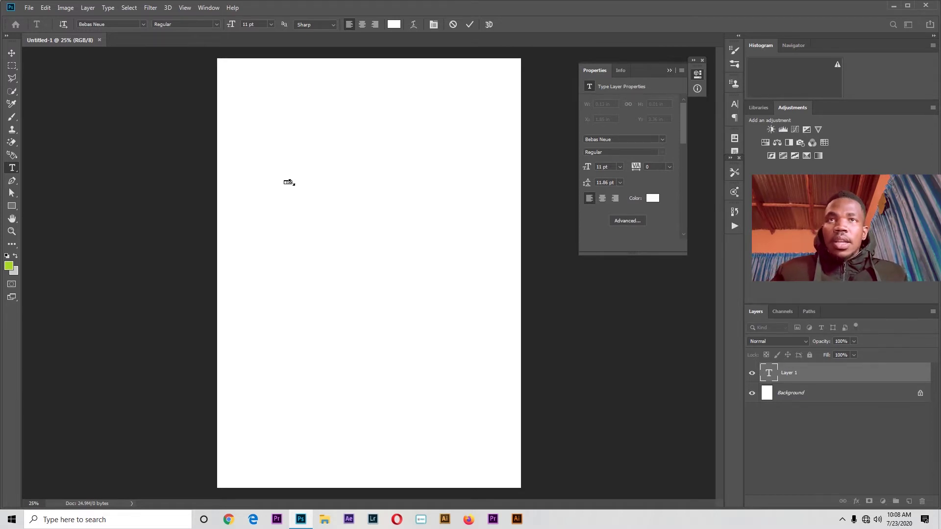
click(394, 24)
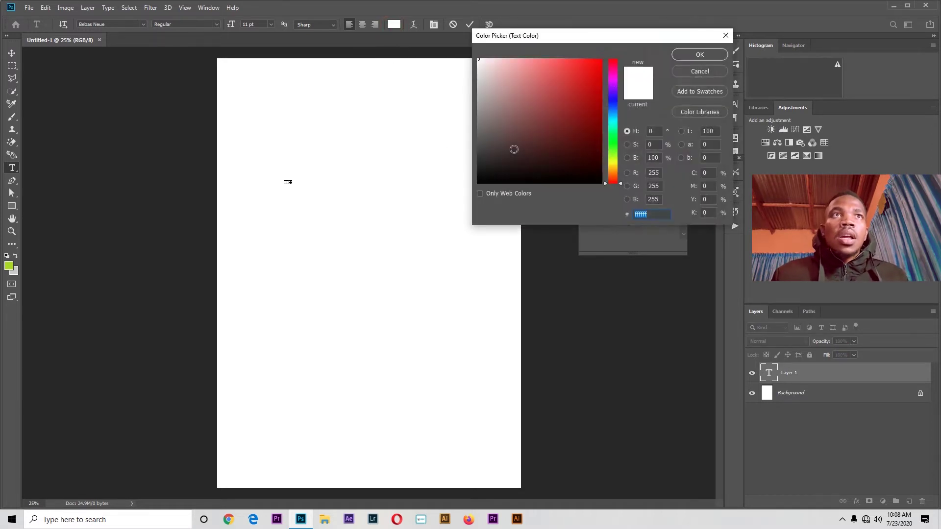
drag(580, 87, 603, 48)
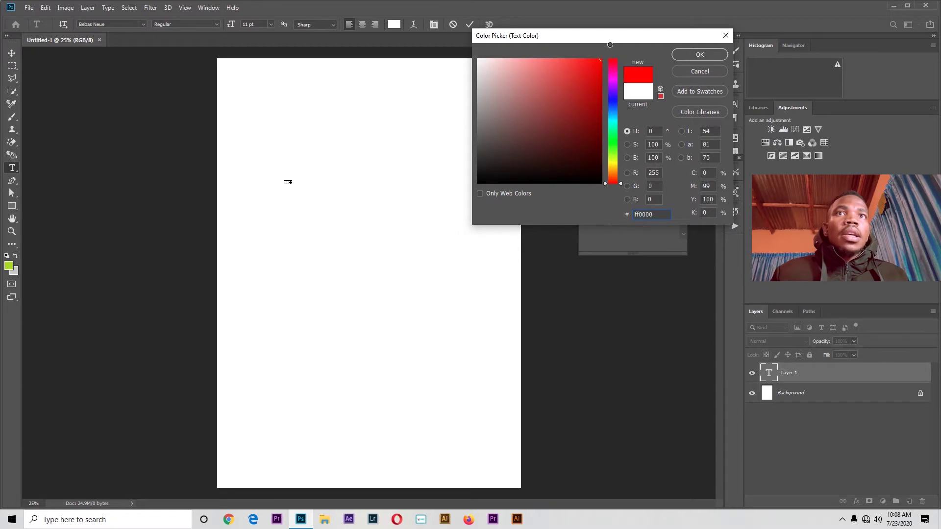
click(701, 55)
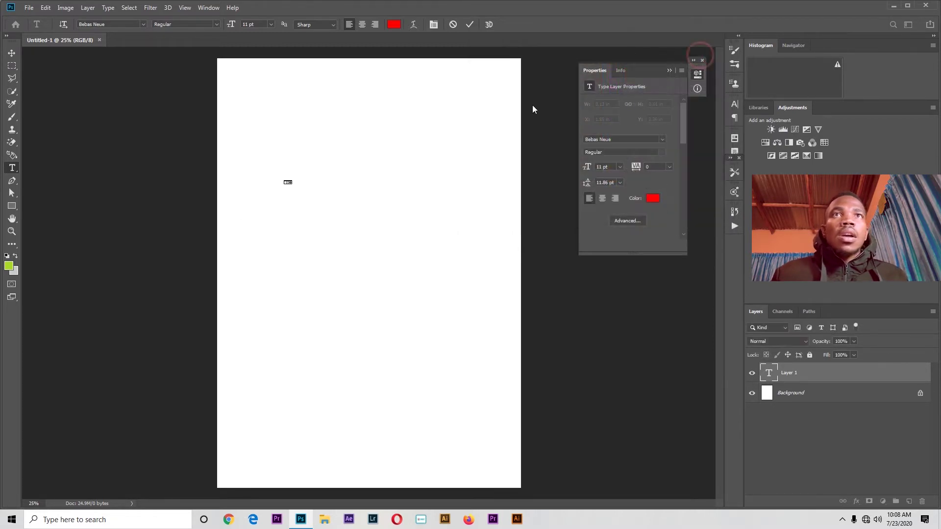
click(468, 25)
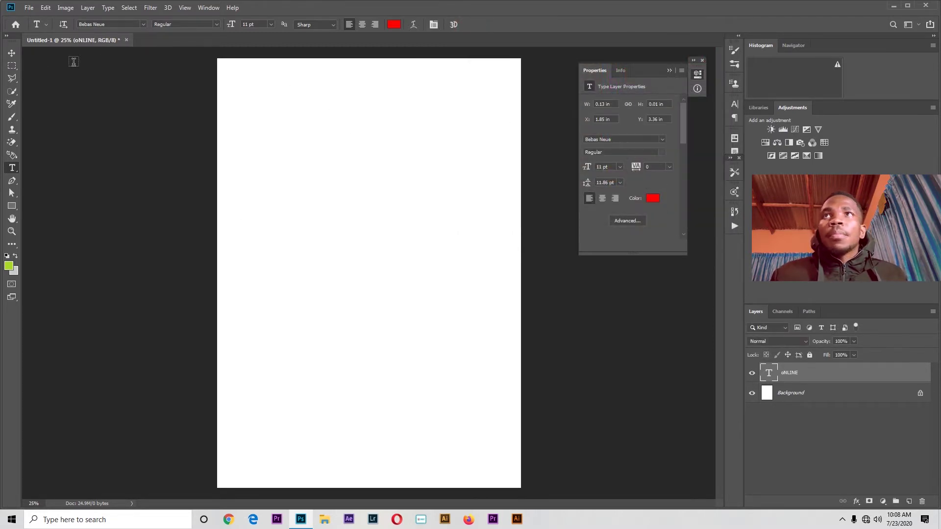
click(11, 53)
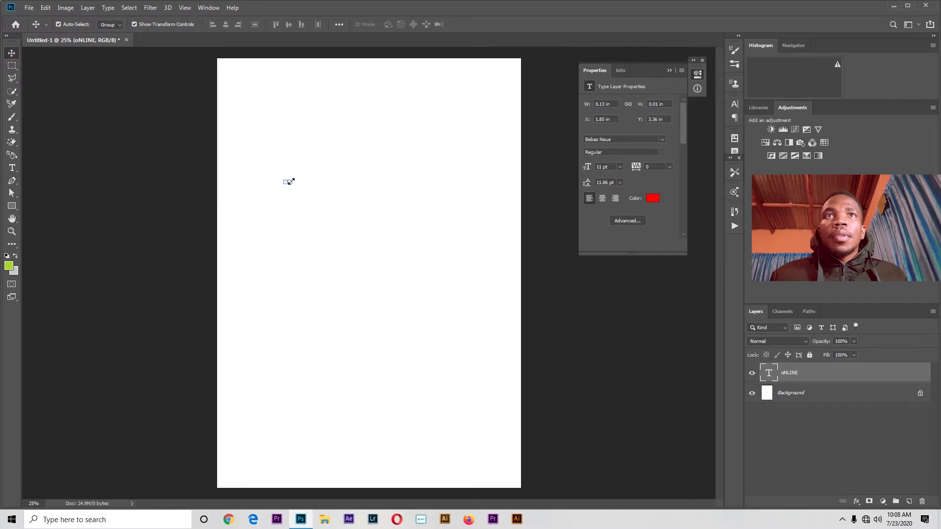
drag(291, 179, 442, 166)
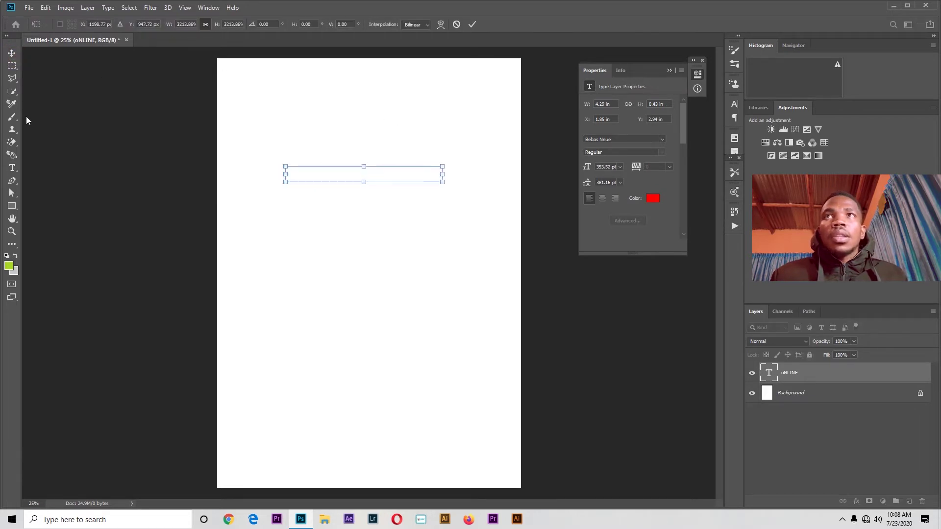
- Try starting another text layer lower on the page, then discard it
click(12, 167)
click(343, 178)
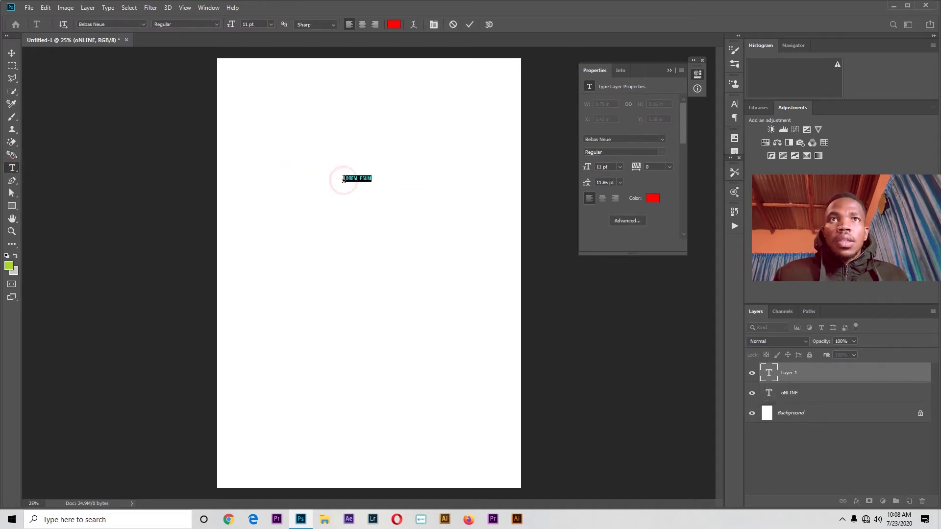
click(453, 25)
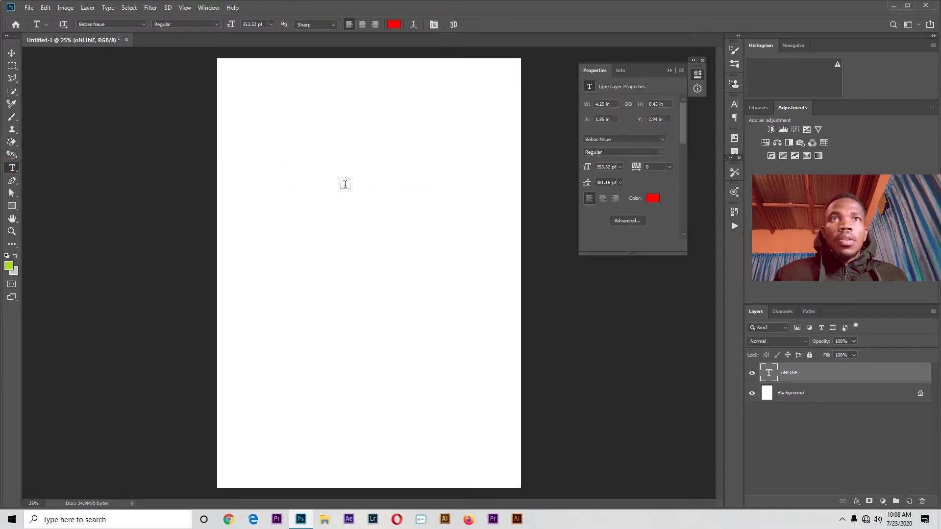
click(343, 189)
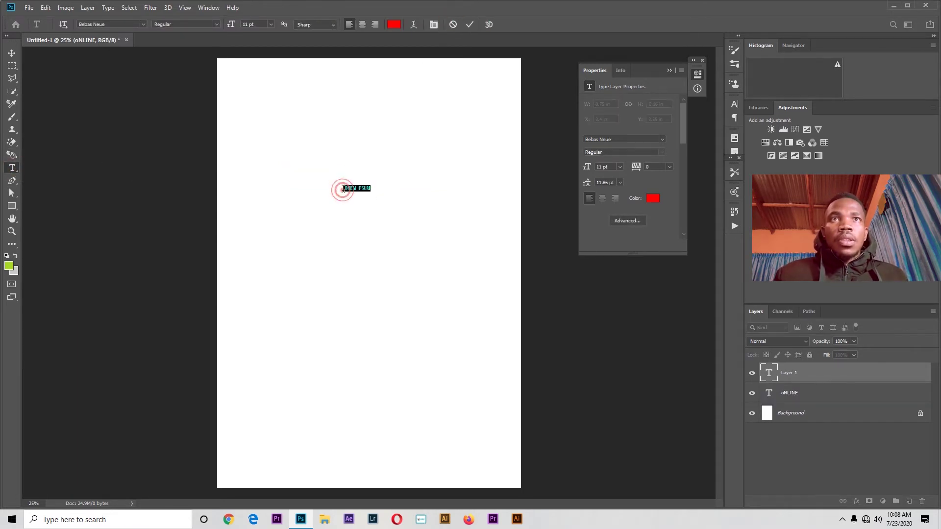
click(453, 25)
click(11, 53)
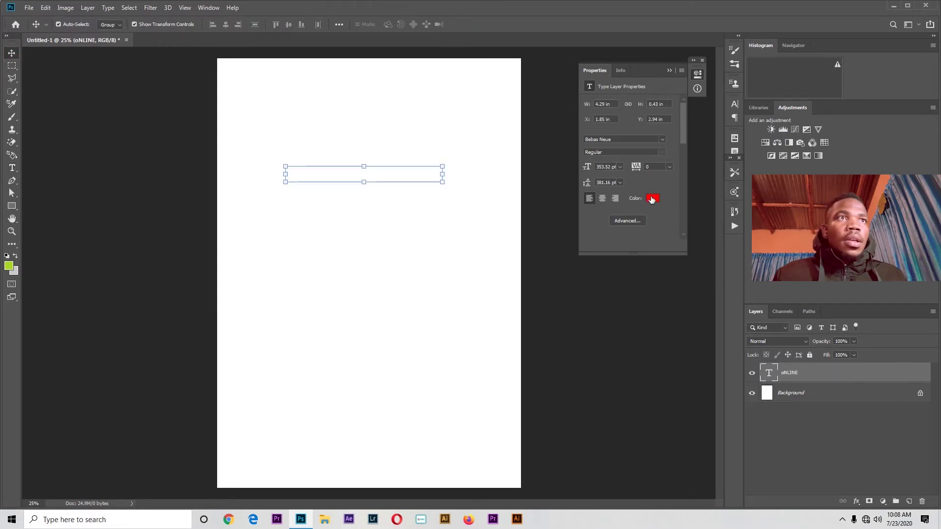
- Give the oNLINE layer a red Color Overlay layer style, then deselect it
right_click(794, 374)
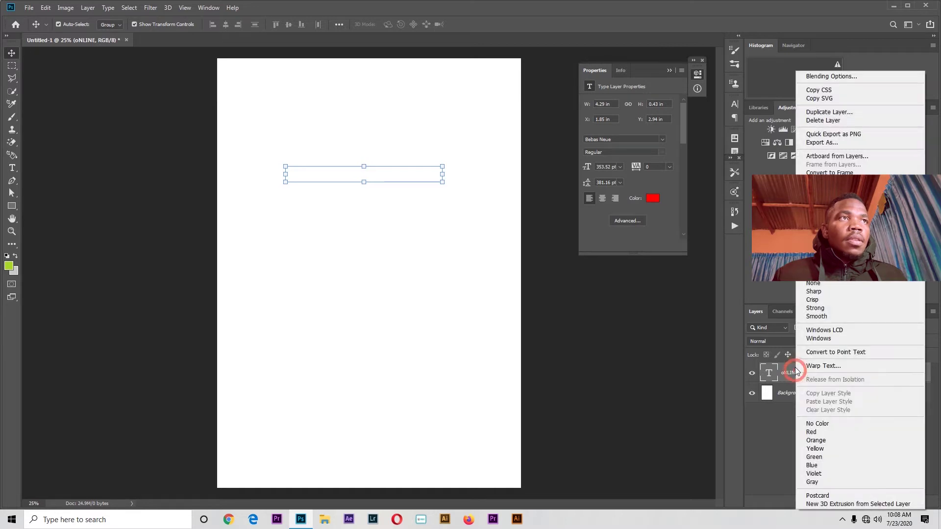
click(815, 76)
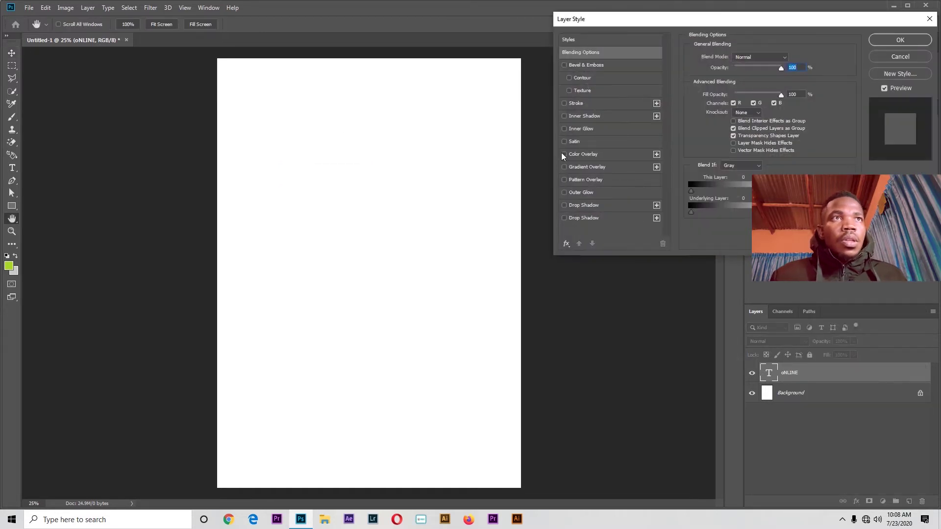
click(564, 155)
click(584, 154)
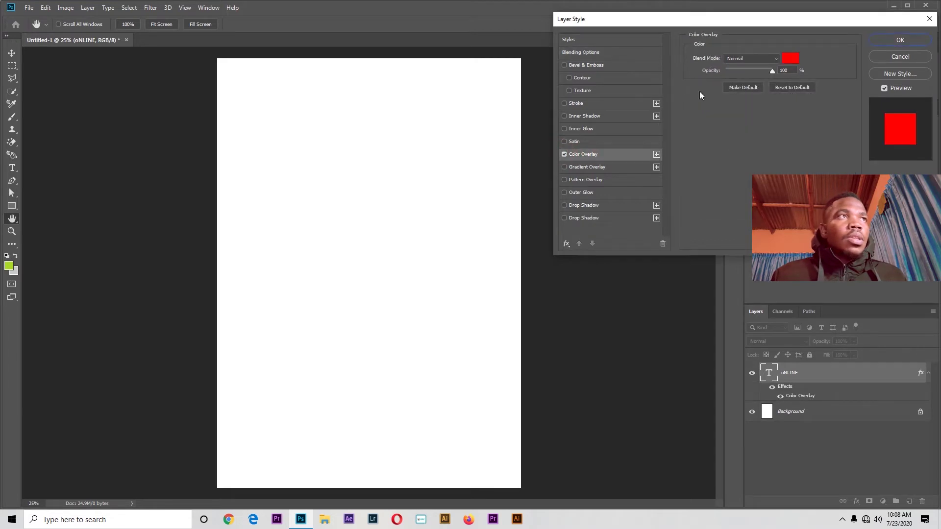
click(901, 41)
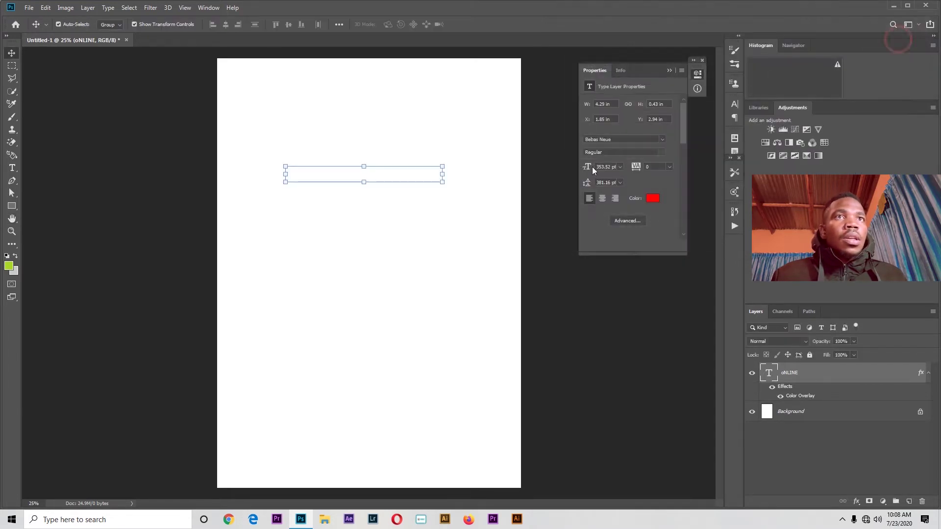
click(546, 215)
click(380, 173)
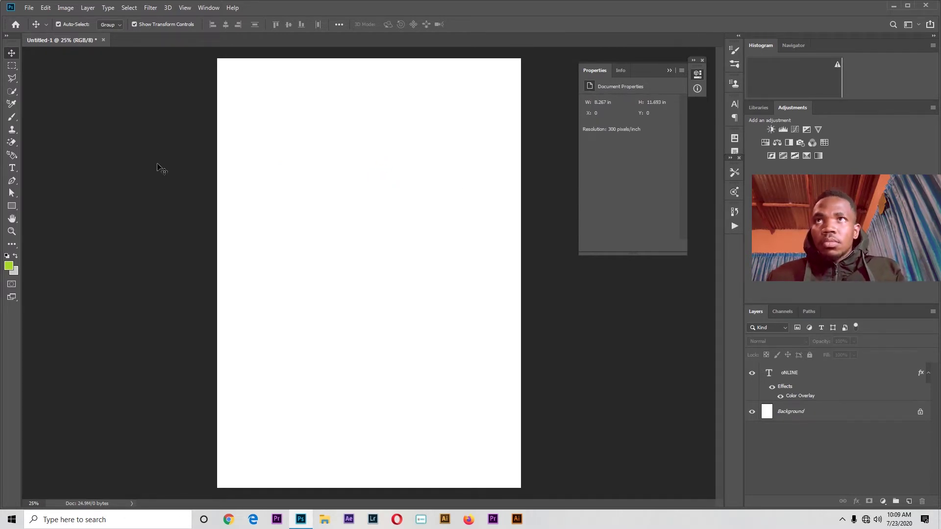
- Type a second ONLINE heading near the page top and set it to 60 pt
click(12, 168)
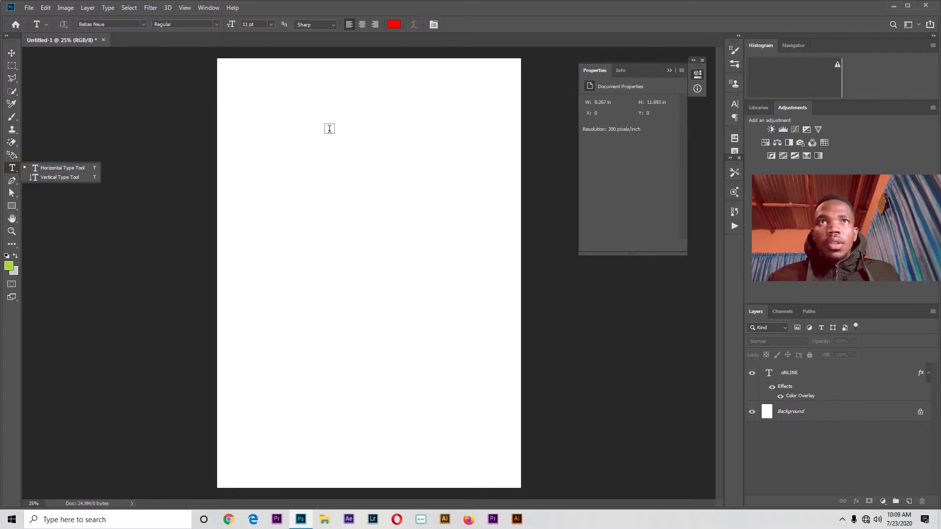
click(328, 129)
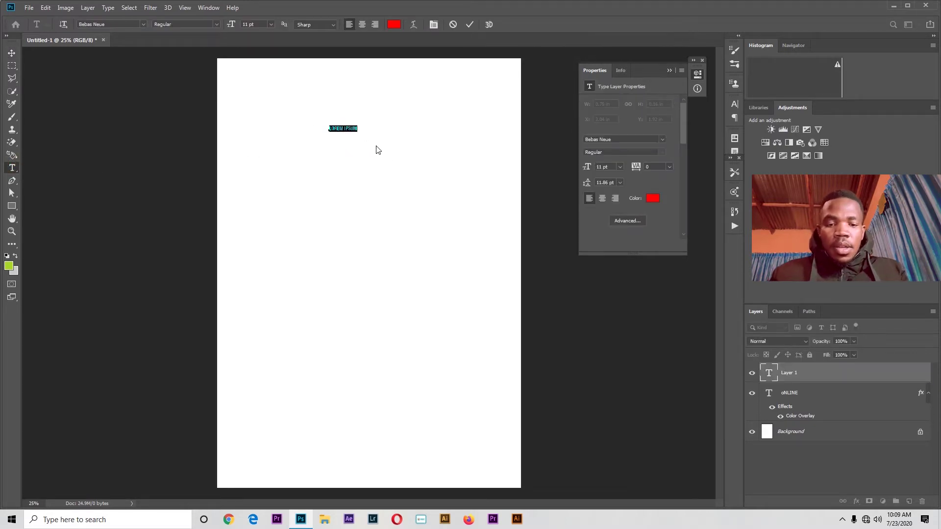
text(on)
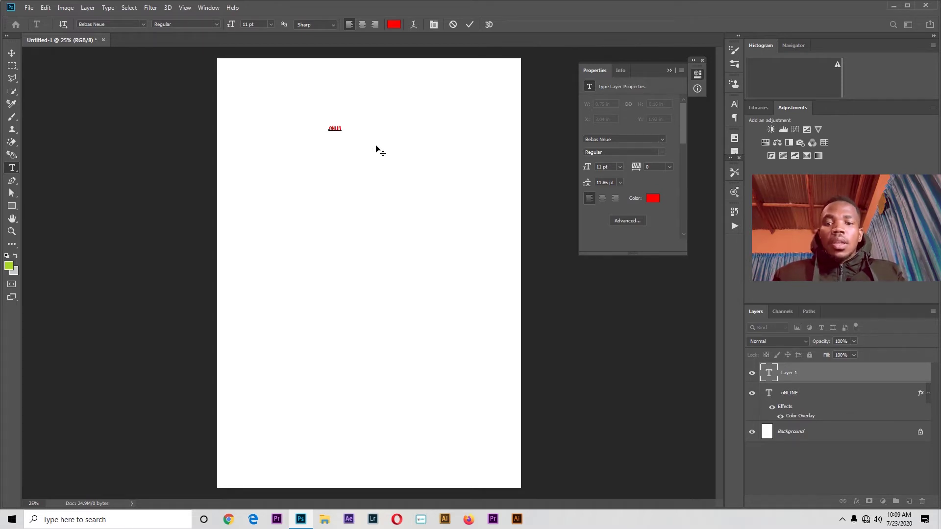
key(ctrl+a)
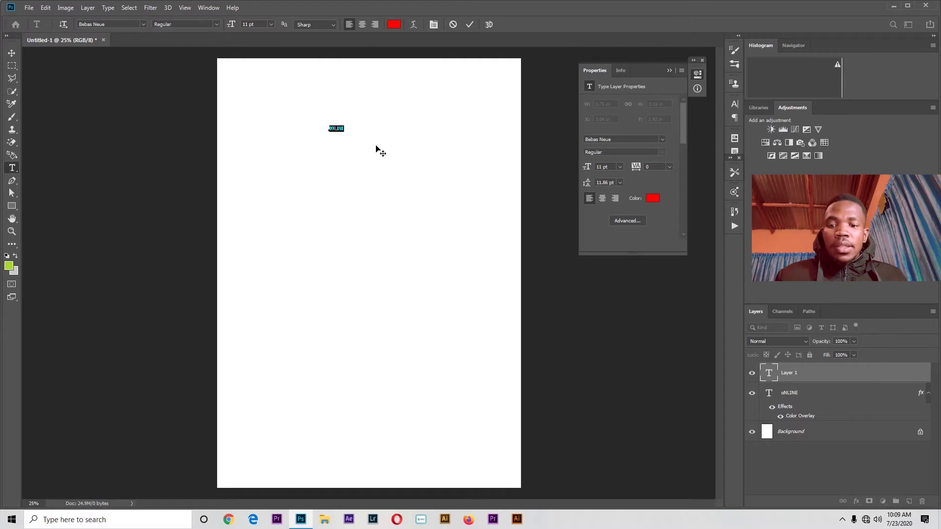
click(270, 25)
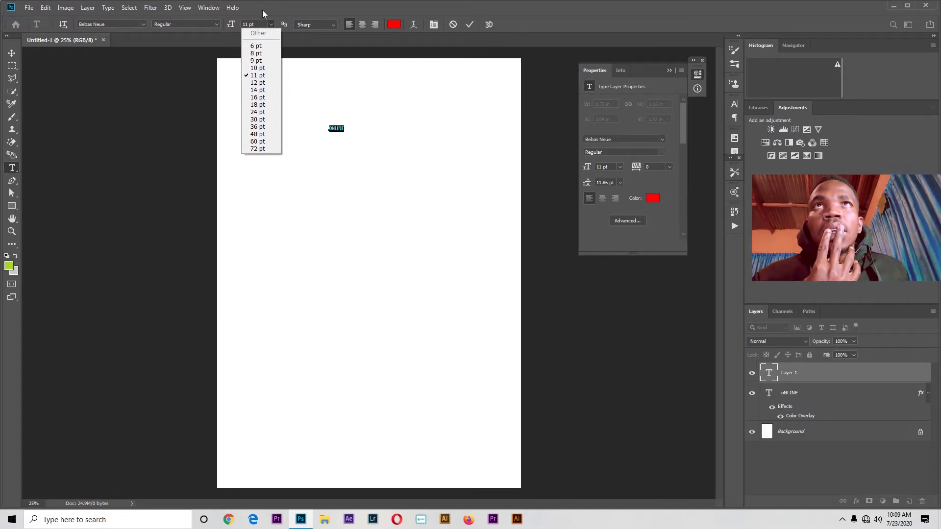
click(263, 14)
click(270, 24)
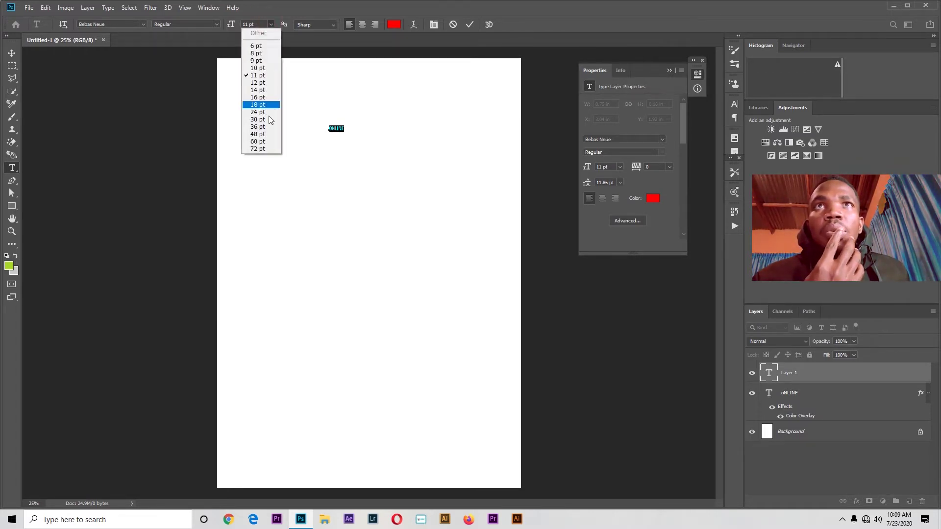
click(260, 142)
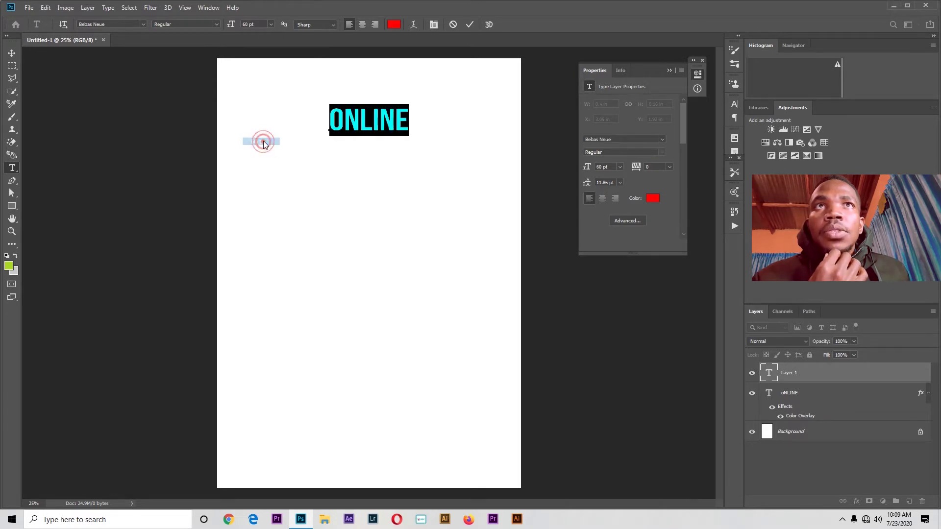
- Commit the 60 pt heading and drag it down the page and back toward centre
click(11, 52)
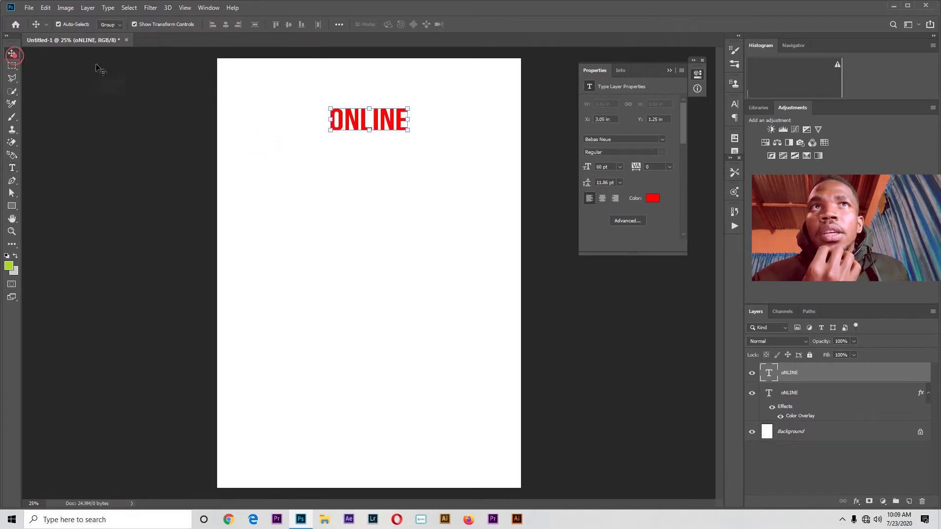
drag(390, 126, 385, 188)
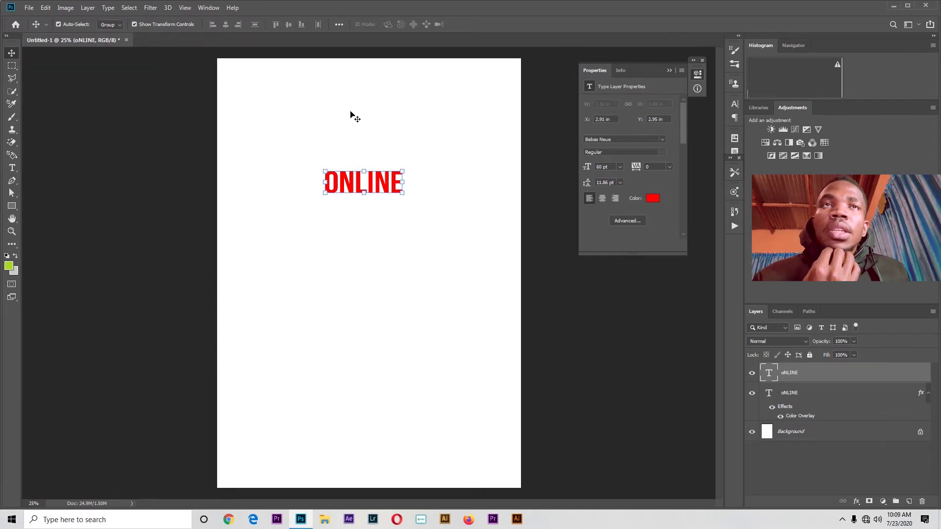
click(367, 137)
drag(343, 179, 360, 236)
click(369, 120)
click(397, 128)
drag(416, 198, 393, 180)
click(434, 183)
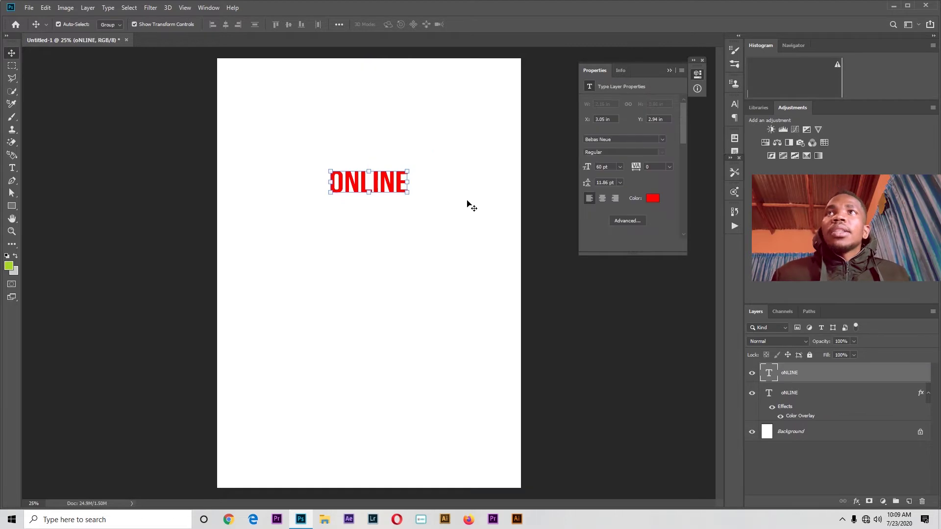
- Fine-tune the ONLINE heading so it sits centred near the top of the page
click(11, 66)
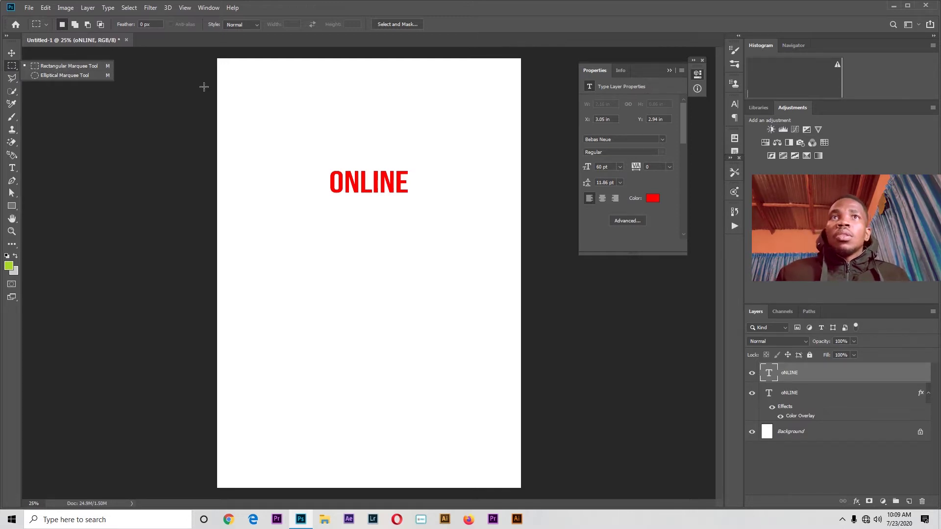
key(v)
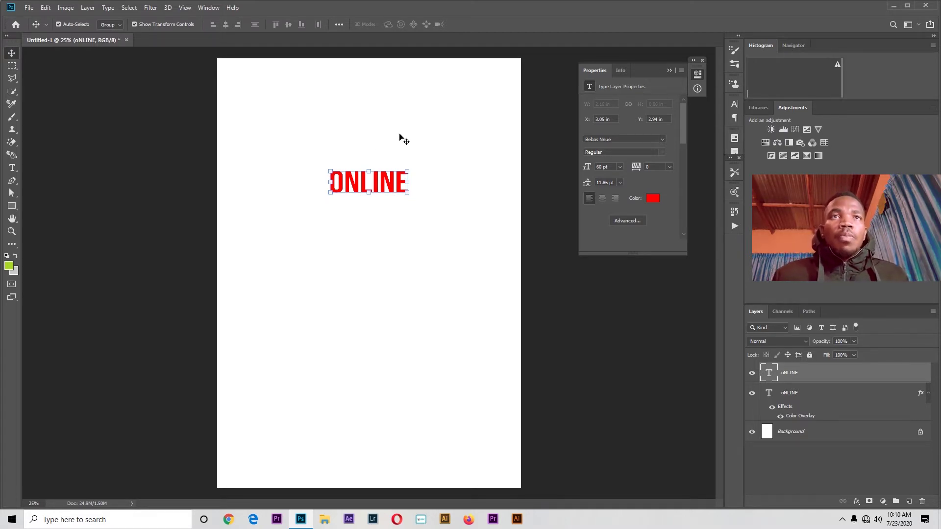
click(460, 160)
drag(398, 178, 394, 152)
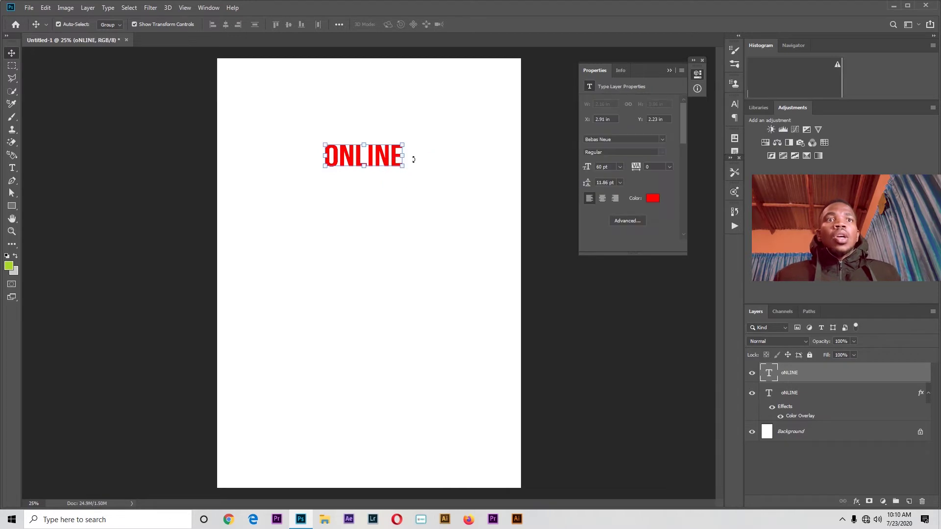
click(451, 192)
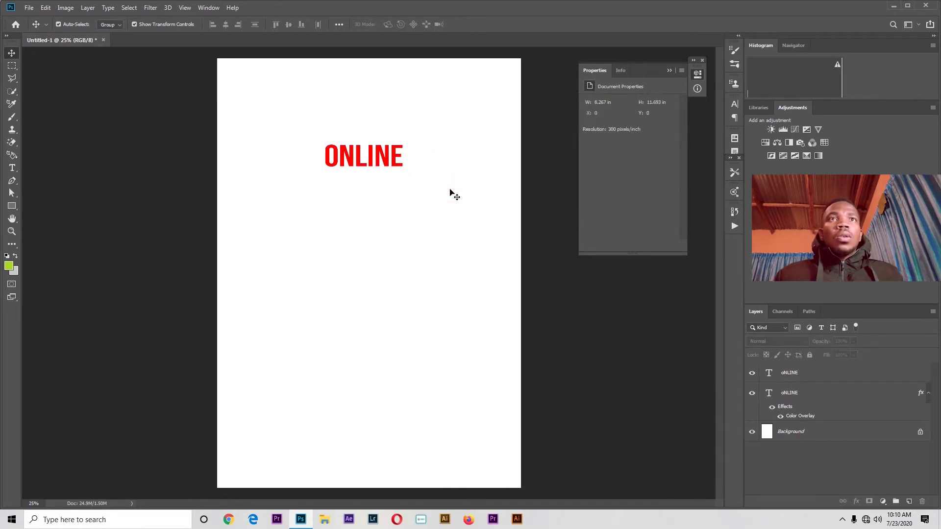
drag(395, 164, 414, 153)
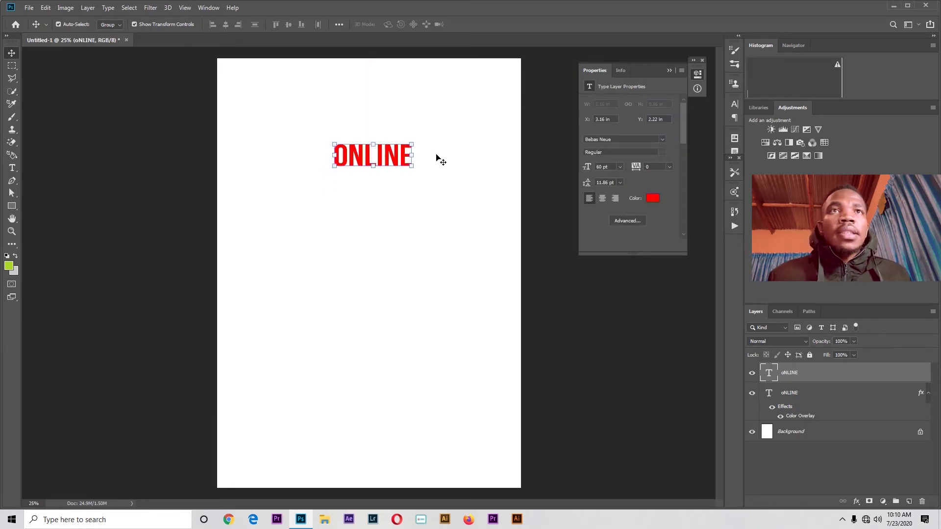
click(433, 160)
click(400, 159)
- Rasterize the ONLINE type layer and nudge the heading slightly higher
click(435, 148)
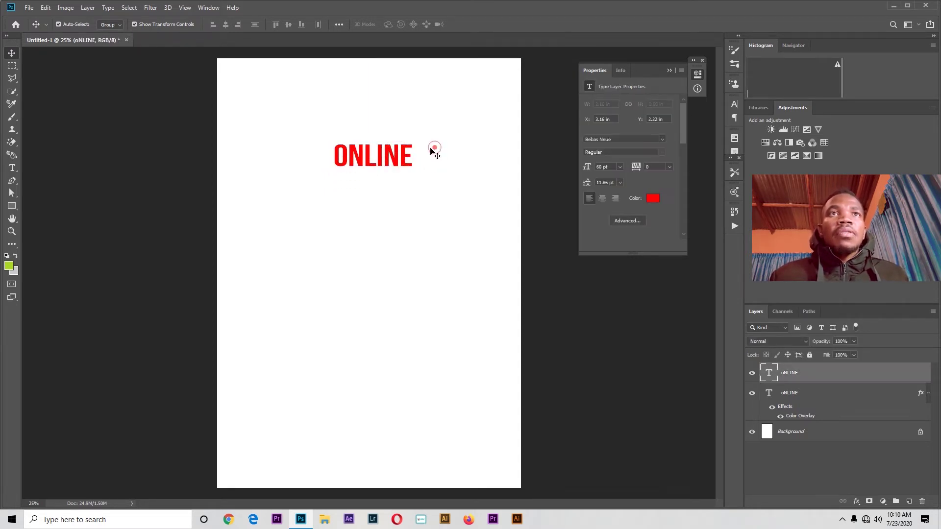
mouse_move(398, 158)
mouse_down()
mouse_move(417, 157)
mouse_move(398, 158)
mouse_up()
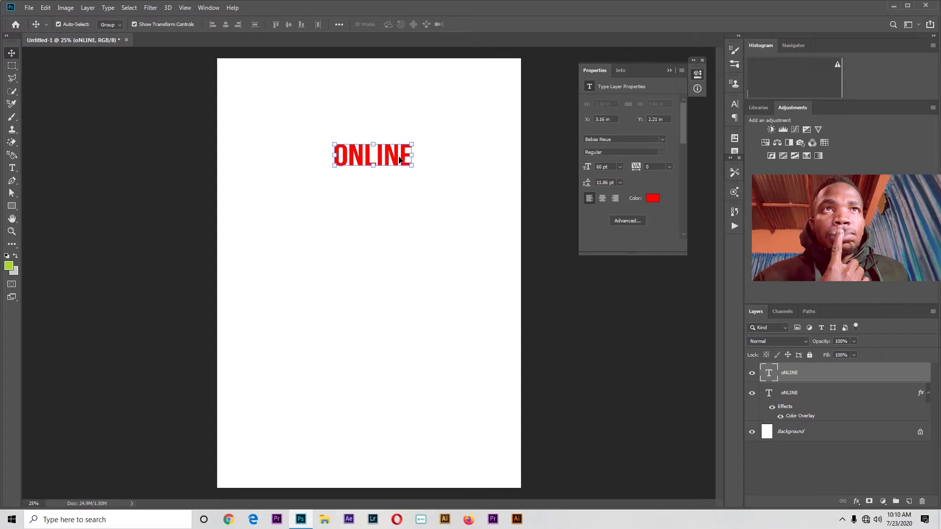
click(451, 156)
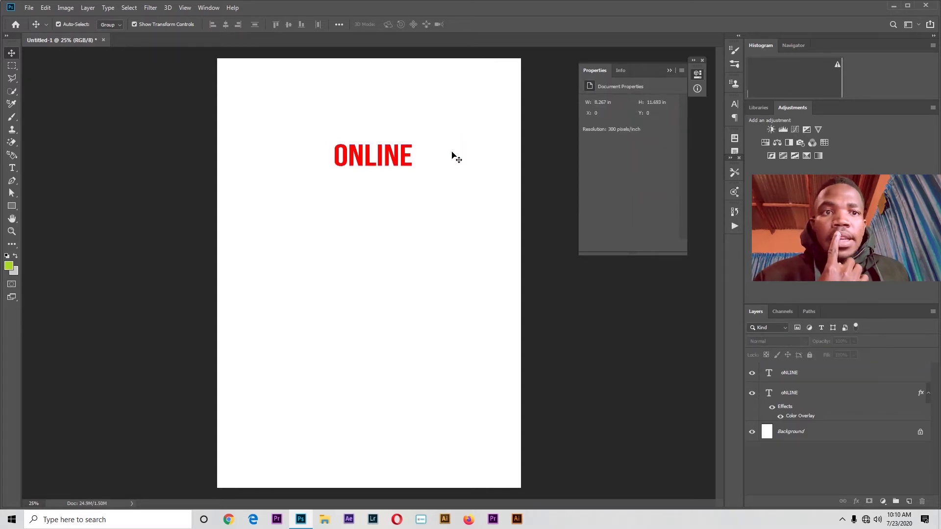
click(398, 159)
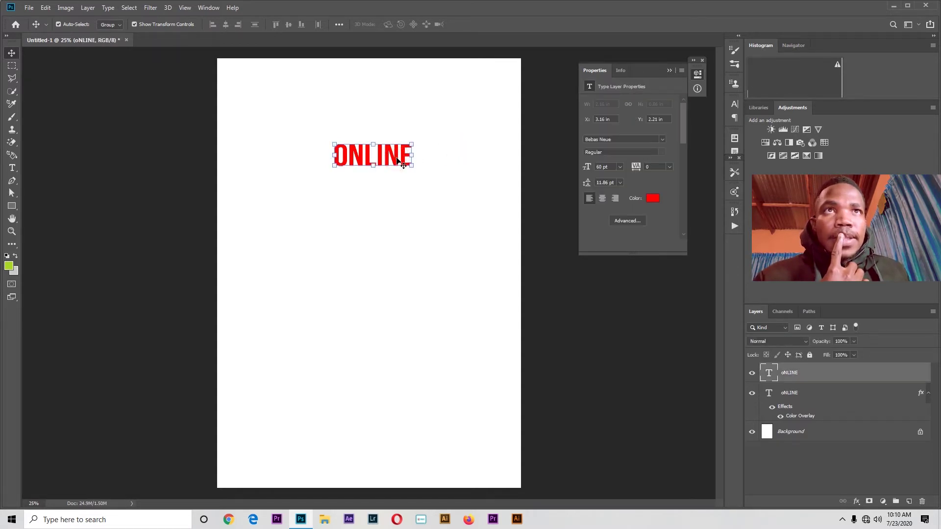
right_click(819, 375)
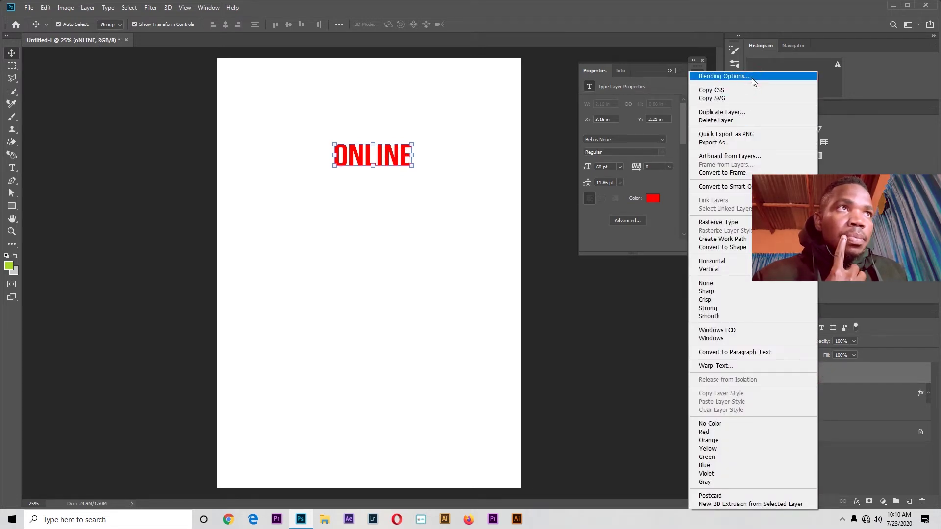
click(737, 222)
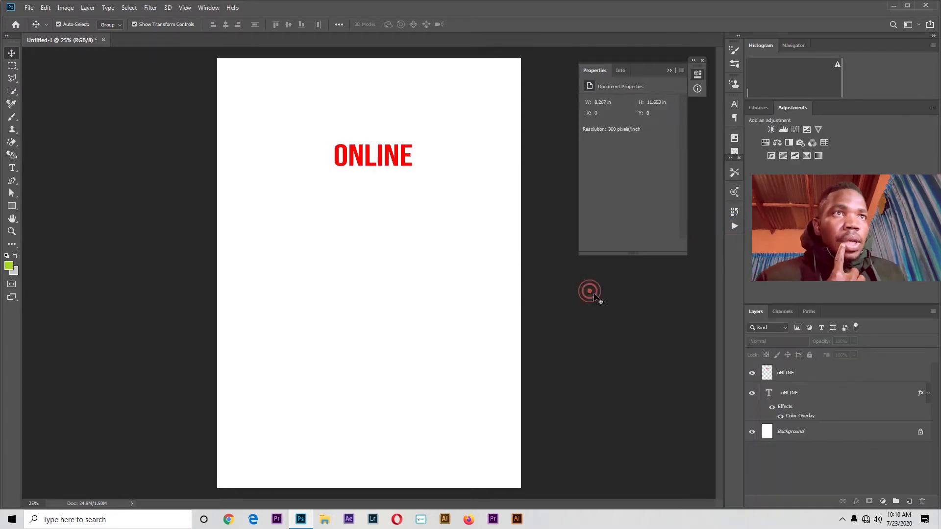
drag(392, 162, 391, 147)
- Marquee the top half of ONLINE and use Layer Via Cut to move it onto Layer 1
click(428, 185)
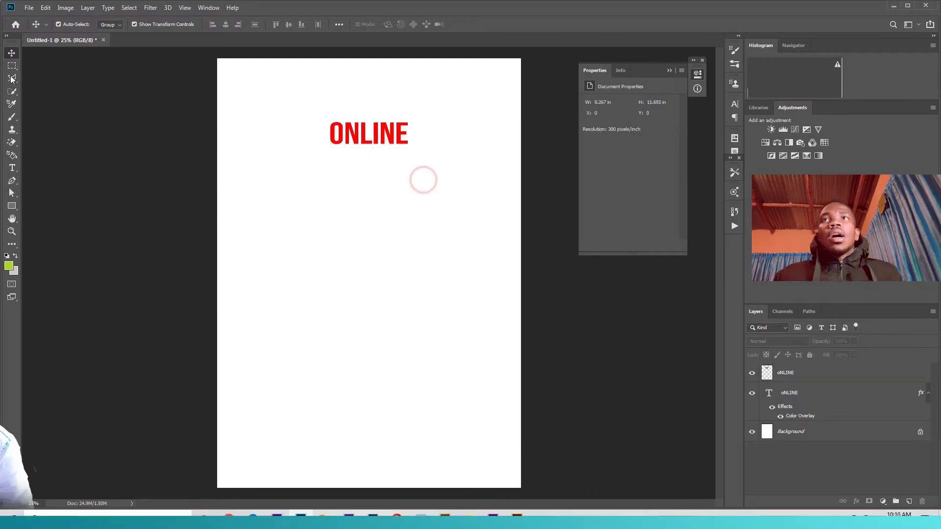
click(12, 66)
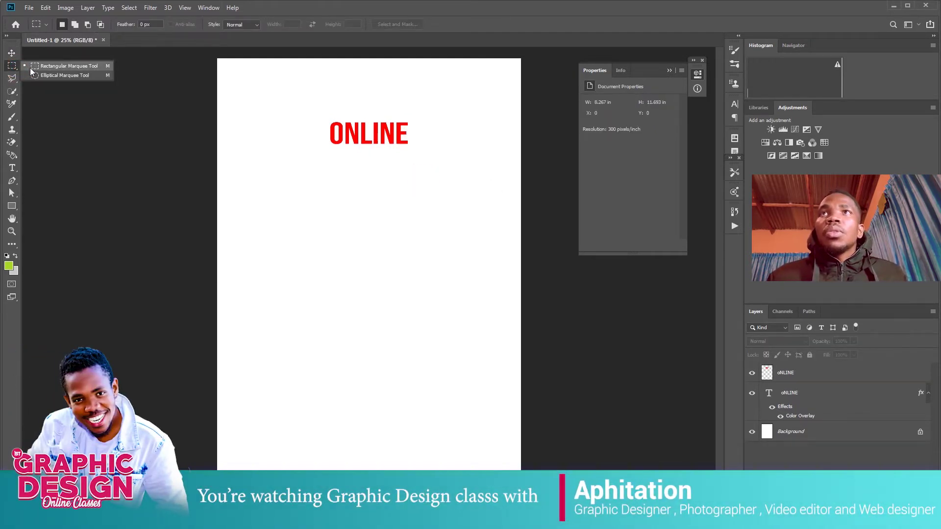
click(32, 69)
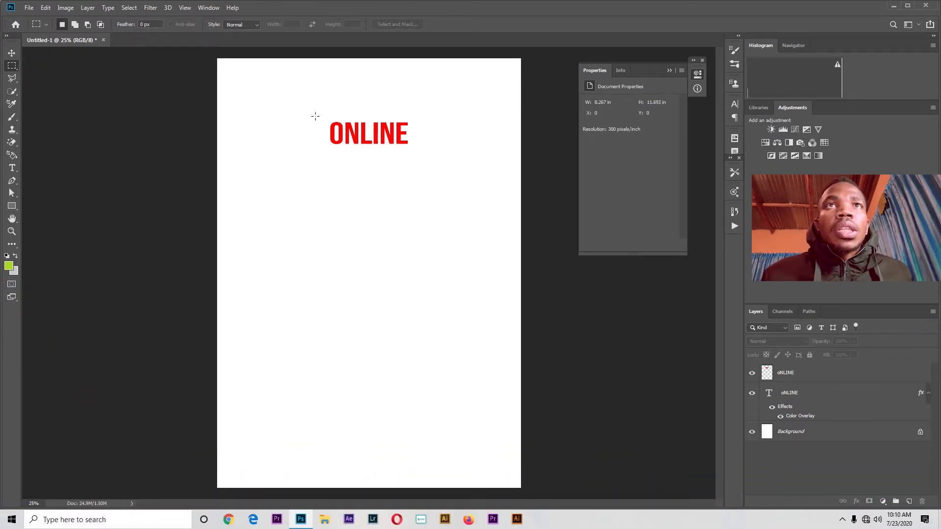
drag(315, 115, 417, 133)
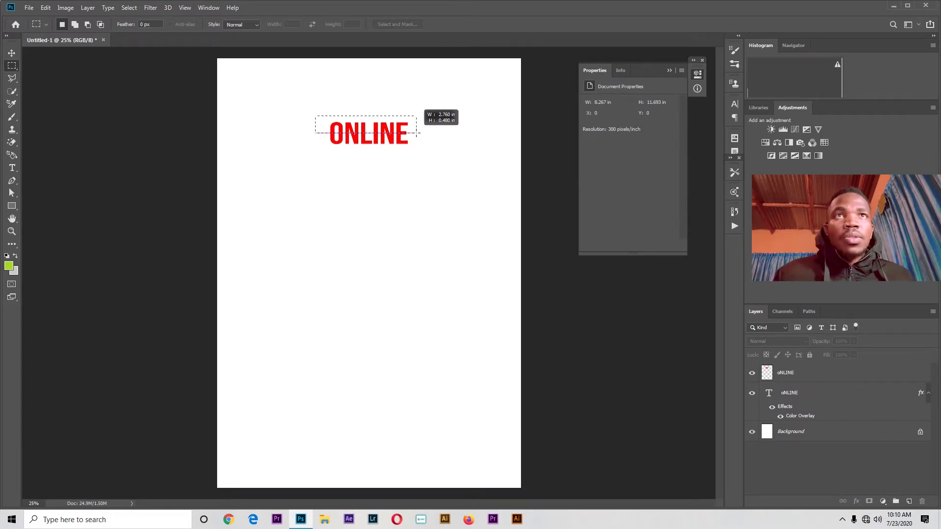
drag(417, 133, 417, 133)
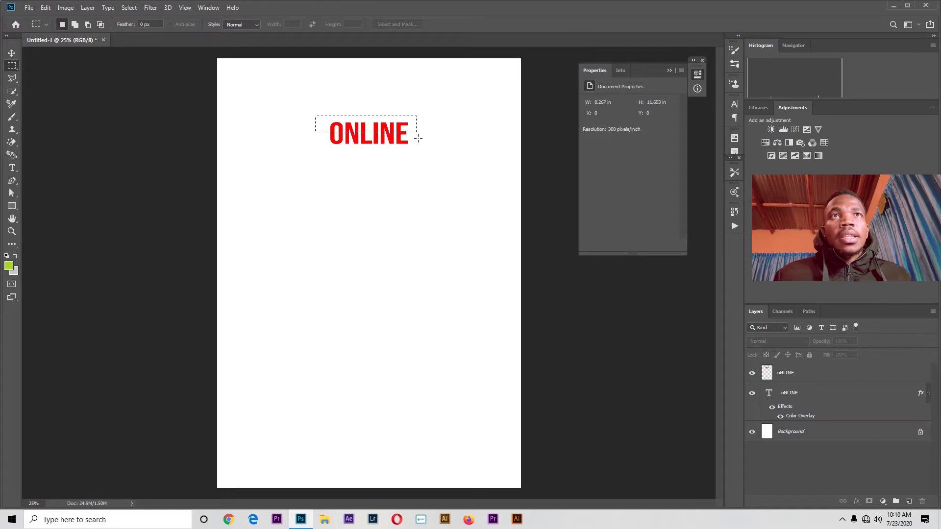
right_click(358, 128)
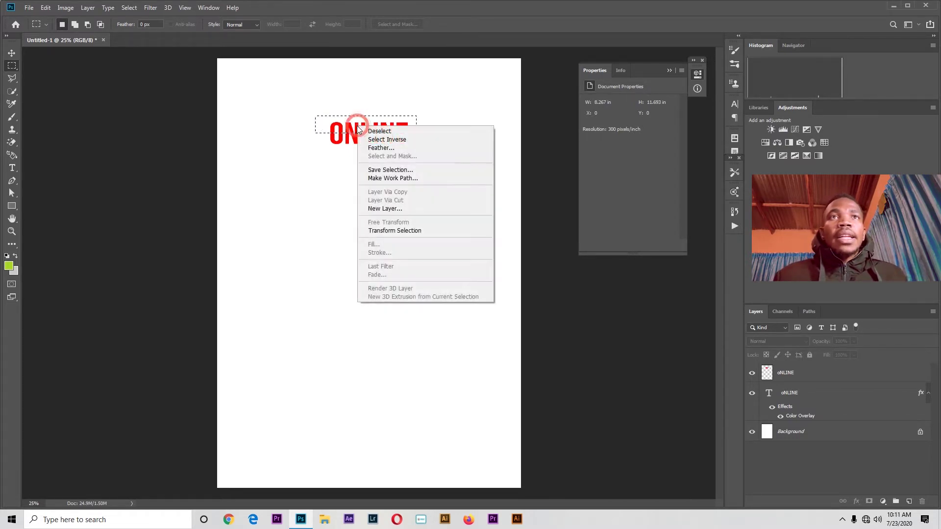
click(787, 375)
click(787, 375)
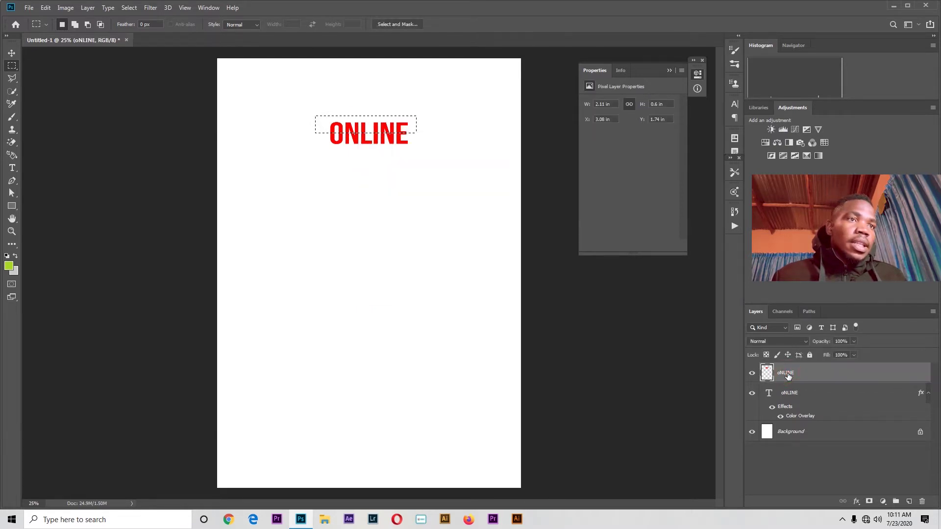
right_click(352, 126)
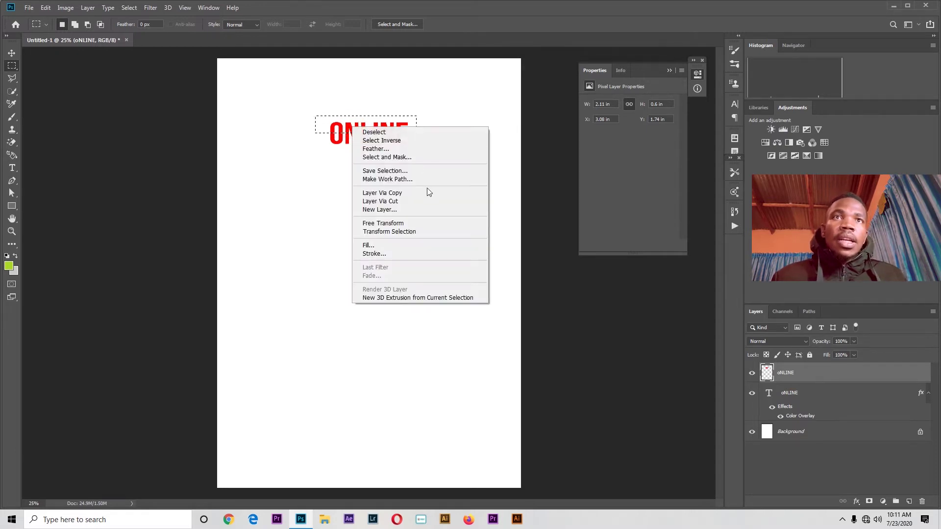
click(397, 203)
- Nudge the ONLINE slices on the page, shifting the top slice slightly right
click(11, 53)
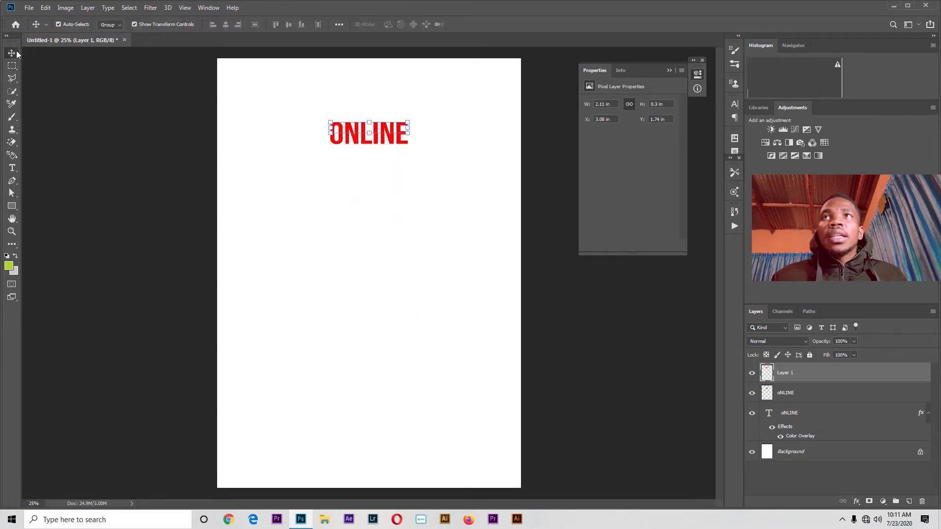
click(430, 143)
drag(392, 147, 400, 174)
click(435, 108)
click(443, 128)
mouse_move(385, 132)
mouse_down()
mouse_move(384, 162)
mouse_move(394, 134)
mouse_up()
drag(392, 169, 401, 147)
- Drag the lower oNLINE slice down beneath the Layer 1 top slice
click(788, 412)
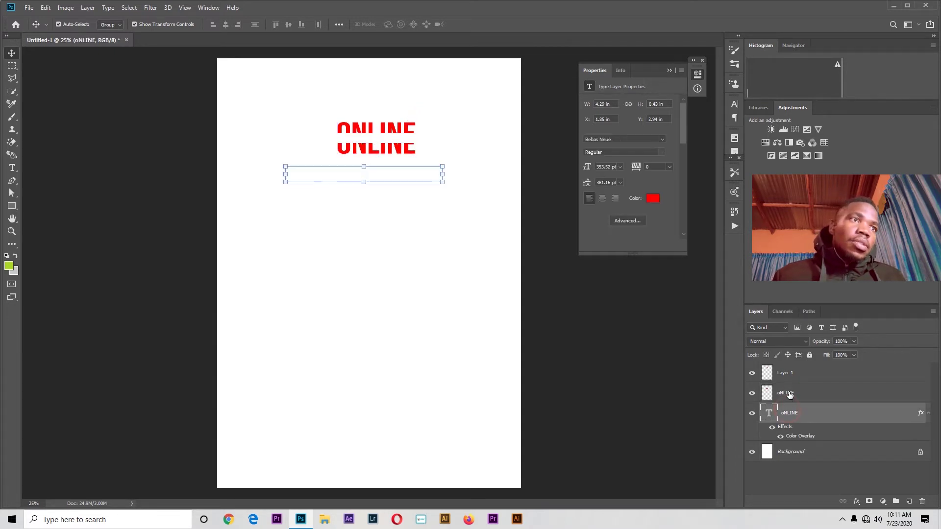
click(789, 380)
click(792, 396)
click(793, 376)
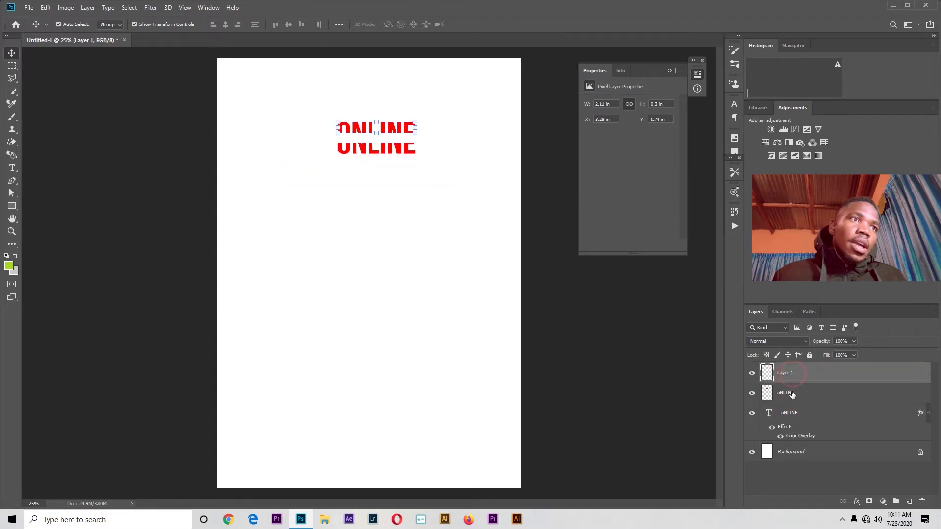
click(792, 396)
click(792, 376)
click(445, 240)
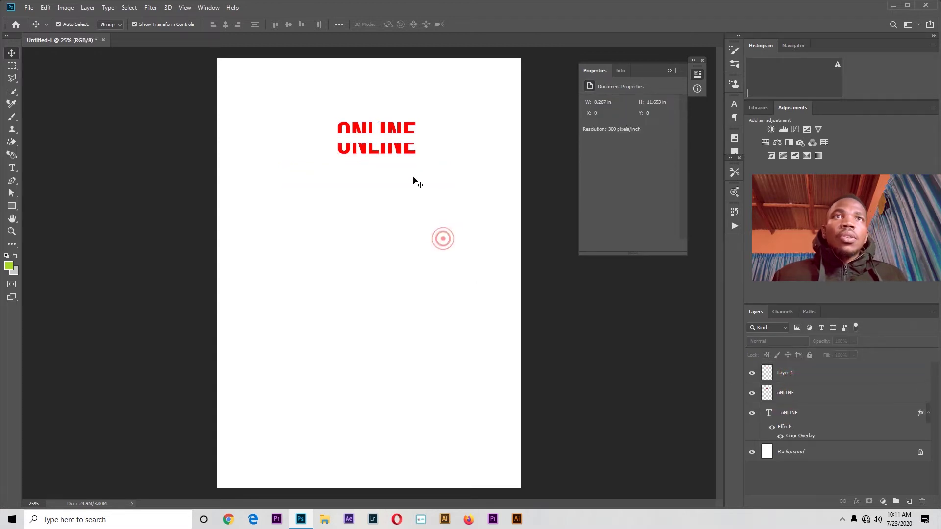
drag(395, 149, 447, 181)
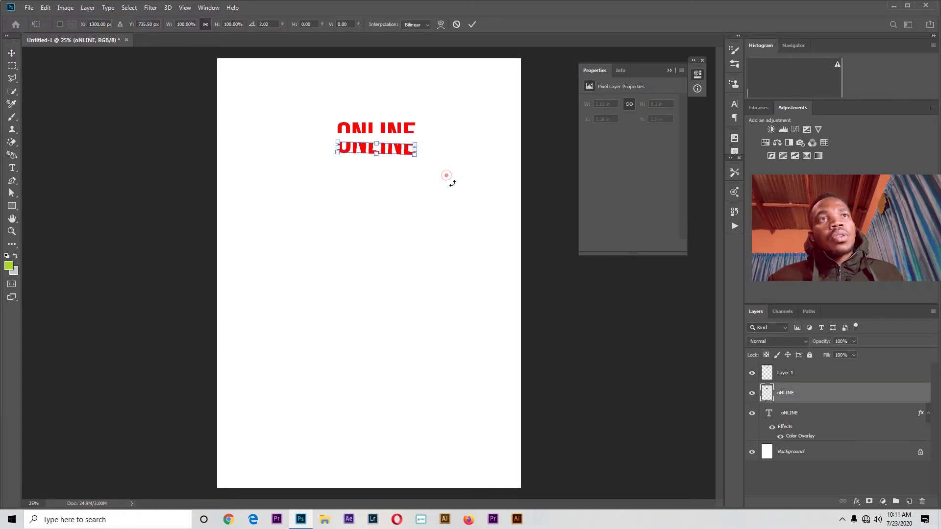
- Apply the pending transform and rotate the lower ONLINE slice about 5° clockwise
click(473, 24)
click(477, 141)
click(406, 149)
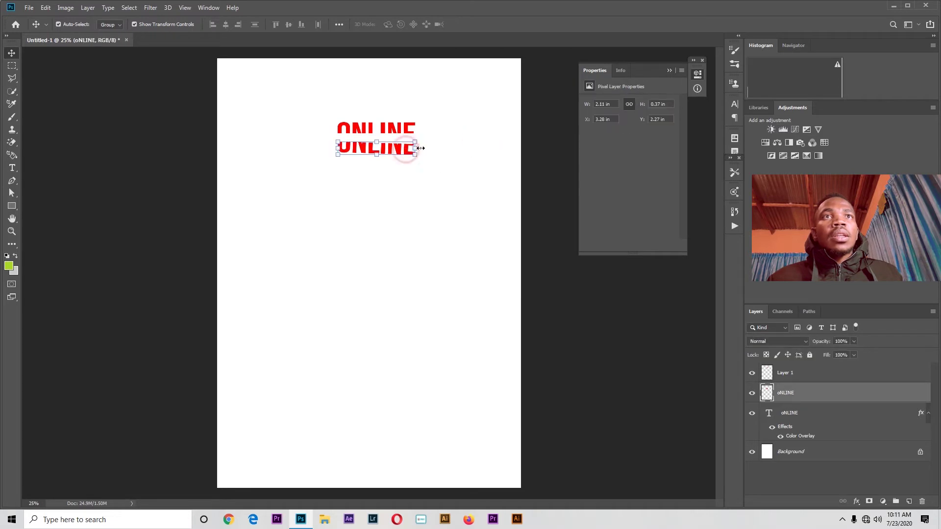
drag(420, 151, 423, 155)
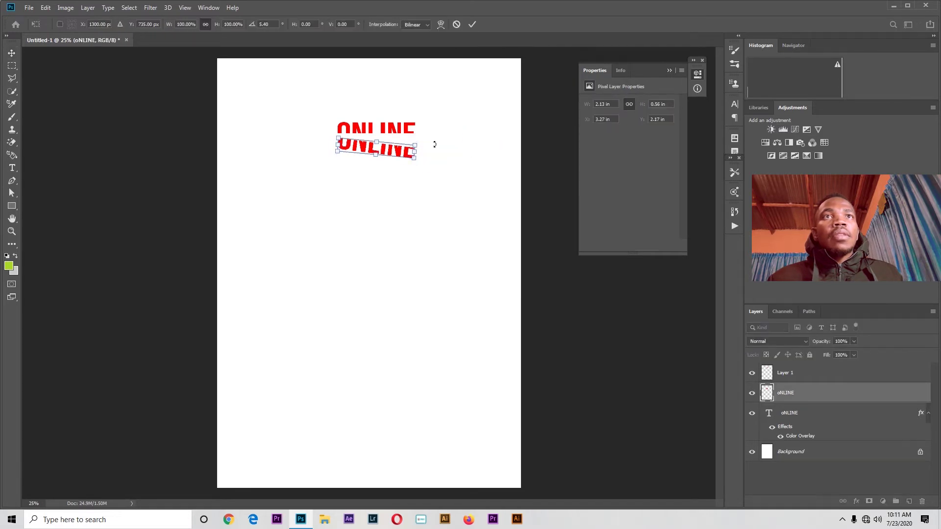
click(472, 25)
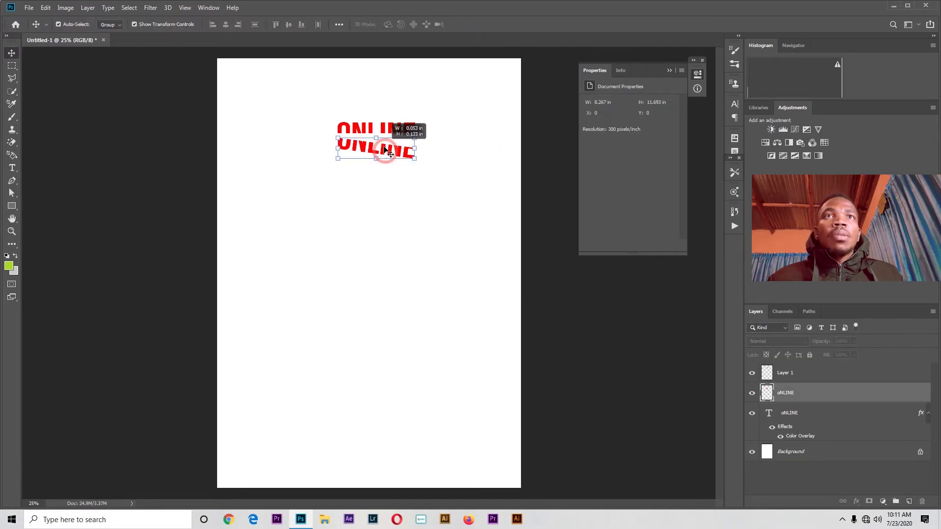
click(464, 165)
- Give the lower slice a black Color Overlay, keeping the top slice red
click(400, 148)
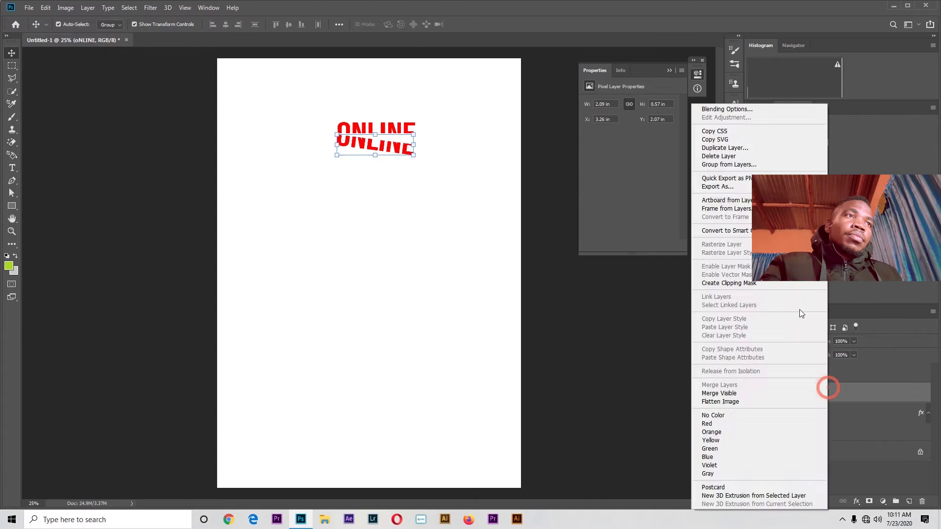
click(741, 109)
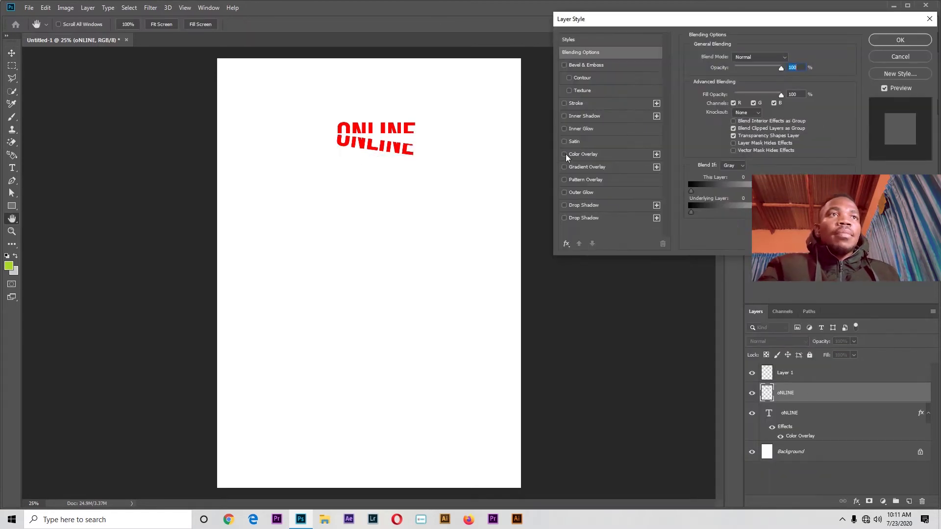
click(564, 154)
click(790, 58)
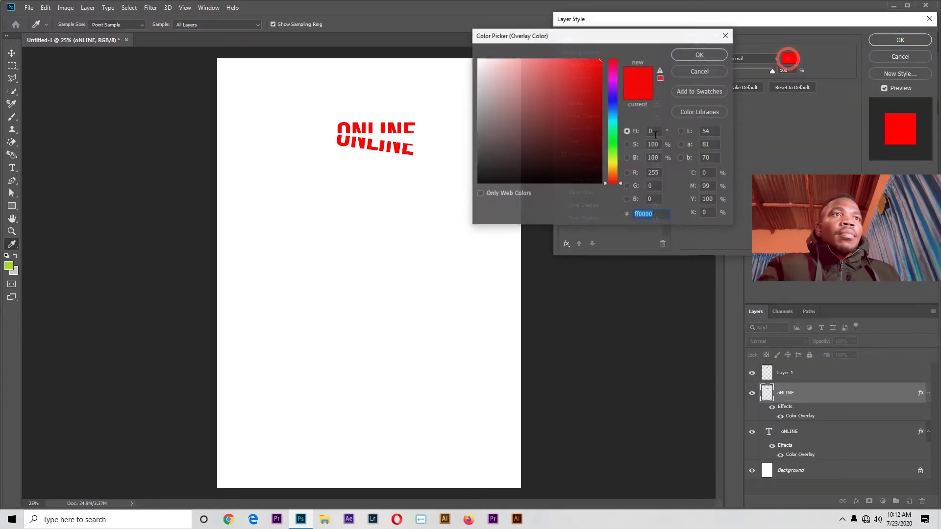
drag(596, 130, 452, 214)
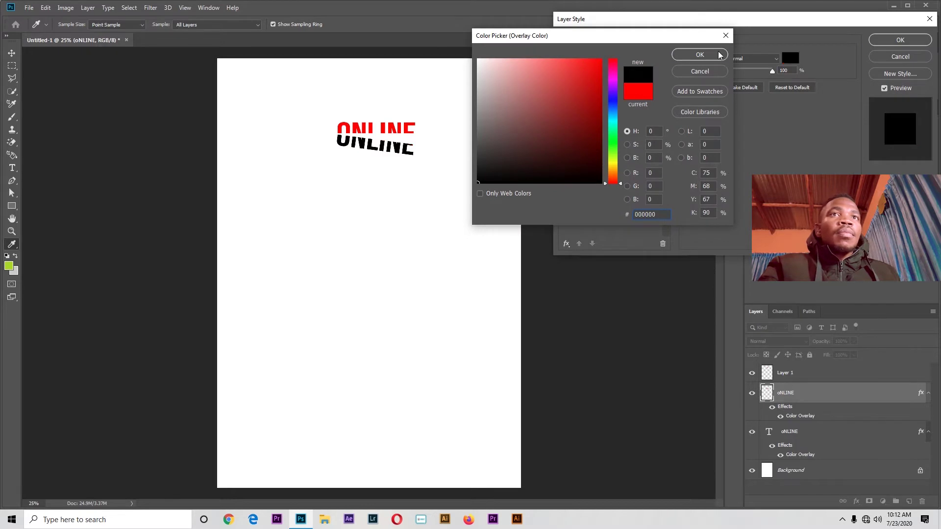
click(700, 55)
click(899, 40)
click(564, 194)
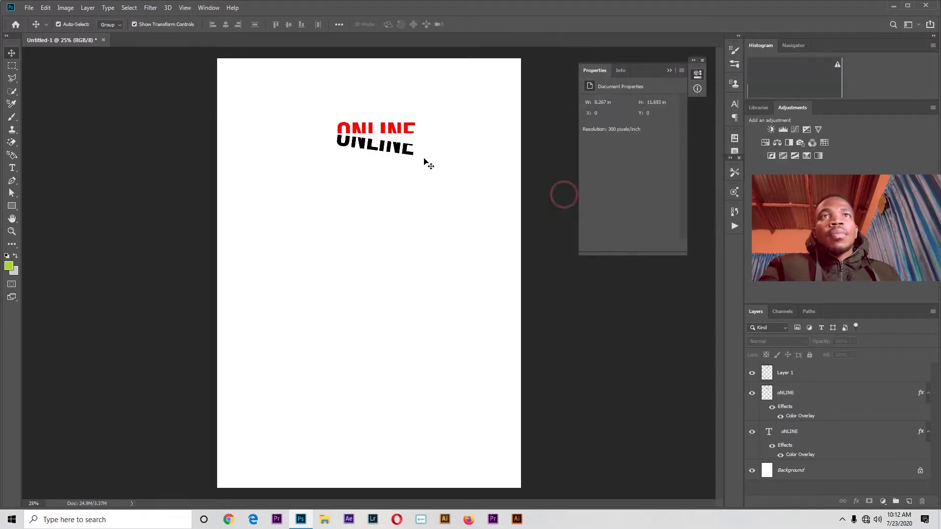
drag(442, 178, 330, 97)
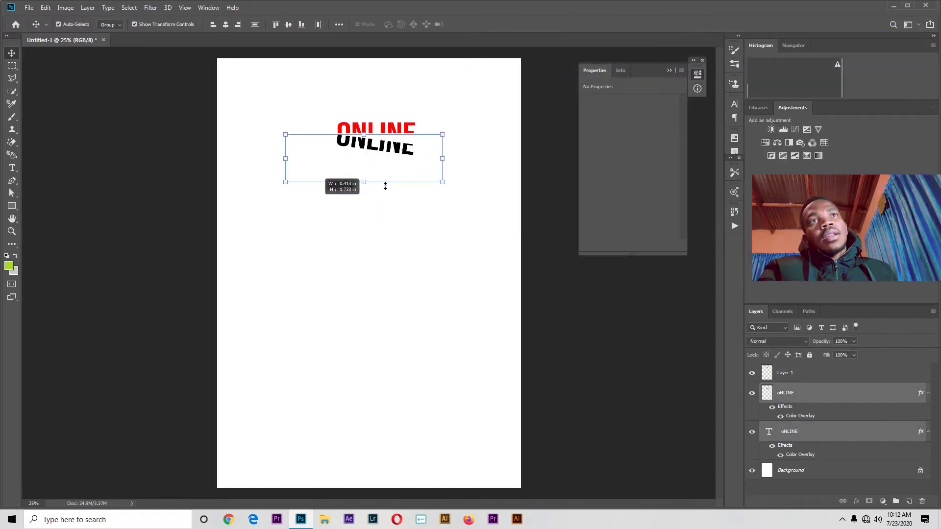
click(464, 175)
- Test the Move tool's Auto-Select on the ONLINE slices, leaving it unchecked
click(339, 119)
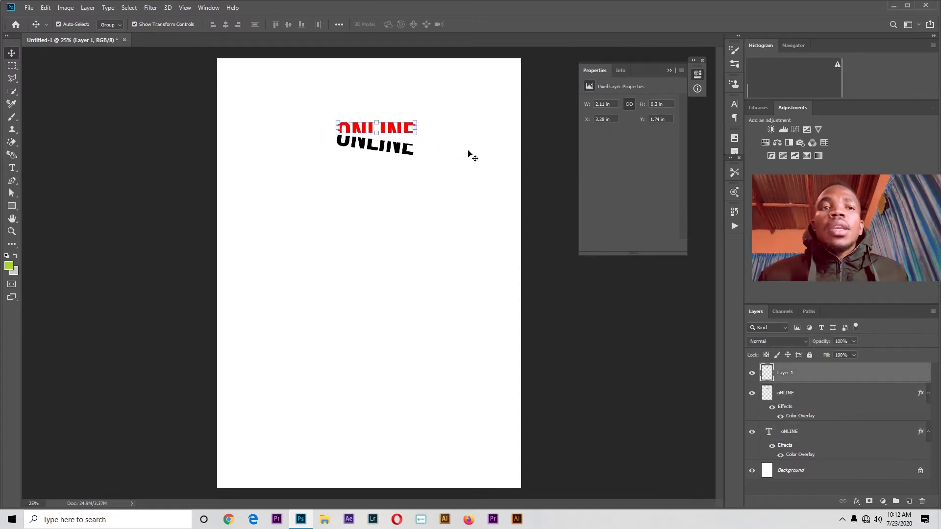
click(57, 24)
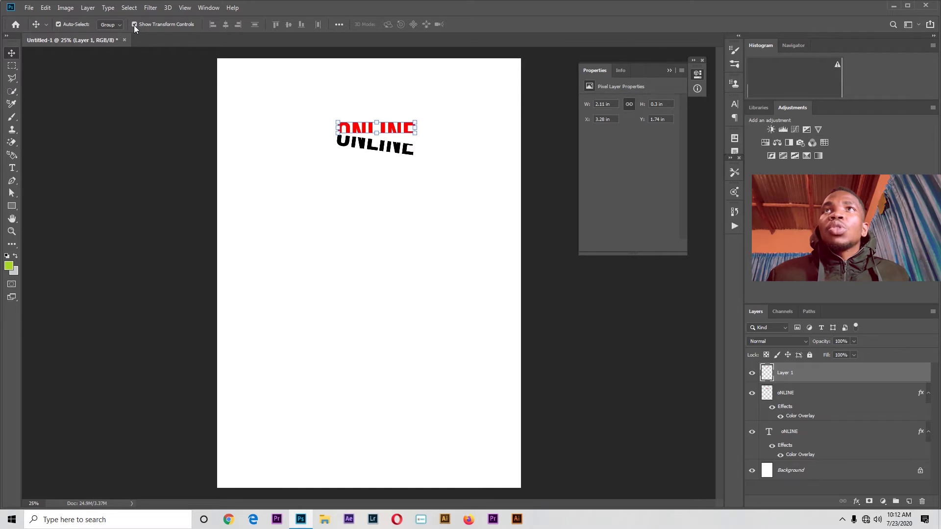
click(399, 92)
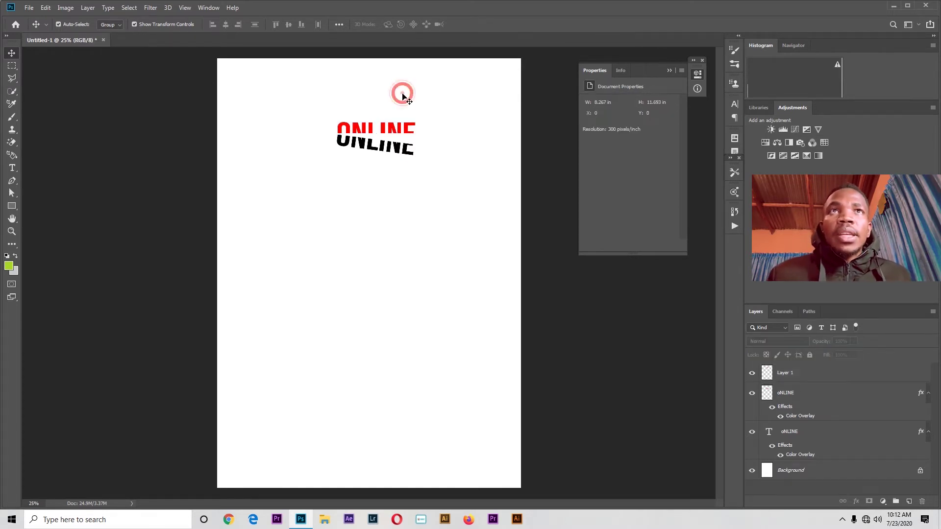
click(58, 24)
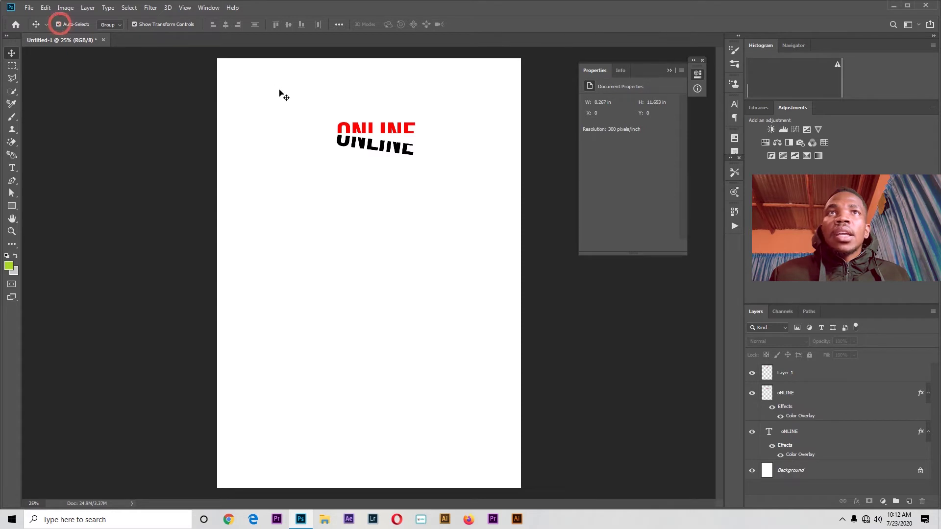
click(350, 130)
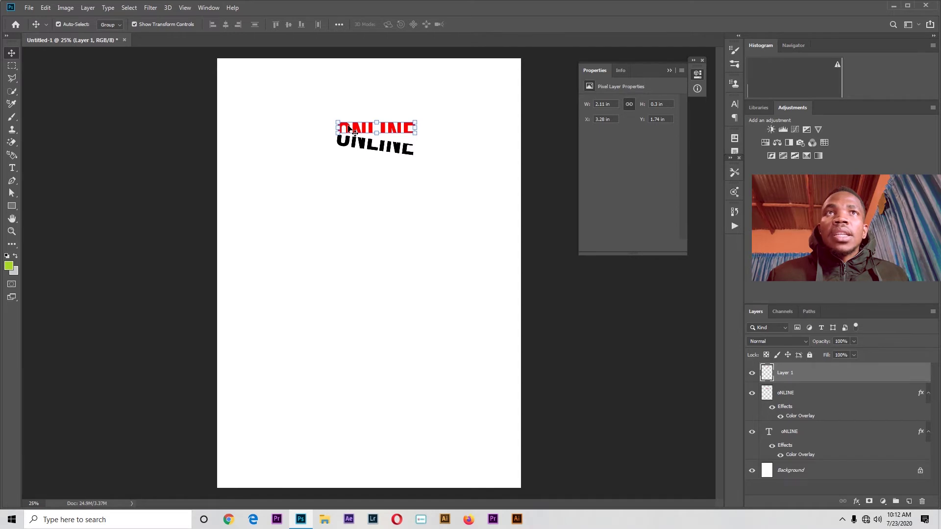
click(58, 24)
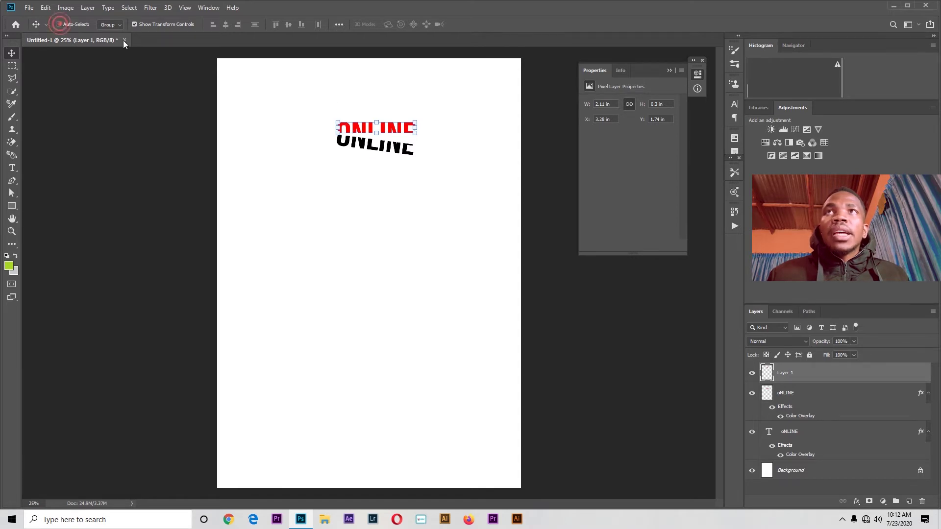
click(381, 219)
click(383, 146)
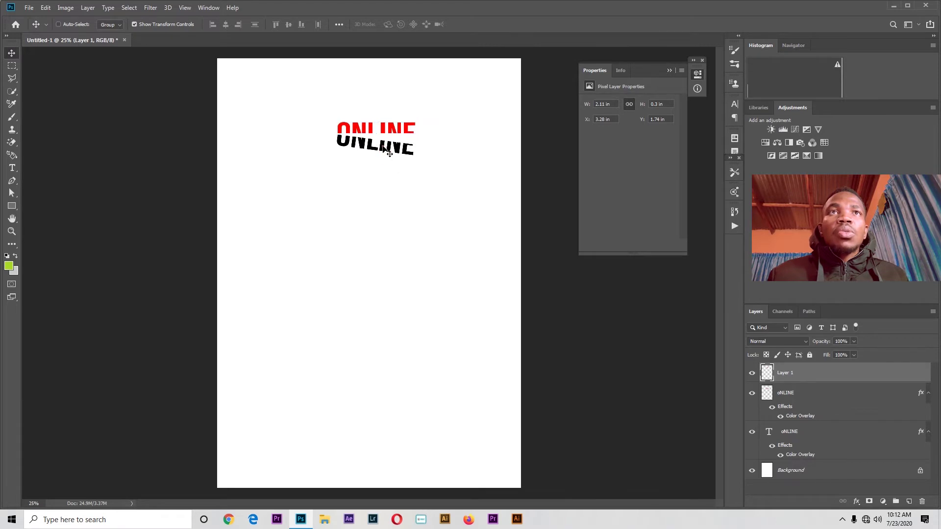
click(384, 147)
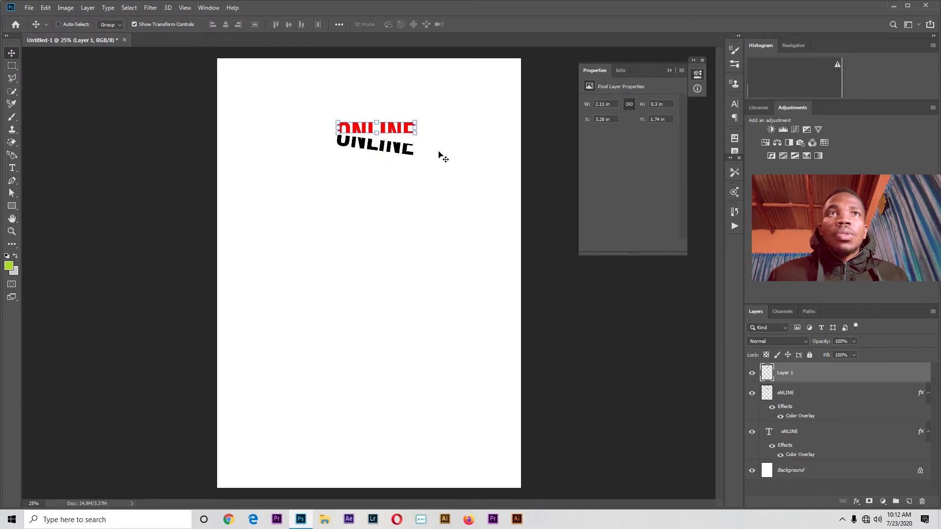
click(398, 143)
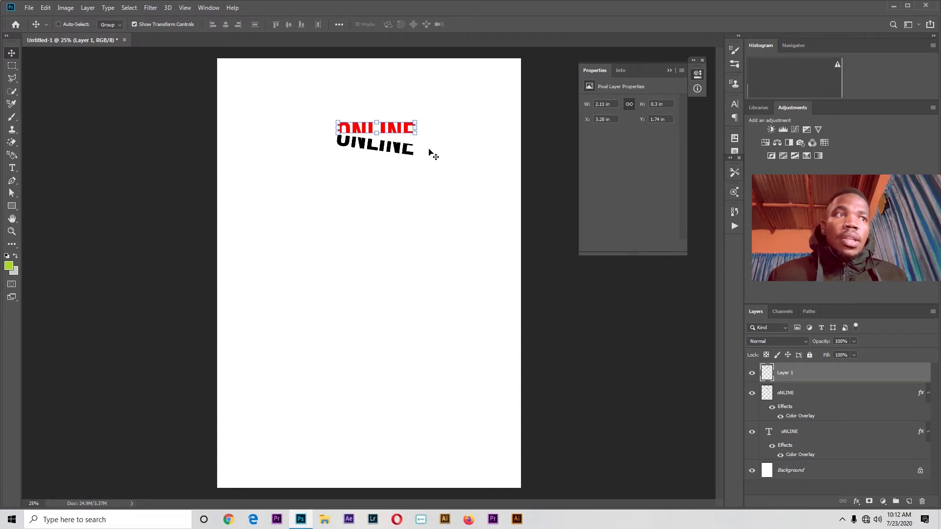
- Move the black ONLINE up beneath the red ONLINE so the two words overlap
click(790, 394)
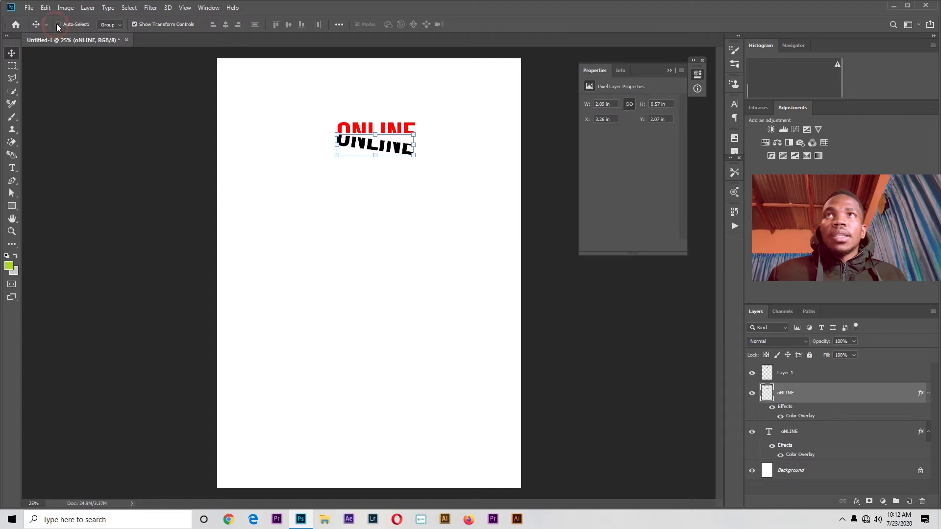
drag(400, 147, 403, 297)
drag(398, 130, 395, 276)
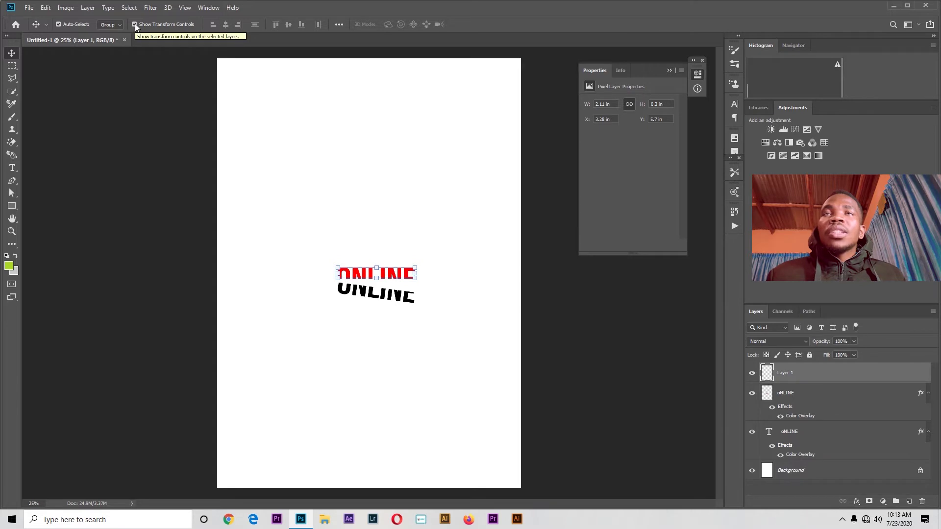
drag(398, 273, 398, 131)
drag(396, 291, 394, 156)
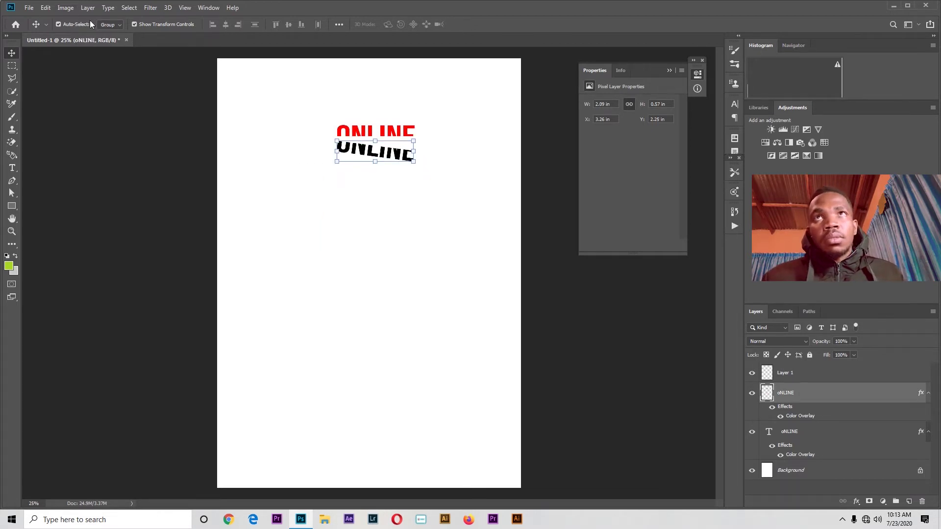
click(134, 24)
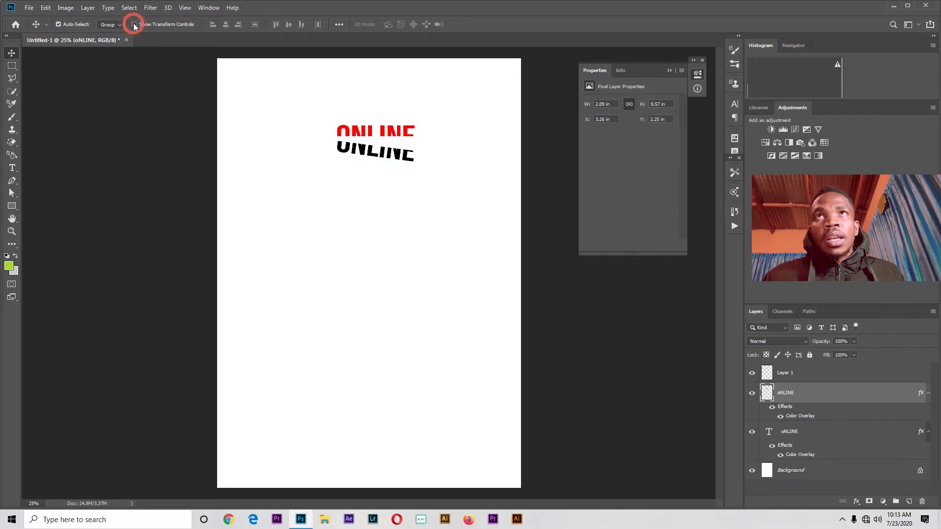
mouse_move(406, 158)
mouse_down()
mouse_move(361, 182)
mouse_move(408, 155)
mouse_up()
click(404, 170)
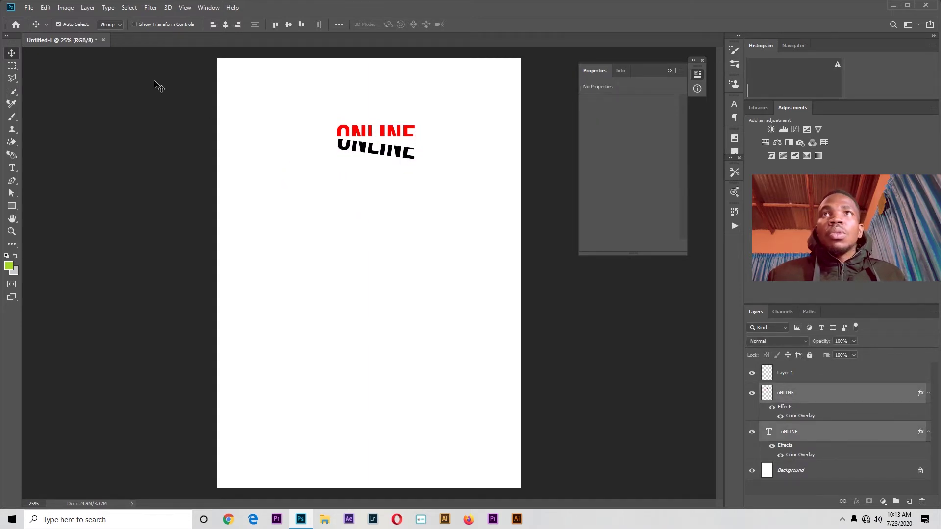
- Rotate the black ONLINE about -13°, nudge it into place, and choose the Elliptical Marquee Tool
click(134, 25)
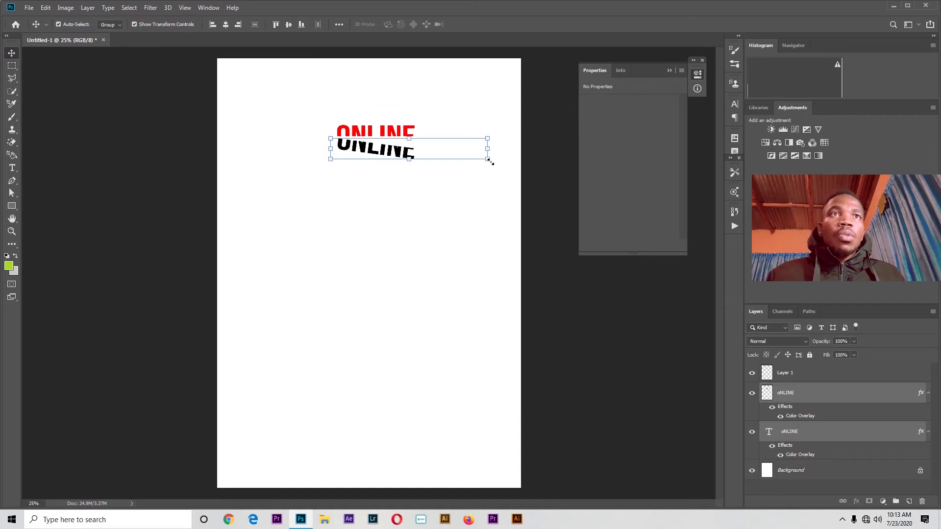
click(443, 188)
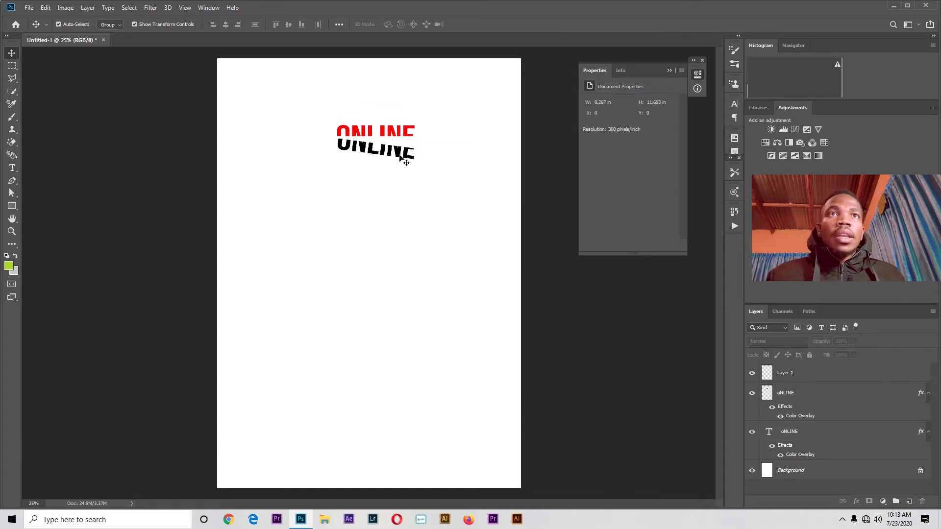
click(400, 152)
click(415, 160)
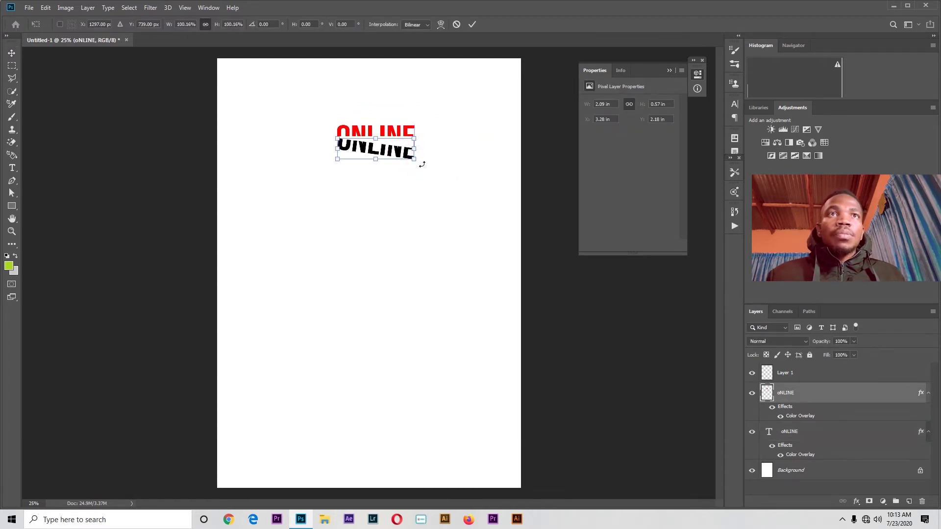
drag(420, 168, 407, 149)
click(472, 24)
click(451, 151)
click(431, 140)
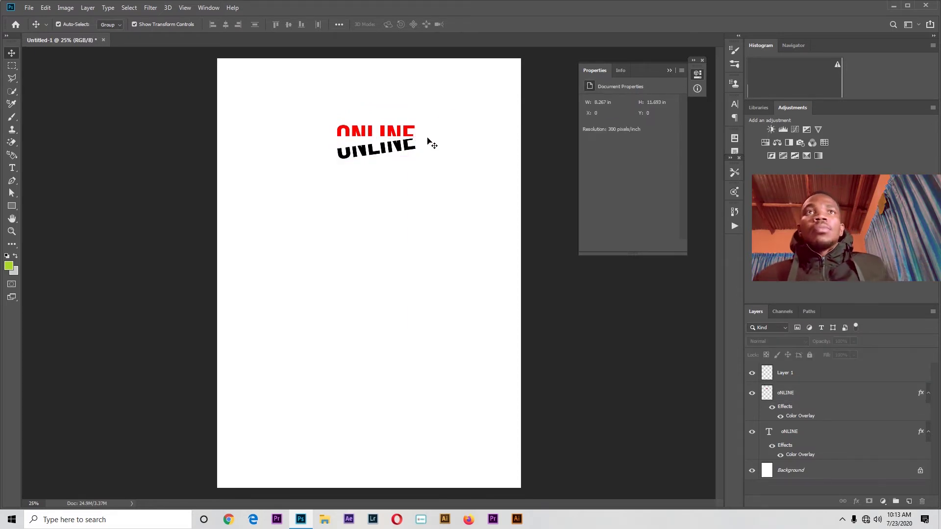
click(13, 65)
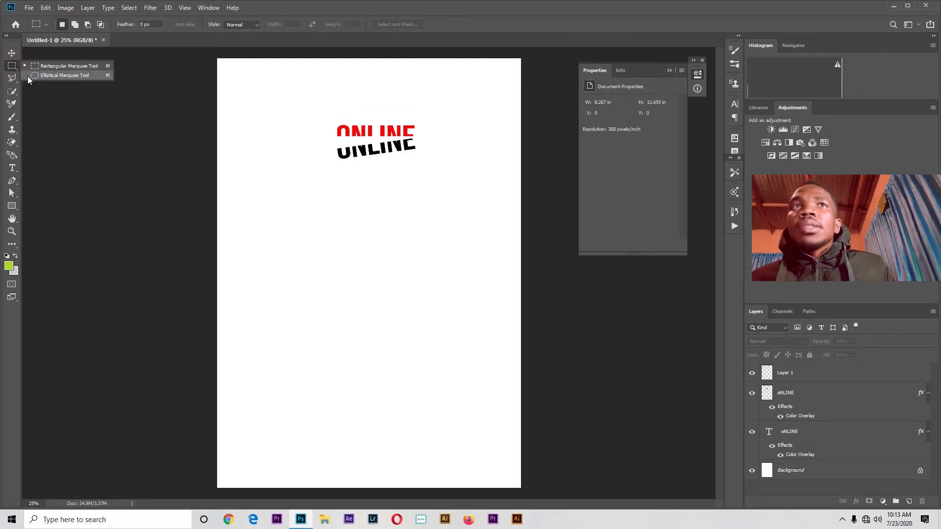
click(29, 75)
- Draw an ellipse over the heading's middle letters and cut it to a new layer with Layer Via Cut
mouse_move(352, 105)
mouse_down()
mouse_move(409, 147)
mouse_move(427, 145)
mouse_move(352, 105)
mouse_up()
click(402, 164)
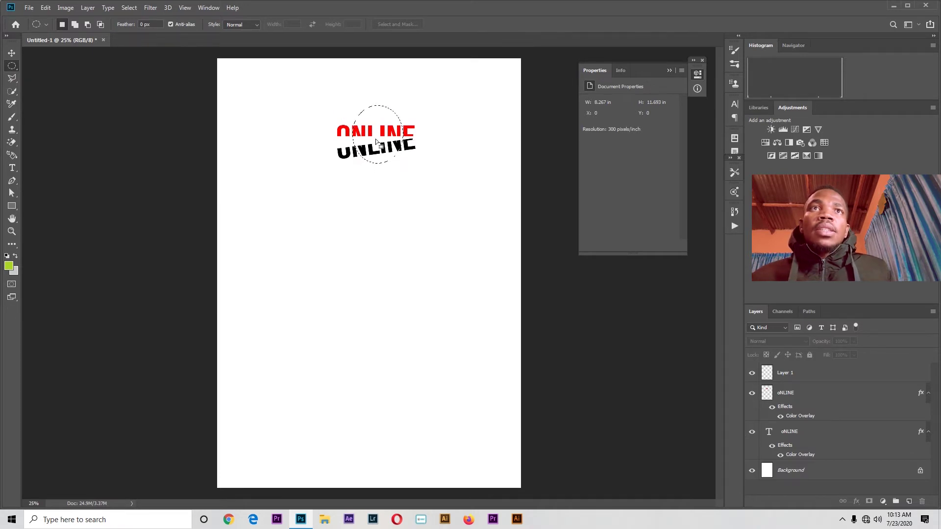
right_click(382, 131)
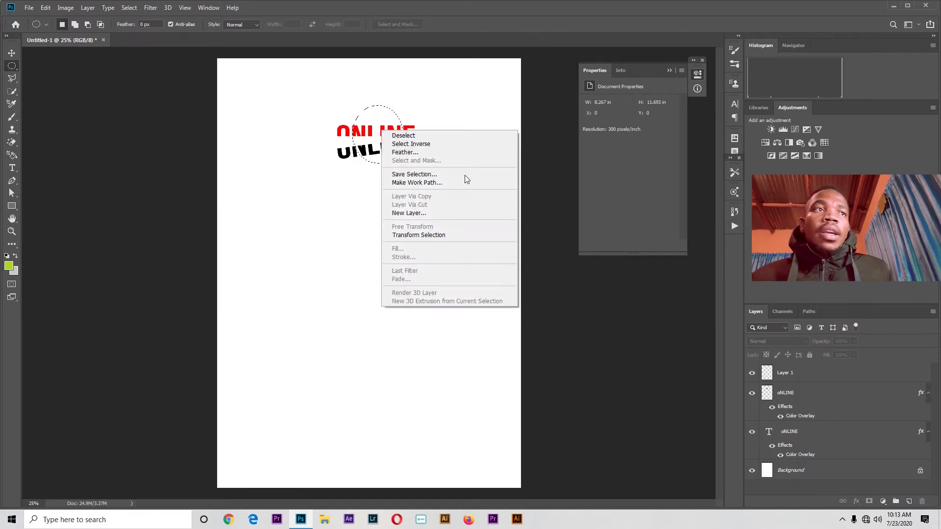
click(789, 389)
click(785, 374)
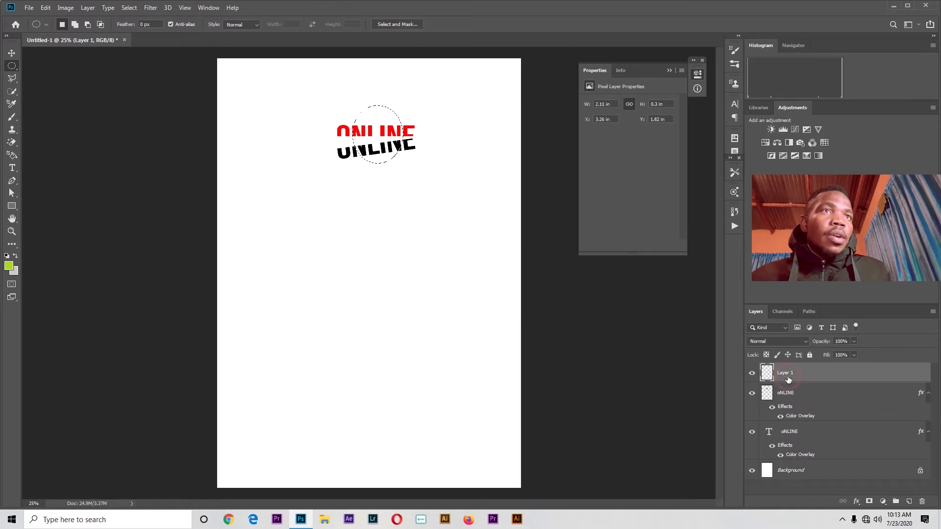
right_click(382, 132)
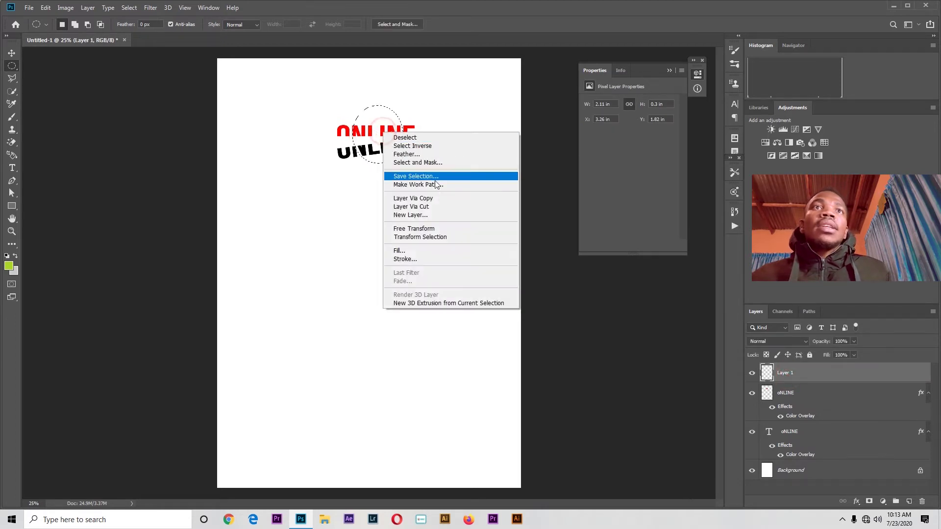
click(436, 208)
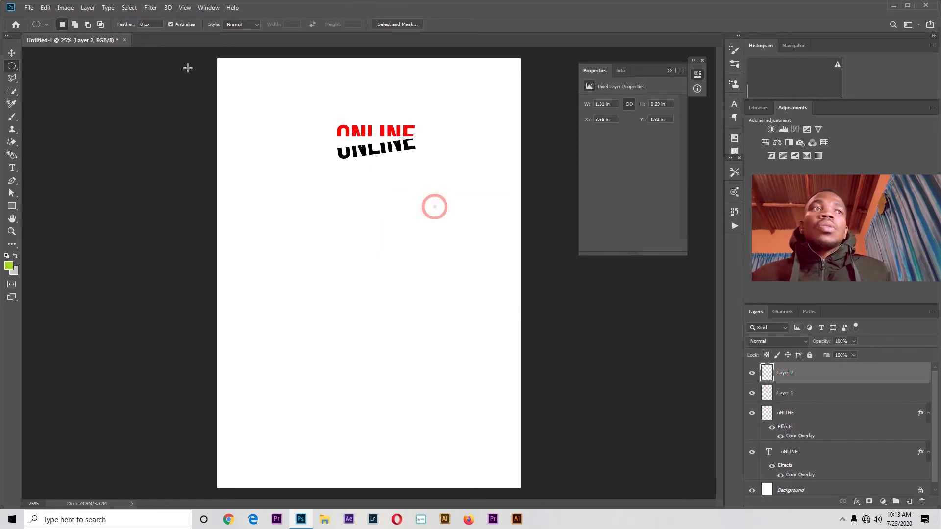
- Move the cut NLIN slice, then undo the cut and move with Ctrl+Z
click(12, 54)
click(420, 126)
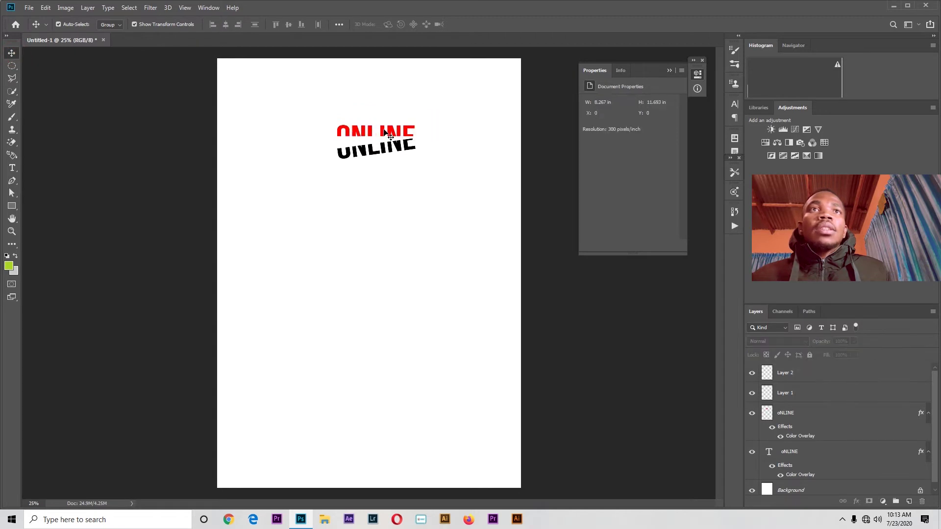
drag(387, 131, 449, 105)
click(432, 118)
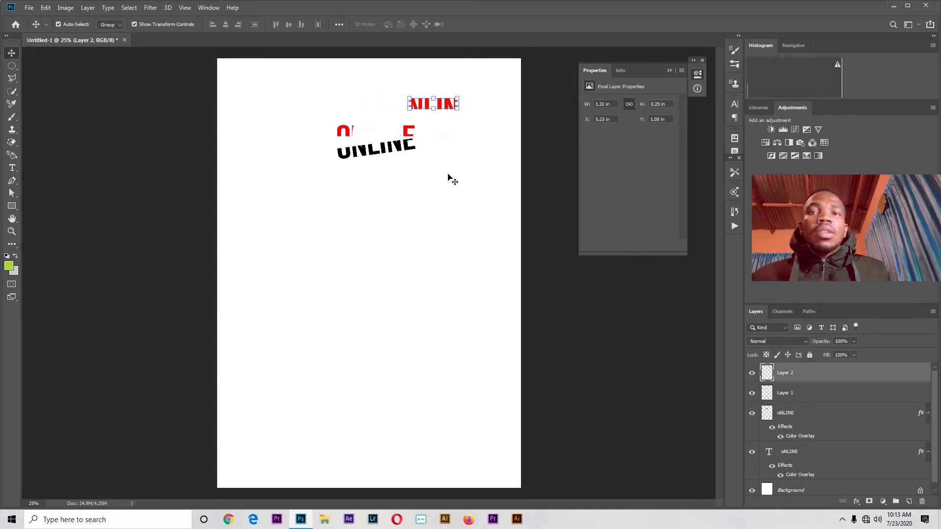
key(ctrl+z)
key(ctrl+z)
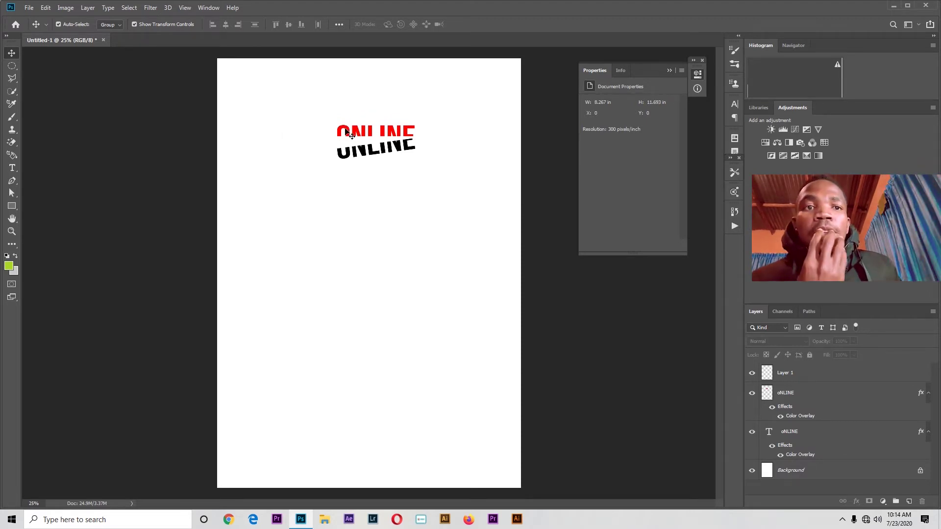
- Switch to the Lasso Tool and bring up File Explorer
click(12, 78)
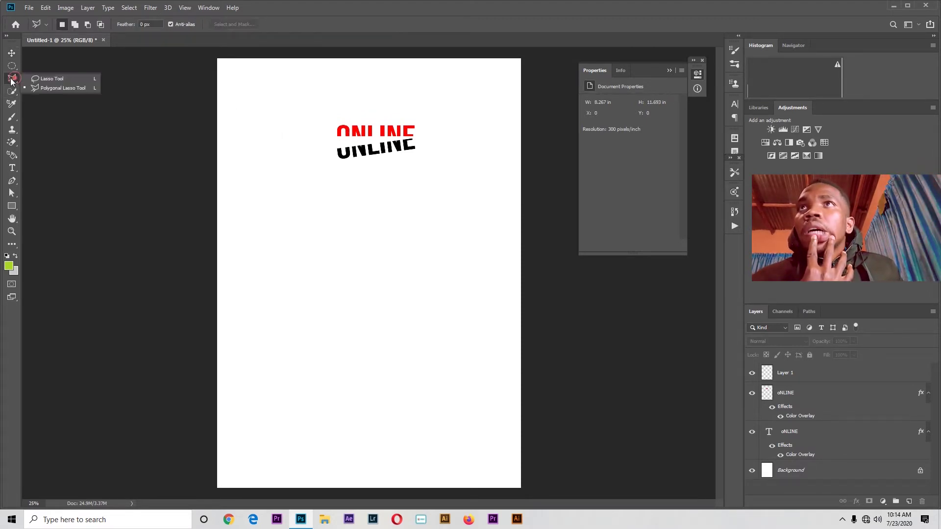
click(81, 82)
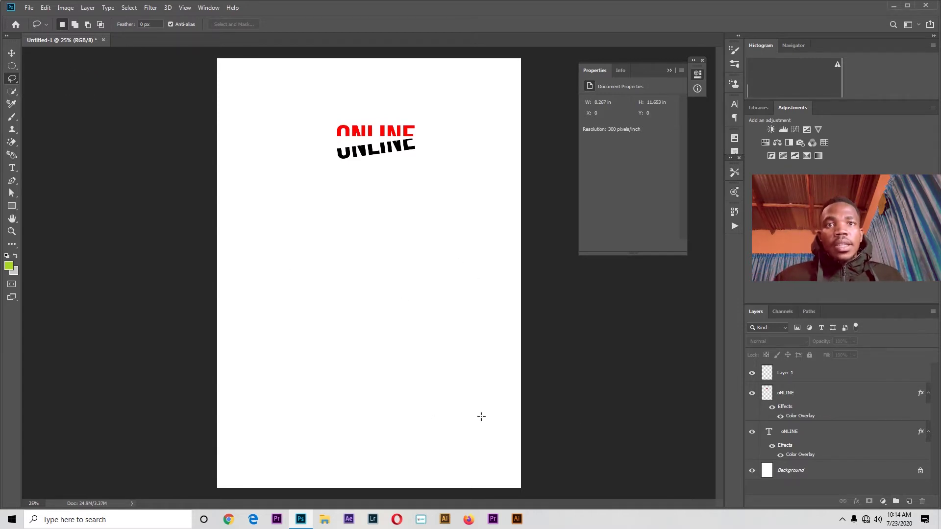
click(325, 519)
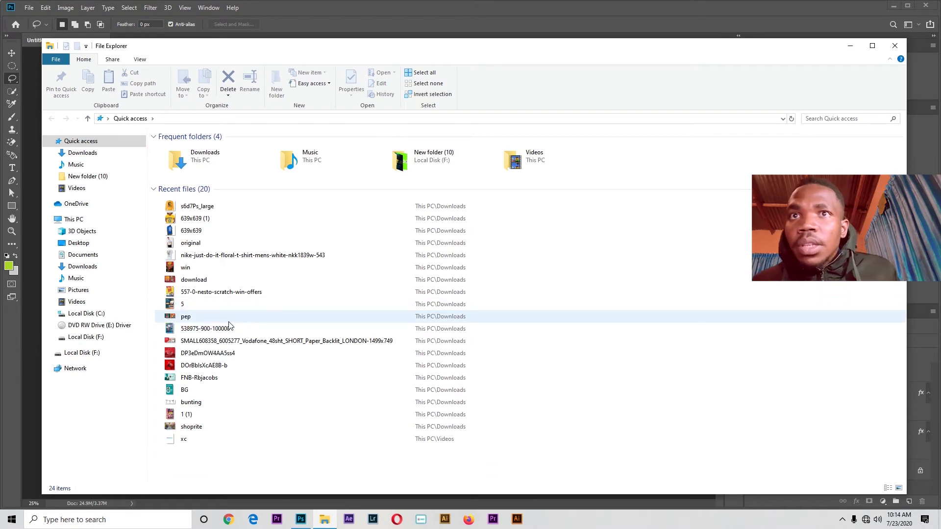
- Browse from Pictures to Videos, find the nm graduation photo, and drag it onto Photoshop
click(85, 292)
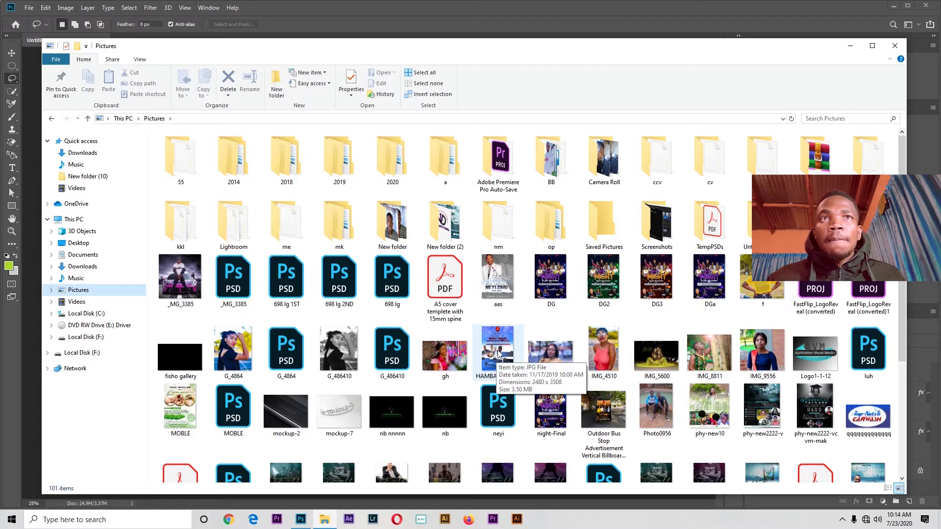
scroll(578, 365, down, 3)
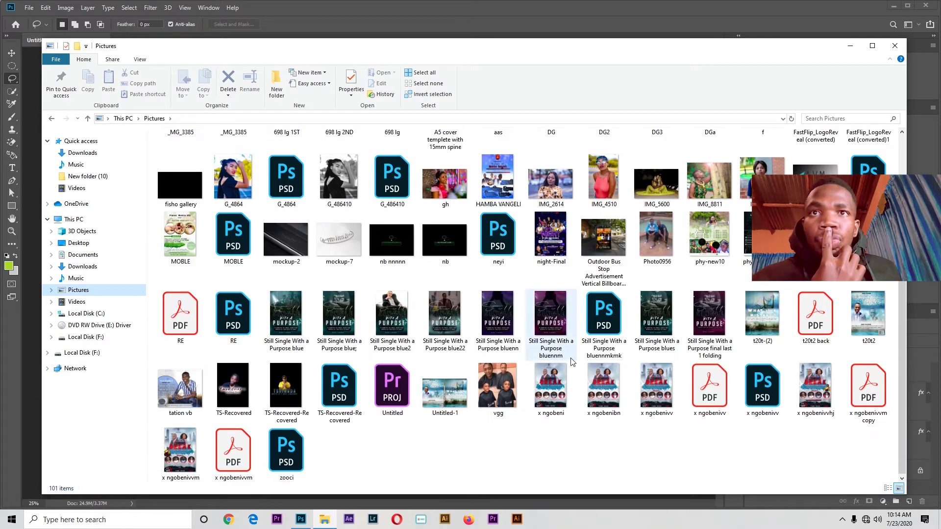
click(78, 302)
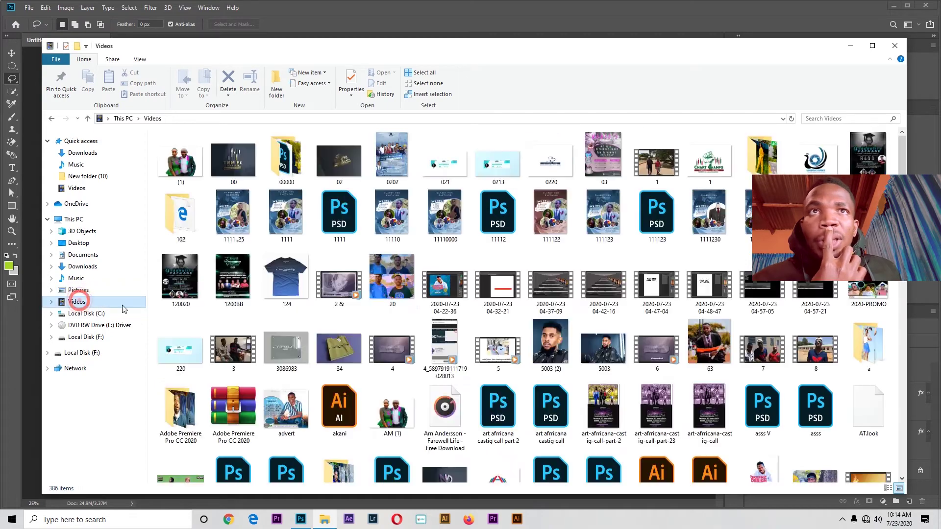
scroll(516, 331, down, 3)
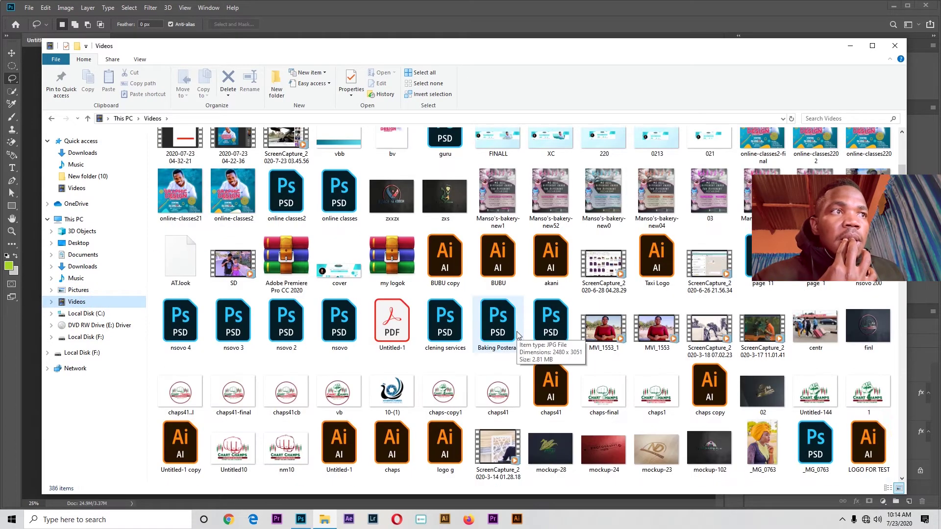
scroll(518, 336, down, 3)
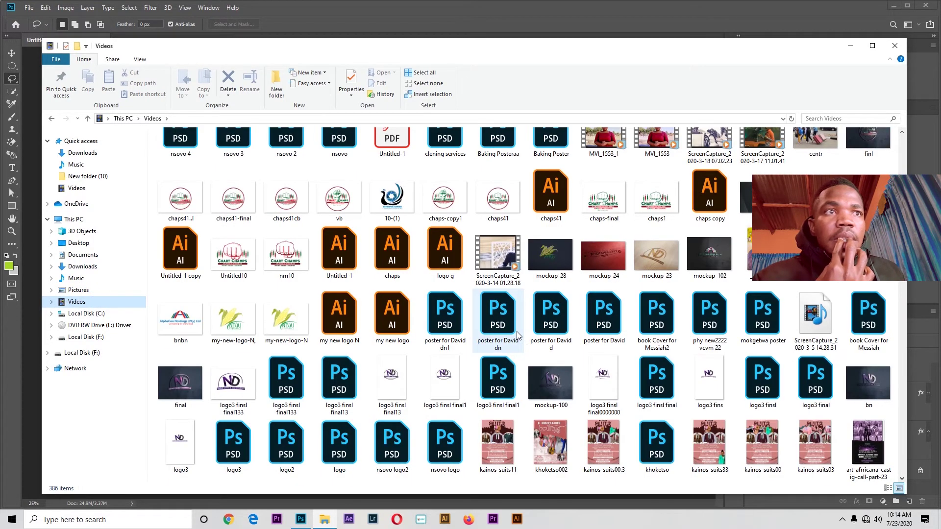
scroll(517, 335, down, 10)
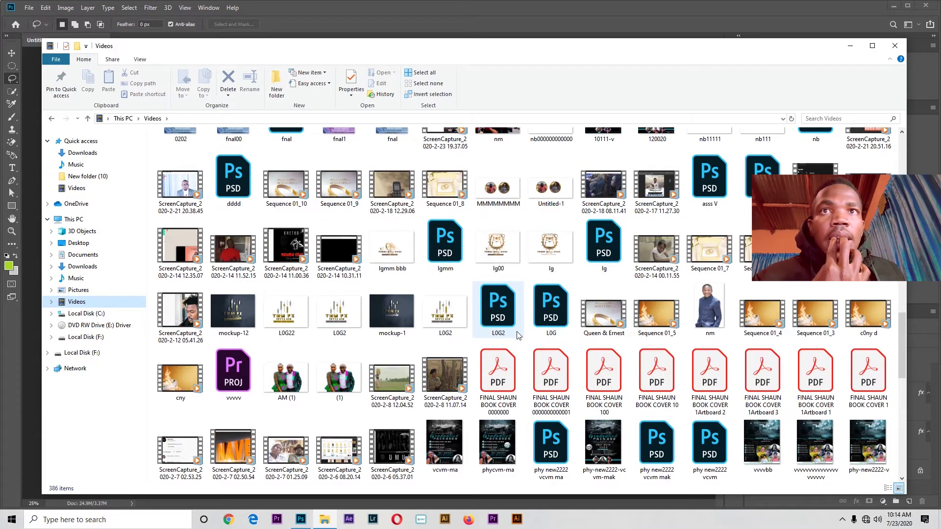
scroll(517, 335, down, 10)
scroll(517, 334, down, 3)
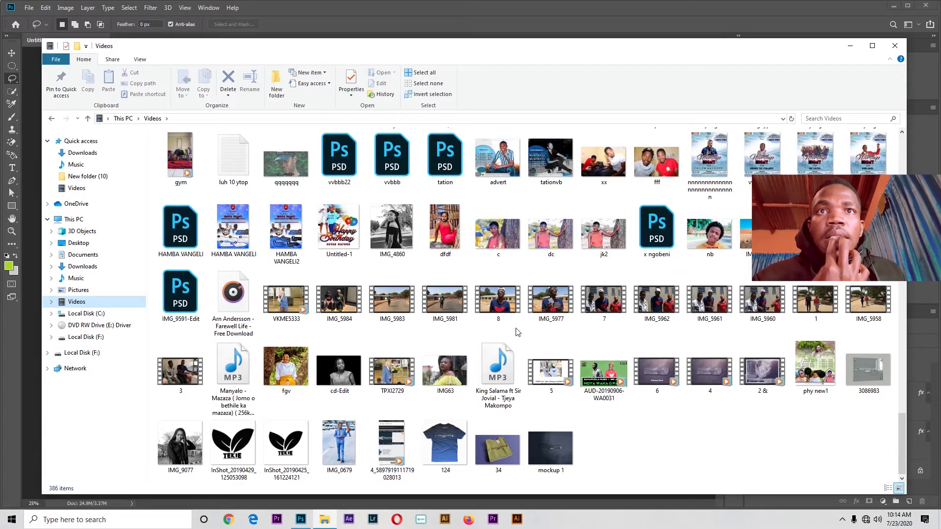
scroll(515, 332, up, 12)
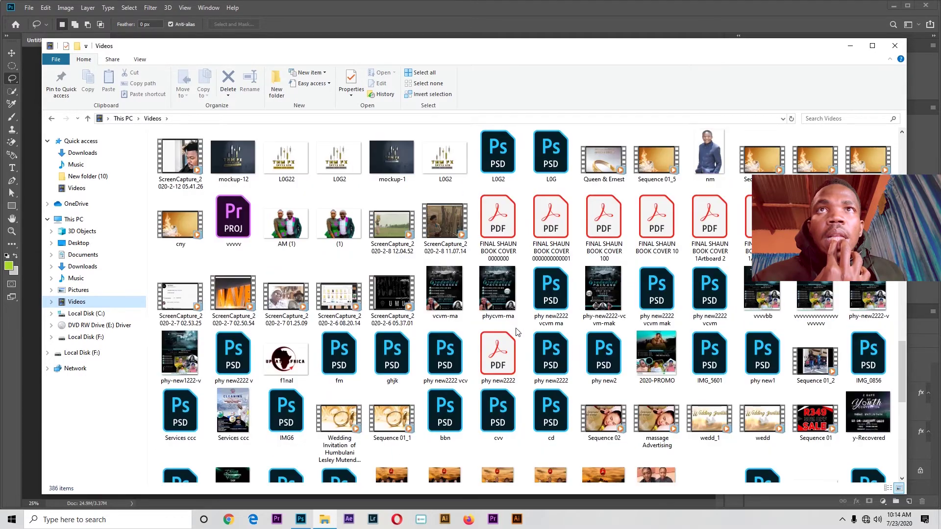
scroll(515, 327, down, 10)
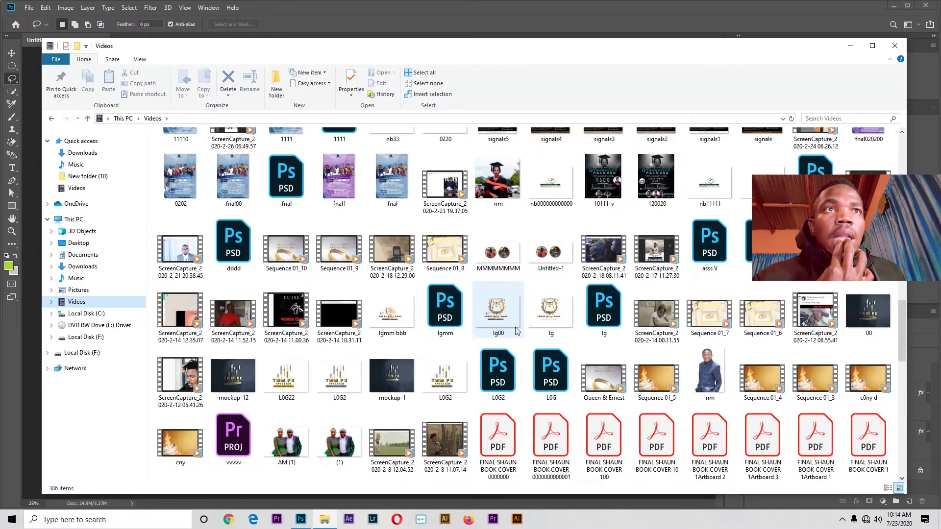
click(499, 196)
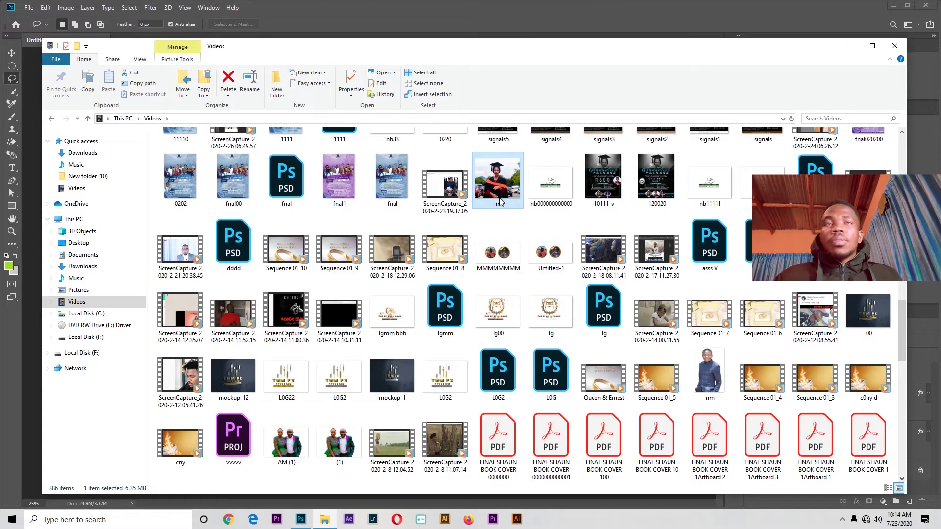
drag(500, 201, 367, 323)
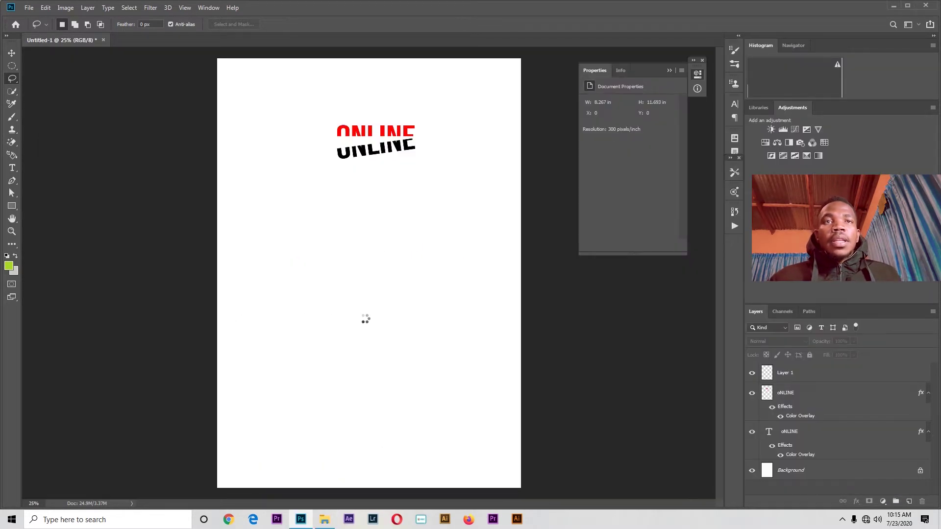
- Commit the placed nm photo, move it slightly lower, zoom in, and choose the Lasso tool
click(376, 25)
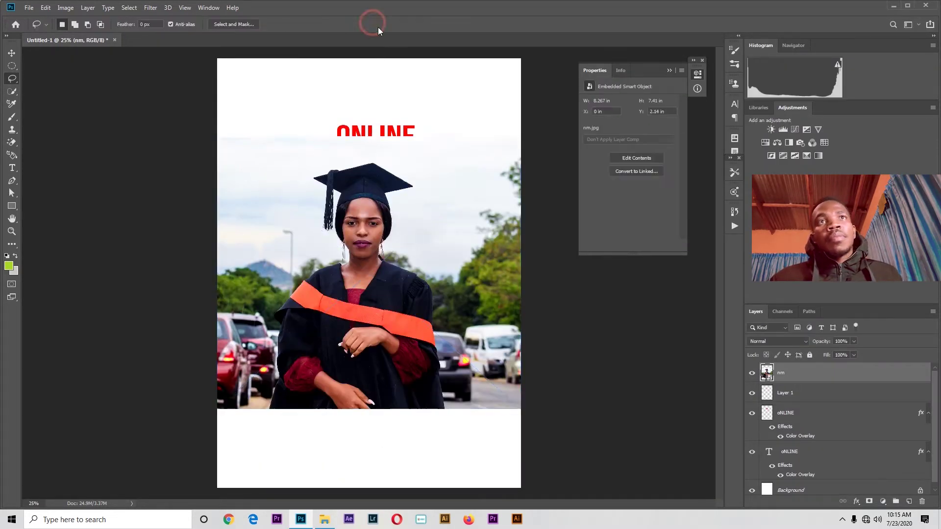
click(11, 52)
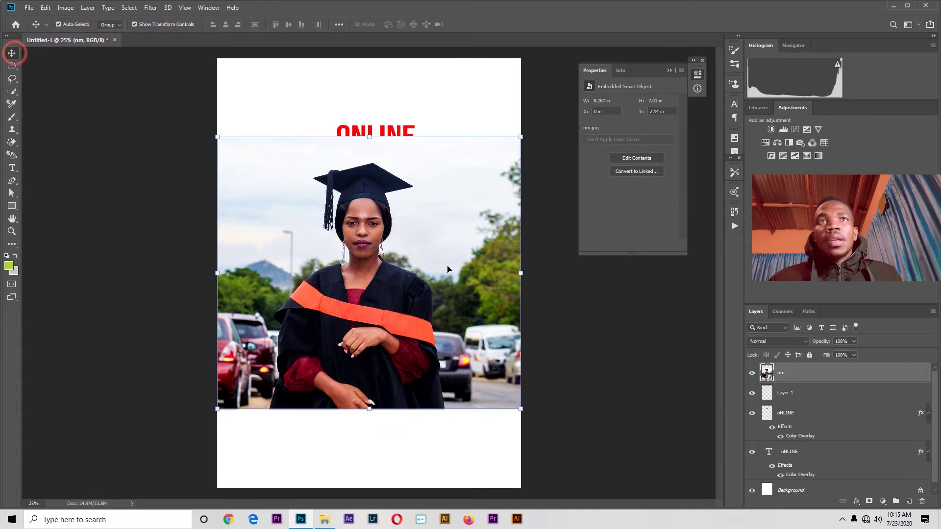
mouse_move(447, 269)
mouse_down()
mouse_move(448, 307)
mouse_move(445, 279)
mouse_up()
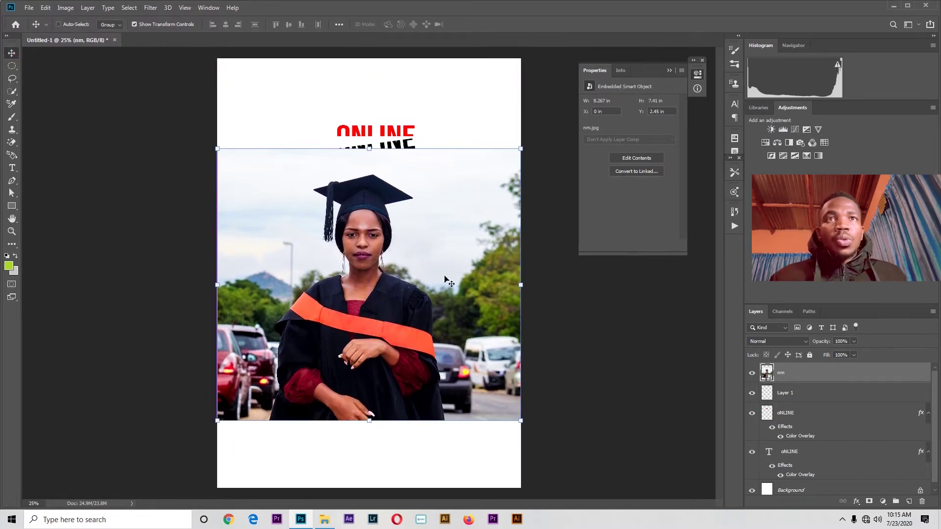
key(ctrl+plus)
key(ctrl+plus)
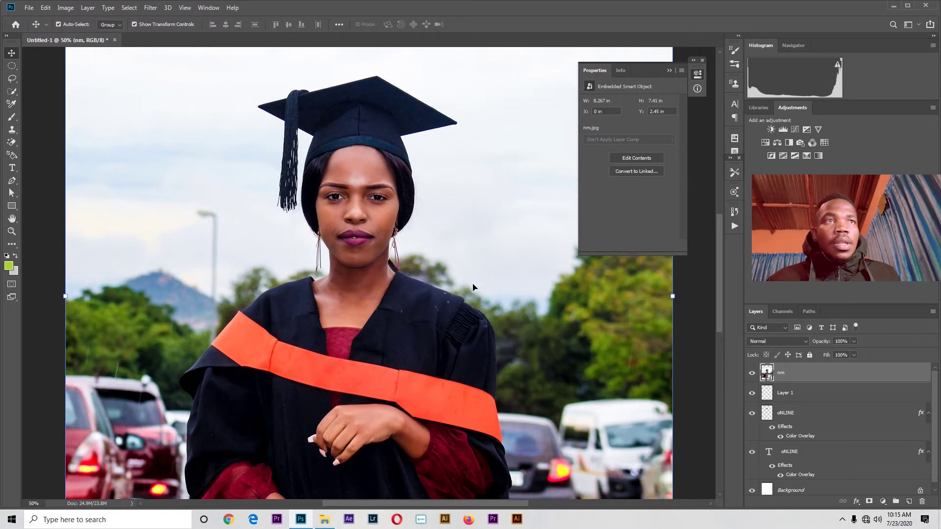
drag(719, 299, 716, 331)
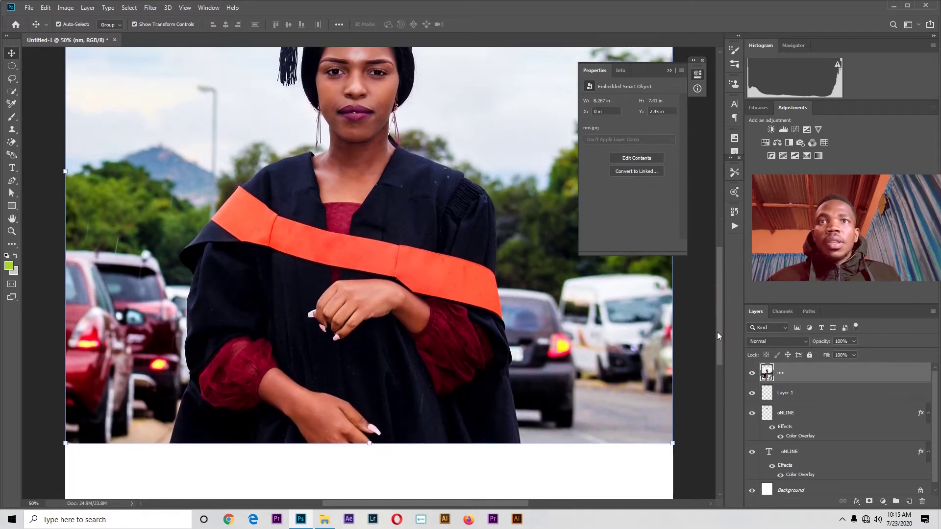
click(12, 91)
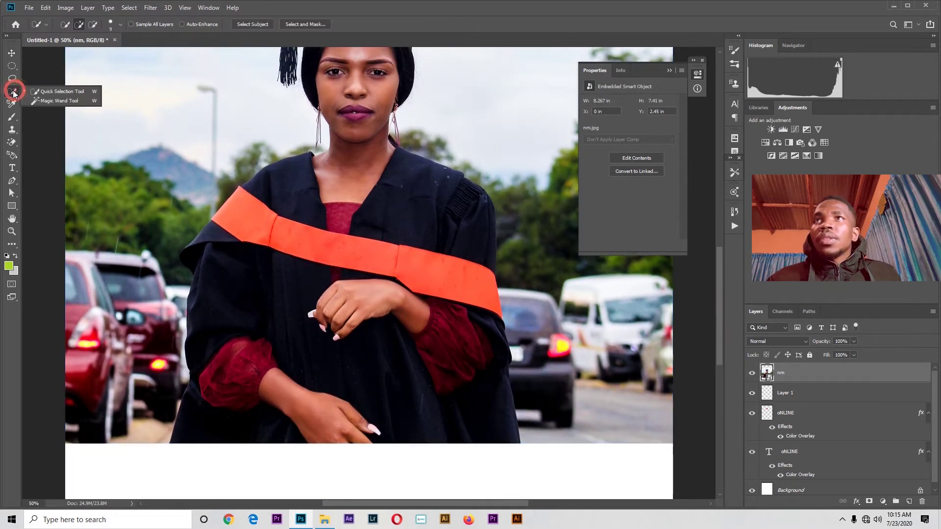
click(12, 79)
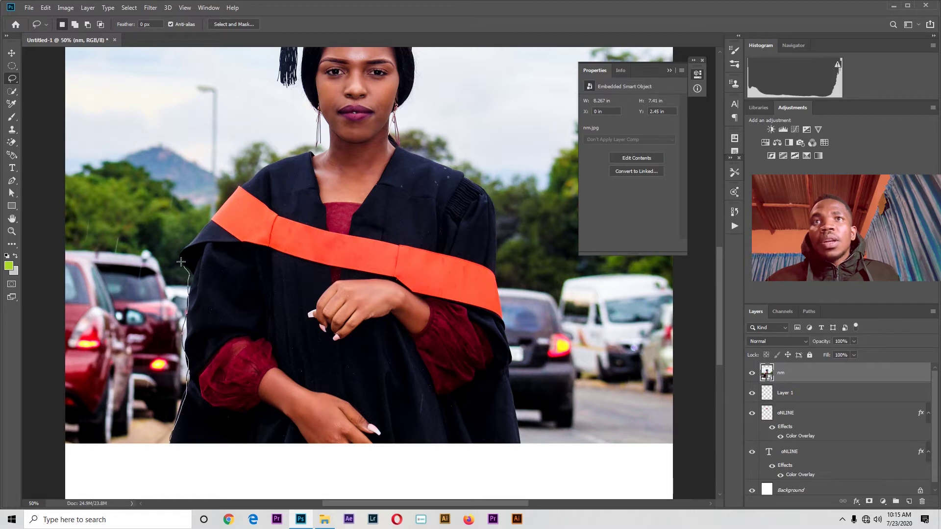
- Lasso the woman's head and face and copy it to a new layer with Layer Via Copy
mouse_move(188, 252)
mouse_down()
mouse_move(239, 188)
mouse_move(299, 156)
mouse_up()
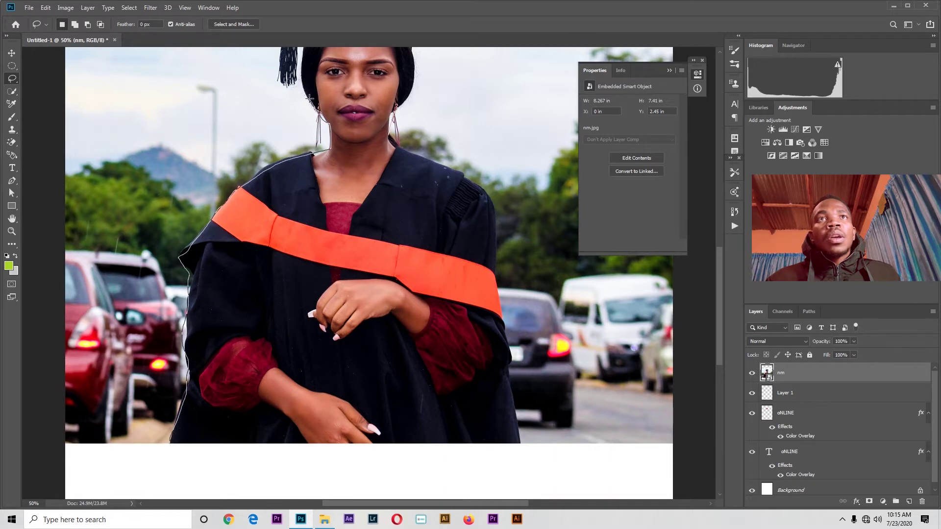
drag(310, 98, 309, 98)
drag(717, 298, 713, 277)
mouse_move(308, 180)
mouse_down()
mouse_move(304, 165)
mouse_move(310, 179)
mouse_up()
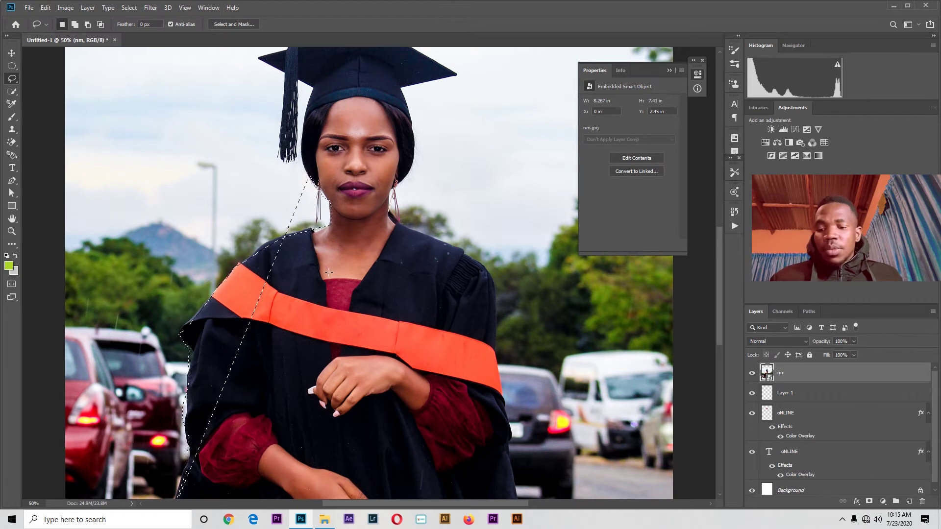
key(ctrl+d)
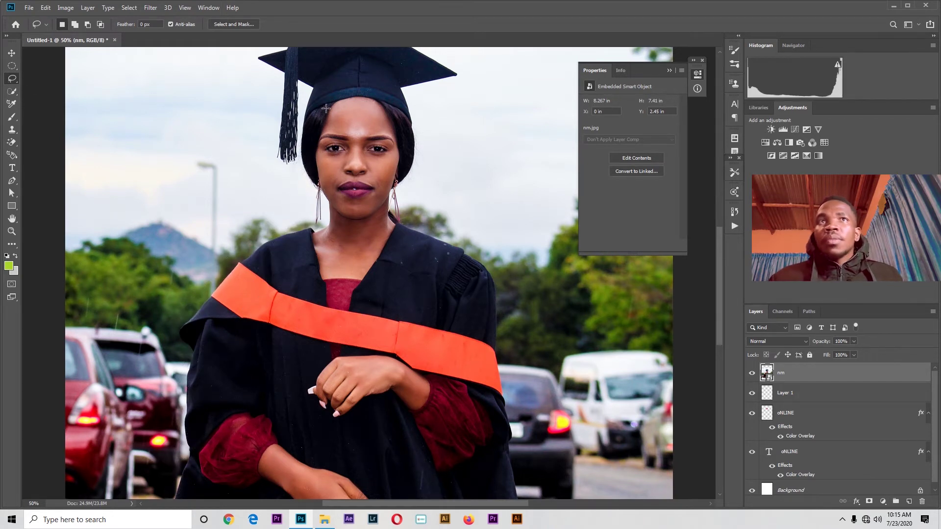
mouse_move(338, 89)
mouse_down()
mouse_move(301, 112)
mouse_move(390, 245)
mouse_move(419, 208)
mouse_move(404, 152)
mouse_move(348, 90)
mouse_move(327, 86)
mouse_up()
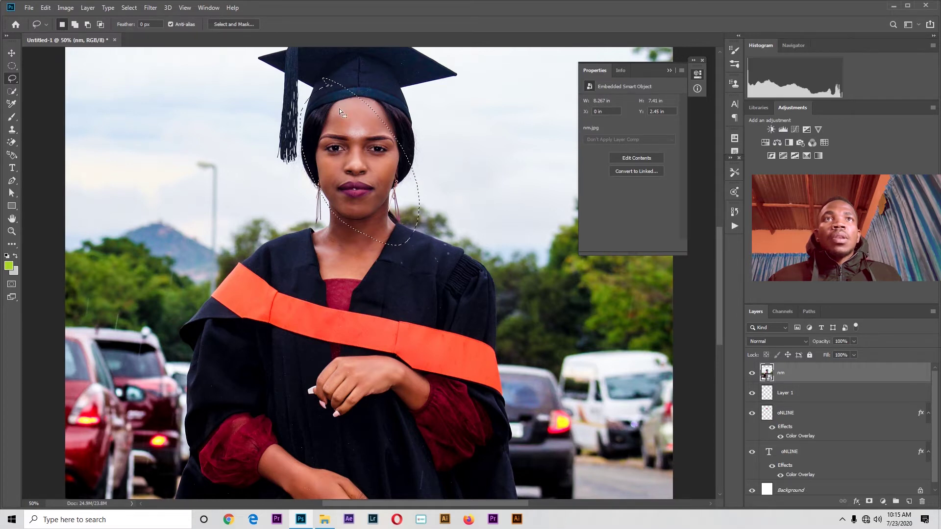
right_click(342, 115)
click(398, 185)
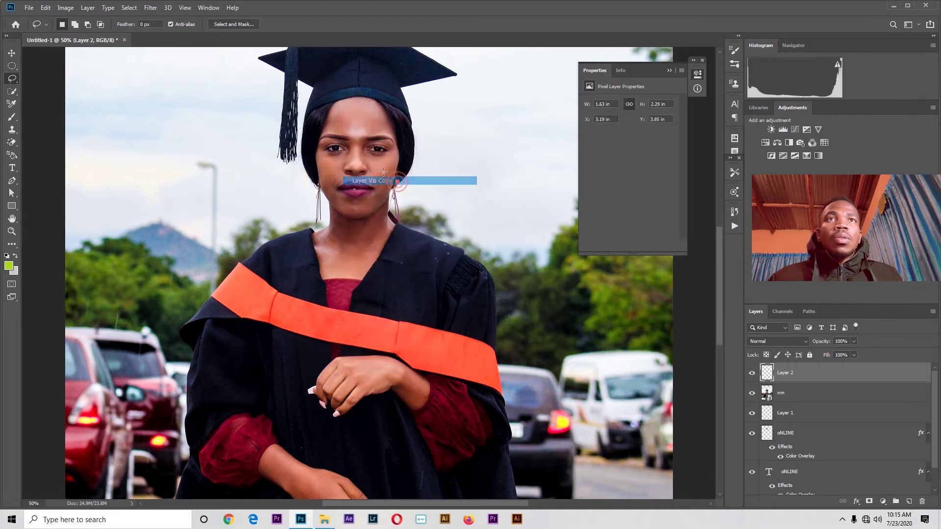
- Move the photo and face copy, then delete both the face copy and the nm photo layer
click(12, 52)
drag(430, 318, 308, 326)
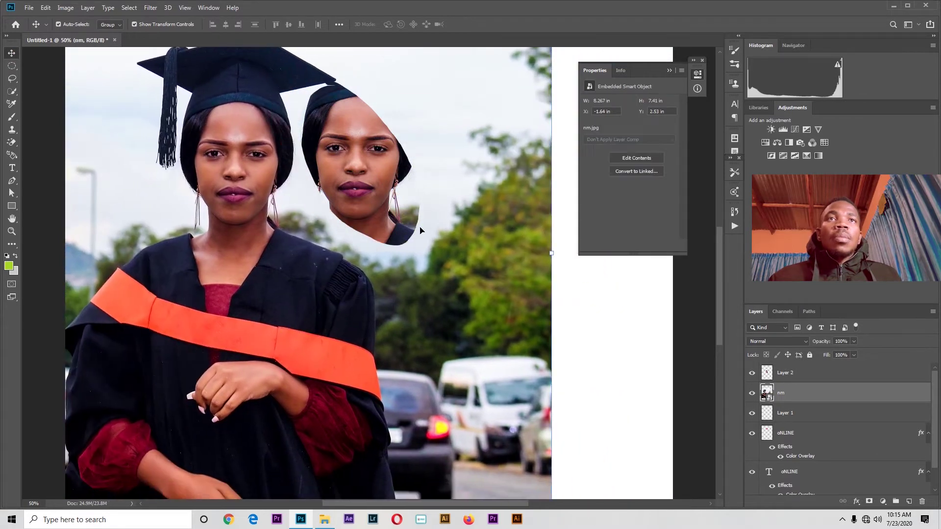
click(394, 216)
mouse_move(394, 216)
mouse_down()
mouse_move(417, 211)
mouse_move(413, 254)
mouse_move(404, 229)
mouse_move(384, 217)
mouse_move(400, 219)
mouse_up()
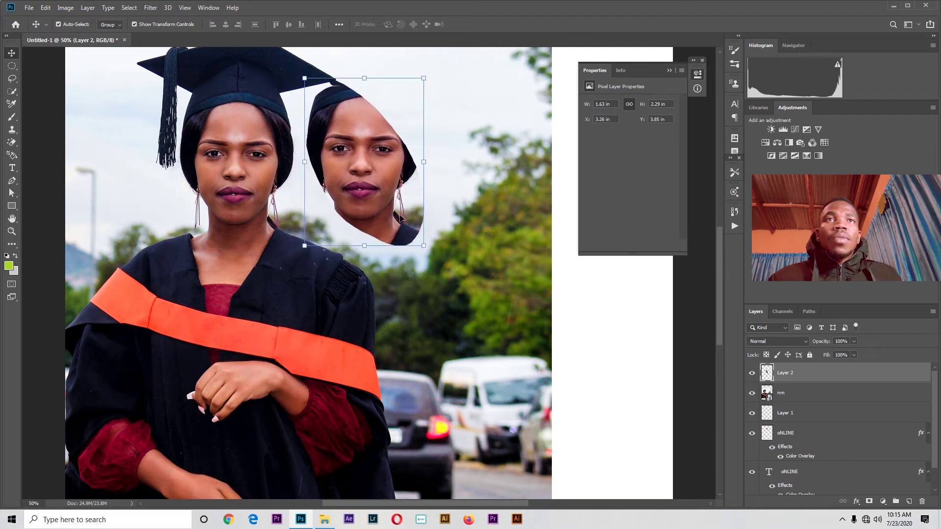
key(Delete)
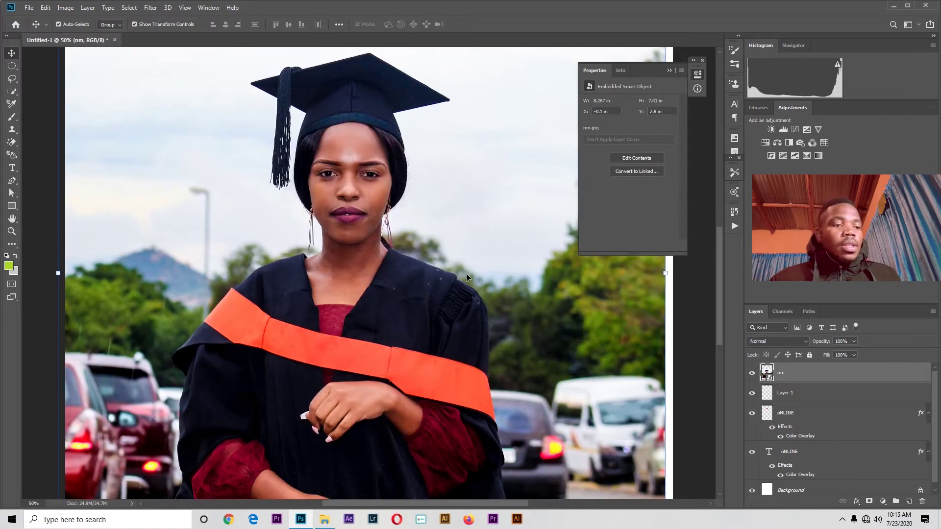
key(Delete)
- Drag nm.jpg from File Explorer into the flyer, zoom out to 25%, and commit the placement
click(11, 92)
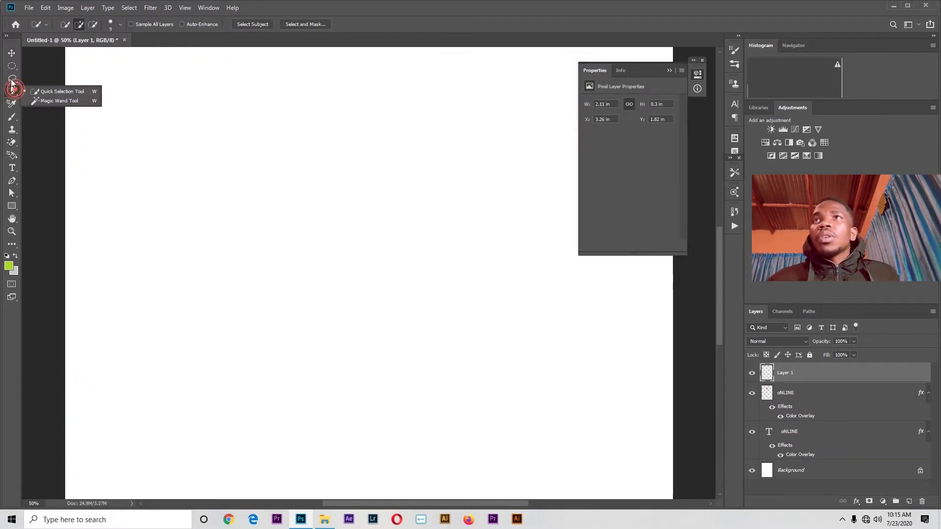
click(12, 79)
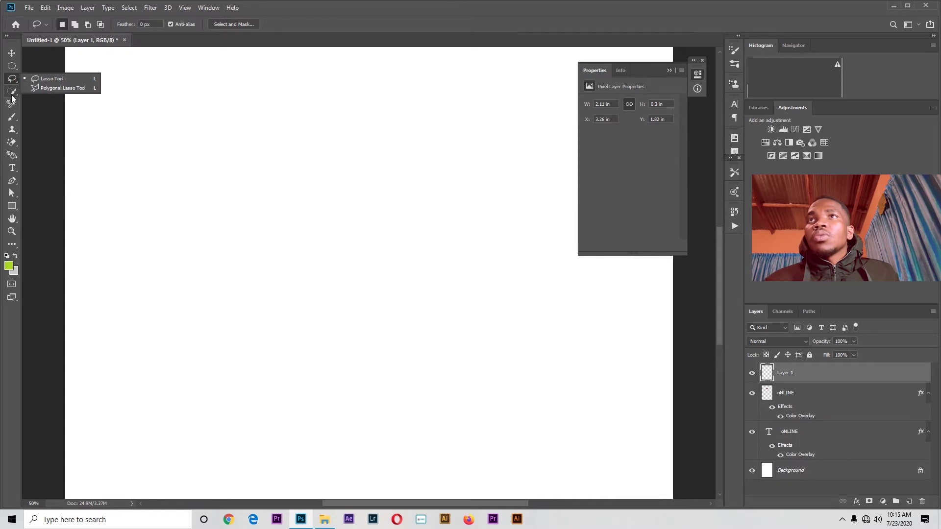
click(12, 93)
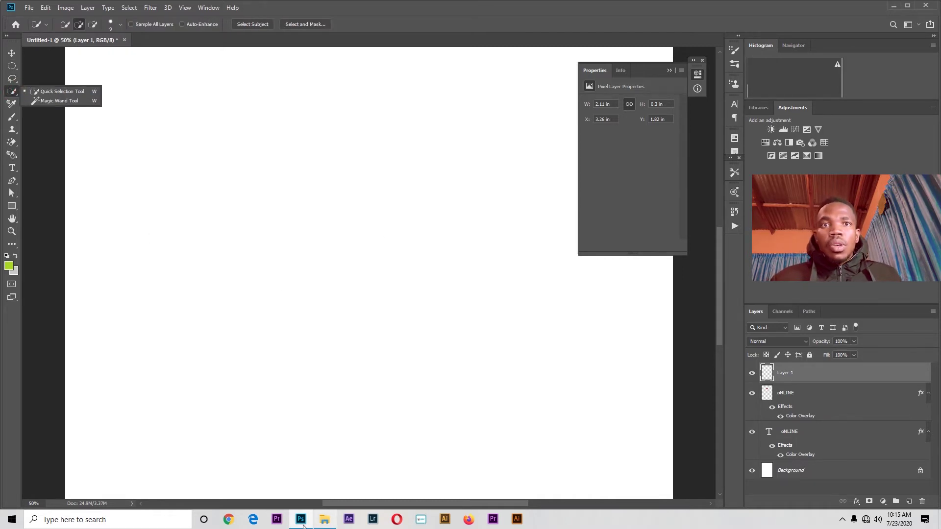
click(325, 521)
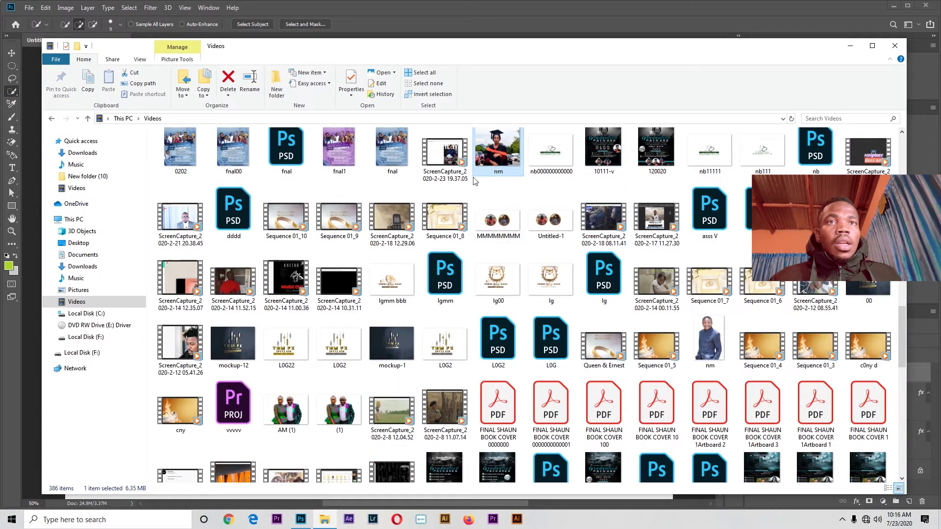
drag(495, 149, 321, 267)
key(ctrl+minus)
key(ctrl+minus)
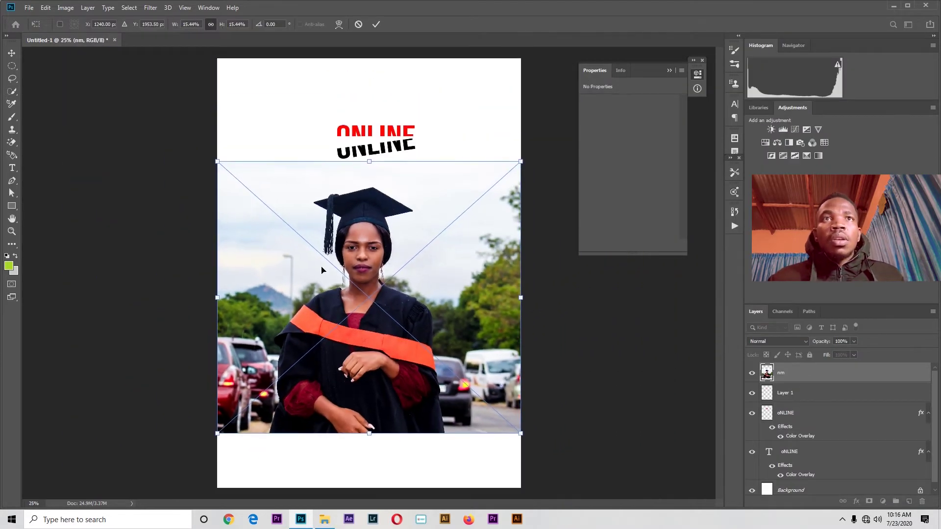
click(375, 24)
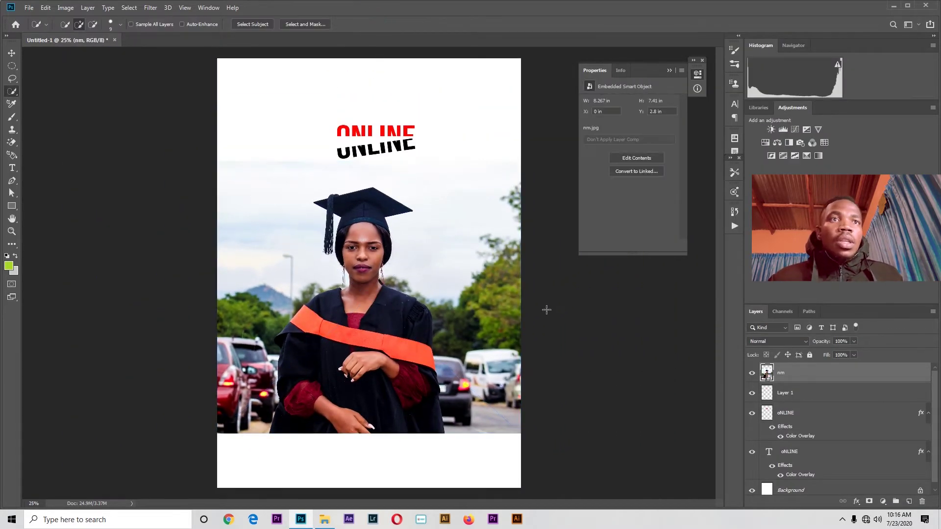
- Move the graduate photo up slightly on the page
click(13, 53)
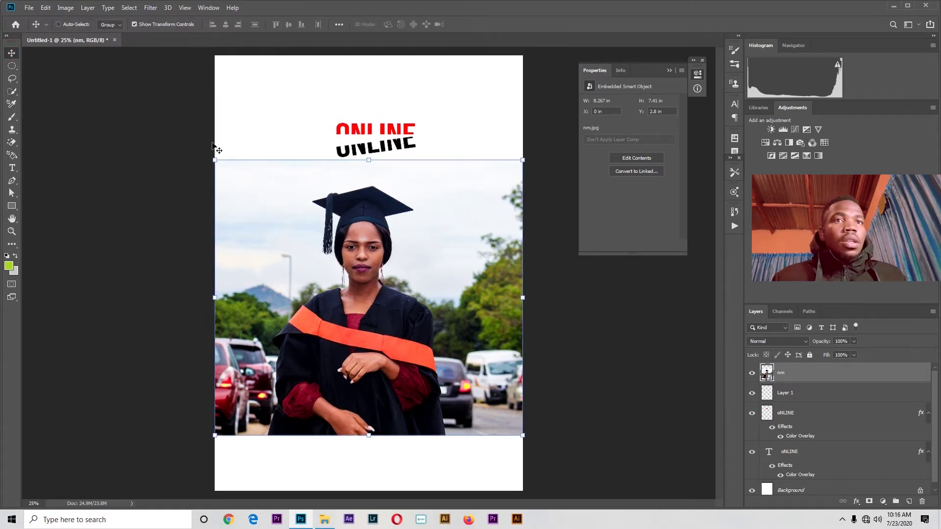
key(ctrl+plus)
drag(723, 278, 718, 294)
click(629, 347)
drag(435, 356, 435, 339)
- Quick-select the graduate from cap and head down to the sleeve and lower gown
click(11, 91)
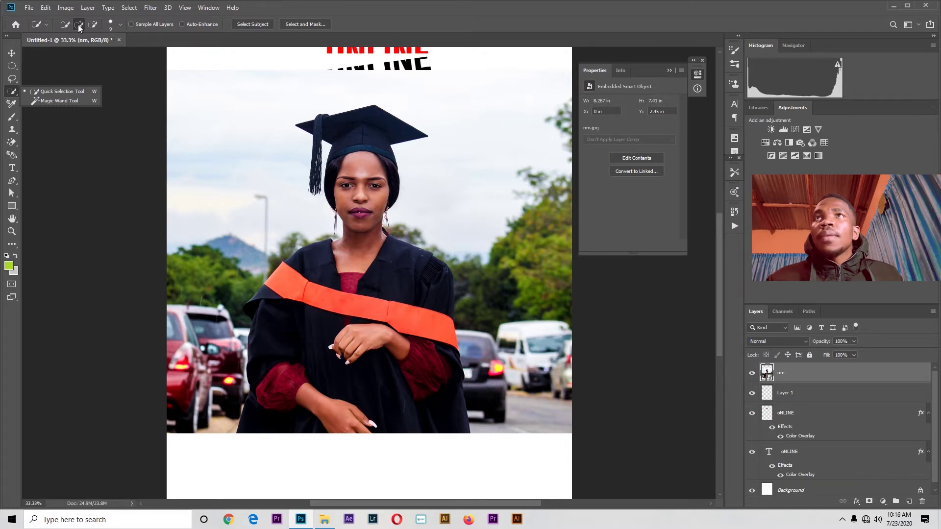
mouse_move(358, 140)
mouse_down()
mouse_move(347, 178)
mouse_move(360, 231)
mouse_move(444, 333)
mouse_move(402, 353)
mouse_move(391, 385)
mouse_move(386, 363)
mouse_move(334, 320)
mouse_up()
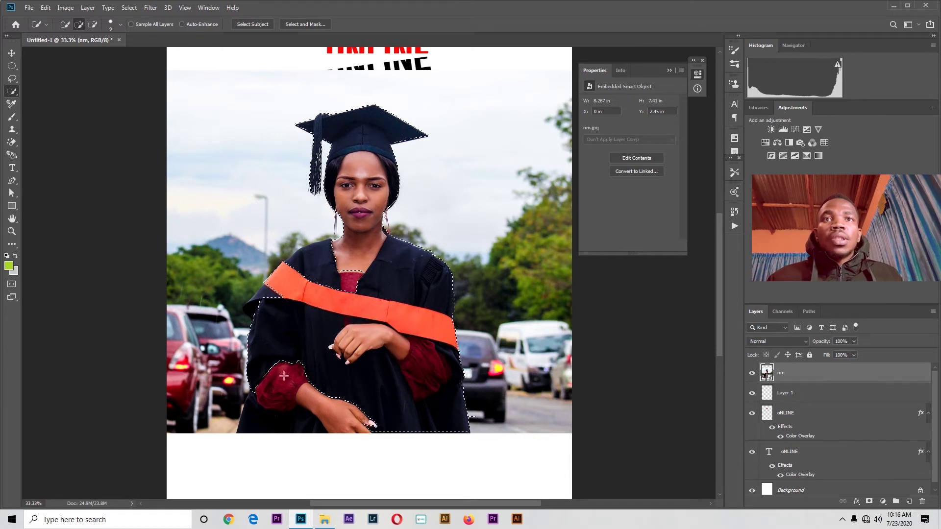
mouse_move(283, 376)
mouse_down()
mouse_move(265, 414)
mouse_move(319, 402)
mouse_up()
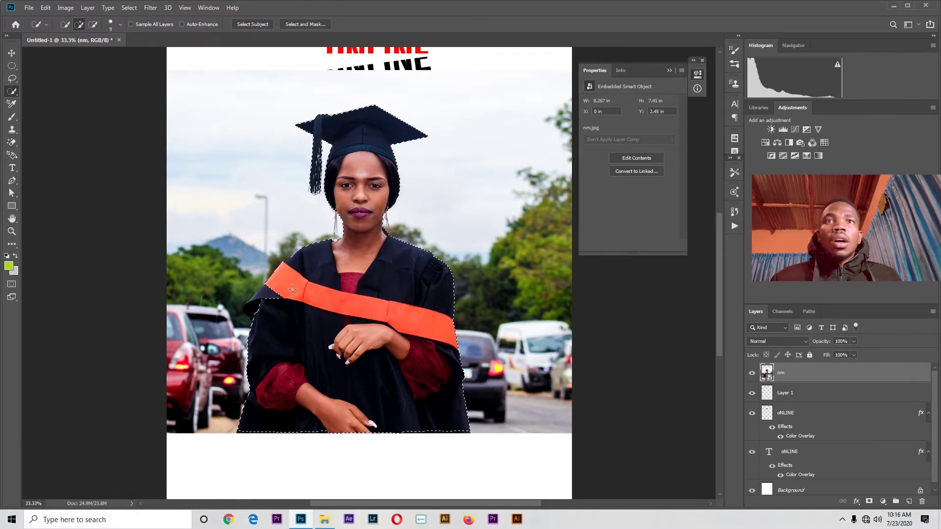
- Copy the selected graduate to a new layer and delete the original street photo layer
right_click(344, 285)
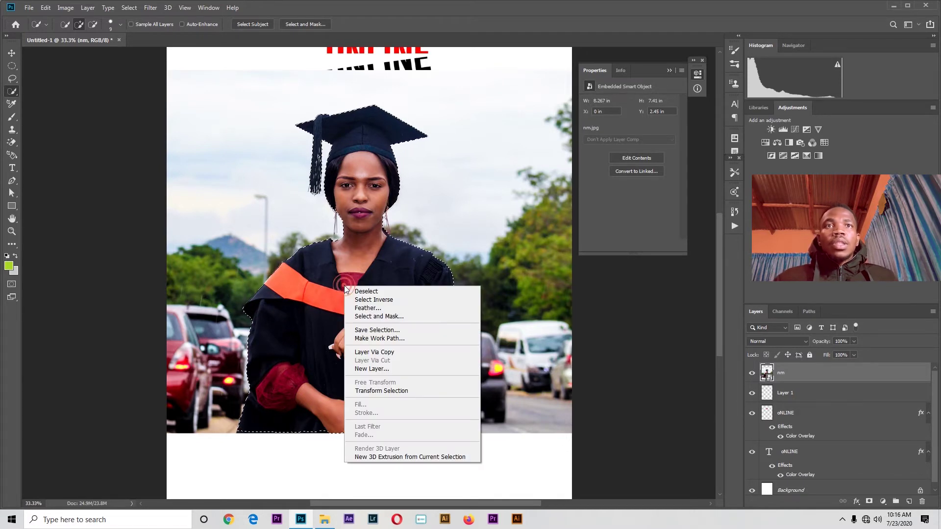
click(405, 353)
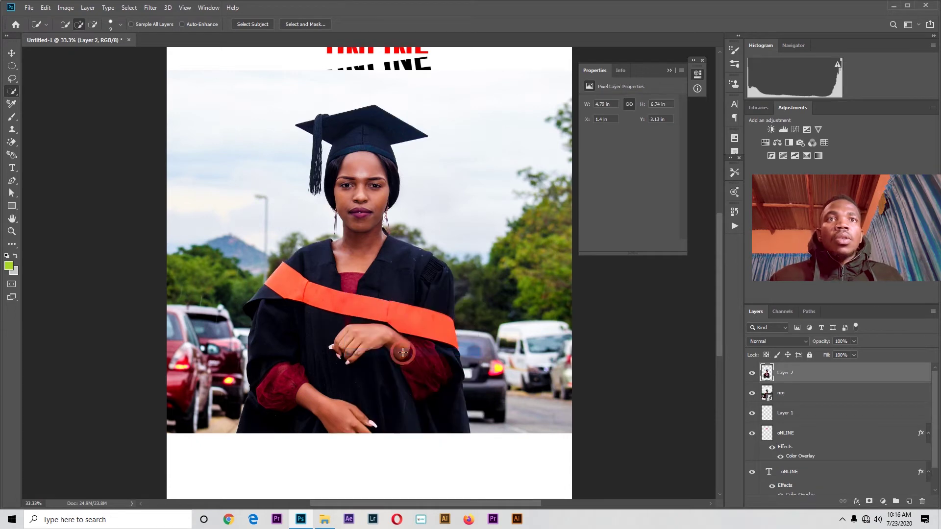
click(11, 53)
drag(400, 265, 269, 215)
click(487, 242)
key(Delete)
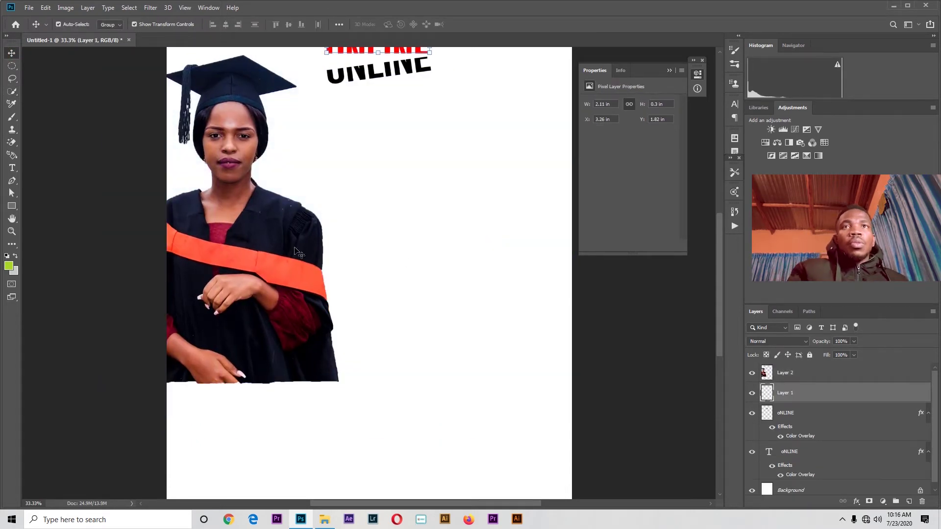
- Reposition the graduate cut-out lower and slightly right beneath ONLINE
drag(299, 253, 385, 297)
click(617, 297)
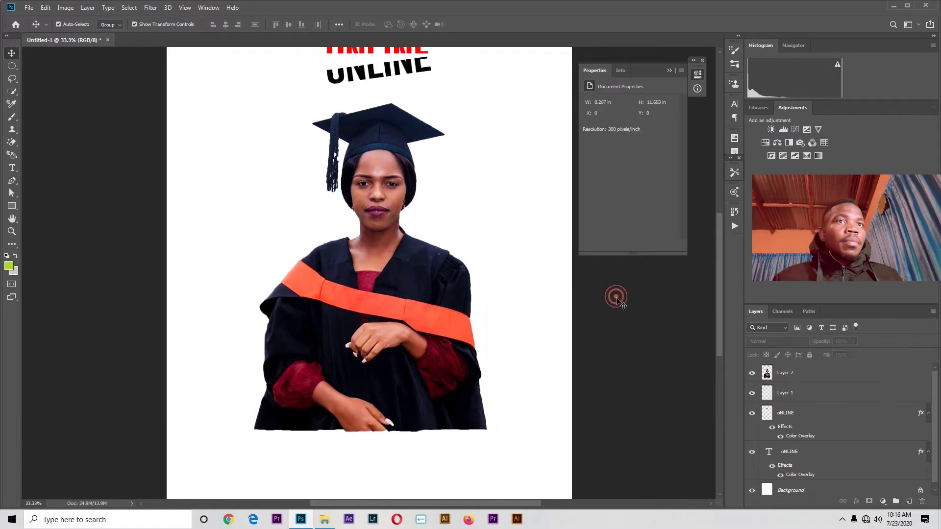
key(ctrl+minus)
key(ctrl+minus)
key(ctrl+plus)
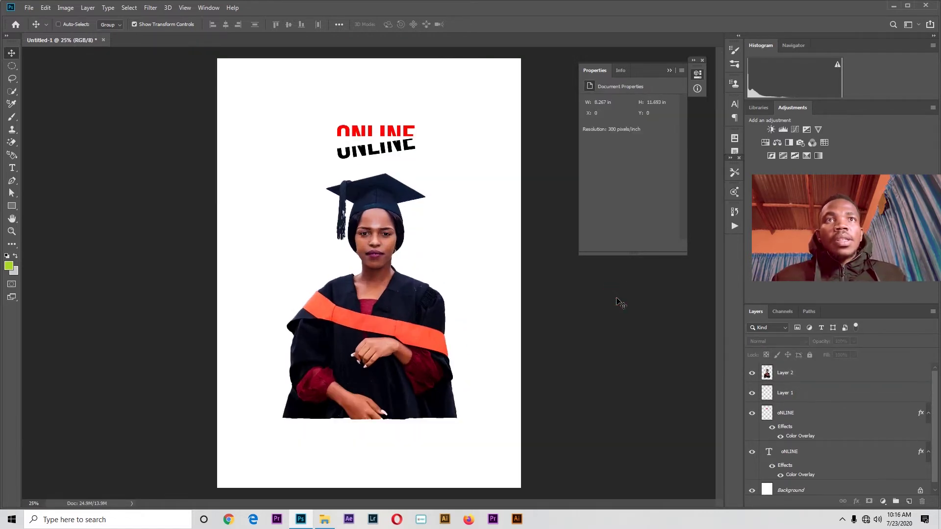
mouse_move(417, 293)
mouse_down()
mouse_move(409, 281)
mouse_move(411, 304)
mouse_move(408, 297)
mouse_up()
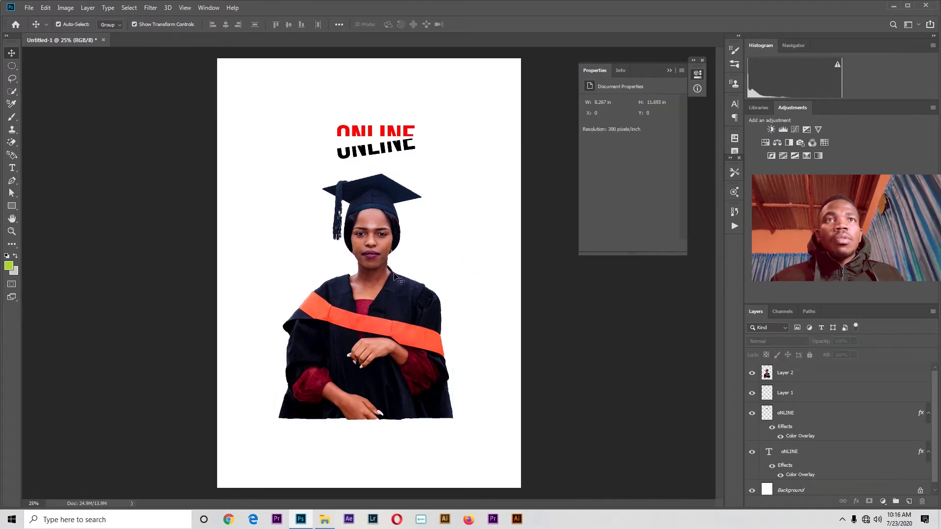
drag(375, 269, 373, 302)
- Drag the graduate photo up and to the left
click(502, 243)
click(475, 263)
click(366, 314)
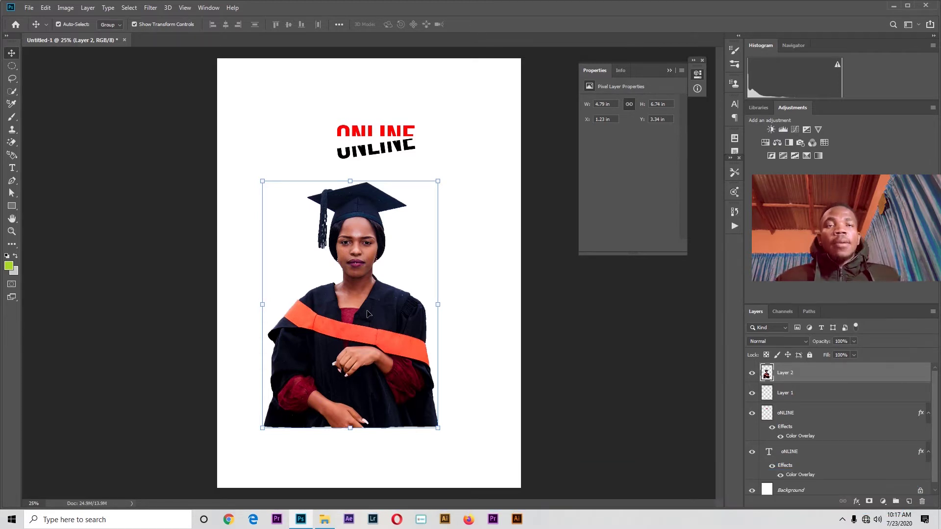
drag(350, 288, 302, 168)
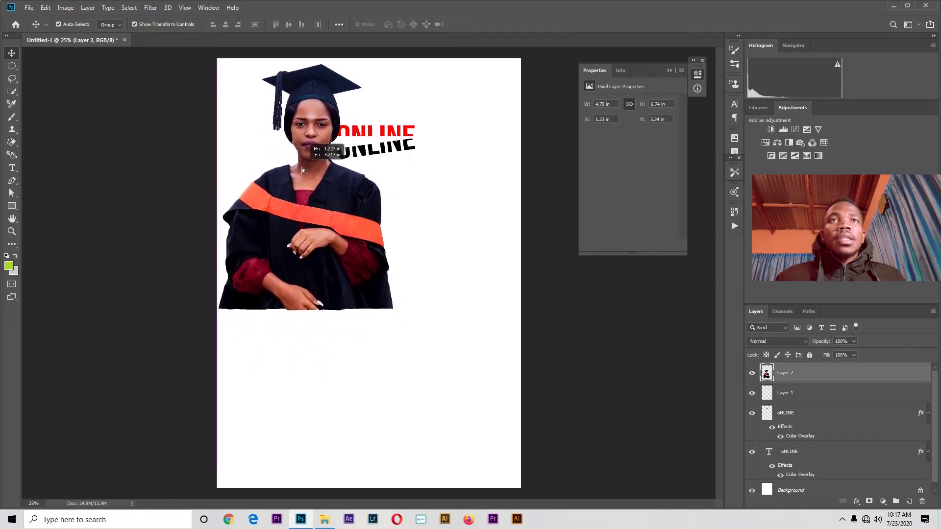
click(487, 191)
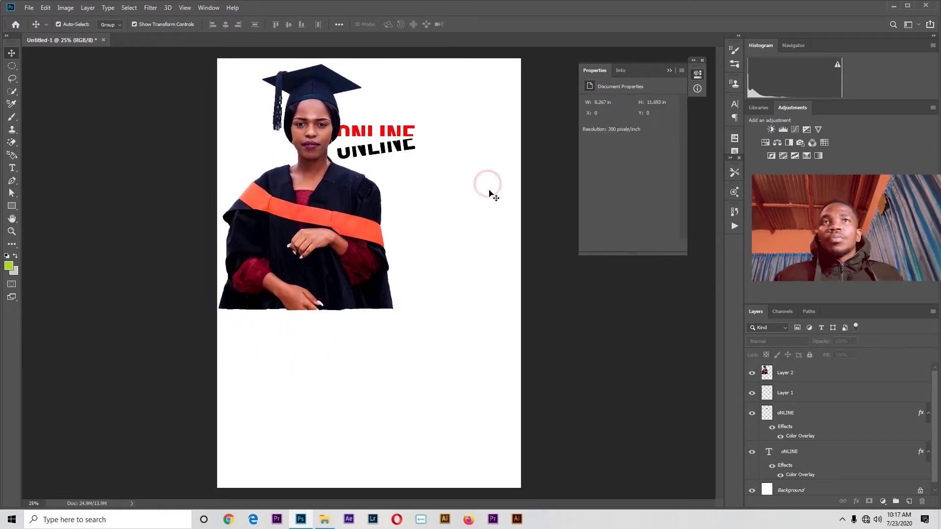
- Recentre the graduate photo under ONLINE at X 1.52 in, Y 2.8 in with the Move tool
click(13, 93)
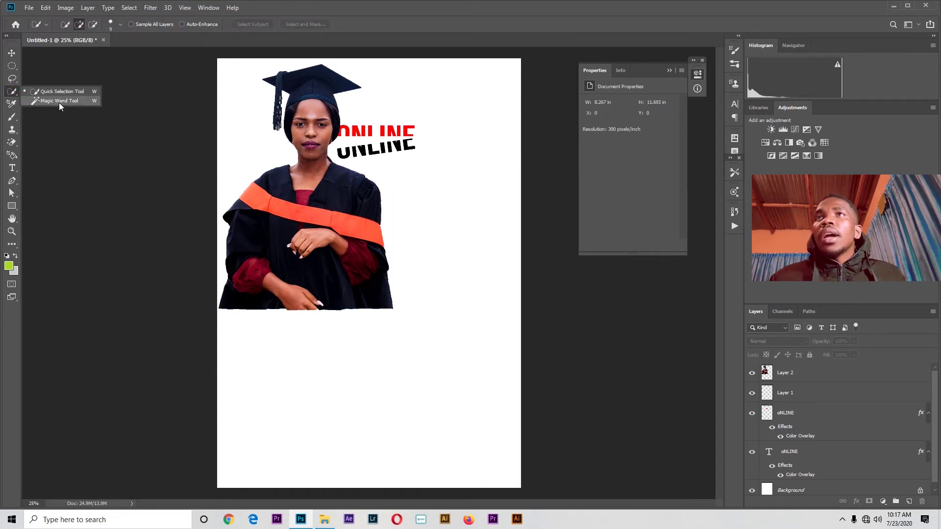
click(13, 105)
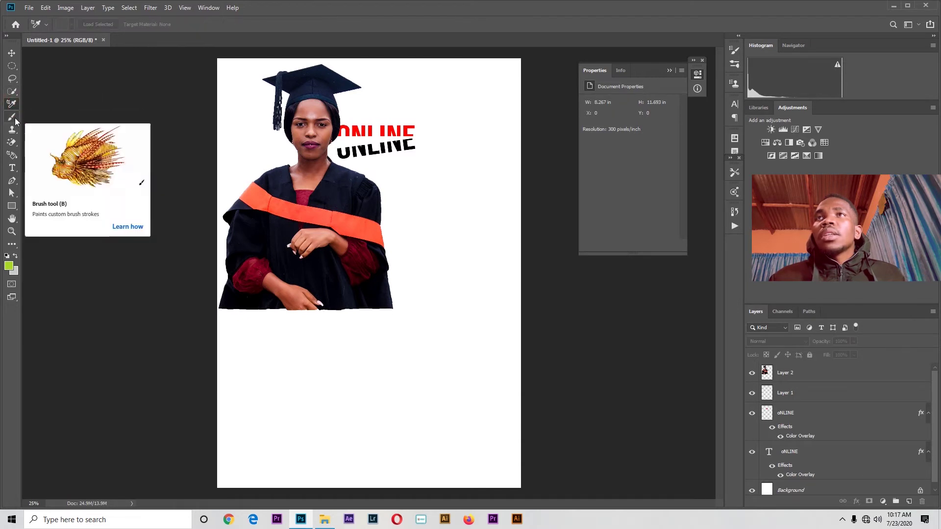
click(13, 119)
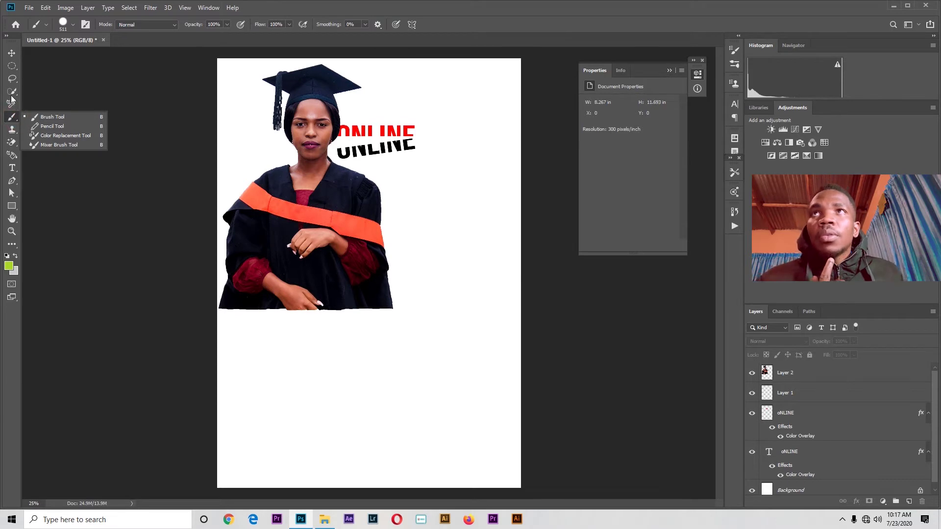
click(12, 53)
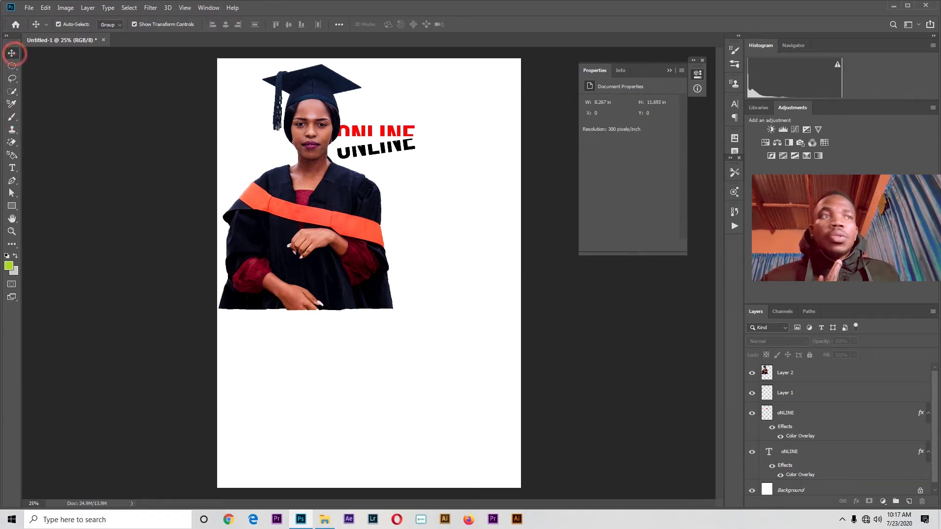
click(808, 374)
drag(321, 254, 376, 353)
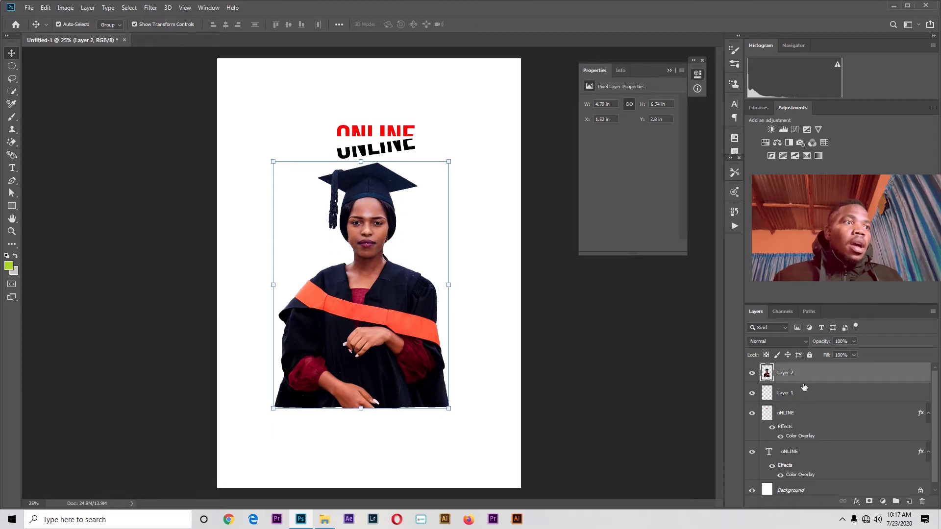
- Add a layer mask to Layer 2 and reset colours to default white and black
click(868, 501)
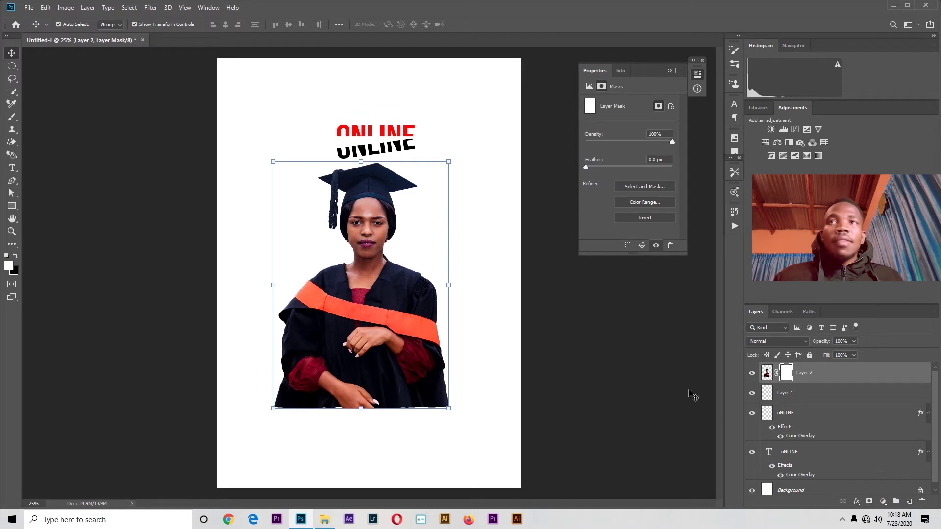
click(7, 256)
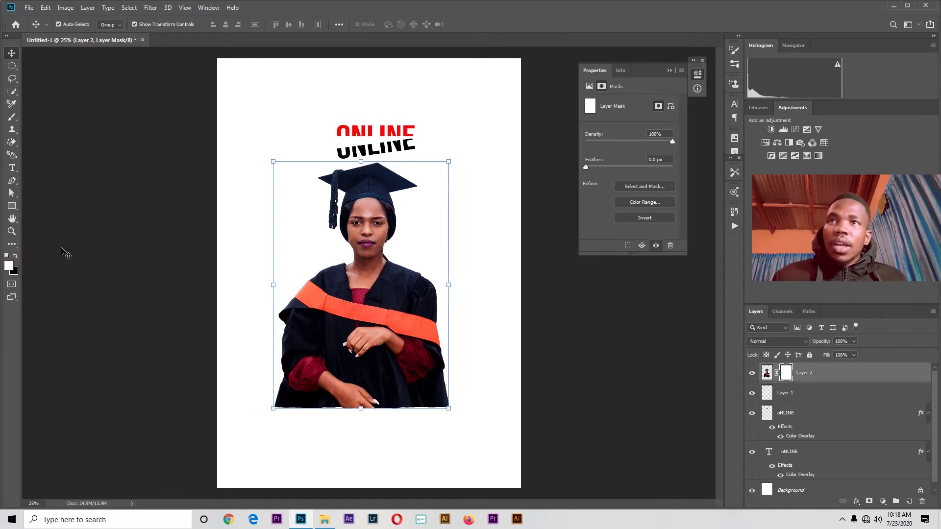
click(12, 268)
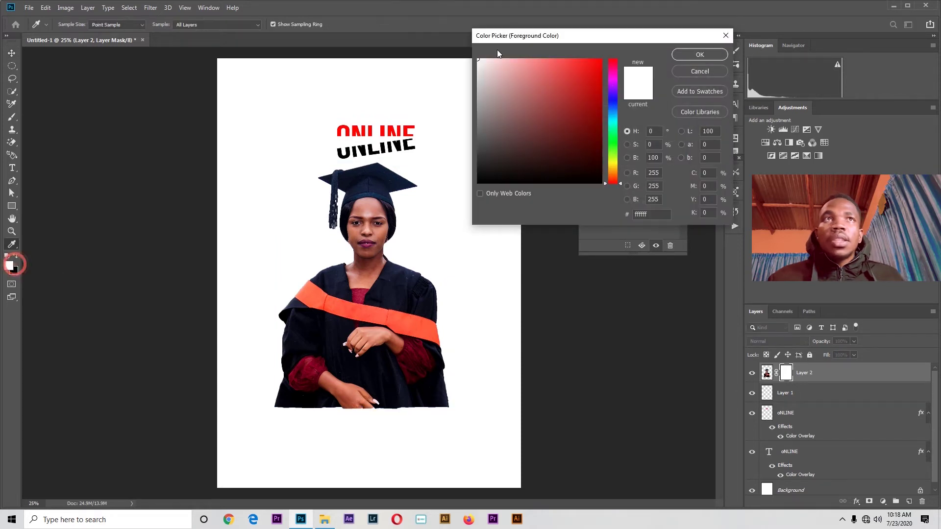
click(692, 49)
key(v)
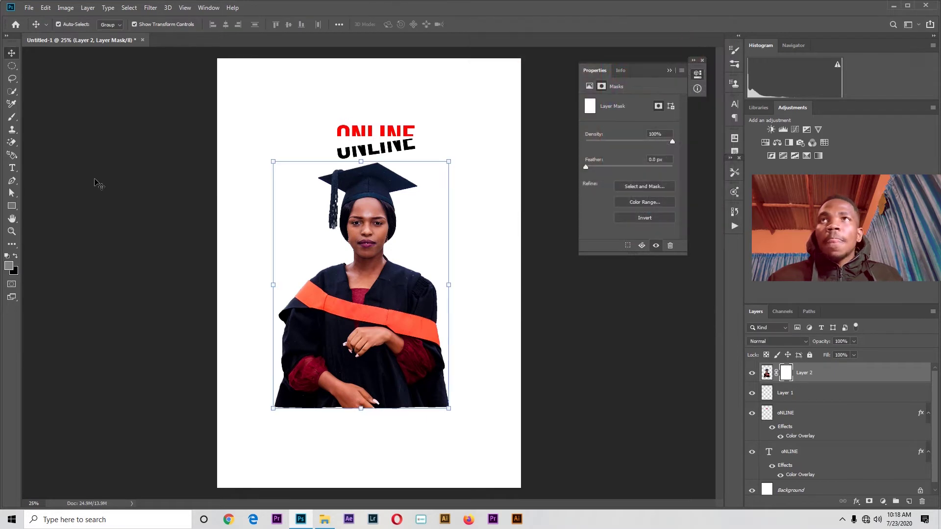
click(8, 266)
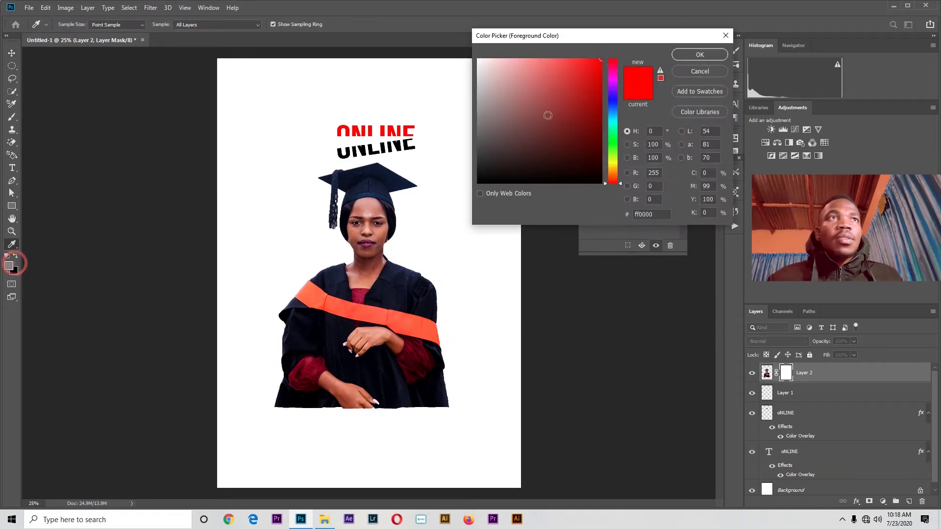
click(684, 55)
key(v)
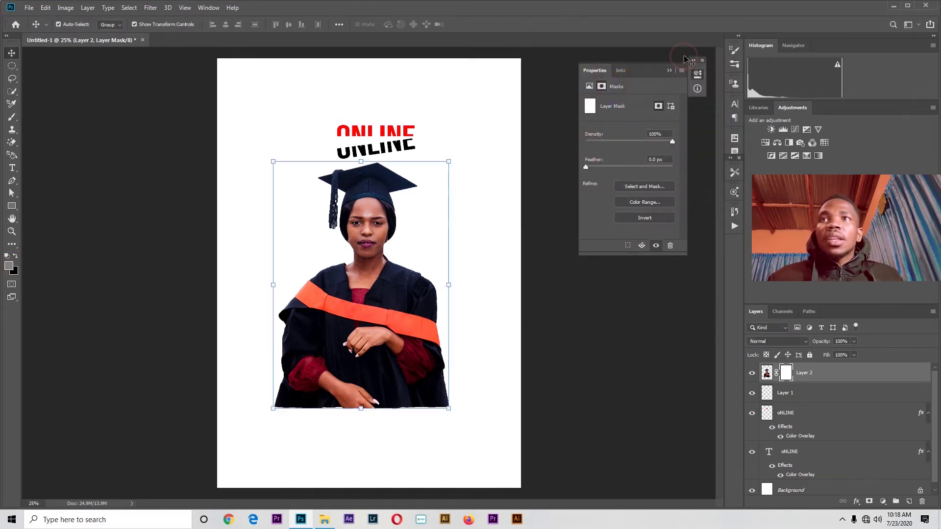
- Try a magenta foreground colour, then press D to restore white as foreground
click(12, 267)
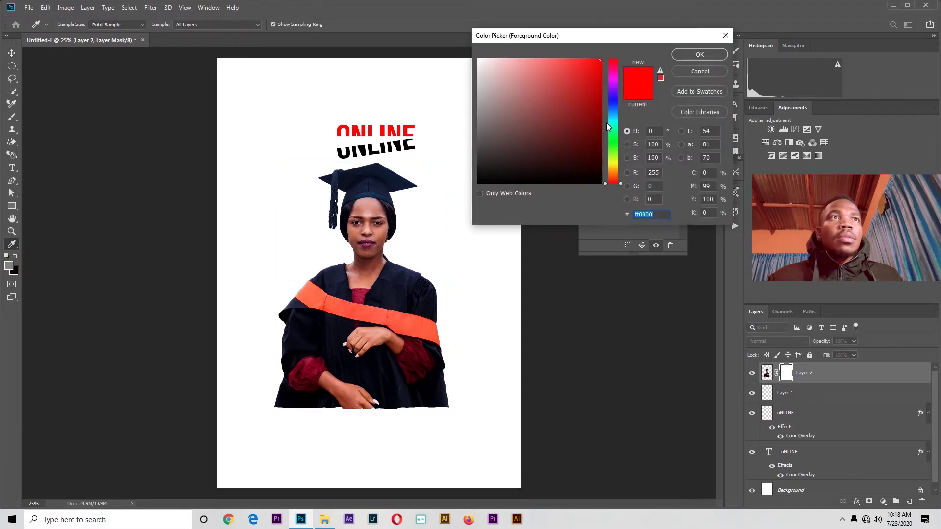
drag(607, 123, 593, 80)
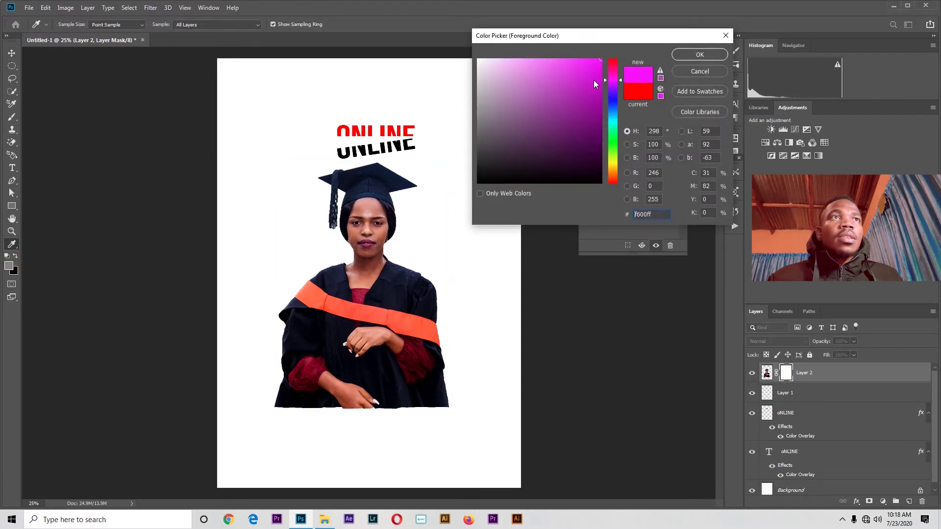
click(692, 55)
key(v)
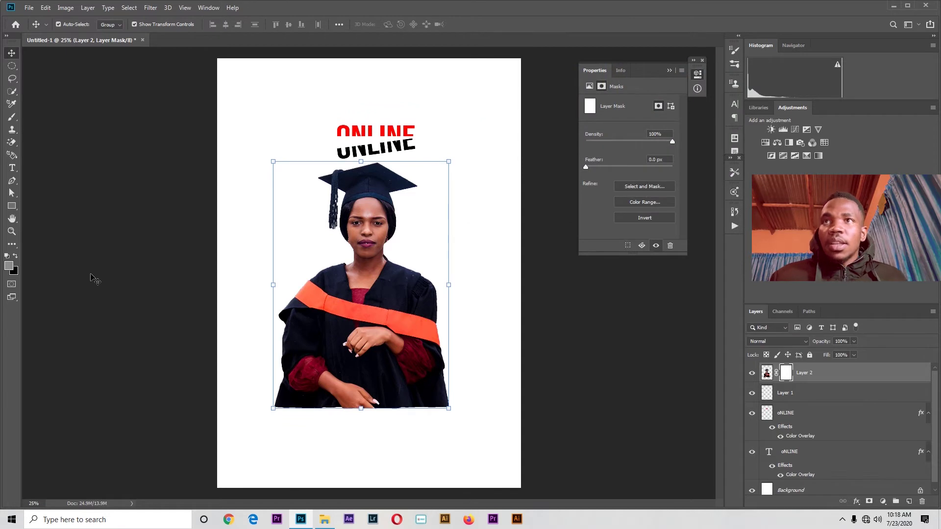
key(d)
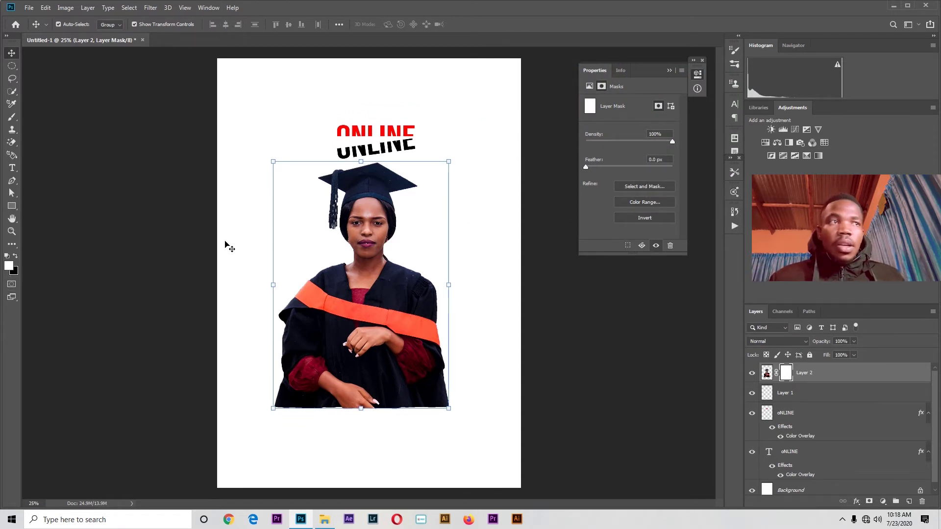
- Set up the Brush tool with a black foreground and a 2520 px size
click(9, 118)
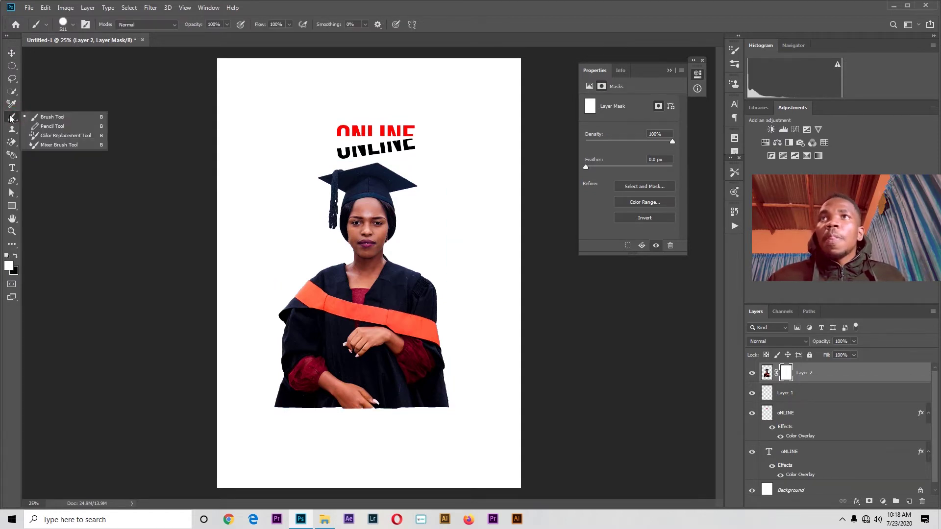
click(49, 117)
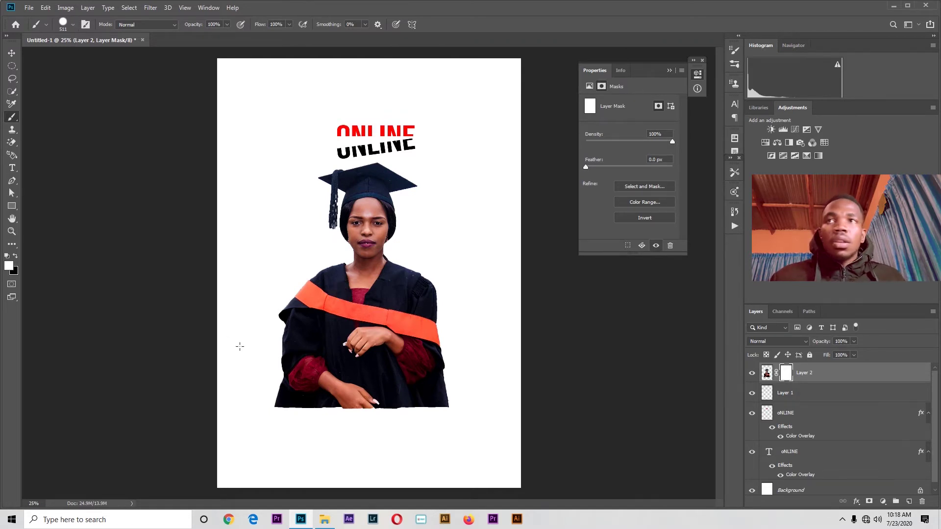
click(16, 256)
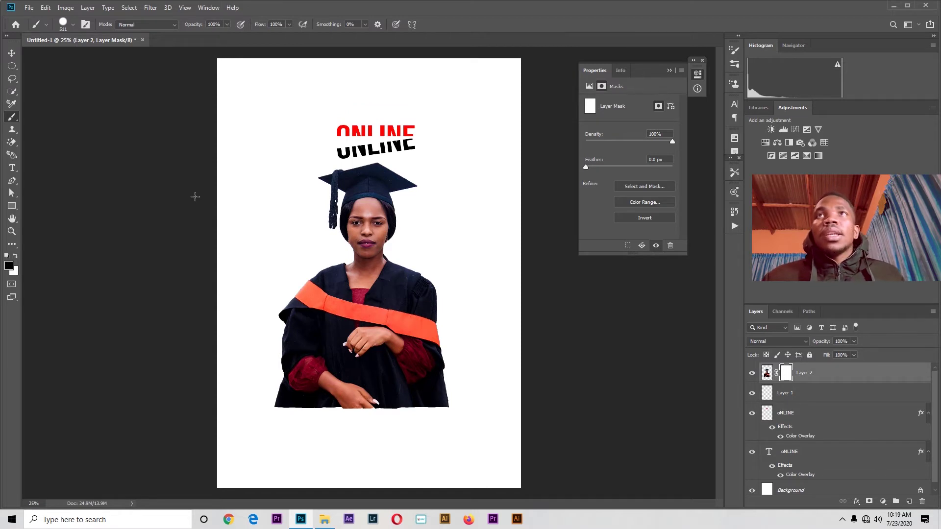
click(73, 25)
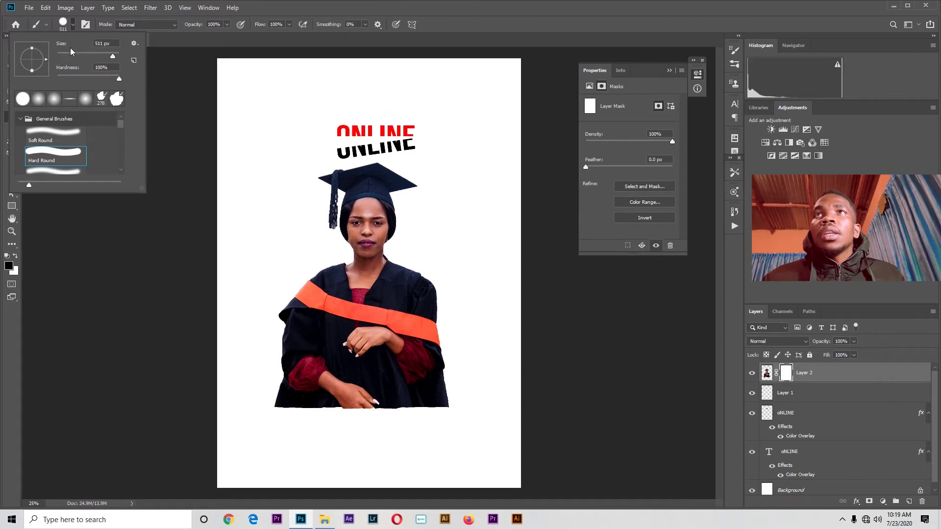
drag(113, 60, 117, 60)
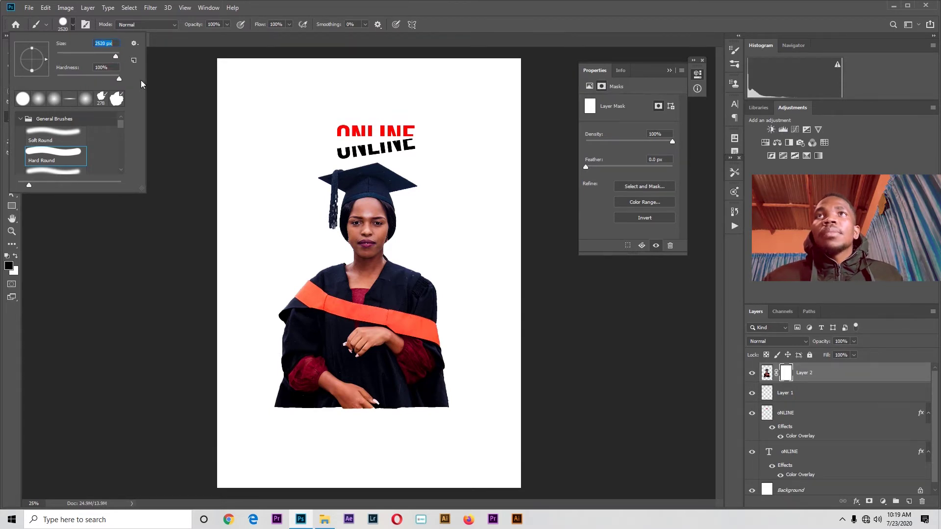
- Paint a trial mask stroke over the graduate's body, then undo it
click(78, 27)
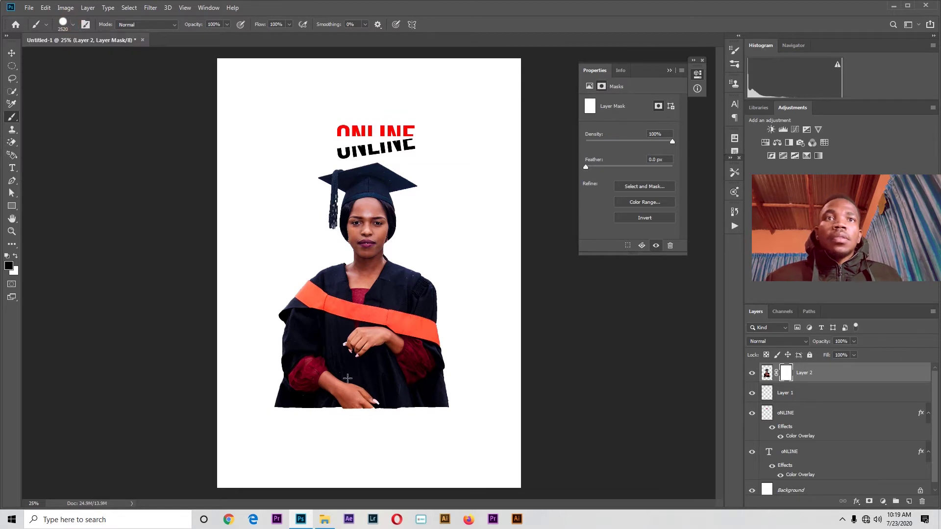
click(319, 384)
key(ctrl+z)
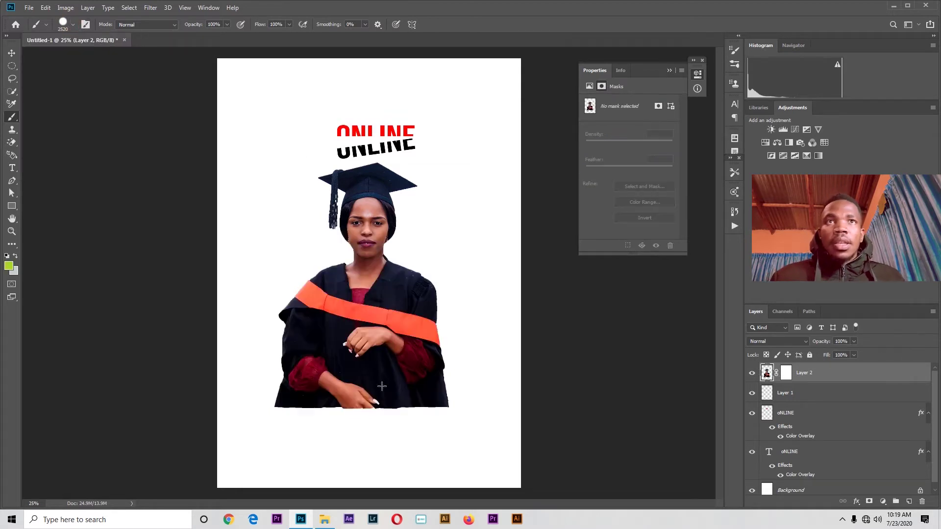
- Choose a Soft Round brush at 0% hardness, undoing two stray green test dabs
click(72, 27)
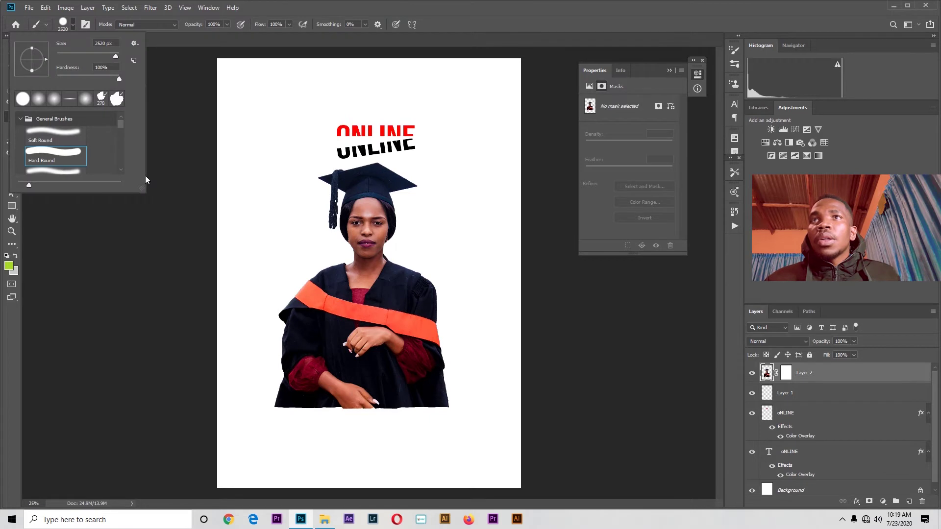
scroll(120, 170, down, 2)
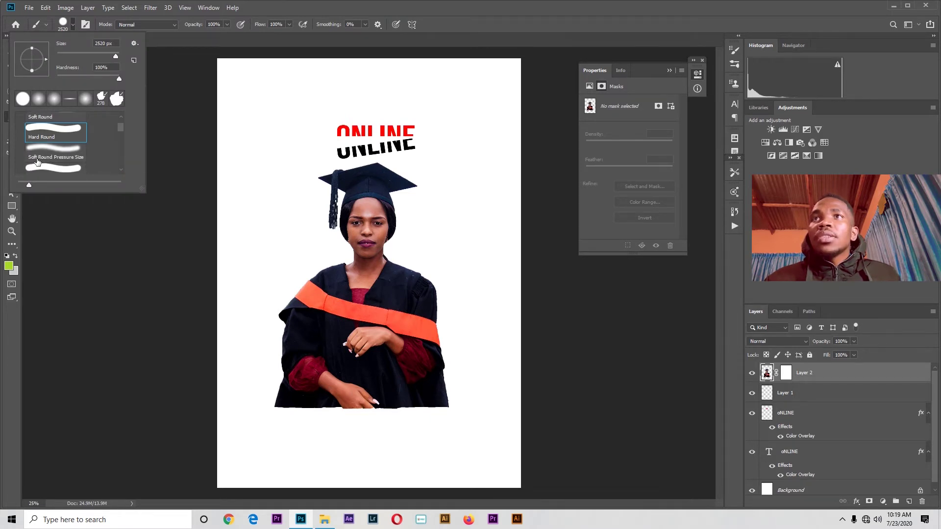
click(53, 152)
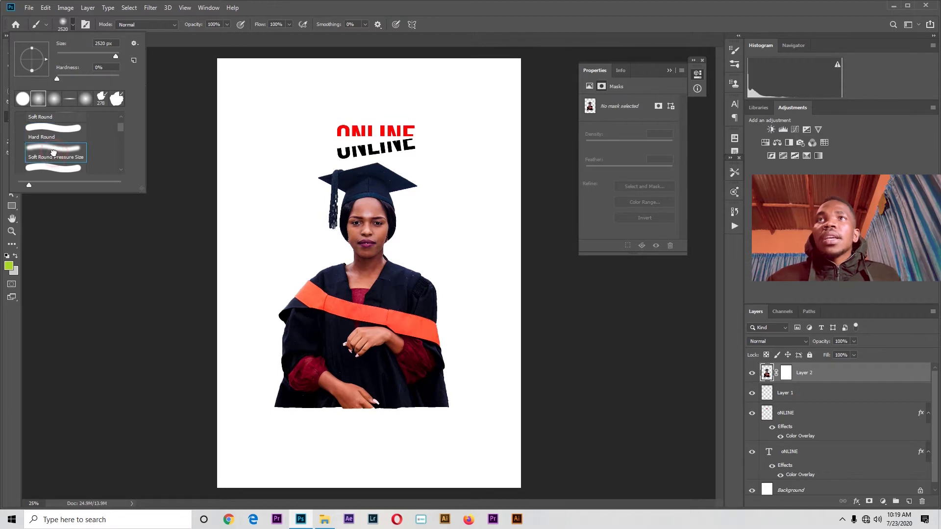
click(282, 404)
click(364, 408)
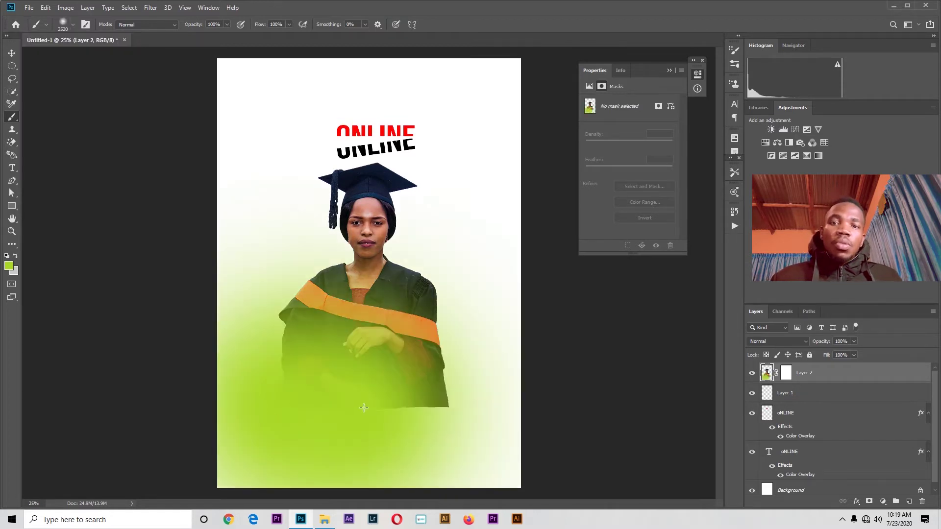
key(ctrl+z)
key(ctrl+z)
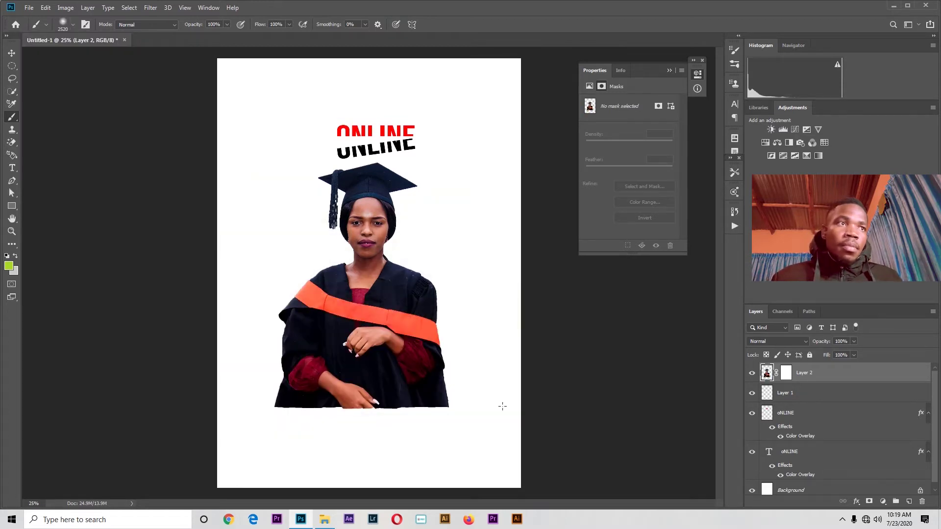
- Paint black on Layer 2's mask so the graduate's lower half fades to white
click(786, 374)
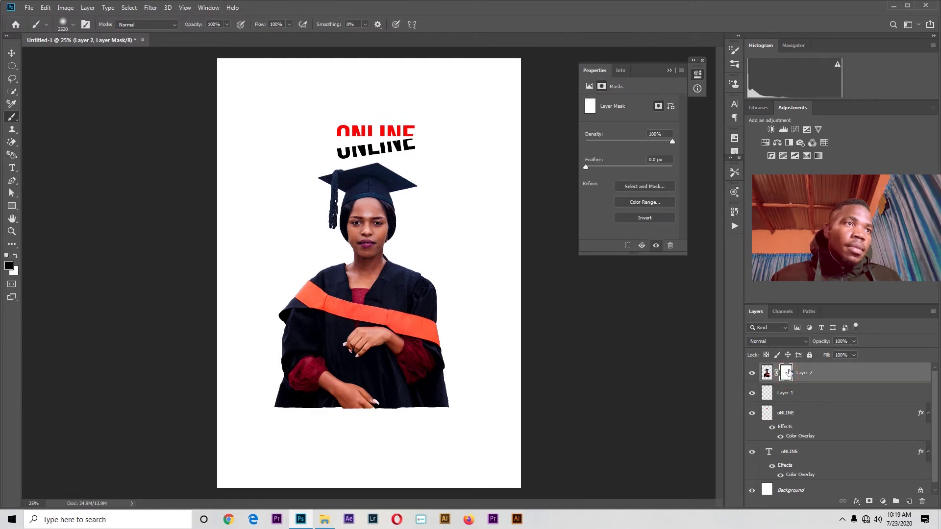
mouse_move(303, 412)
mouse_down()
mouse_move(279, 407)
mouse_move(452, 399)
mouse_move(361, 410)
mouse_up()
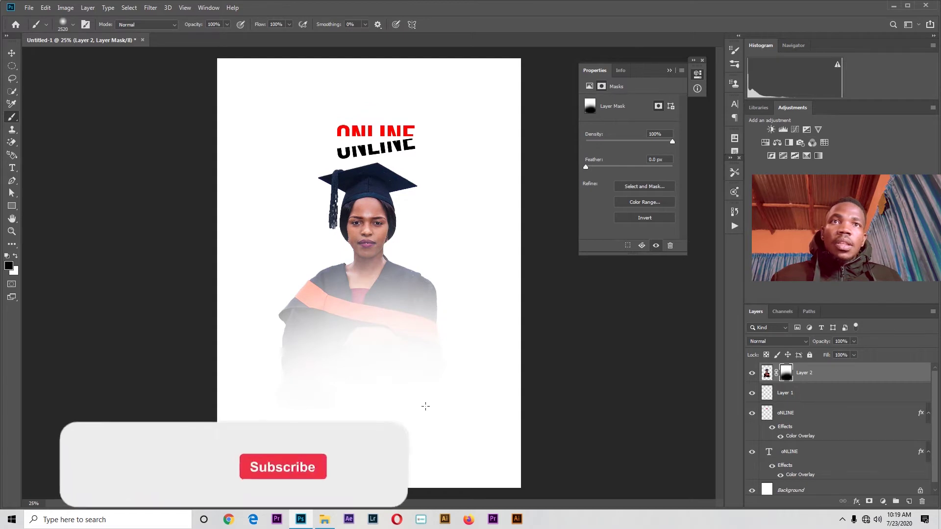
click(12, 52)
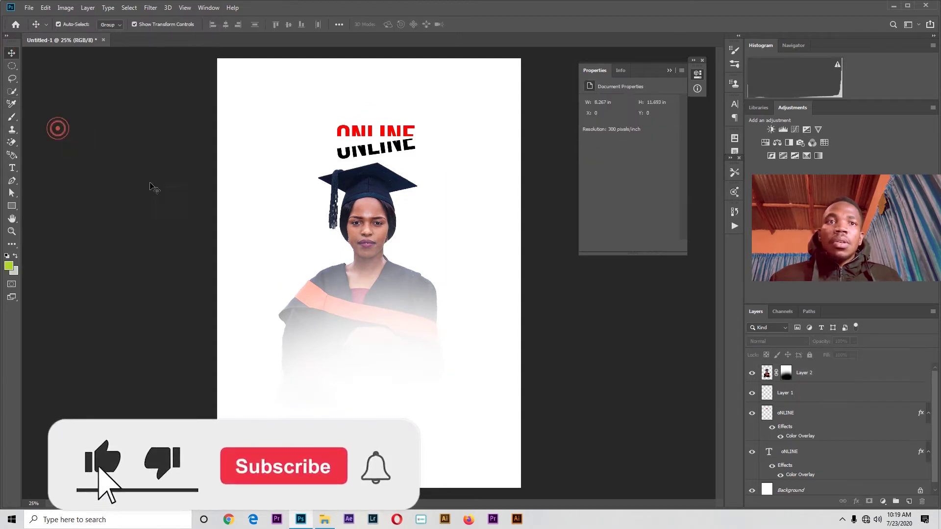
- Move the graduate photo slightly right and down on the page
drag(362, 258, 349, 277)
click(547, 250)
mouse_move(374, 332)
mouse_down()
mouse_move(416, 326)
mouse_move(382, 332)
mouse_up()
click(604, 345)
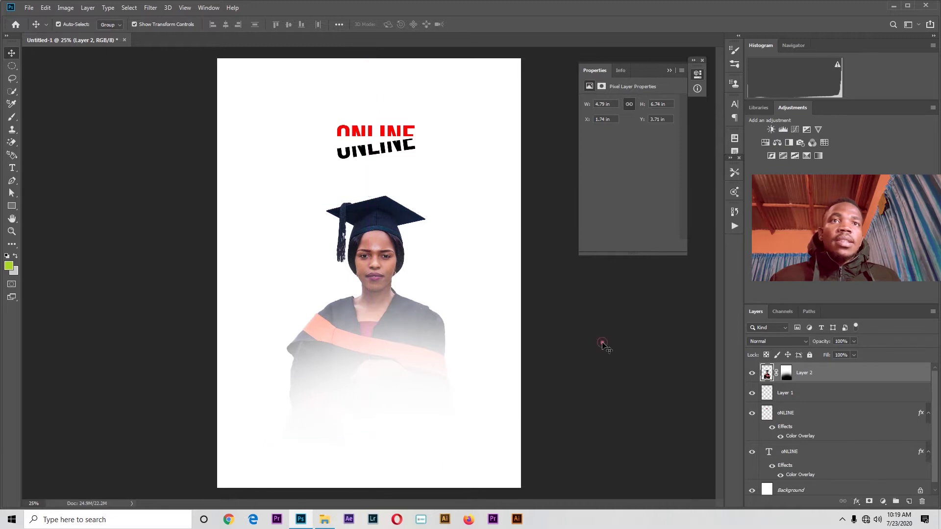
- Reselect Layer 2's mask and return to the standard Brush tool
click(786, 373)
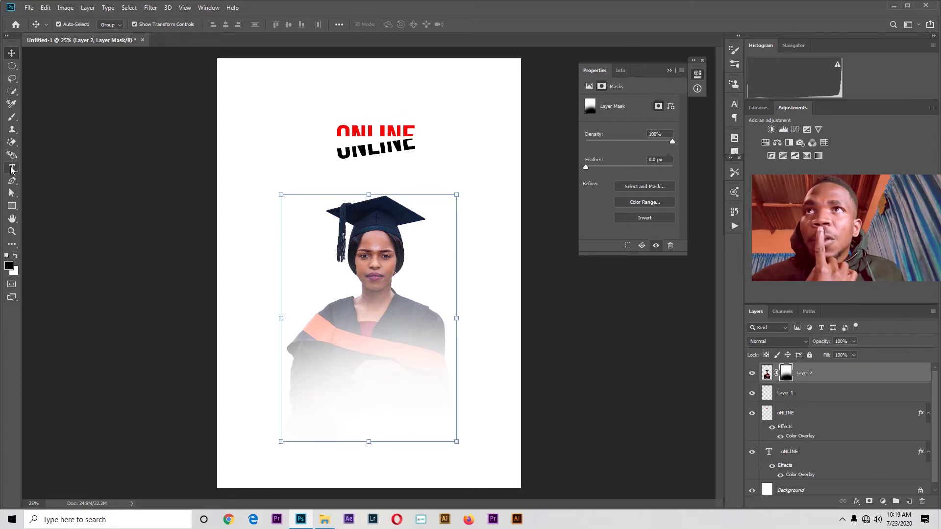
click(15, 122)
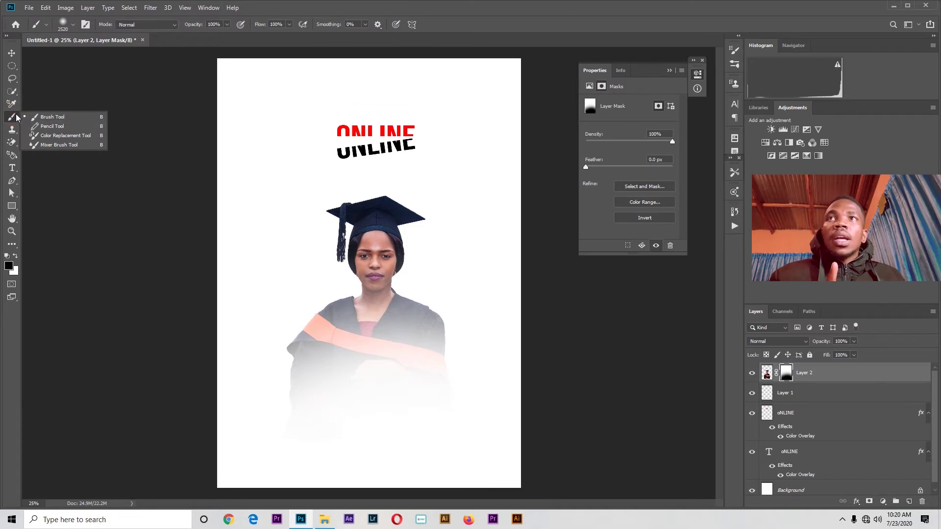
click(60, 103)
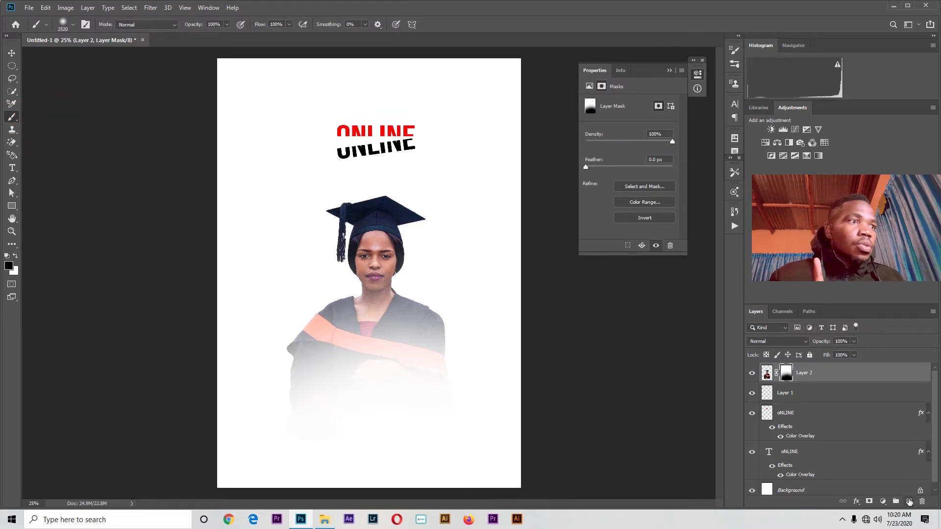
- Add an empty Layer 3 and browse the brush preset folders
click(909, 502)
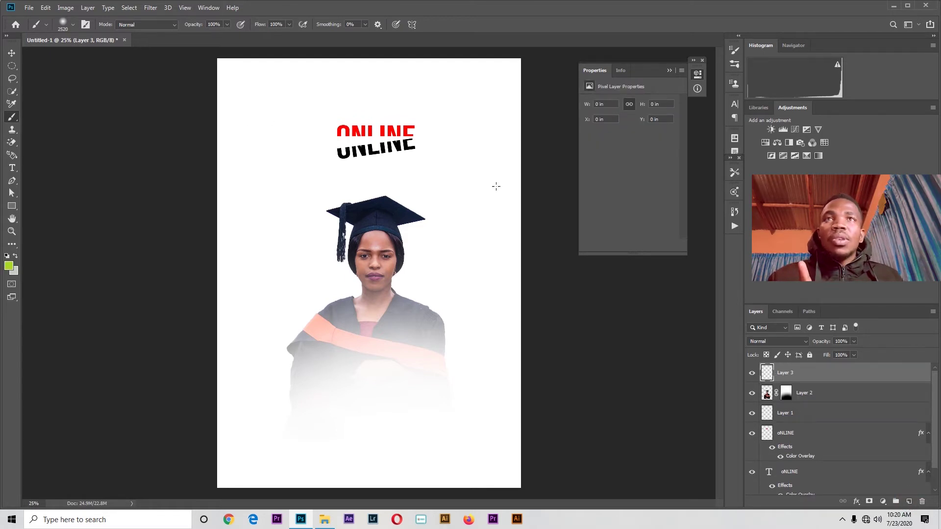
click(72, 24)
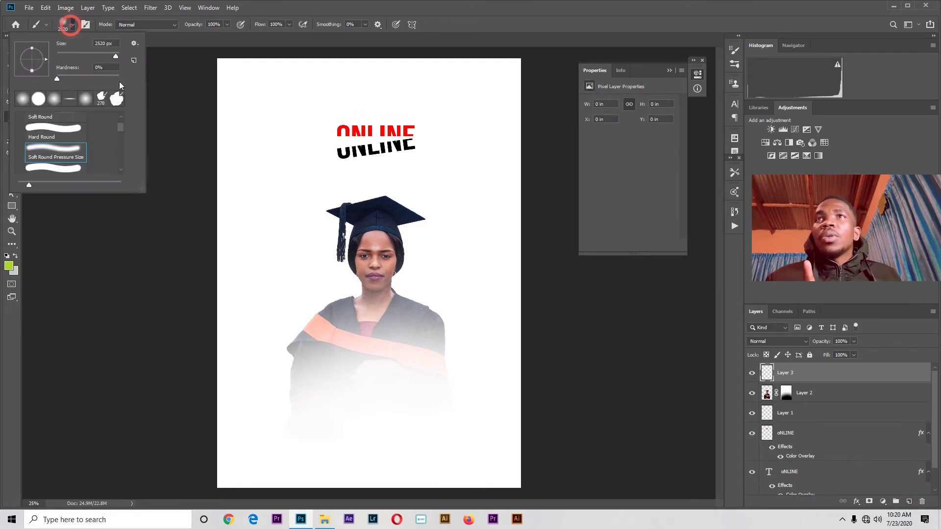
drag(122, 126, 124, 166)
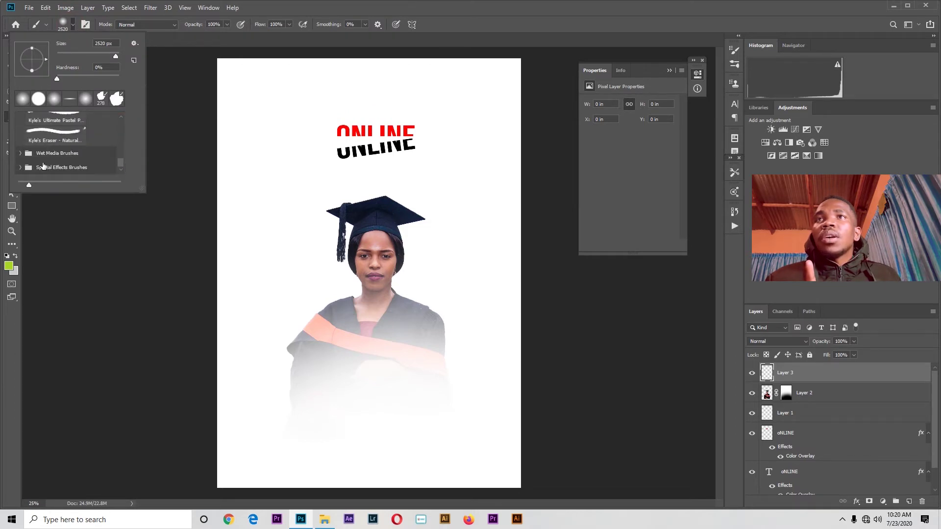
click(118, 168)
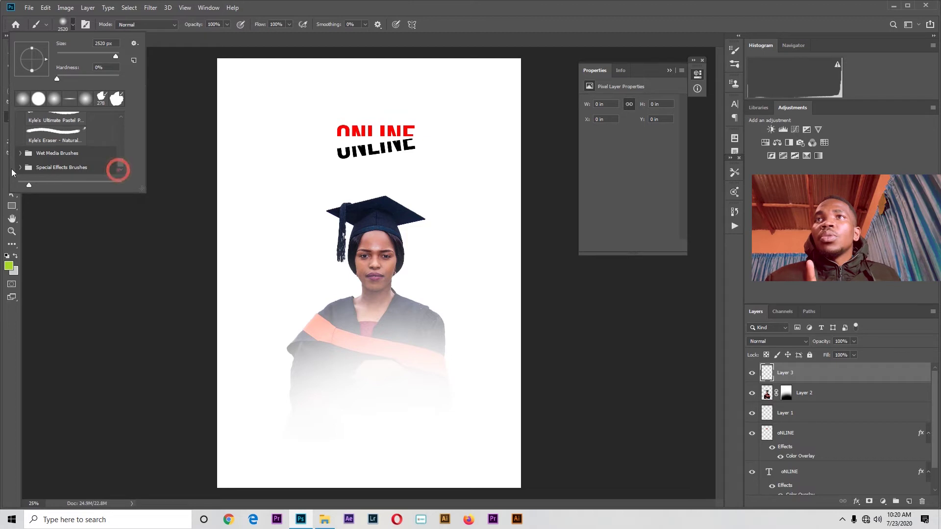
click(120, 170)
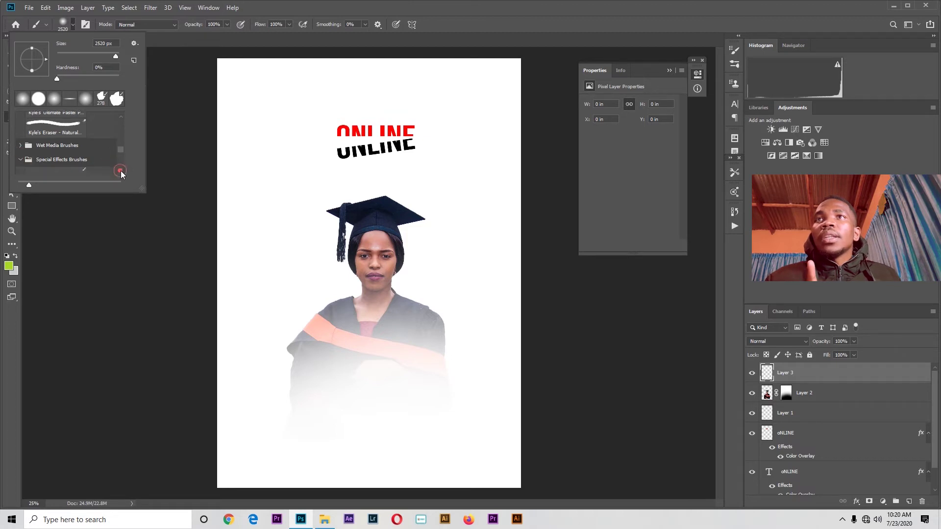
drag(121, 169, 116, 119)
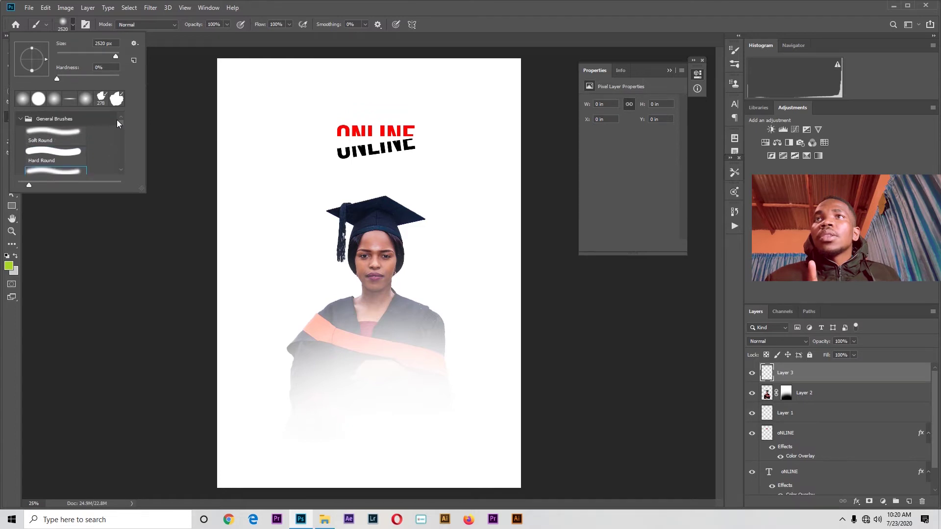
click(19, 118)
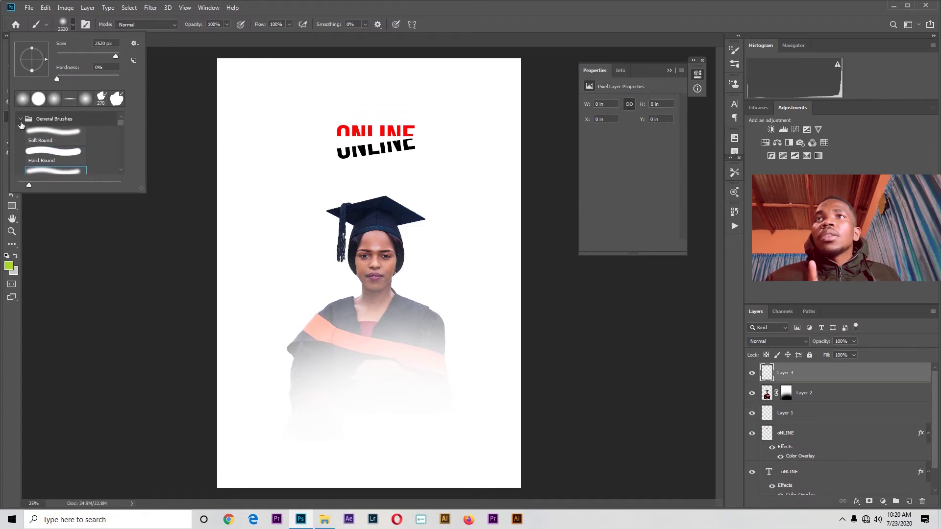
- Import the Torn Paper Brushes set and select its Torn Paper Brushes.psd tip
click(134, 43)
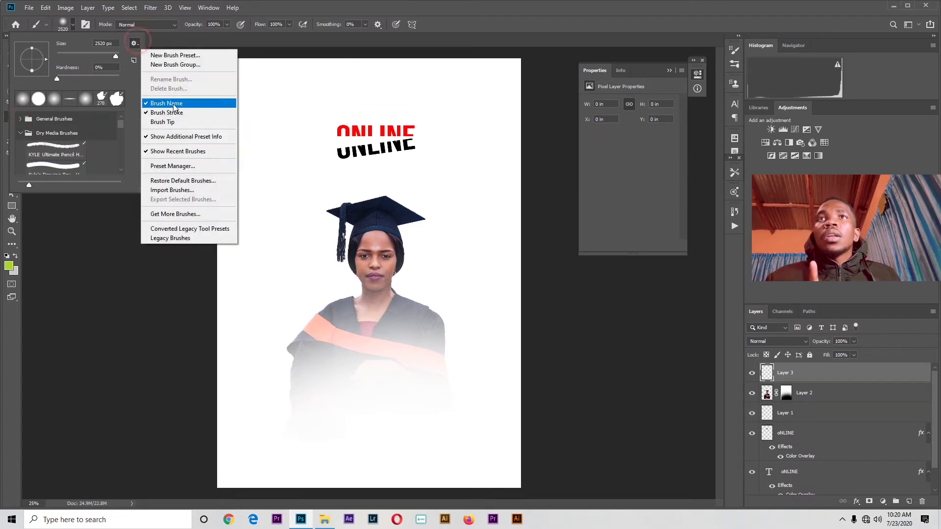
click(184, 190)
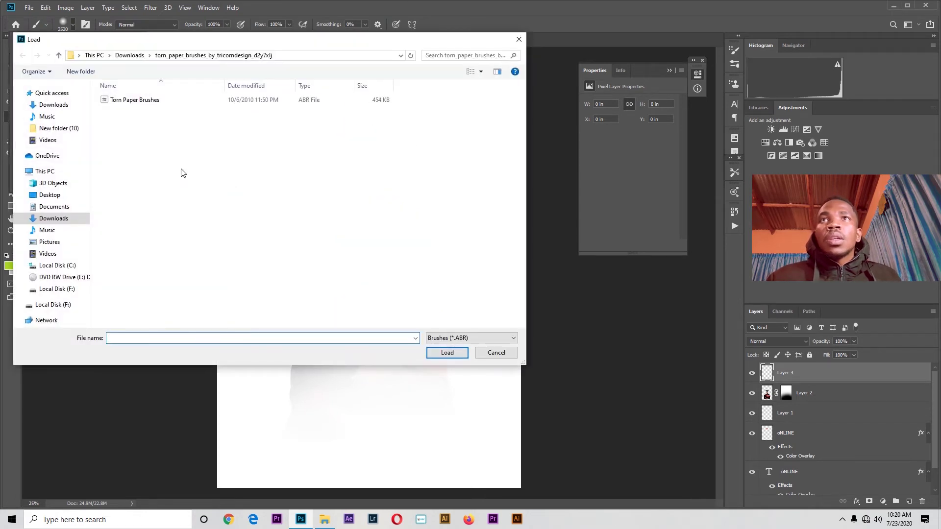
click(143, 100)
click(446, 353)
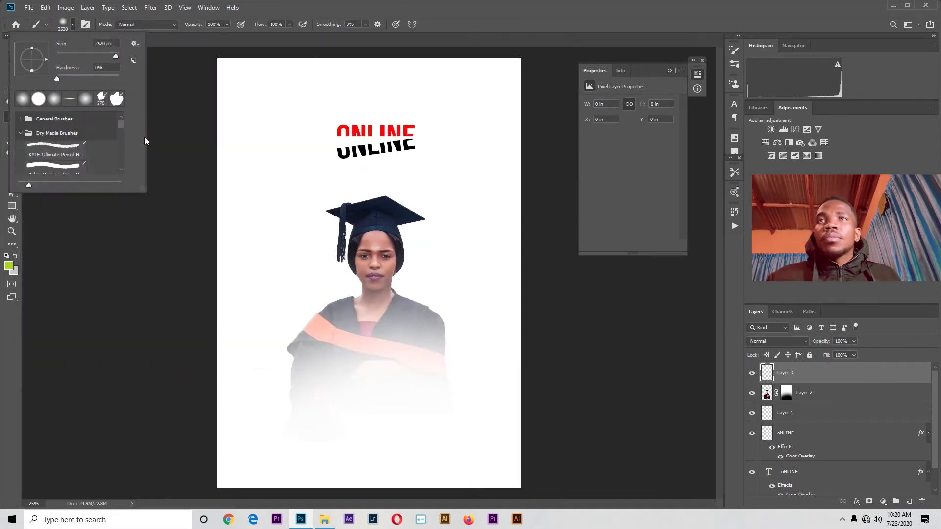
scroll(122, 169, down, 1)
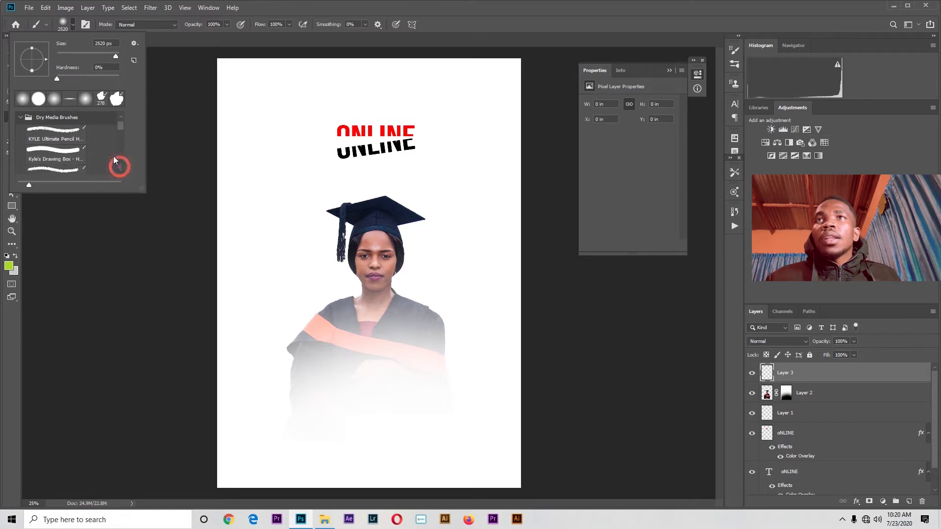
click(122, 128)
click(19, 167)
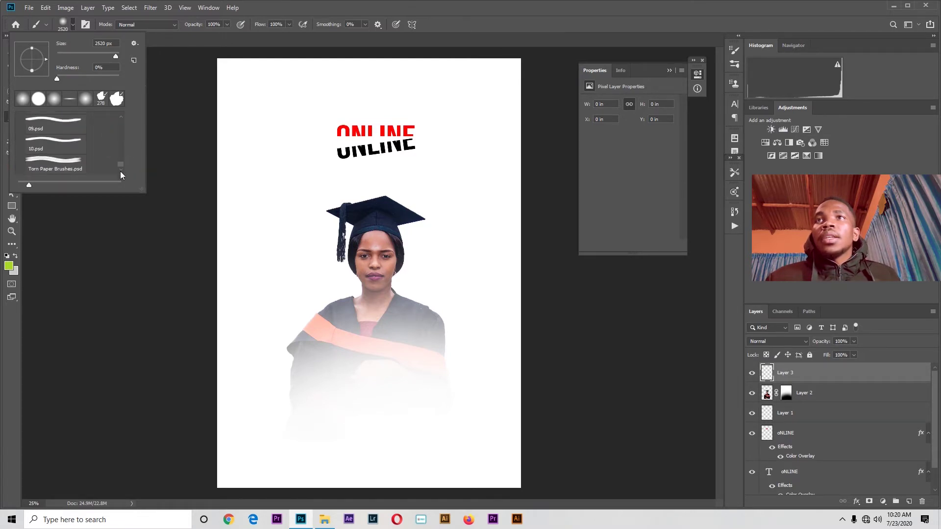
click(53, 161)
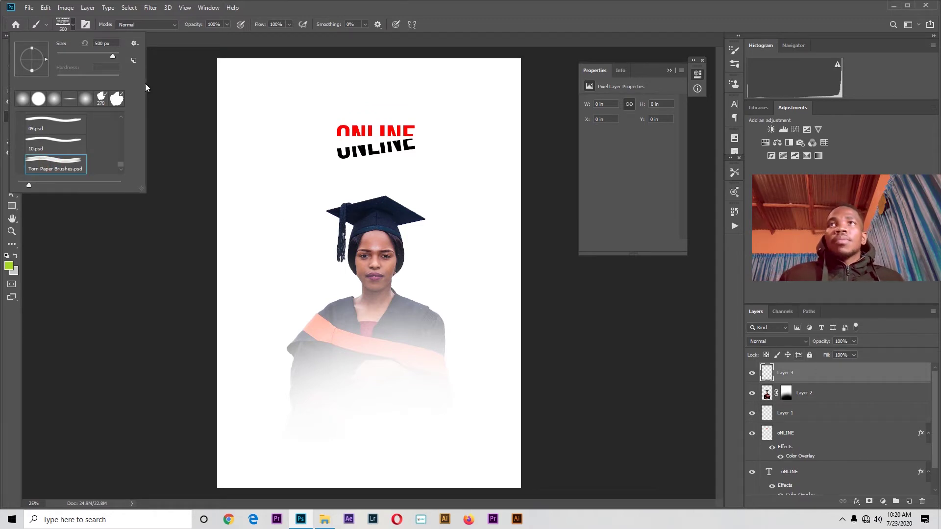
click(74, 24)
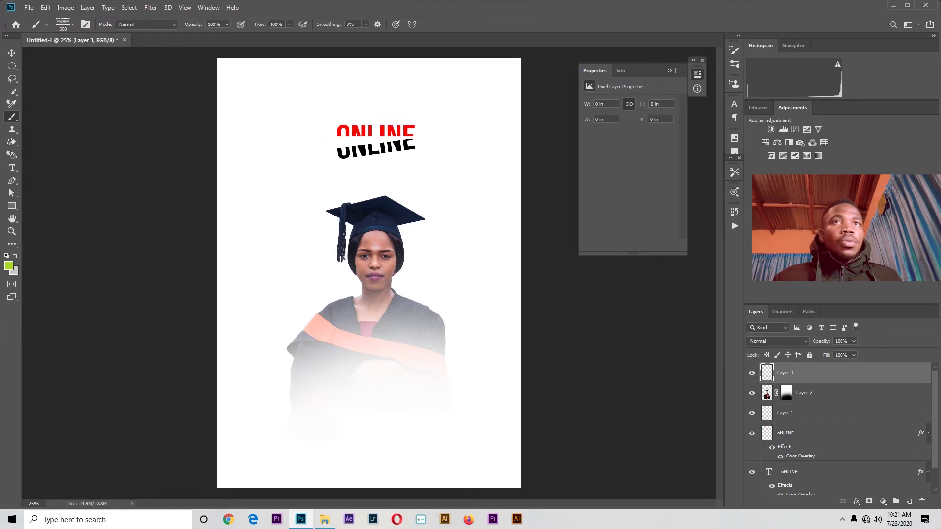
- Stamp a page-wide green torn-paper band using the enlarged 01.psd brush
mouse_move(314, 141)
mouse_down()
mouse_move(419, 142)
mouse_move(299, 142)
mouse_up()
key(ctrl+z)
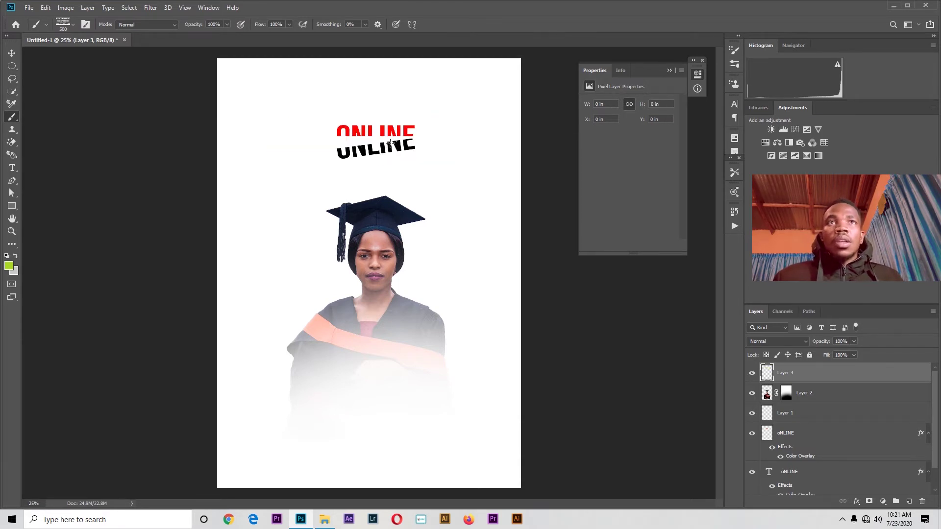
click(73, 24)
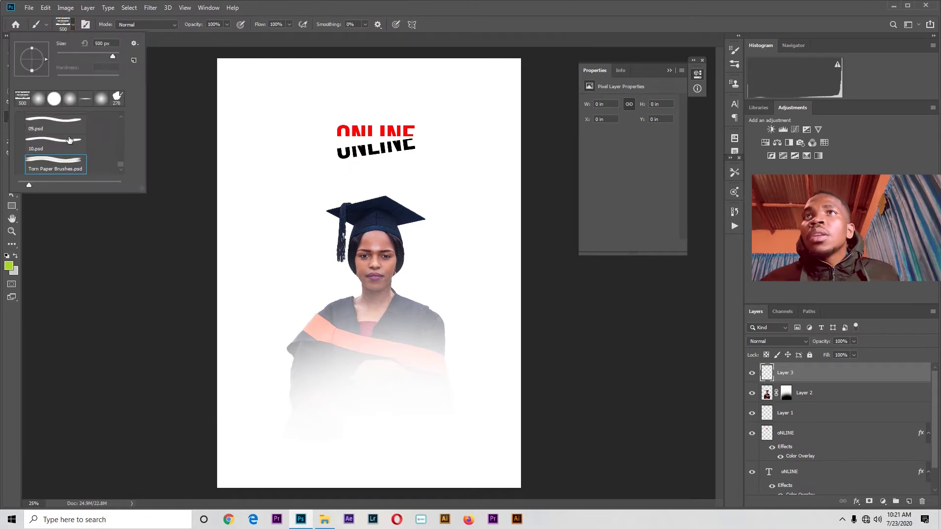
drag(123, 163, 118, 148)
click(49, 150)
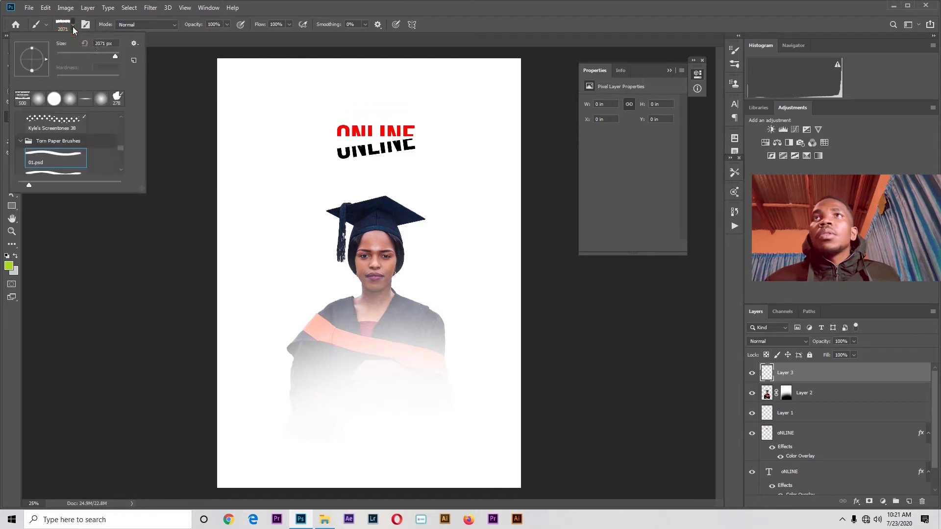
drag(116, 56, 119, 56)
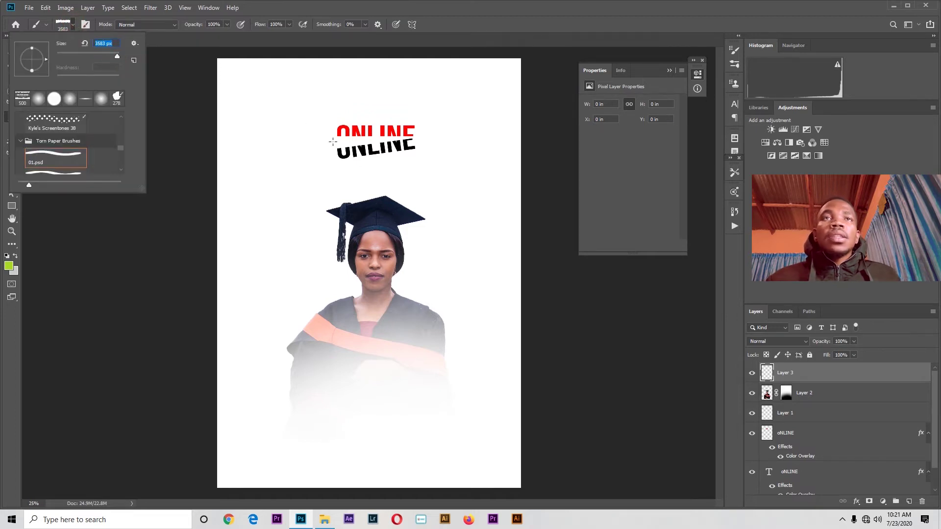
click(328, 137)
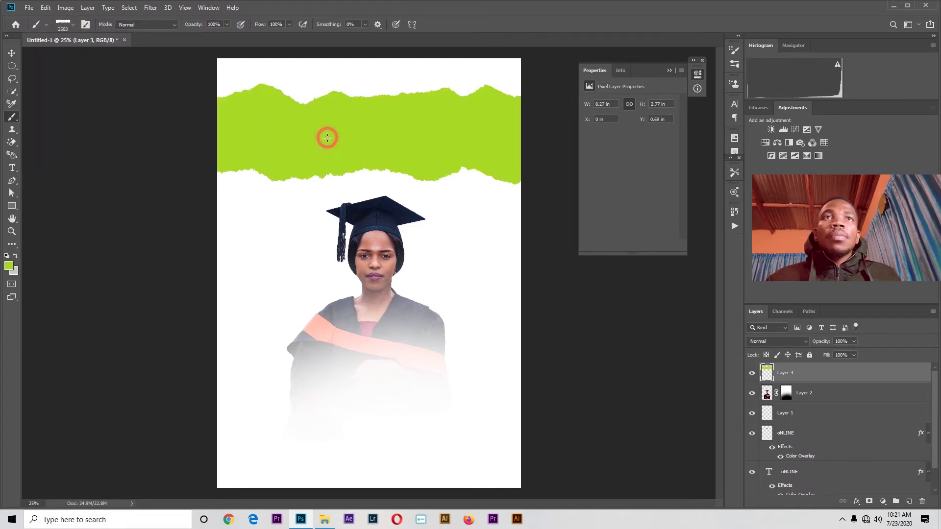
- Move Layer 3 below the ONLINE layer and shift the band slightly lower
click(12, 53)
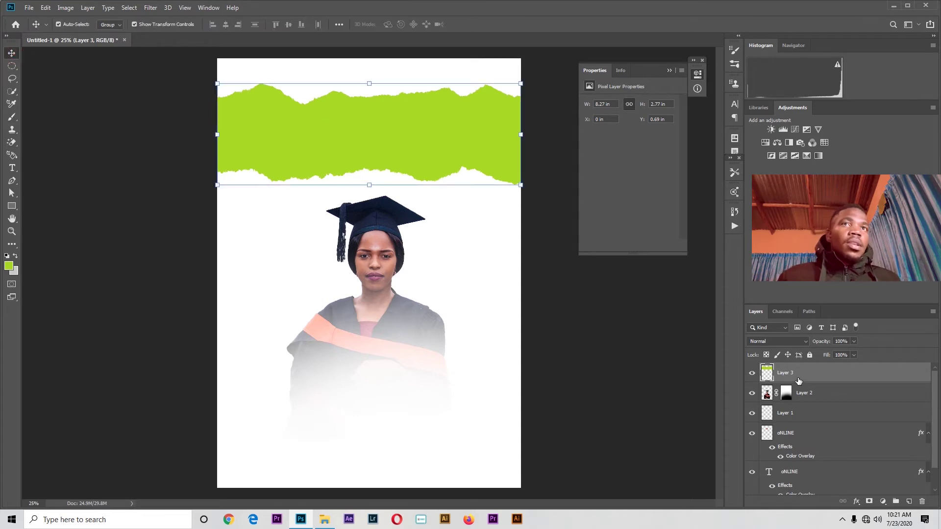
drag(798, 374, 809, 453)
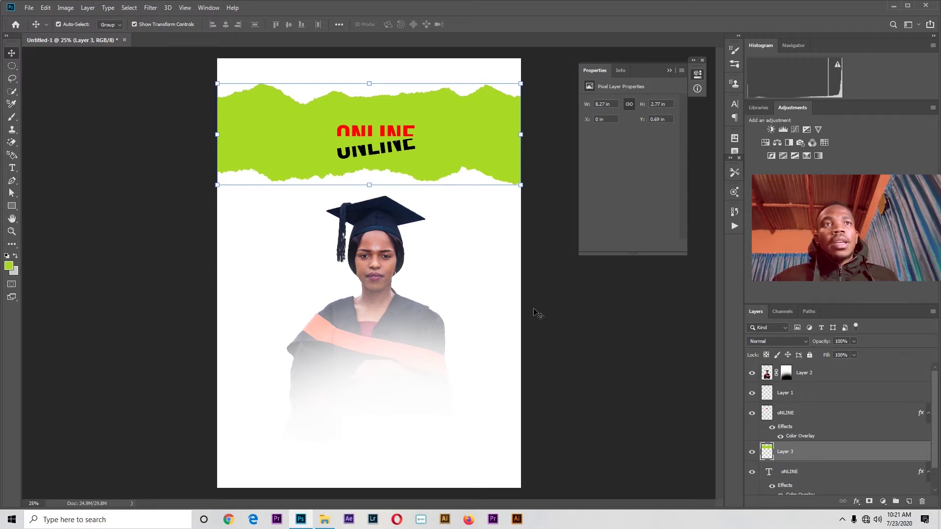
click(553, 299)
drag(445, 125, 445, 136)
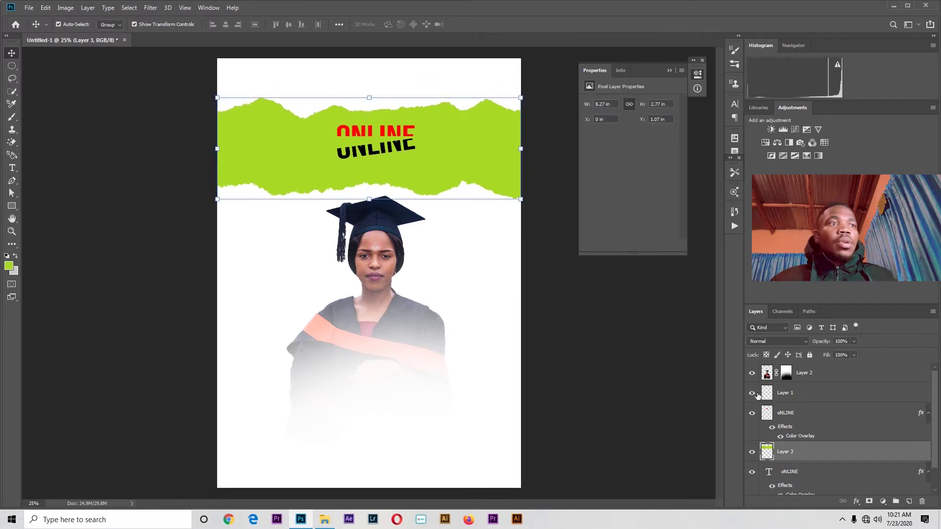
- Add a Color Overlay layer style to Layer 3's torn-paper band
right_click(793, 456)
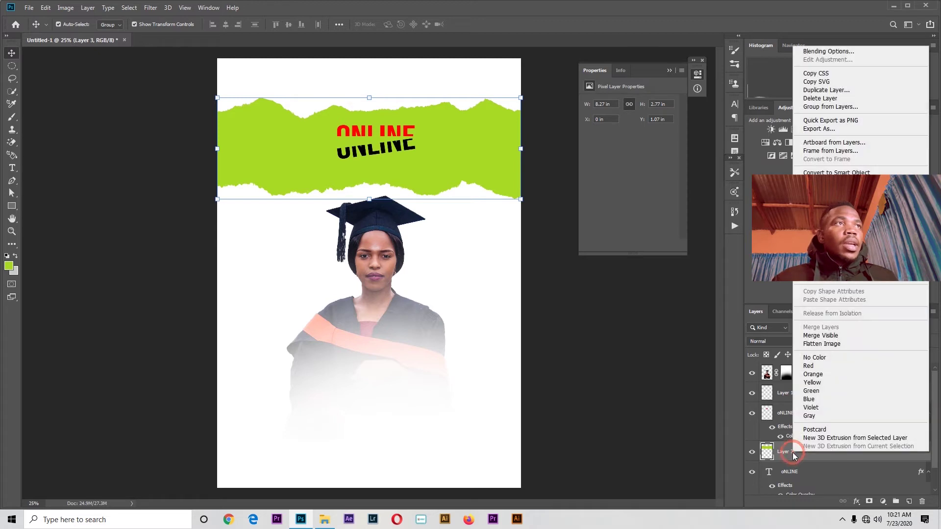
click(816, 53)
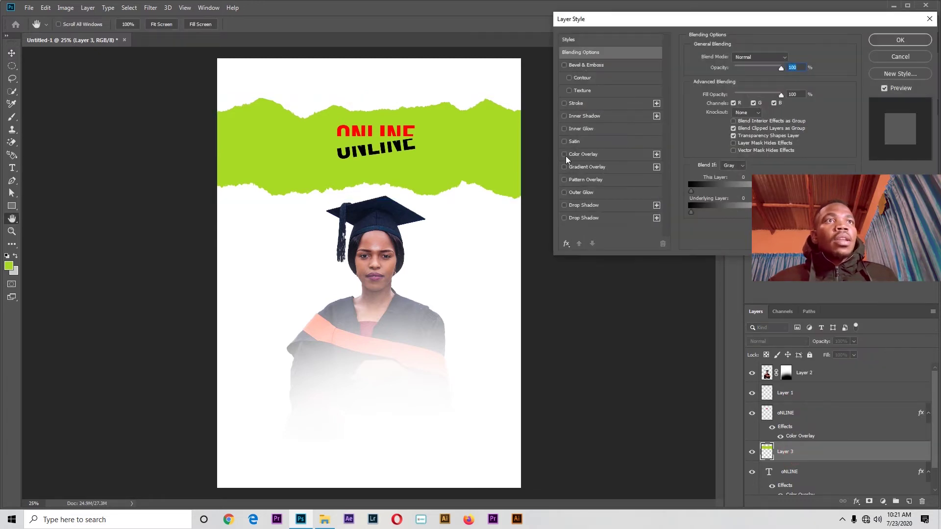
click(564, 155)
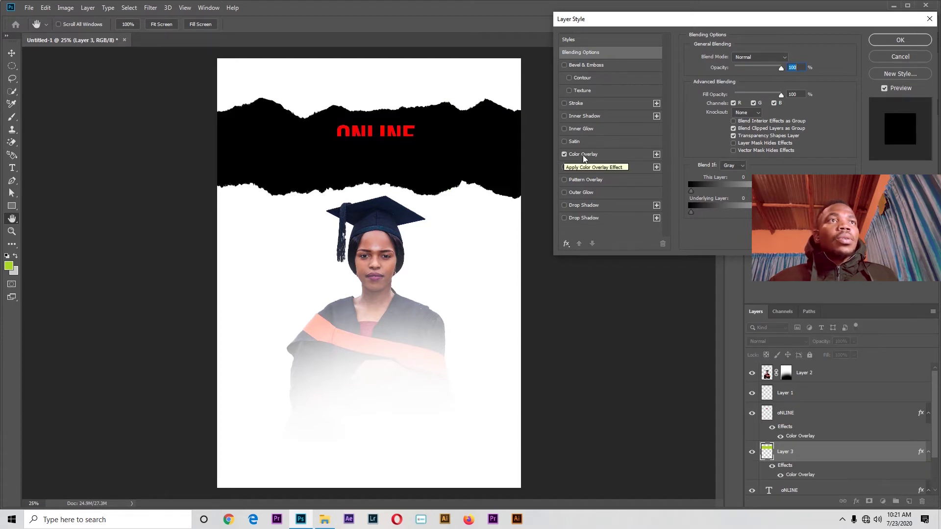
click(584, 154)
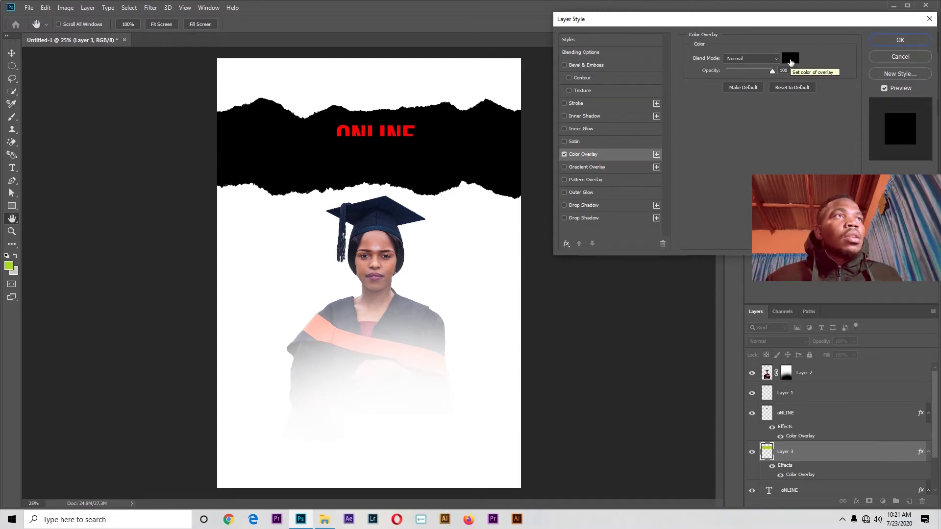
- Set the band's overlay colour to red #e33131 and apply it
click(790, 58)
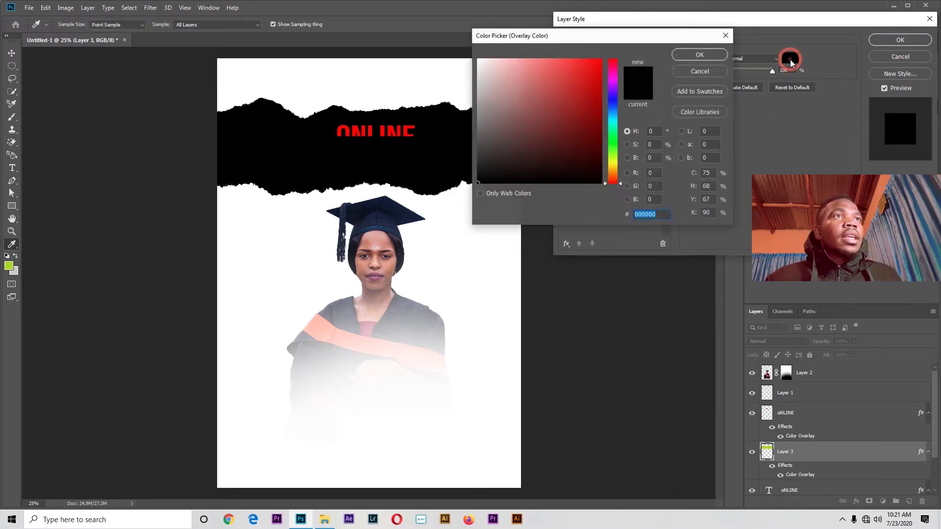
click(613, 119)
click(592, 108)
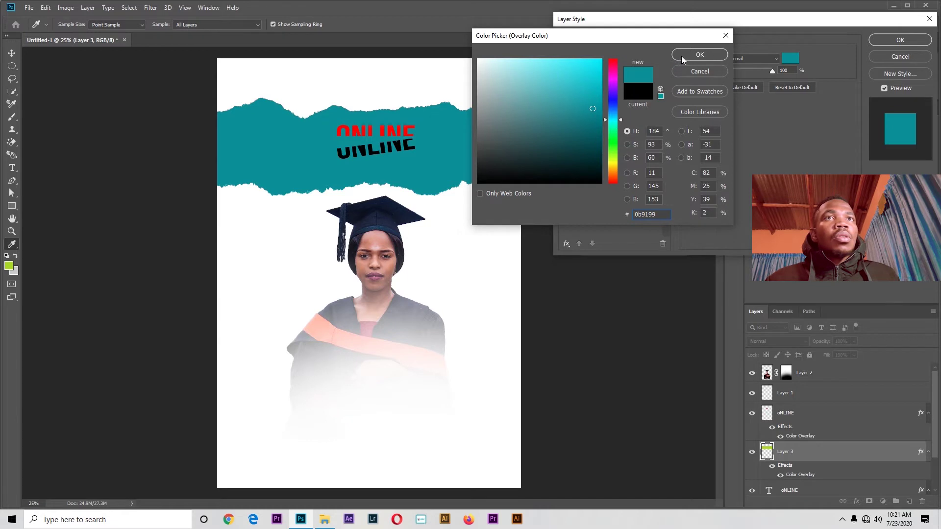
click(575, 72)
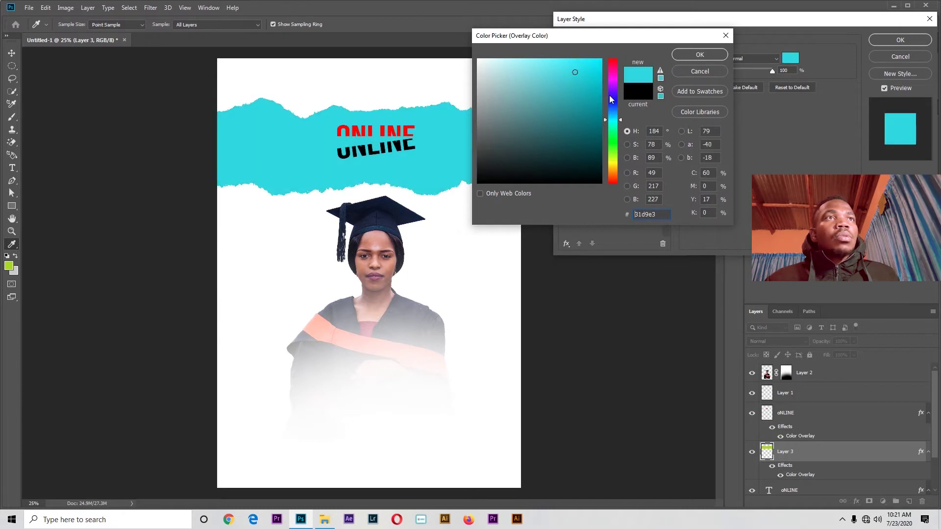
click(612, 66)
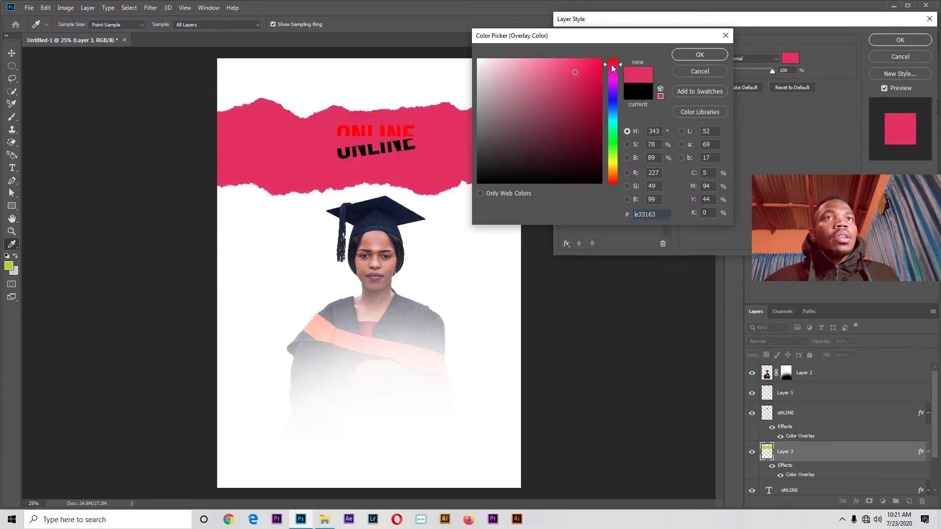
drag(611, 63, 611, 51)
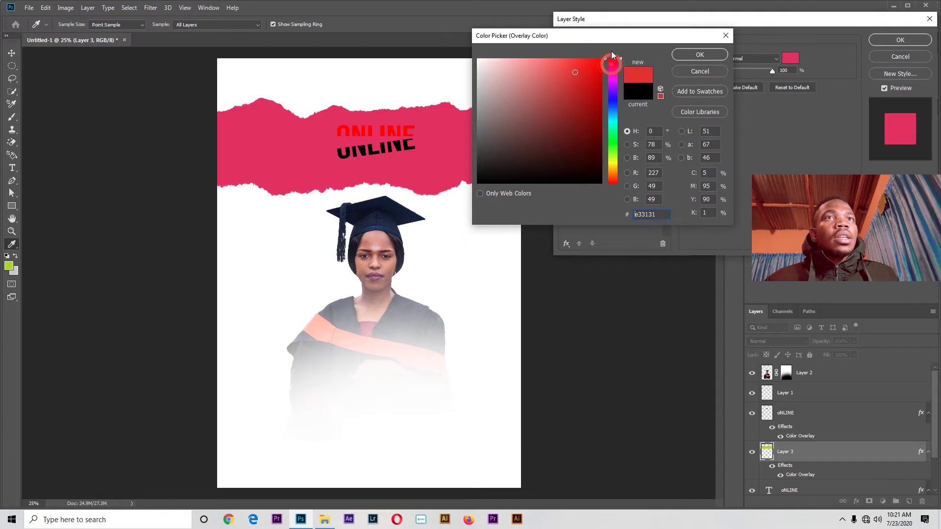
click(684, 55)
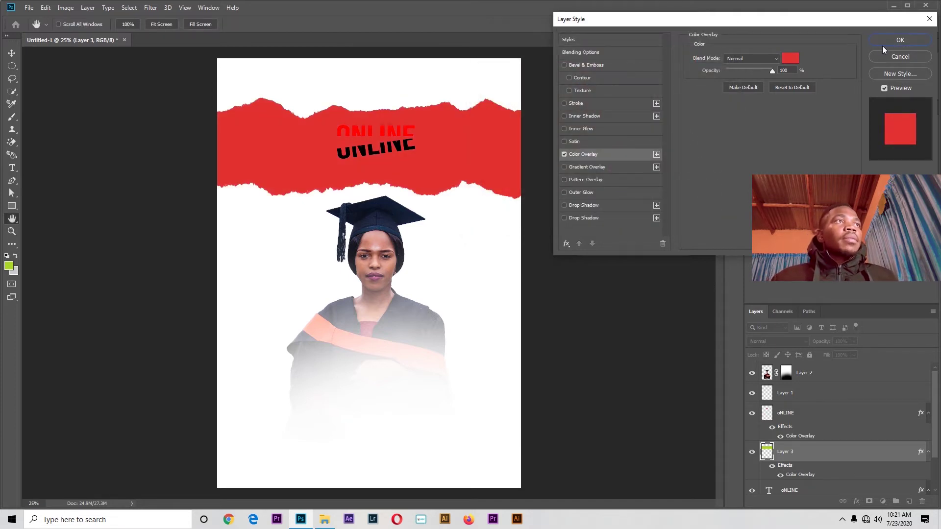
key(v)
click(900, 40)
click(410, 143)
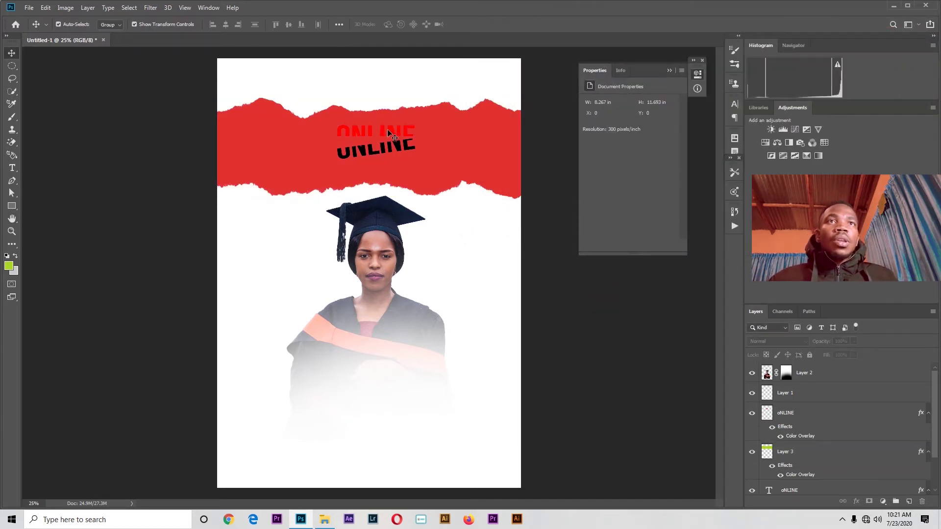
- Give Layer 1's upper ONLINE text a white Color Overlay
click(808, 393)
right_click(808, 392)
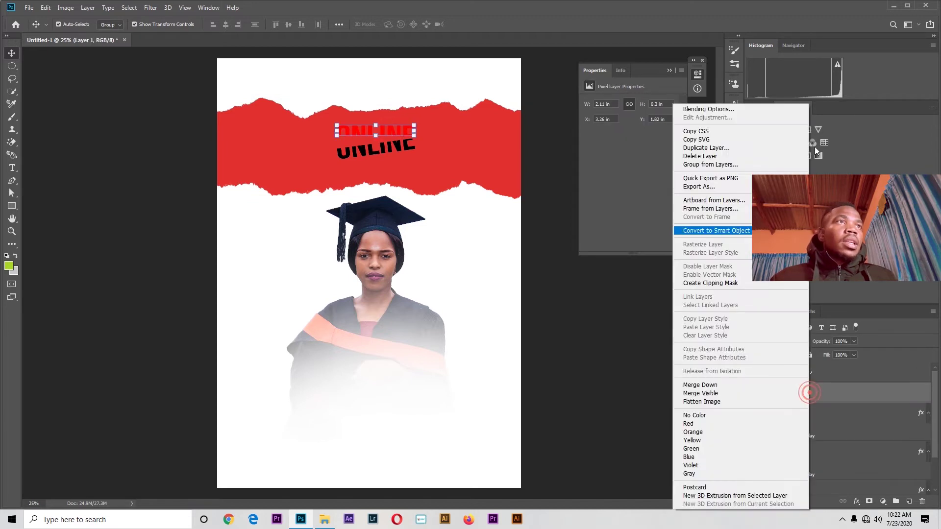
click(740, 110)
click(564, 154)
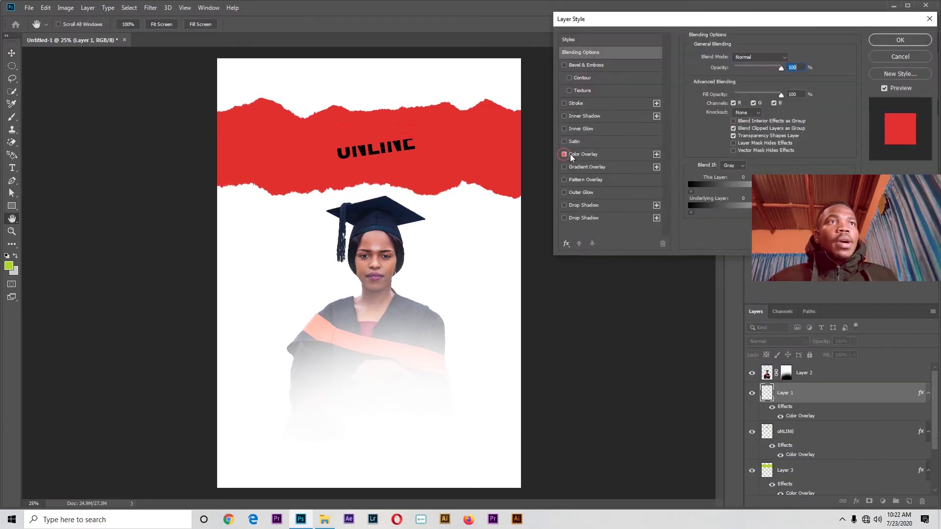
click(588, 154)
click(787, 59)
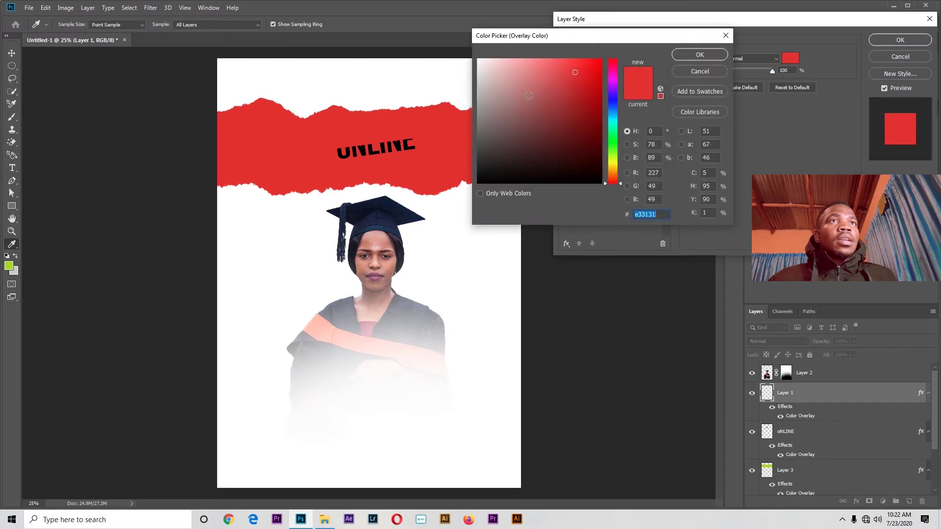
click(478, 60)
click(699, 56)
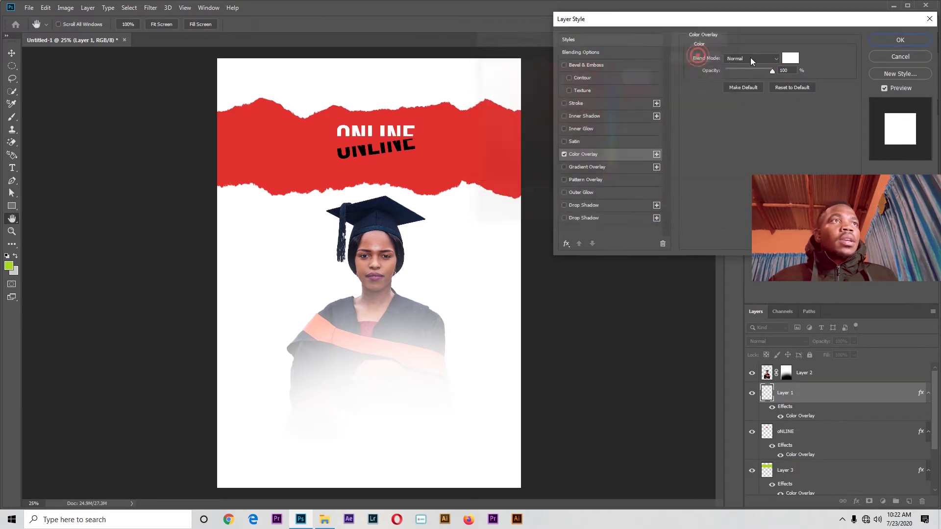
click(900, 40)
click(539, 283)
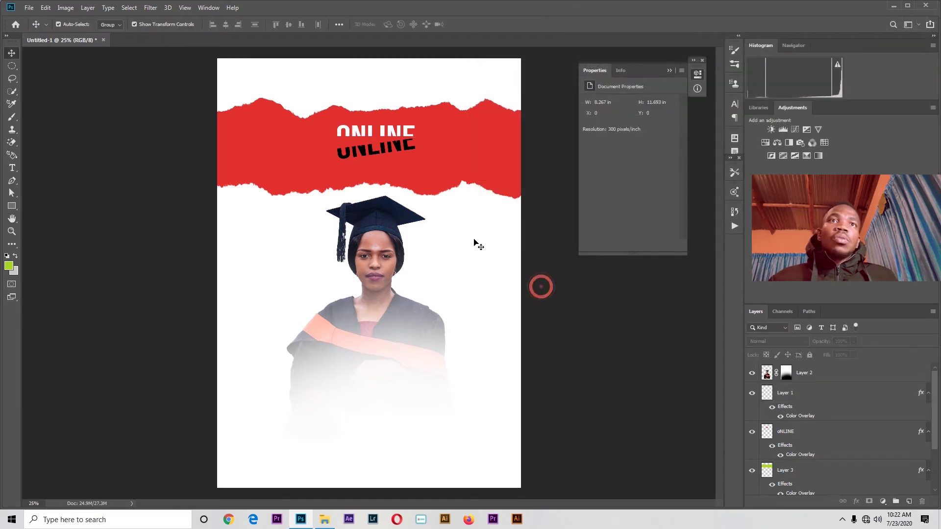
click(441, 190)
- Rotate the black ONLINE text level and commit the transform
click(564, 262)
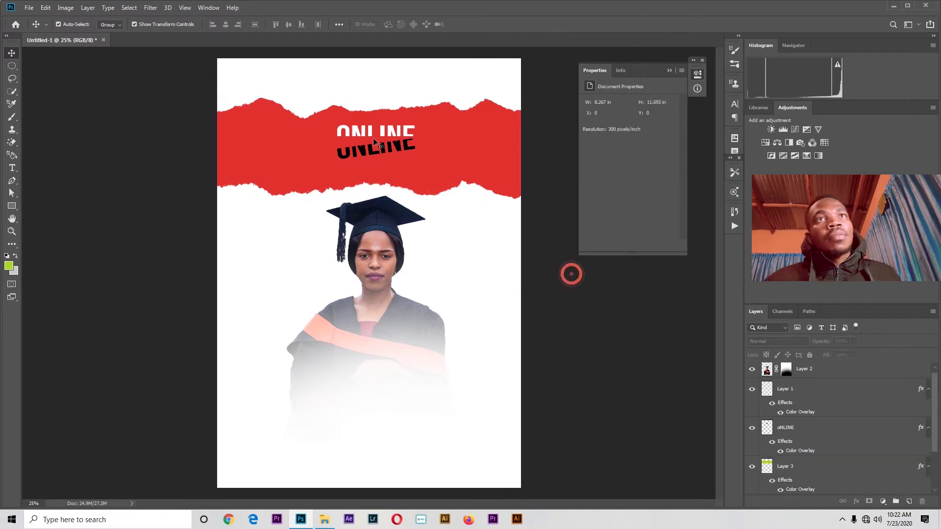
drag(363, 146, 363, 149)
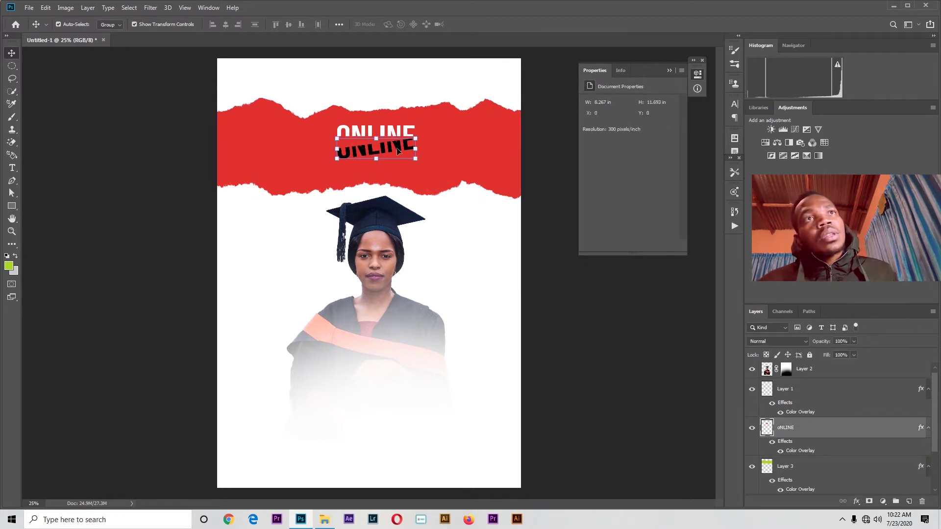
drag(416, 169, 403, 154)
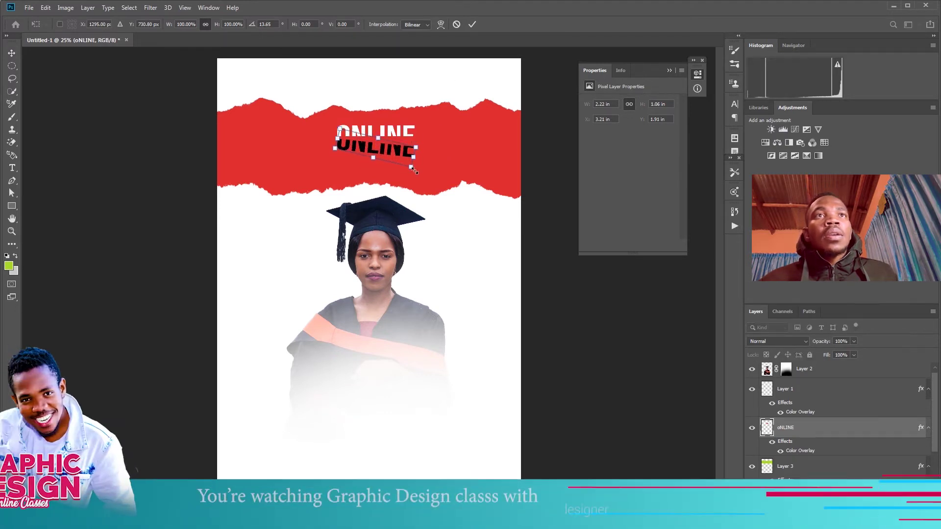
drag(435, 102, 431, 97)
drag(405, 156, 410, 147)
click(471, 24)
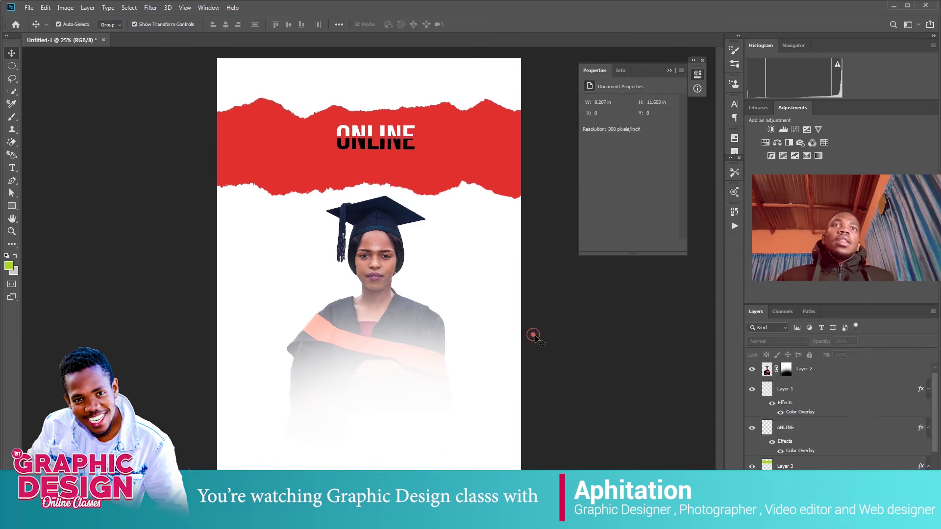
- Shift the red band slightly lower and fine-tune the black ONLINE text's tilt
mouse_move(459, 172)
mouse_down()
mouse_move(454, 204)
mouse_move(483, 189)
mouse_move(449, 185)
mouse_move(460, 169)
mouse_up()
click(620, 315)
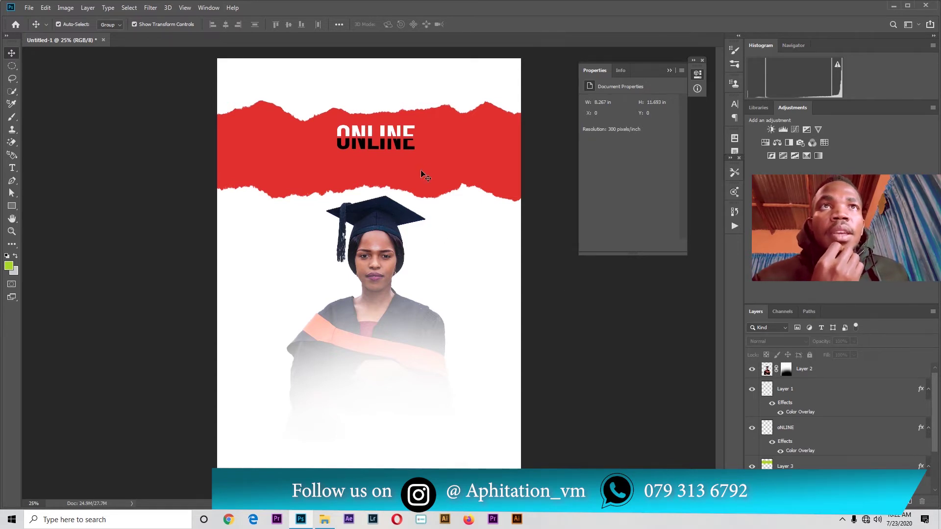
click(415, 149)
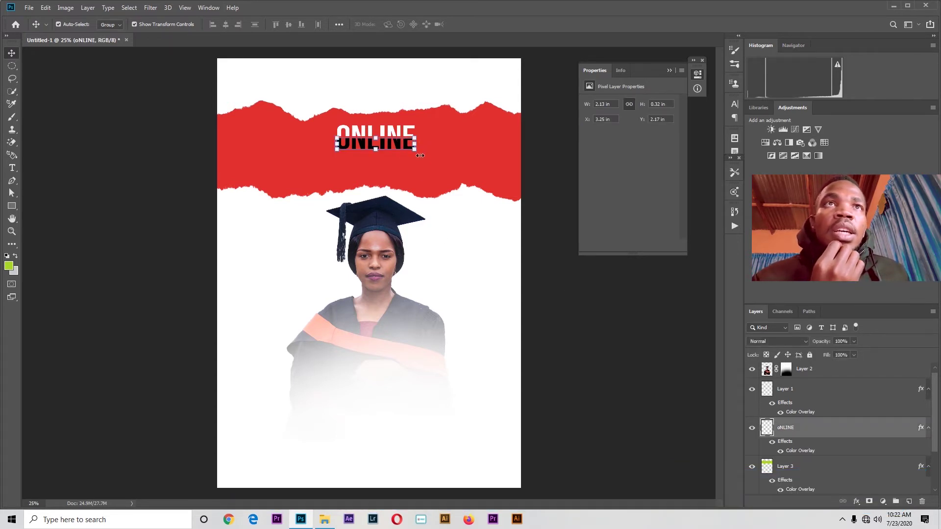
drag(420, 158, 417, 158)
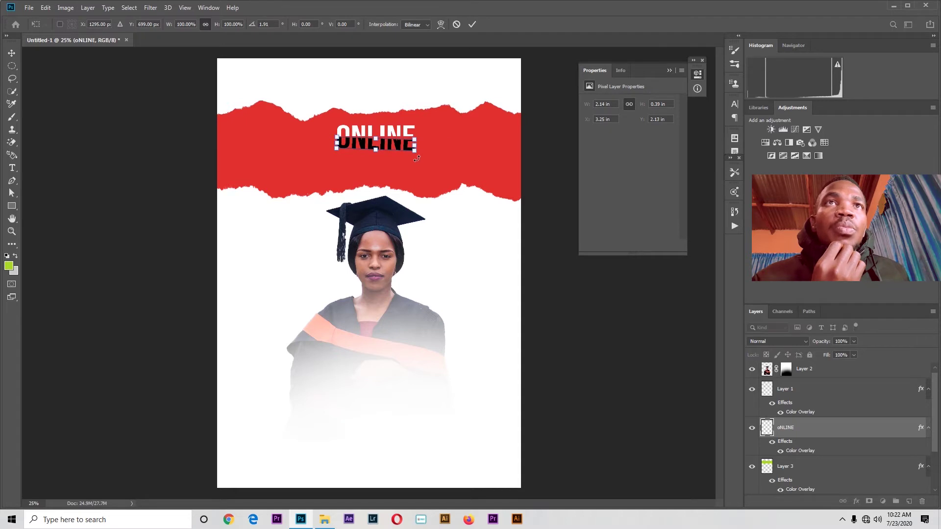
click(472, 24)
click(550, 311)
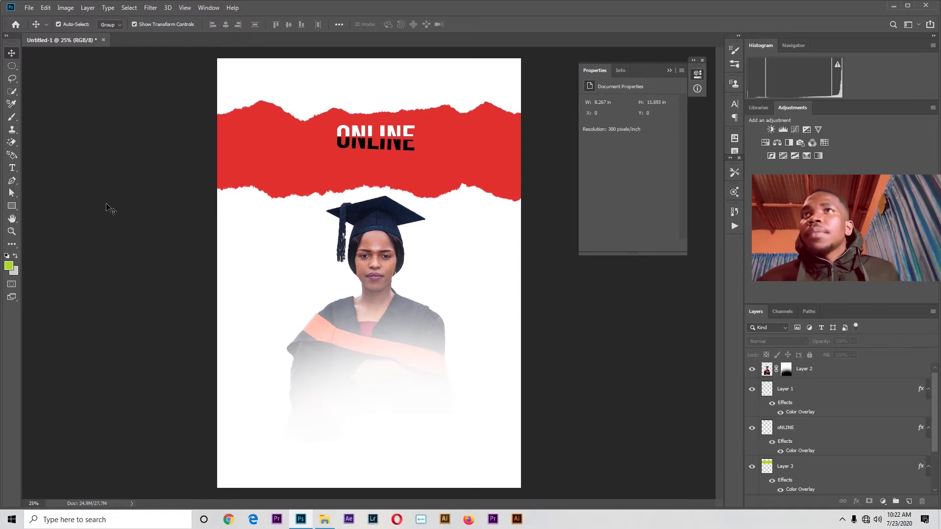
click(10, 123)
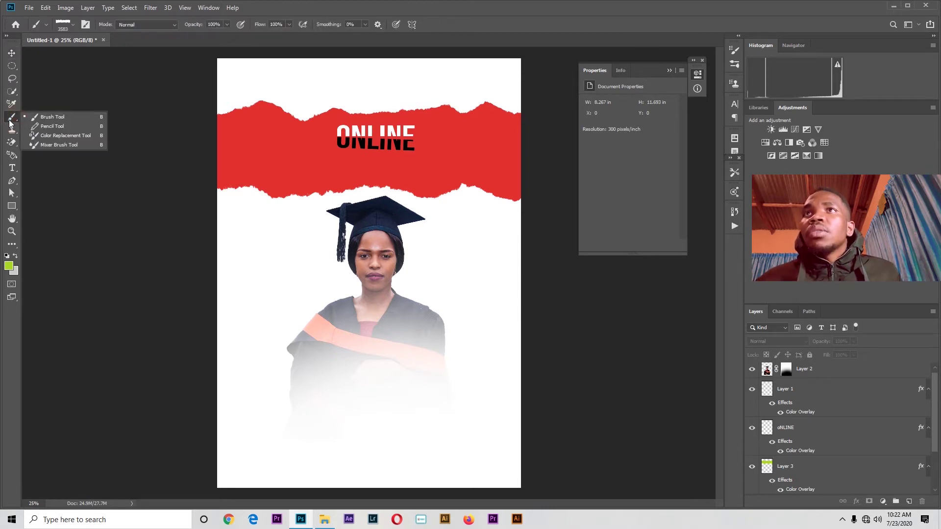
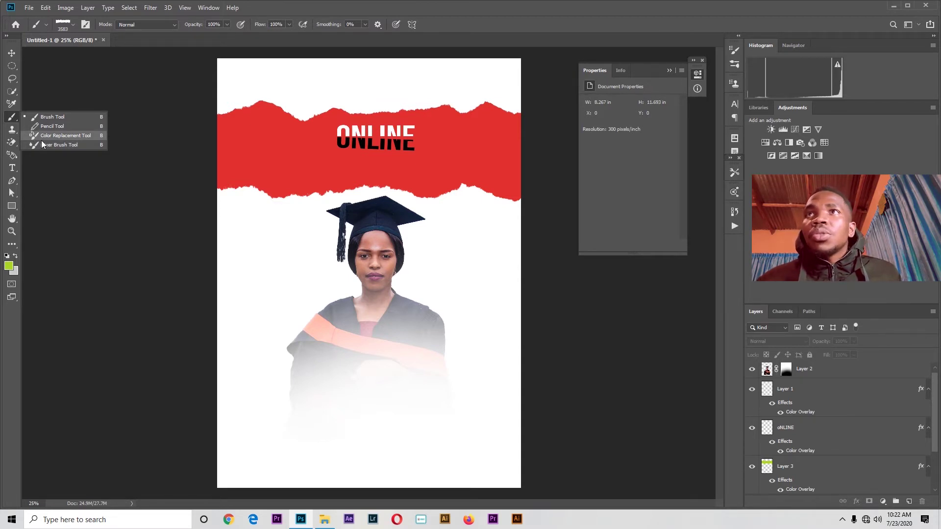
- Look through the eraser and paint bucket tools, then choose the Horizontal Type Tool
click(14, 144)
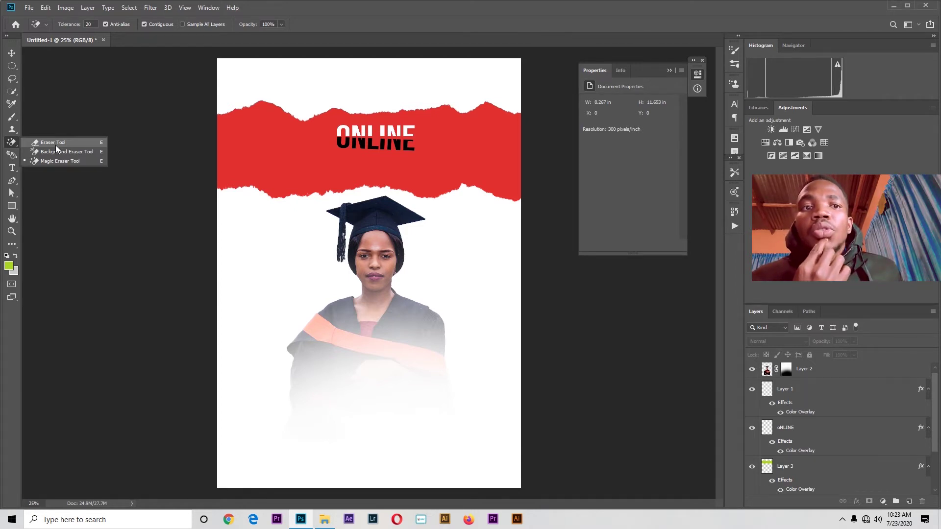
click(12, 155)
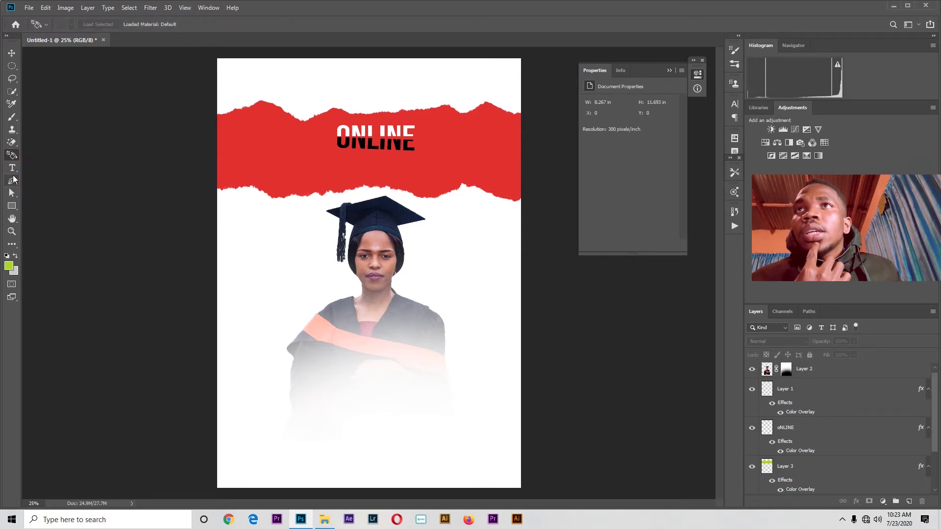
click(13, 168)
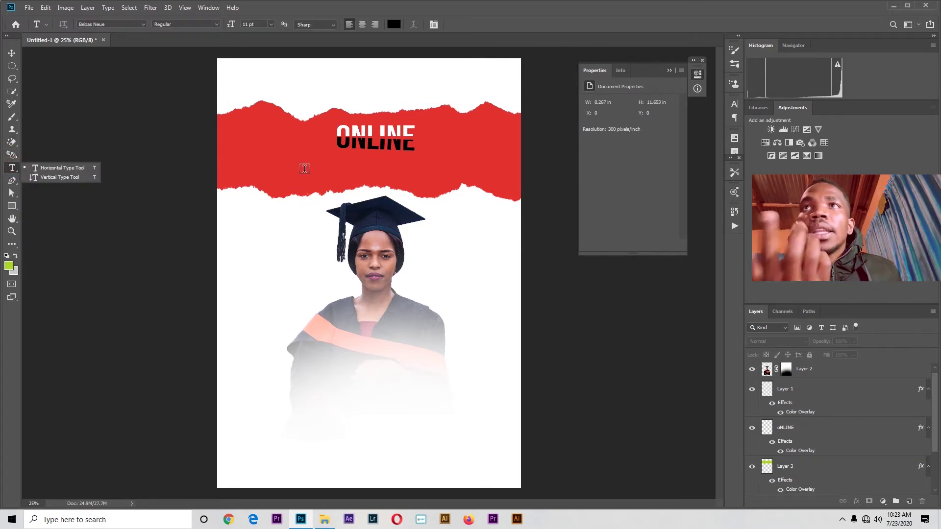
- Add a new GRADUATION text line under ONLINE on the red banner, sized 48 pt
click(339, 167)
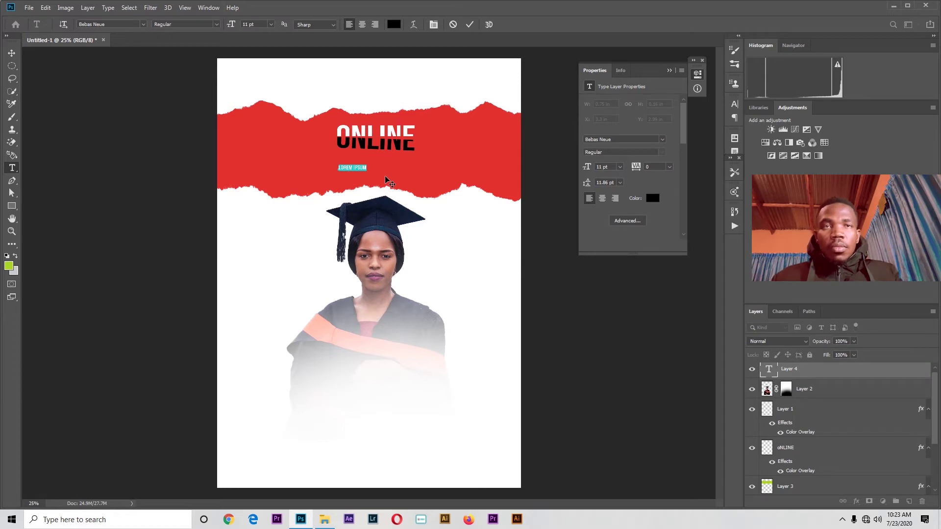
key(BackSpace)
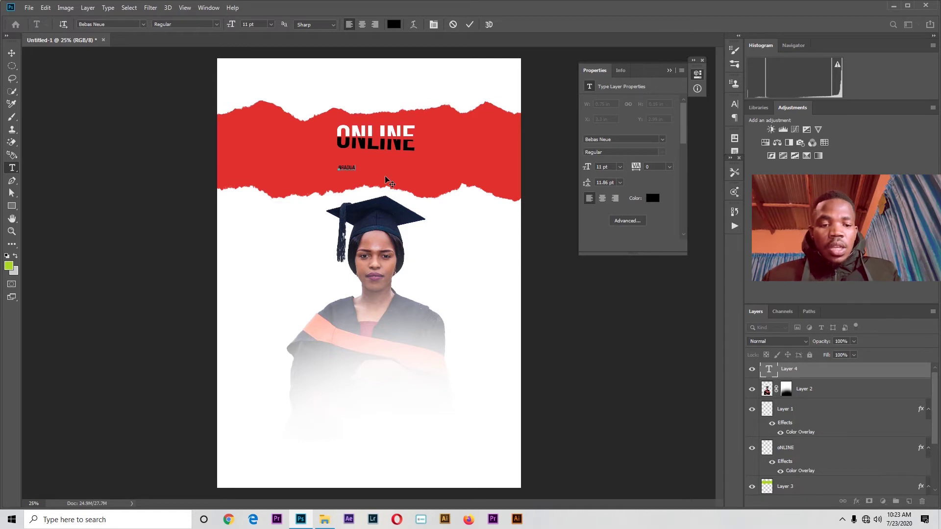
key(ctrl+a)
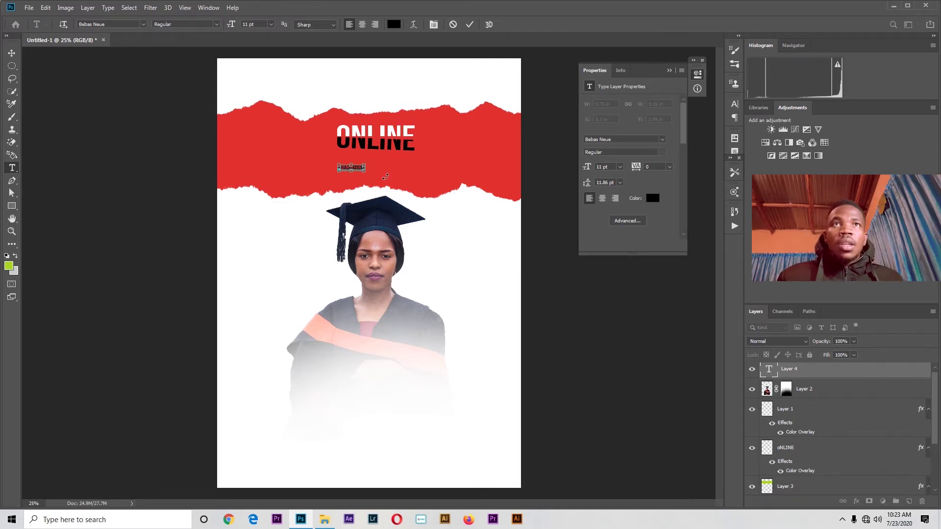
click(271, 25)
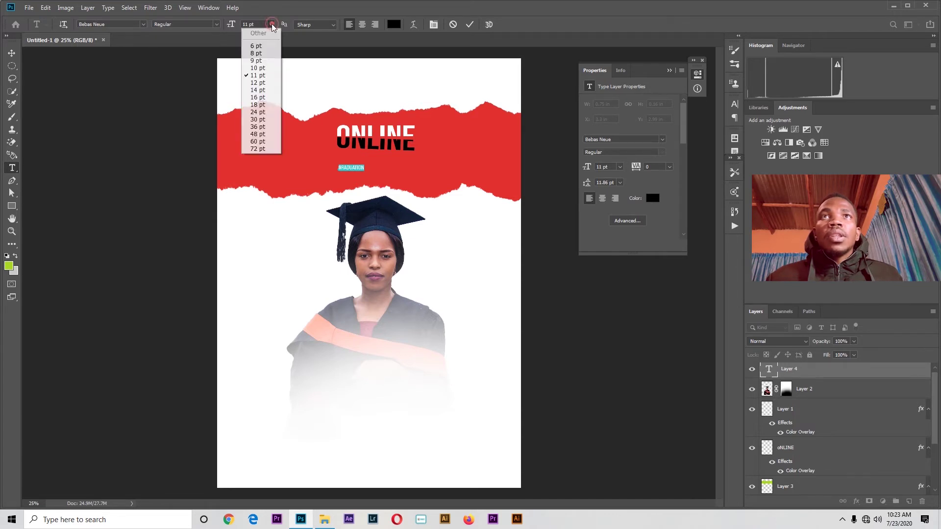
click(269, 137)
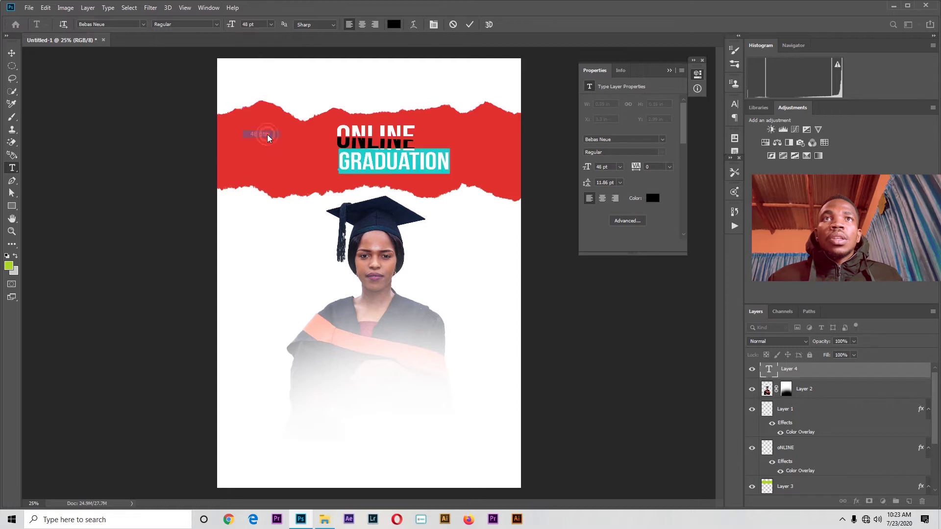
click(15, 54)
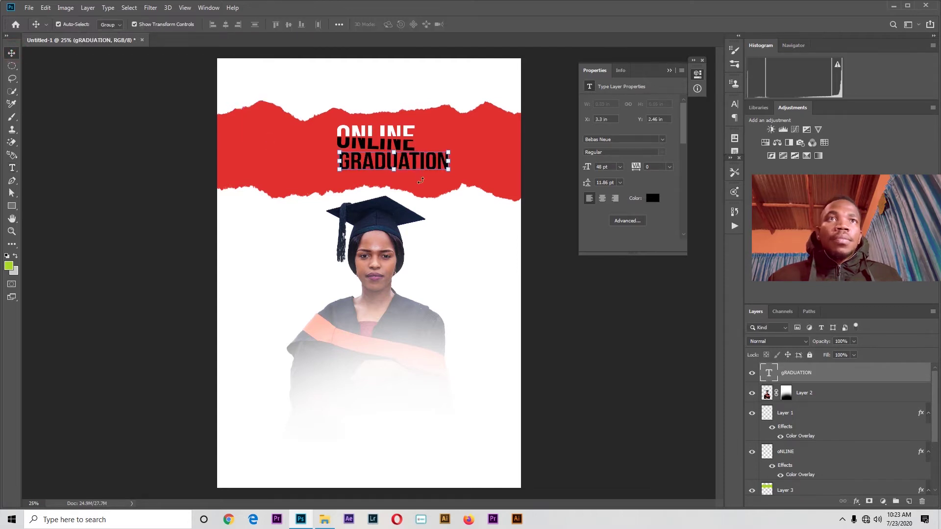
- Drag GRADUATION slightly left so it is centred under ONLINE
drag(411, 165, 400, 164)
click(543, 216)
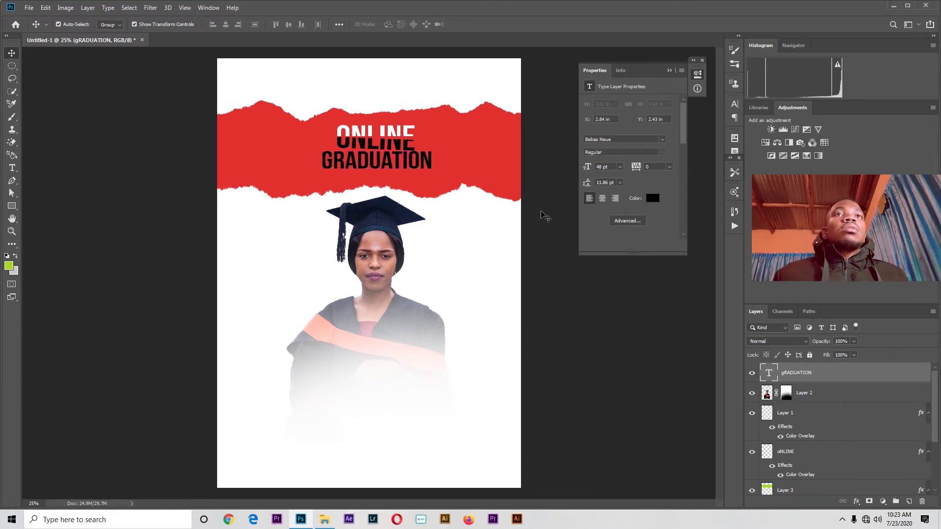
click(368, 168)
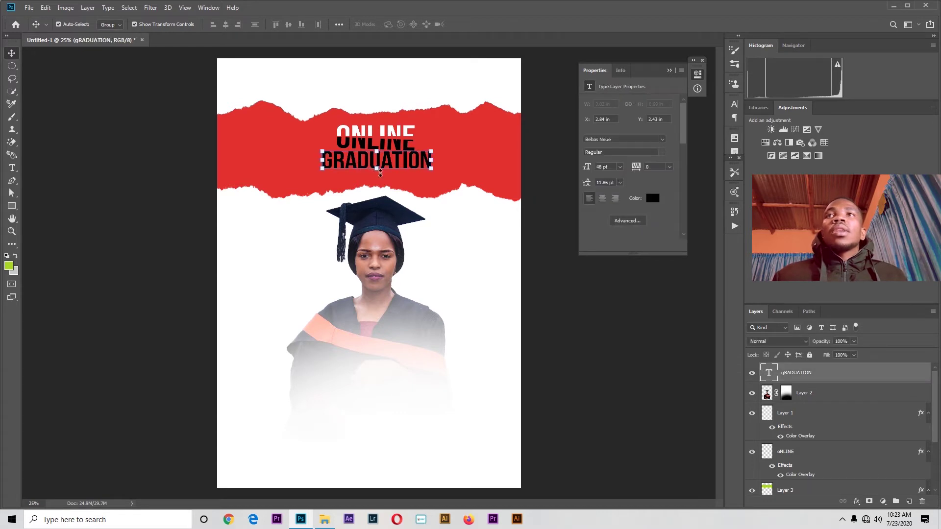
- Return to the Type tool and select all of the GRADUATION text
click(12, 168)
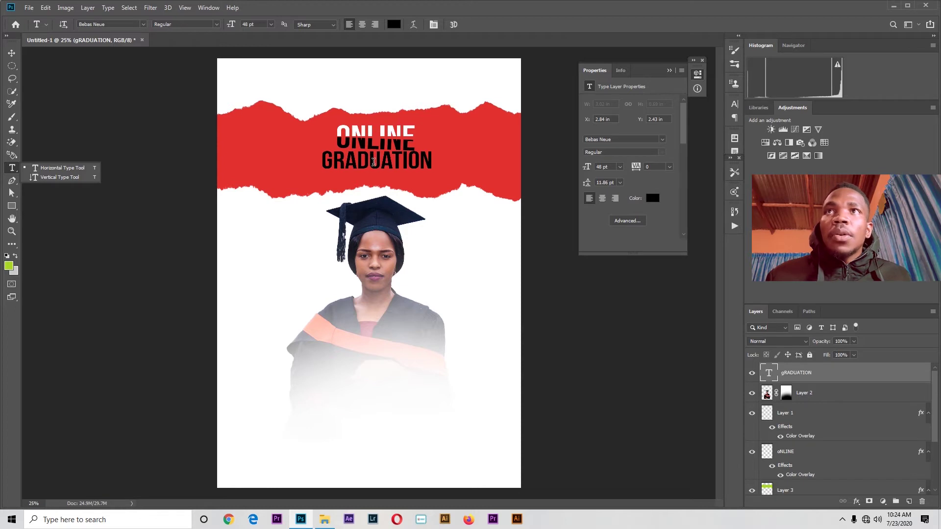
click(374, 161)
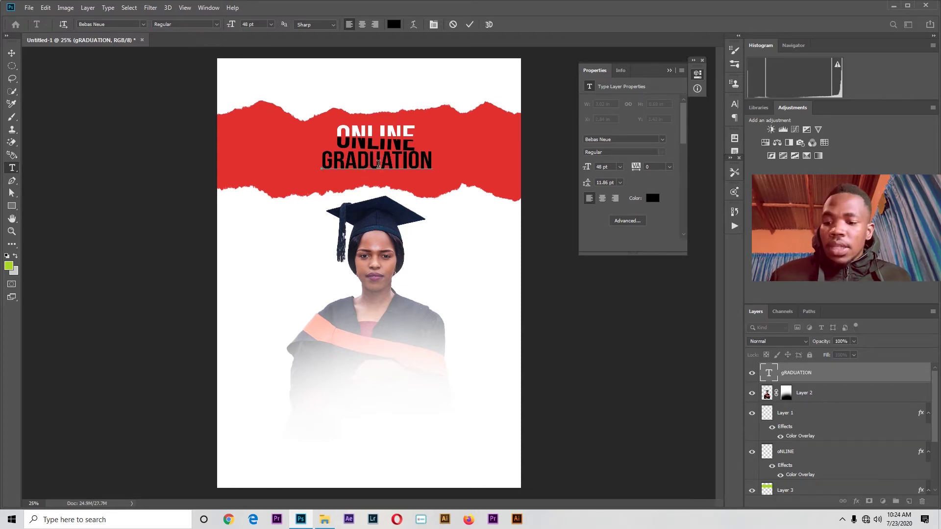
key(ctrl)
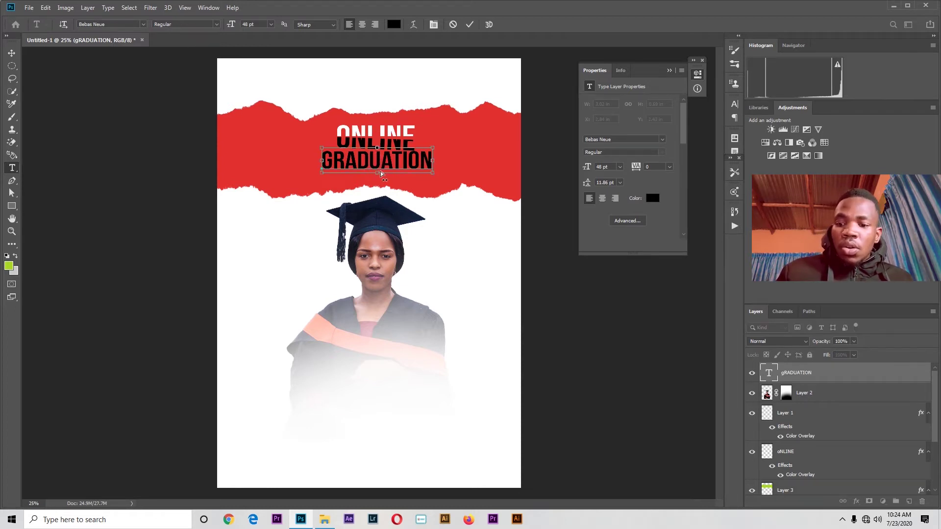
key(ctrl+a)
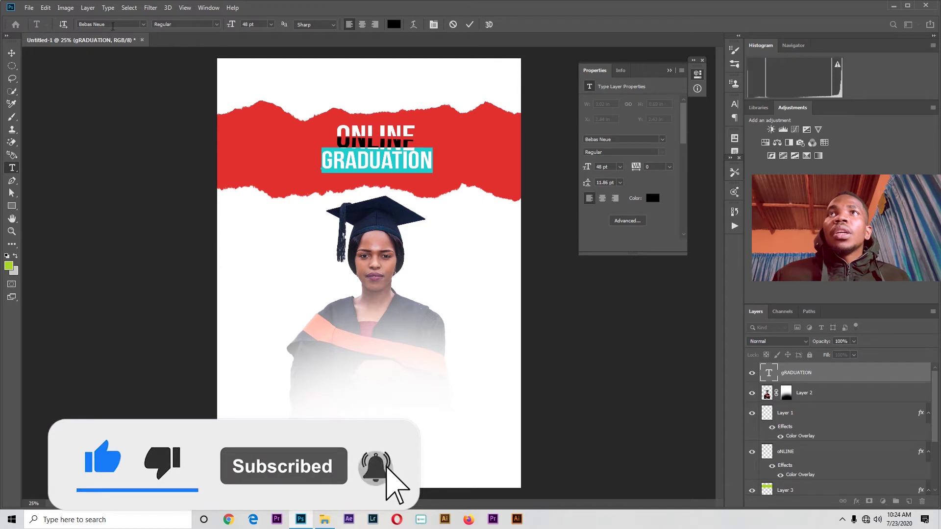
- Retype the second line as GRADUATION and select it all
click(144, 25)
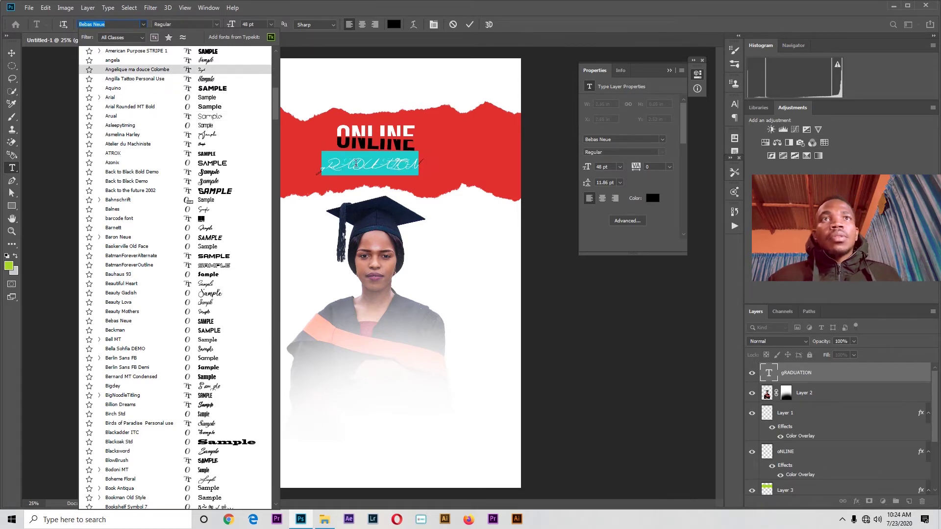
click(371, 167)
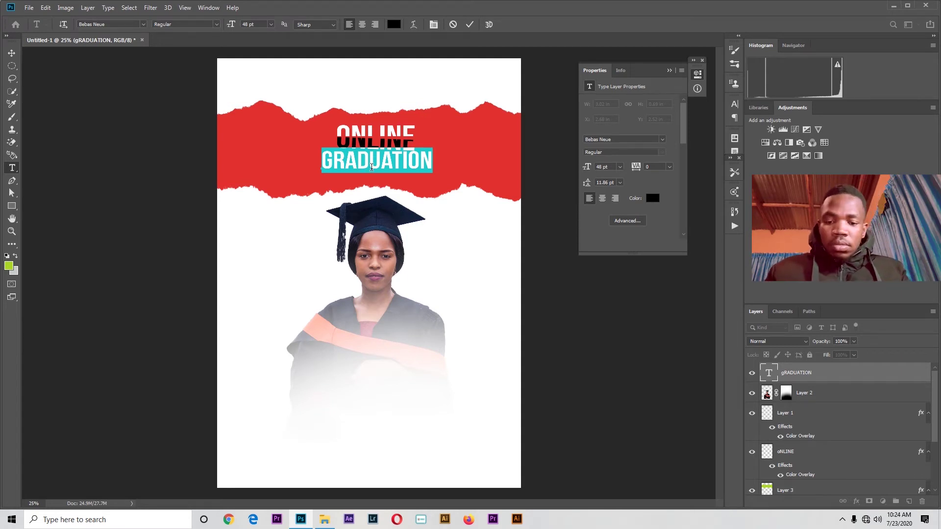
text(GRA)
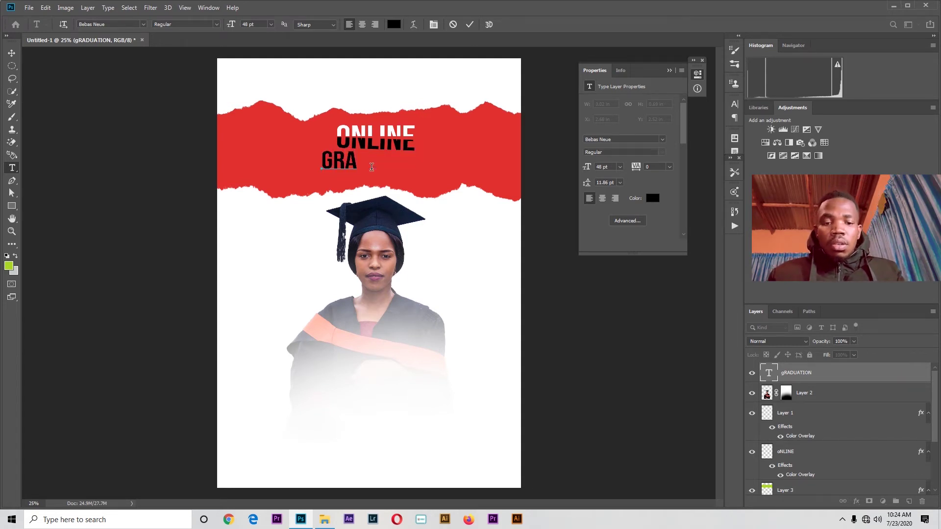
text(DUAT)
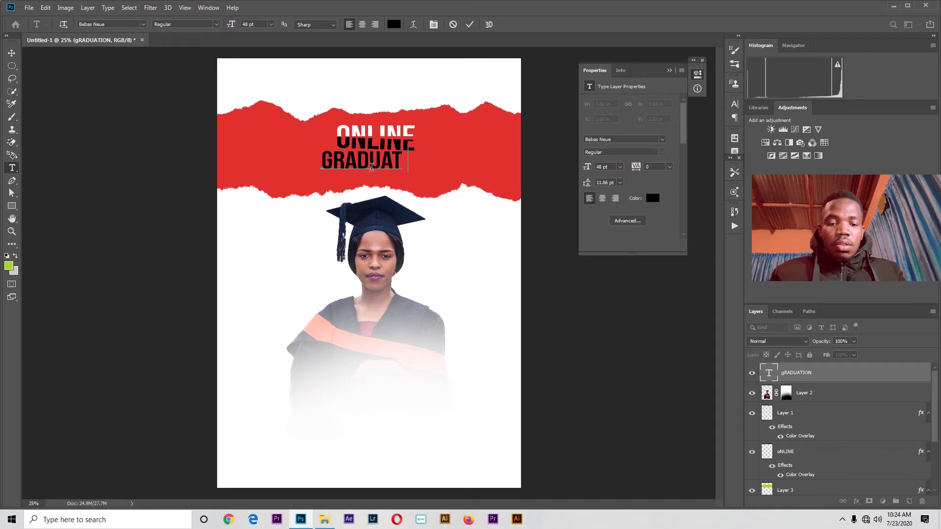
text(ION)
key(ctrl+a)
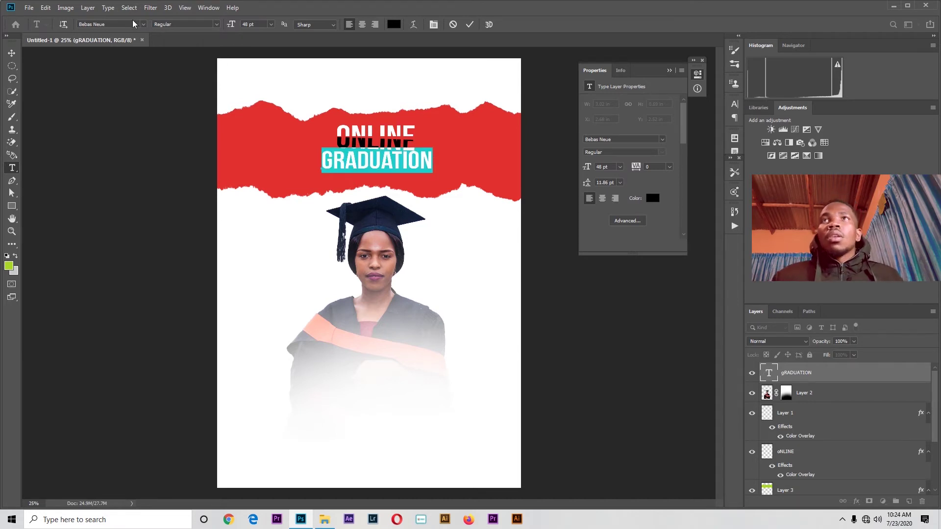
- Apply the Asleepytiming font to the line and nudge it under ONLINE
click(144, 25)
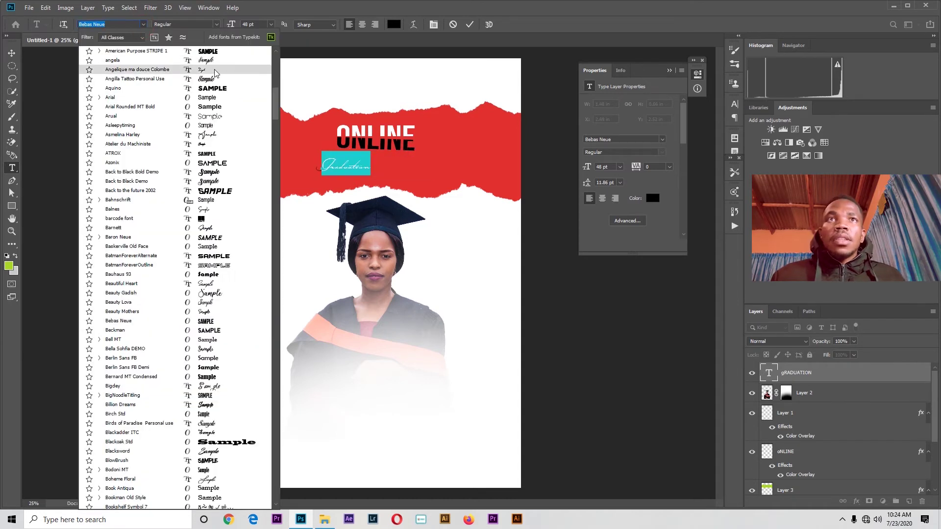
click(211, 125)
click(11, 52)
drag(394, 167, 401, 168)
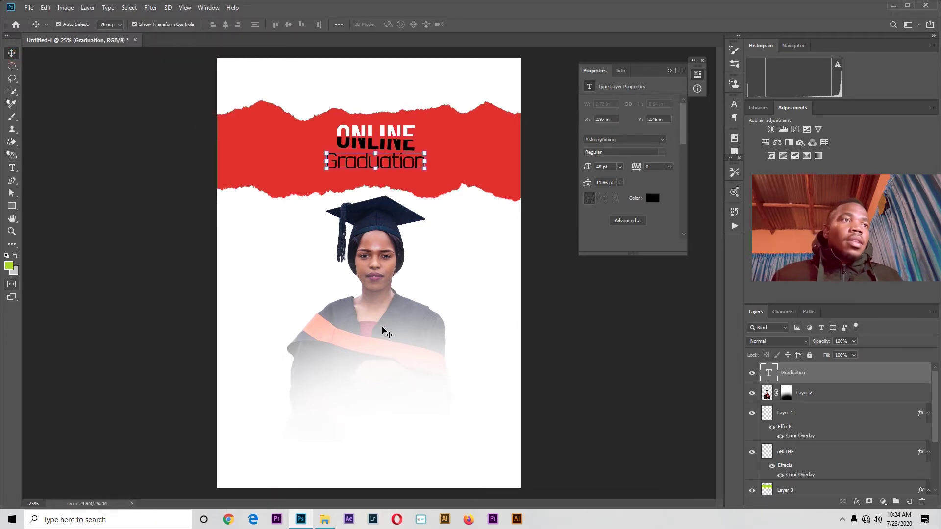
- Give the Graduation layer a white Color Overlay, then select Layer 1
right_click(808, 375)
click(831, 79)
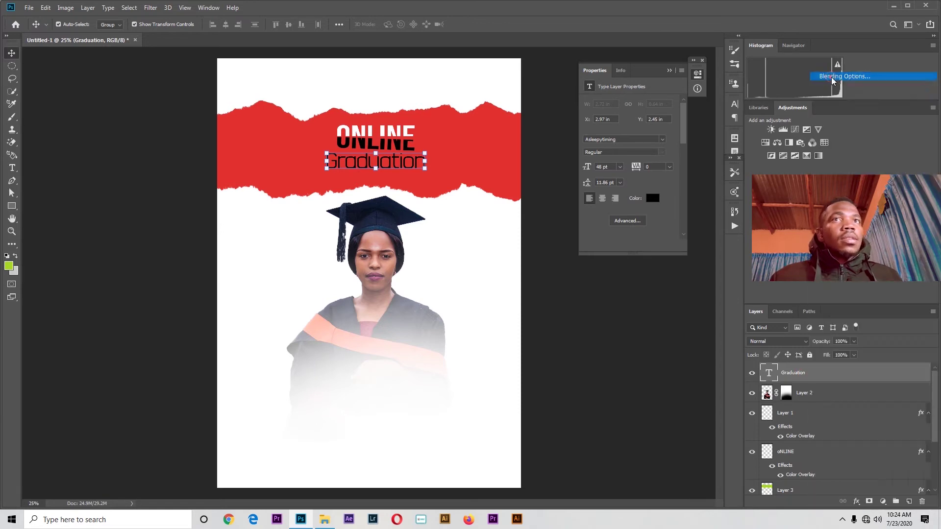
click(564, 153)
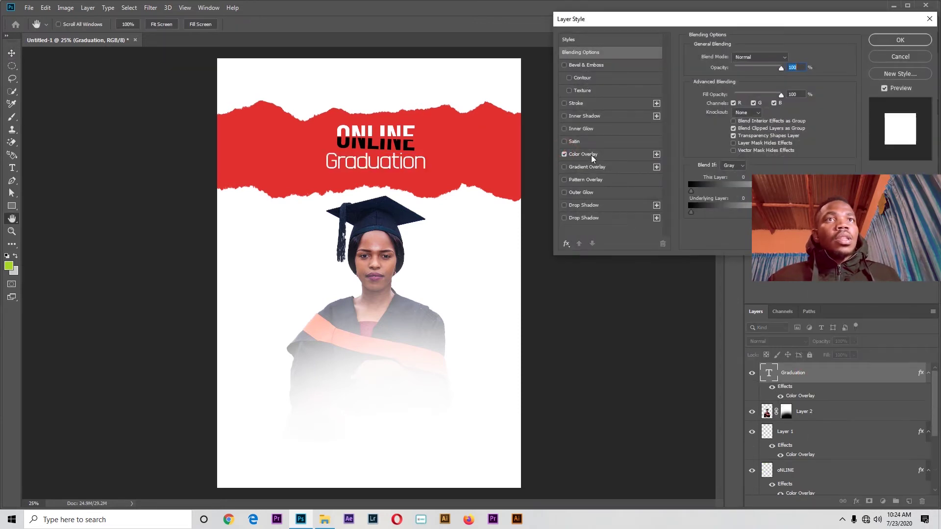
click(883, 41)
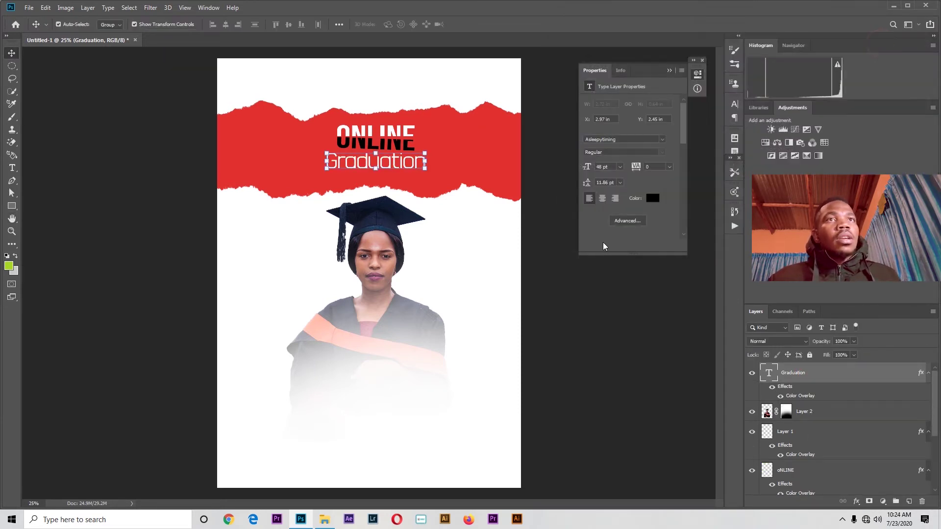
click(556, 313)
click(395, 129)
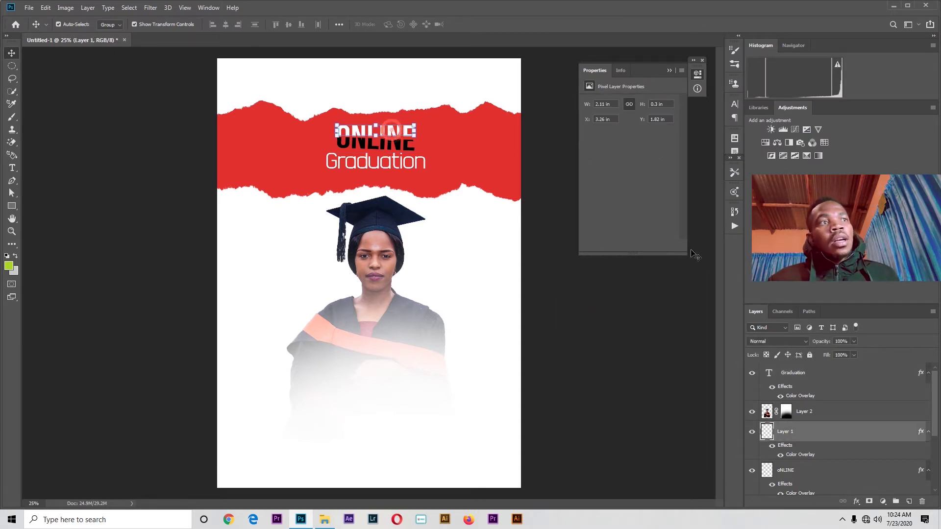
right_click(852, 433)
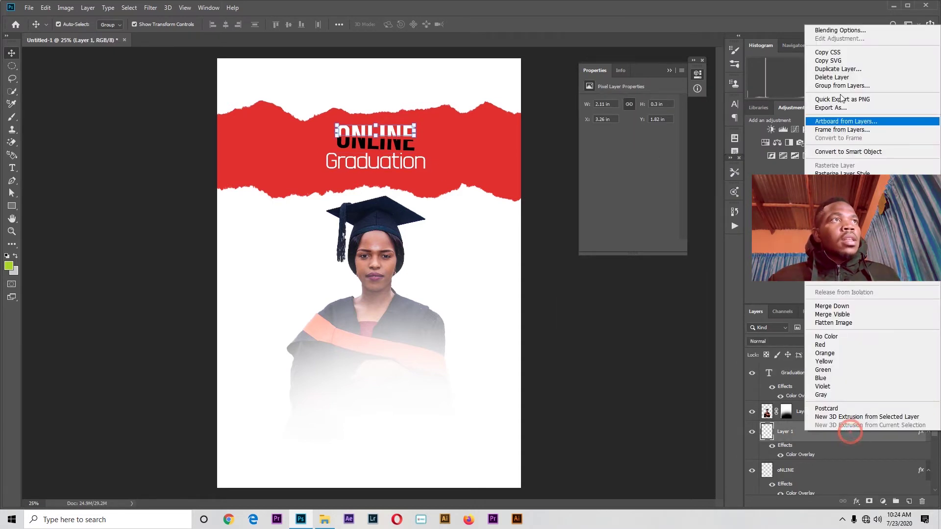
- Add a deep red Drop Shadow to Layer 1 behind ONLINE
click(841, 30)
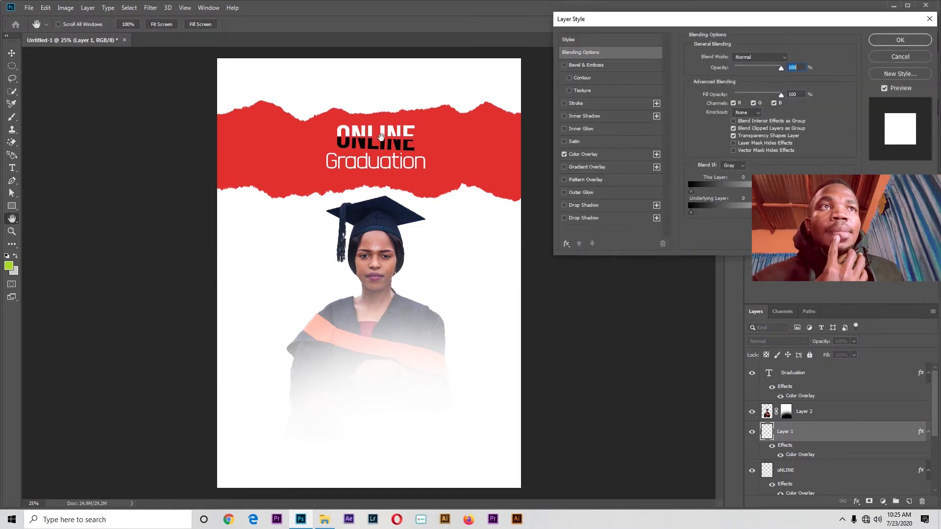
click(594, 205)
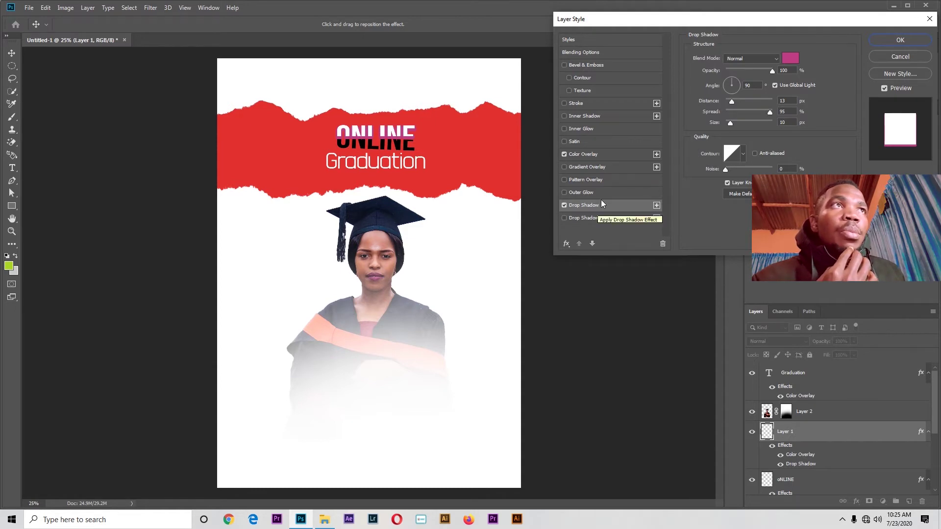
click(795, 60)
drag(558, 89, 457, 49)
drag(529, 77, 478, 183)
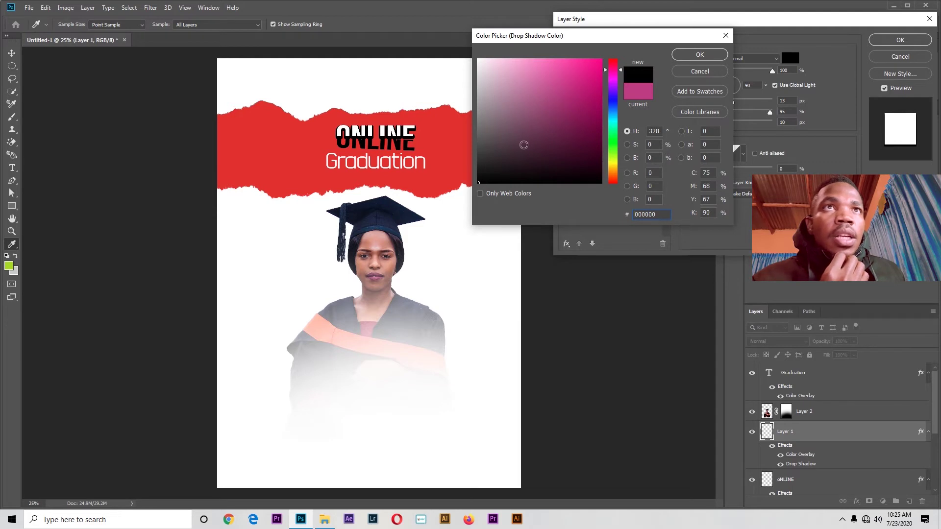
drag(581, 110, 586, 103)
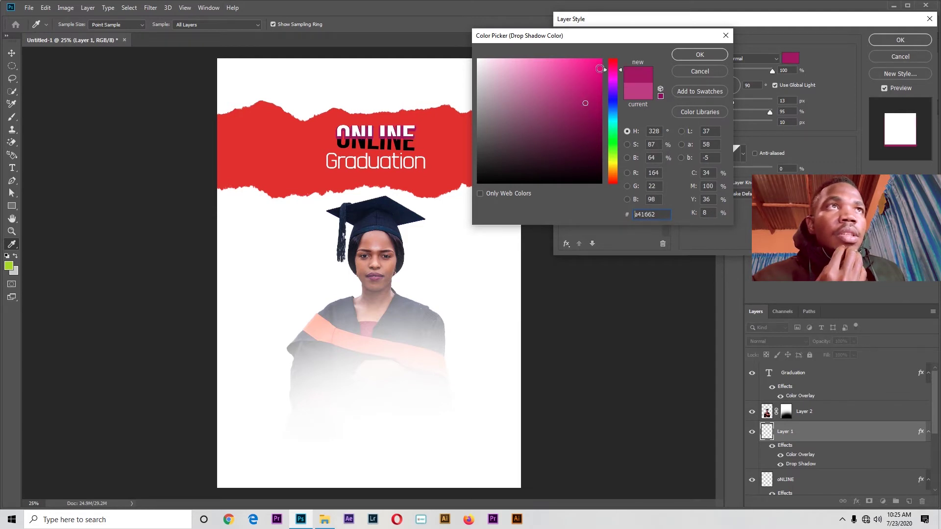
drag(609, 69, 609, 61)
click(593, 82)
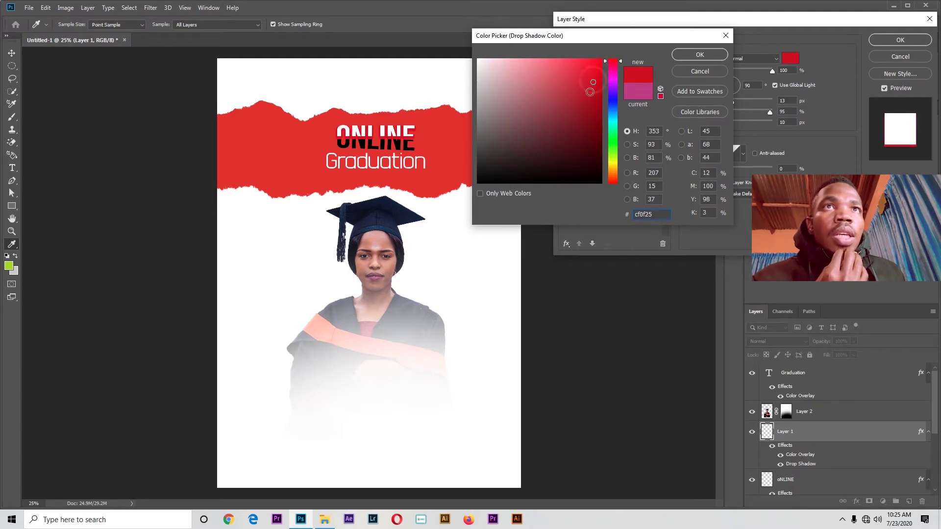
mouse_move(592, 98)
mouse_down()
mouse_move(590, 111)
mouse_move(596, 92)
mouse_up()
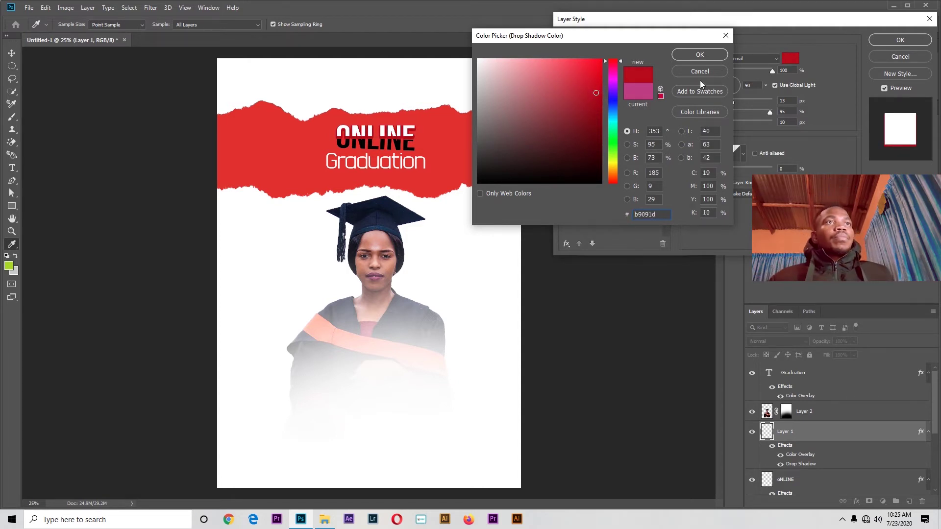
click(712, 55)
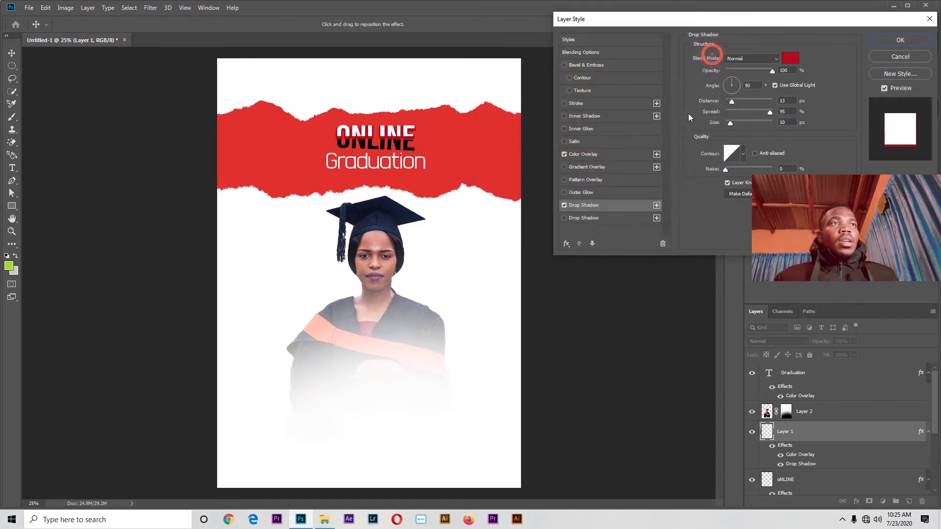
click(873, 42)
click(542, 218)
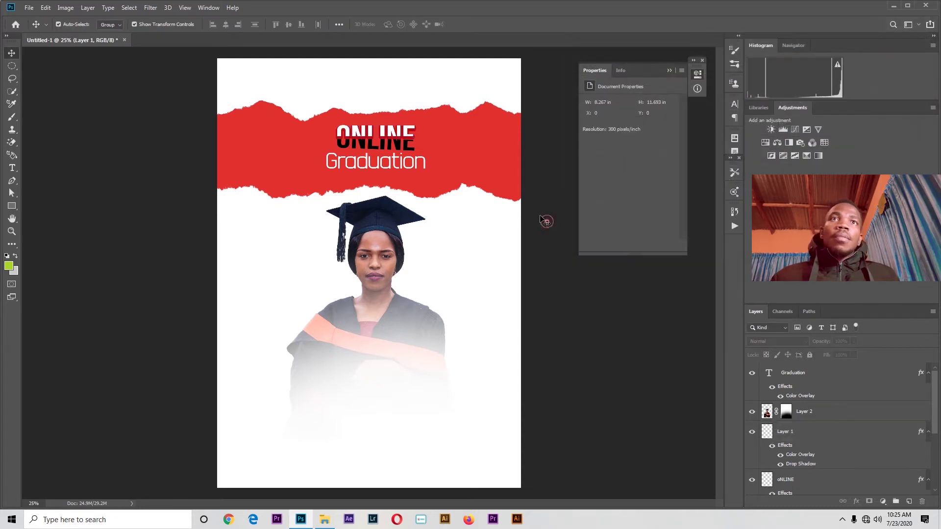
- Try a white drop shadow on the oNLINE layer, then cancel without keeping it
click(372, 149)
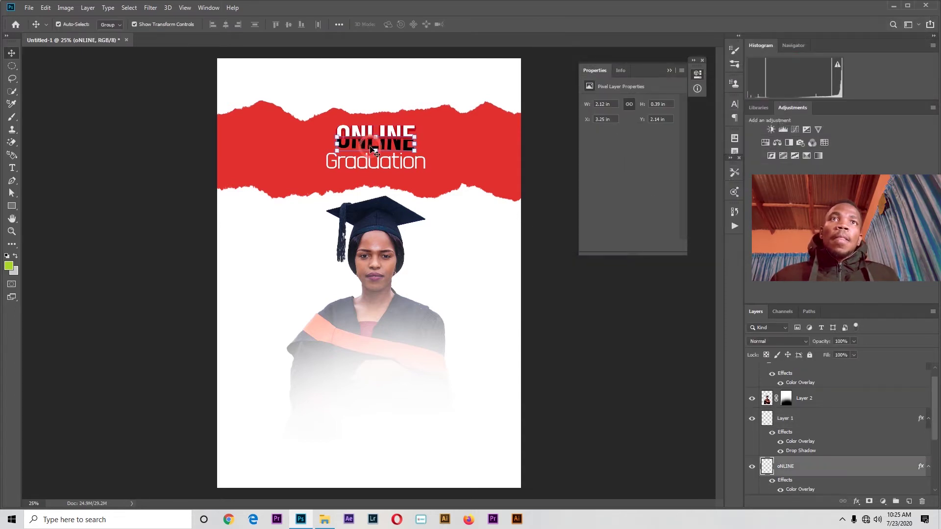
right_click(839, 472)
click(822, 68)
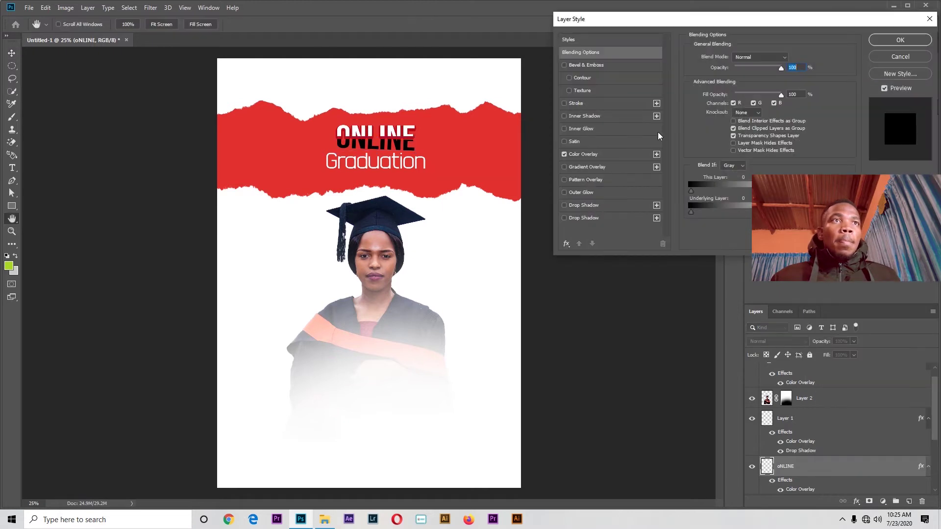
click(564, 167)
click(564, 167)
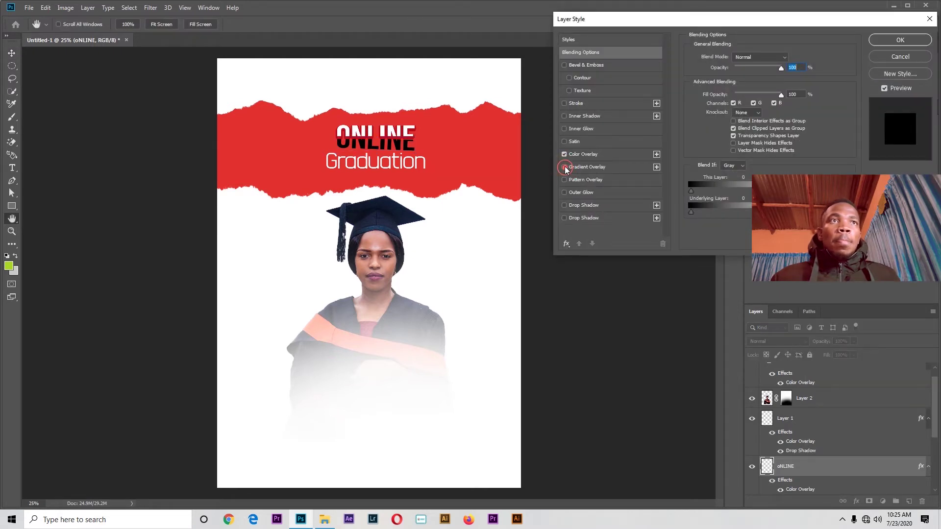
click(564, 218)
click(581, 218)
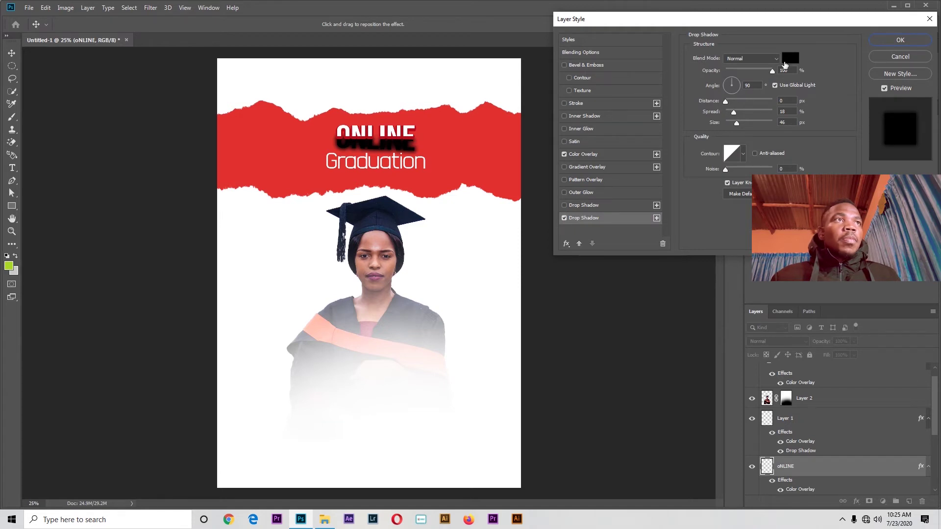
click(787, 59)
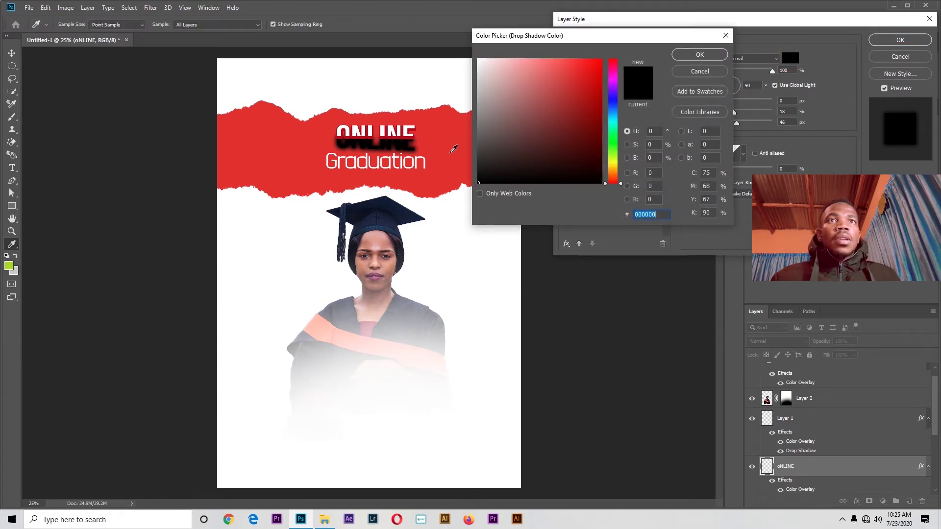
click(450, 217)
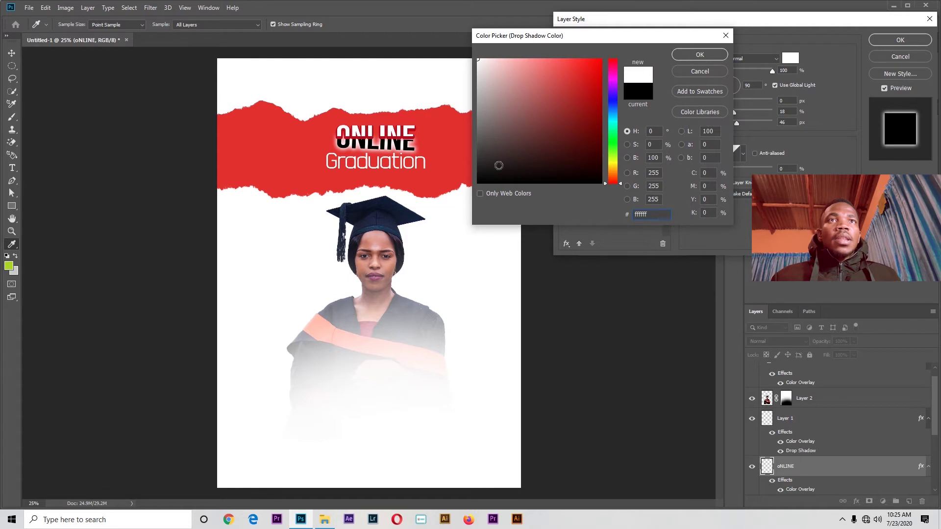
click(685, 73)
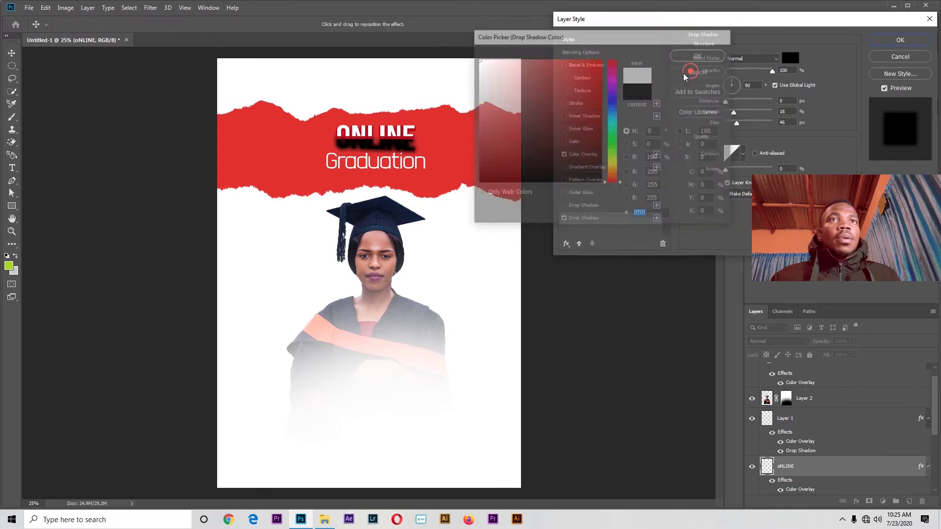
click(900, 40)
click(552, 233)
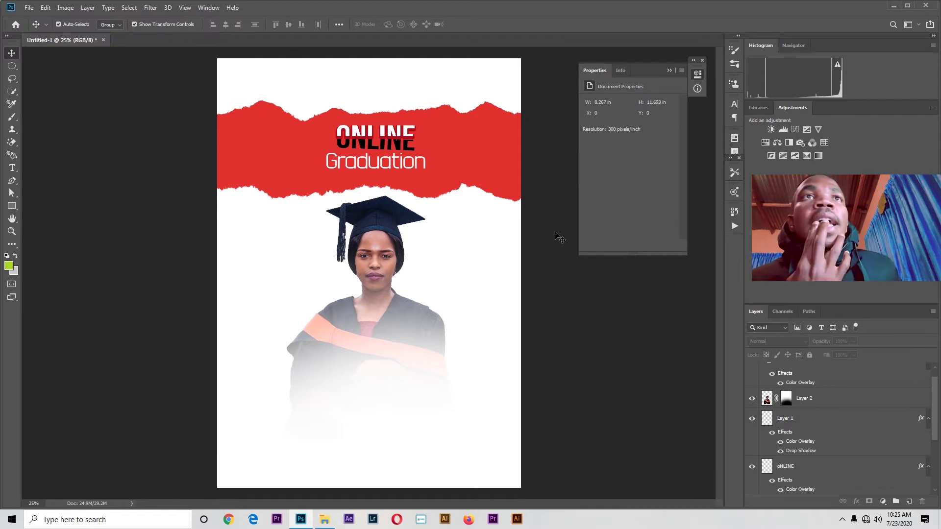
- Hide the Drop Shadow effect on Layer 1
click(785, 424)
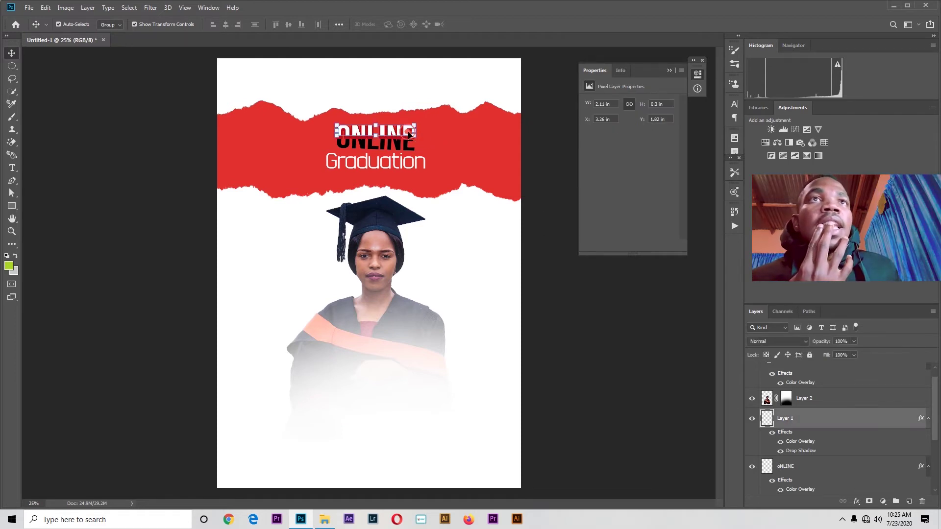
click(780, 450)
click(666, 354)
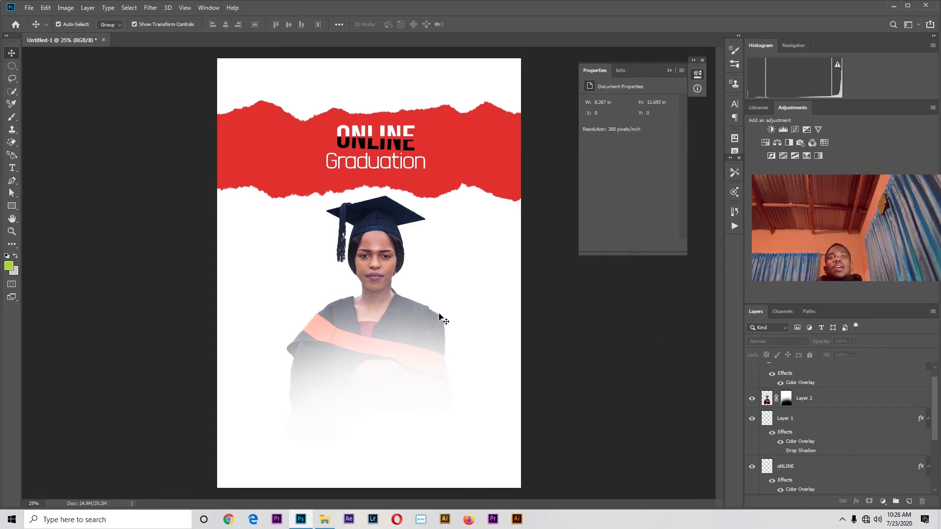
- Move the graduate photo up, and move the red banner, Graduation and ONLINE down the poster
drag(393, 210, 389, 61)
click(587, 302)
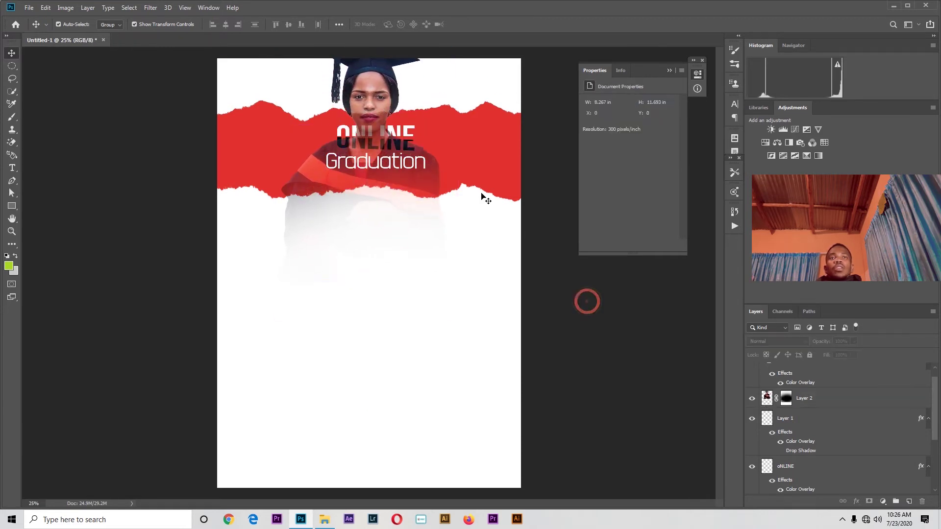
drag(482, 194, 478, 354)
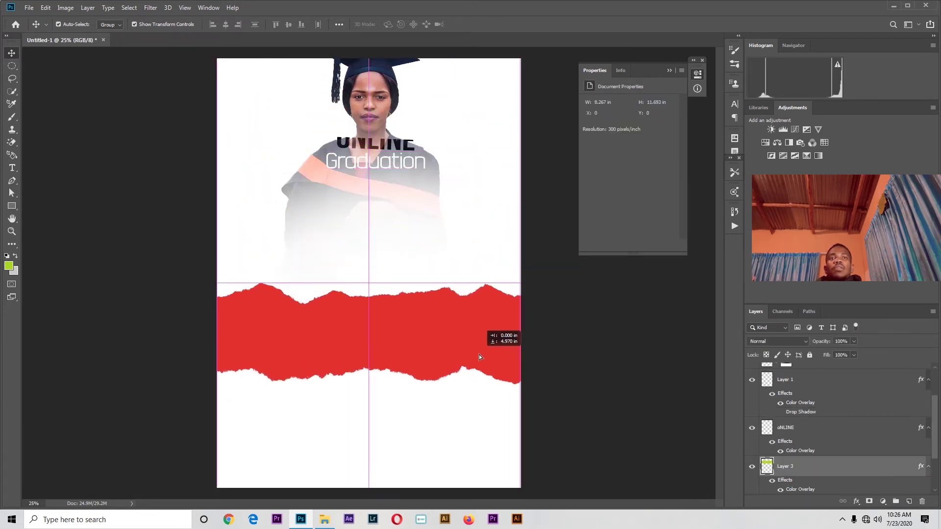
click(606, 340)
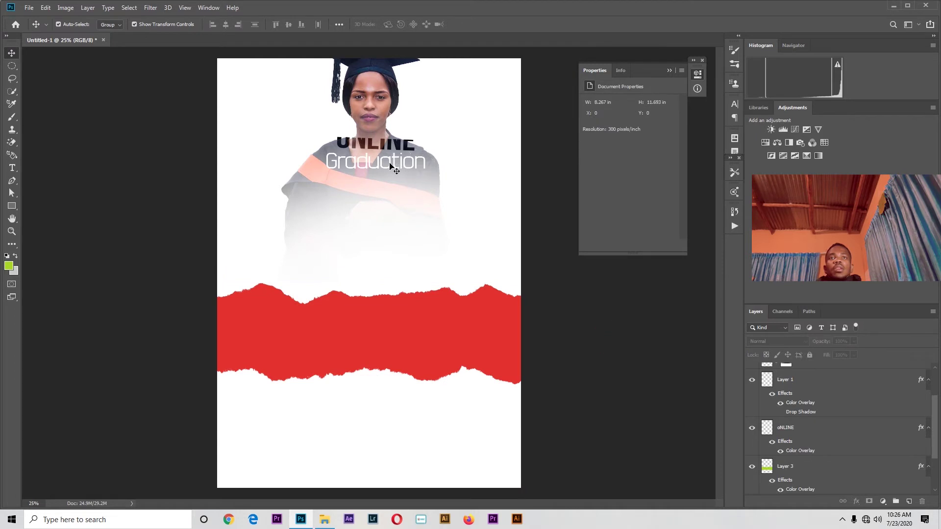
drag(392, 169, 385, 355)
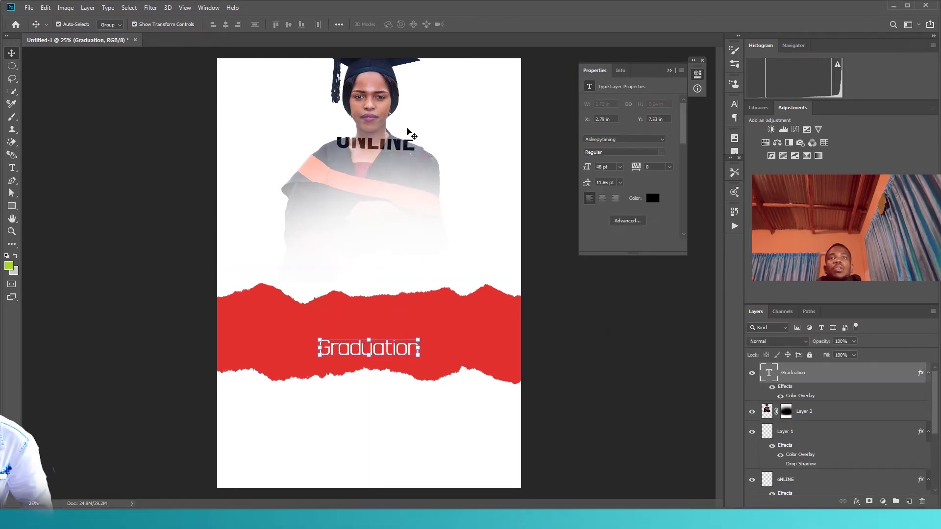
drag(409, 140, 313, 162)
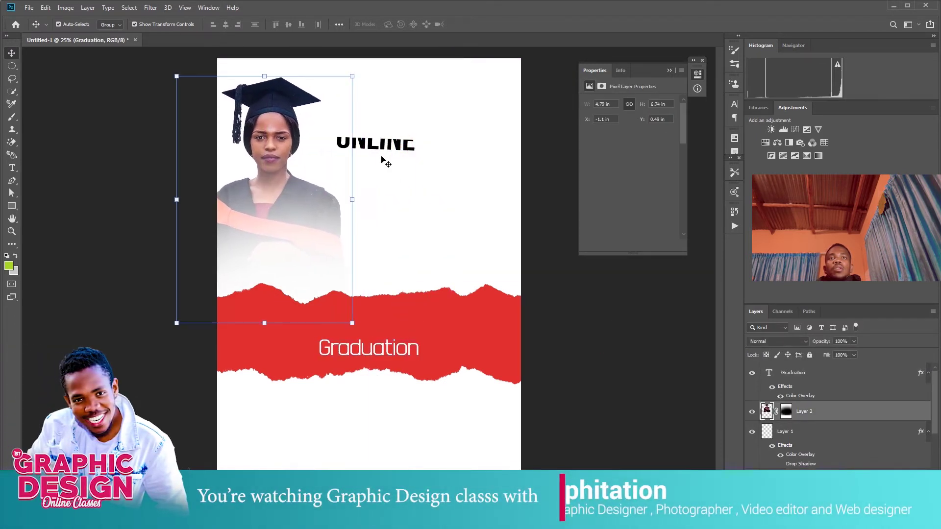
drag(384, 155, 376, 339)
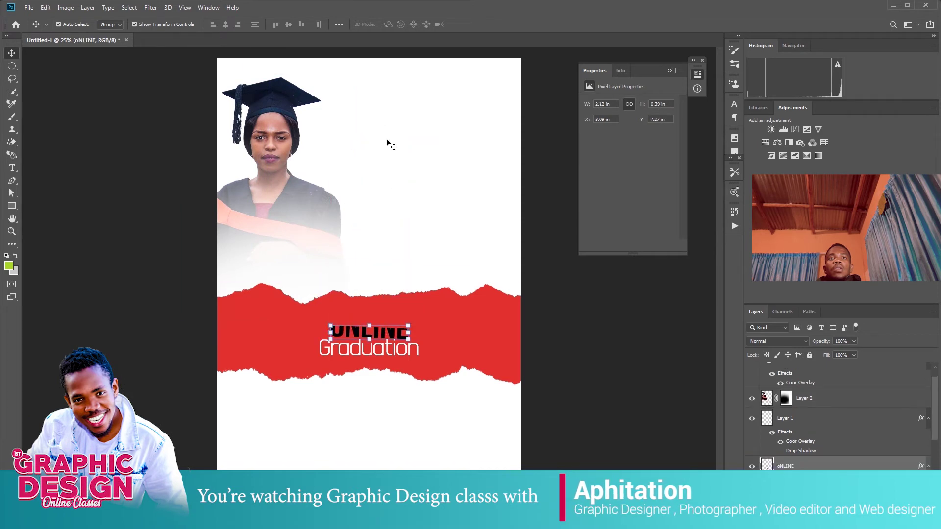
- Move Layer 1 onto the banner behind ONLINE and re-centre the graduate photo
click(379, 147)
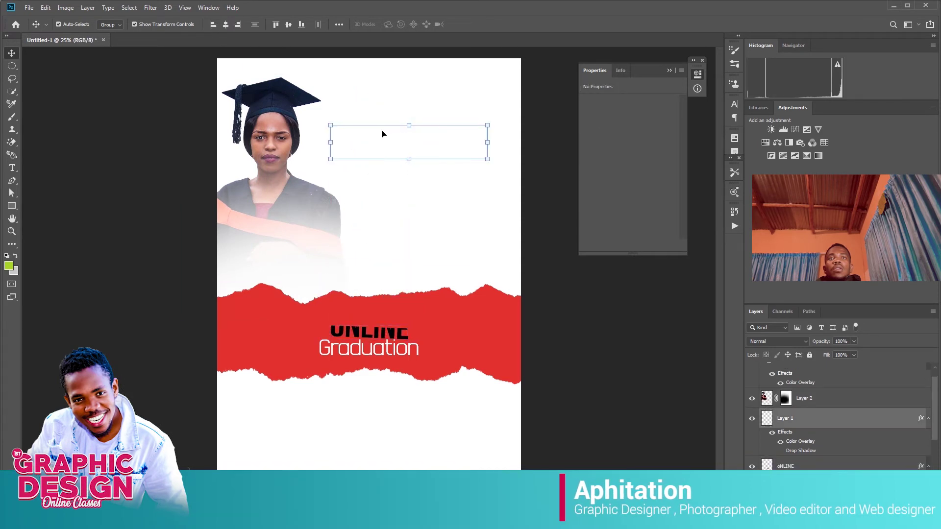
drag(383, 133, 382, 196)
click(385, 160)
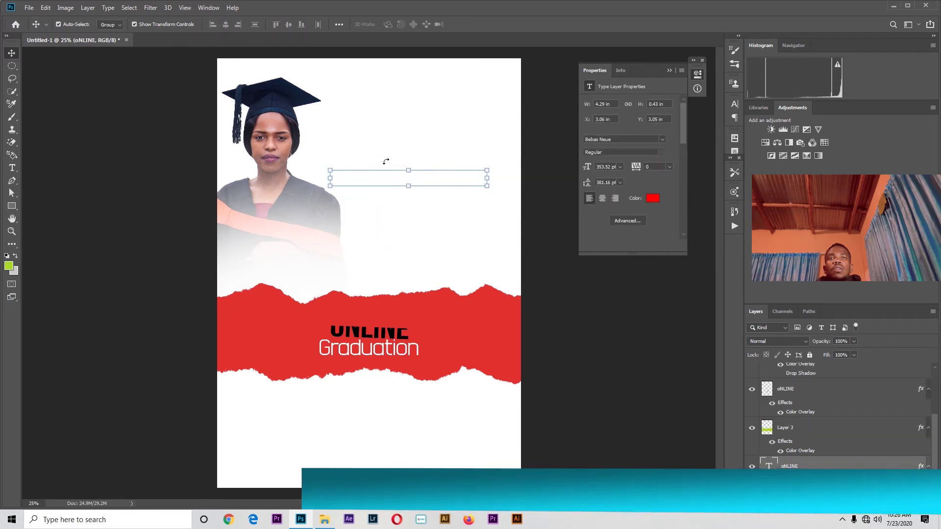
drag(365, 120, 392, 157)
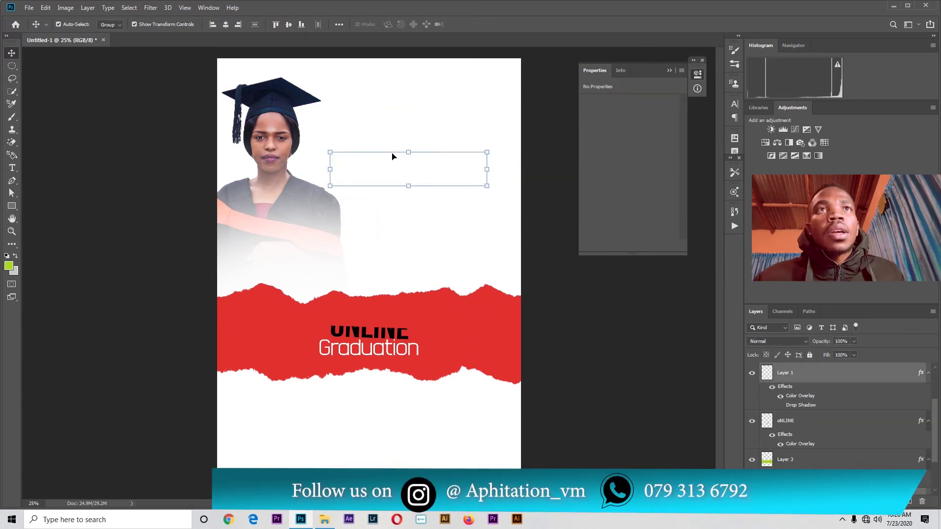
click(380, 143)
click(377, 158)
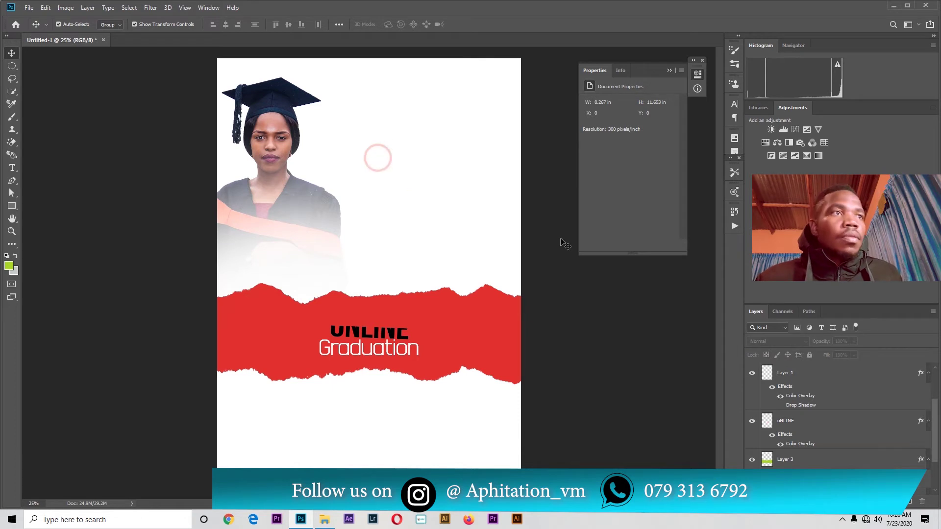
click(804, 373)
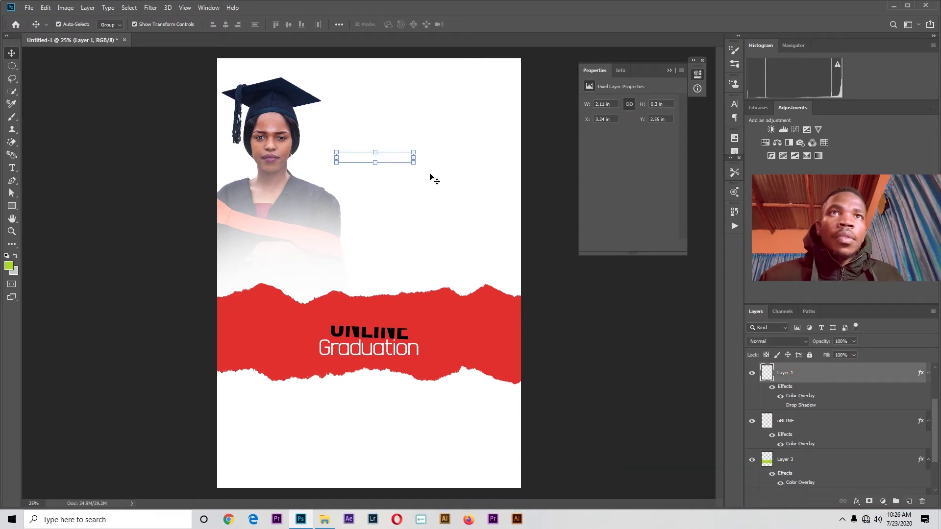
drag(382, 158, 377, 322)
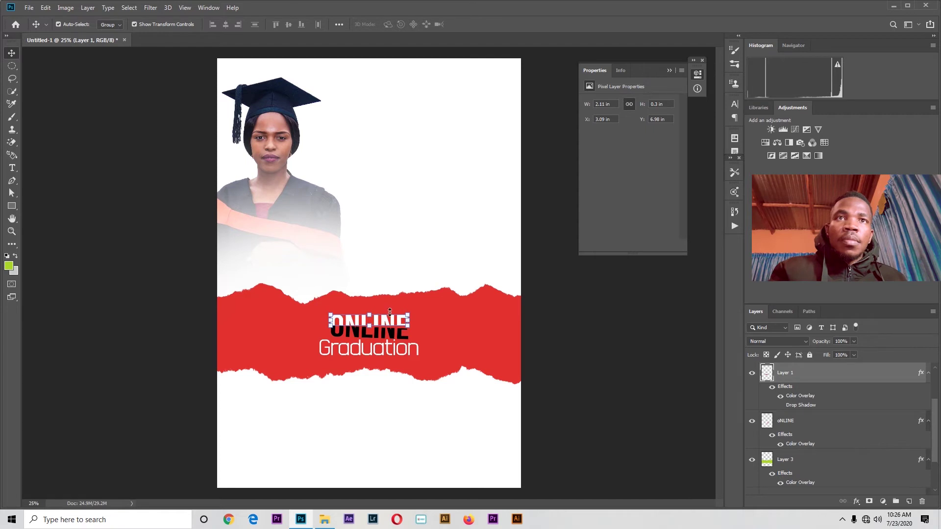
click(573, 325)
drag(251, 167, 392, 236)
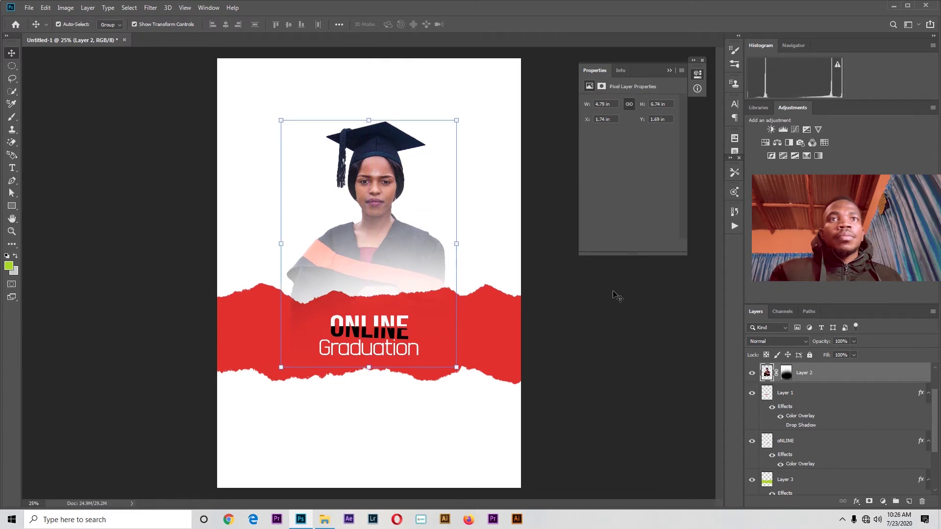
click(630, 316)
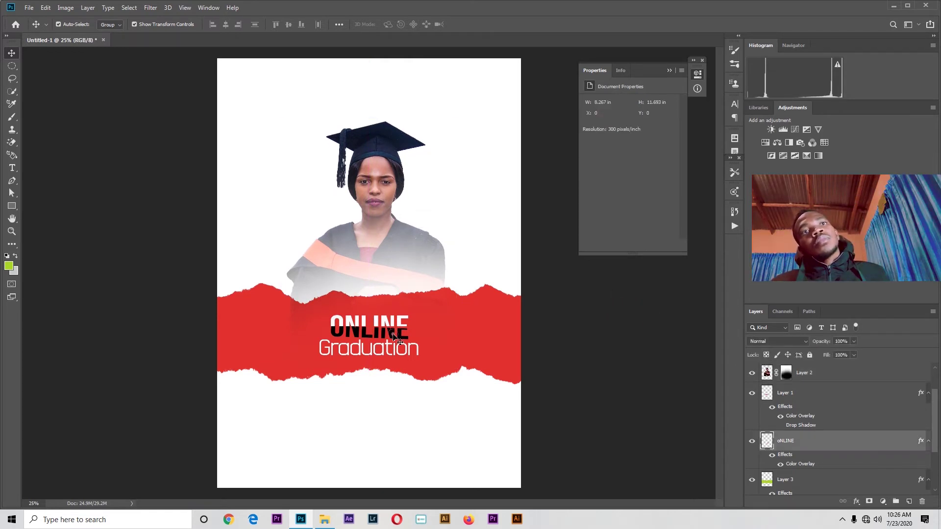
- Replace the torn band's colour overlay with a teal-to-cyan Gradient Overlay
click(463, 328)
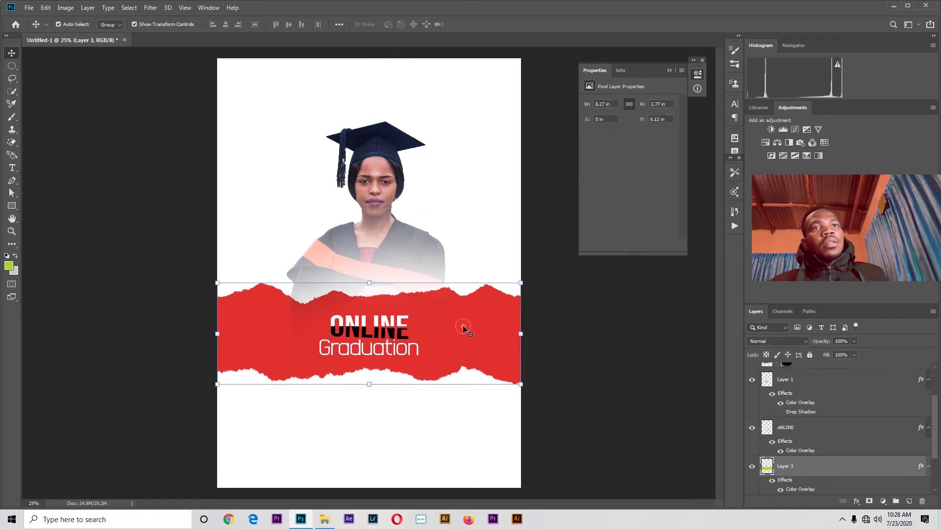
right_click(826, 465)
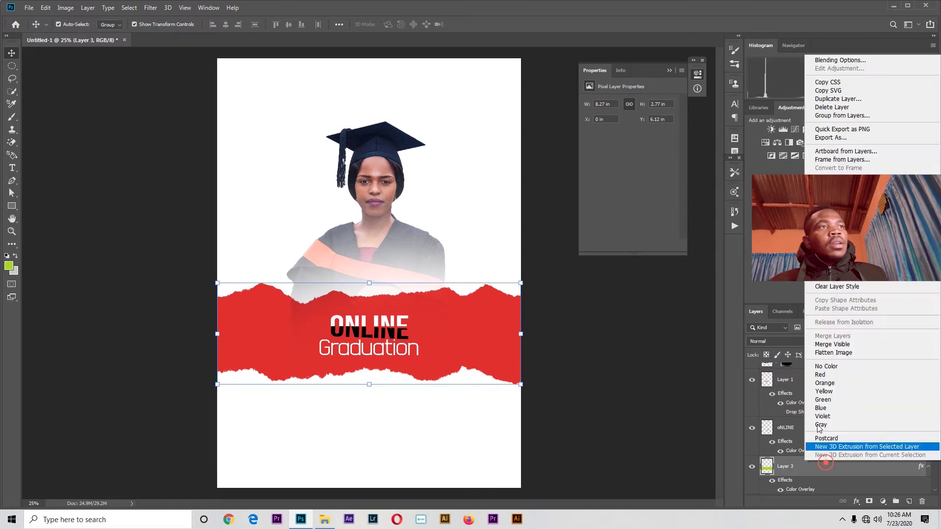
click(841, 61)
click(564, 154)
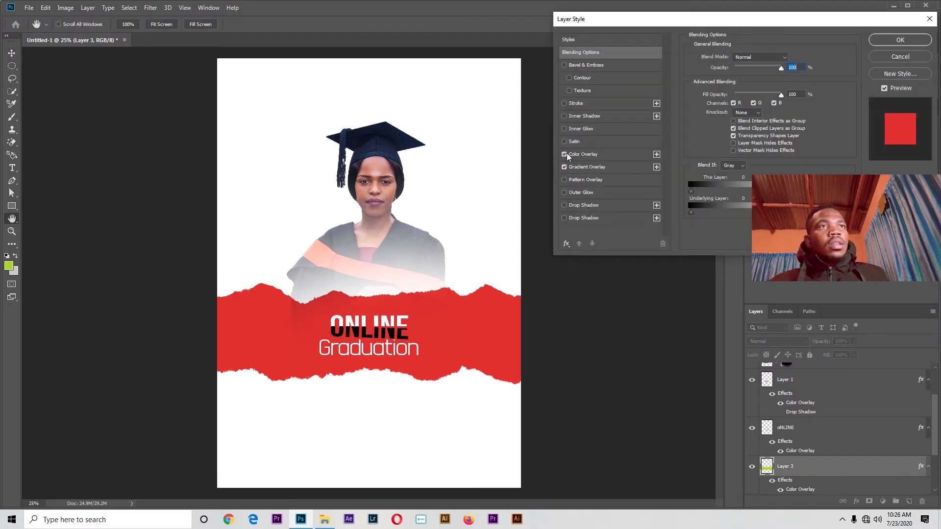
click(564, 167)
click(594, 169)
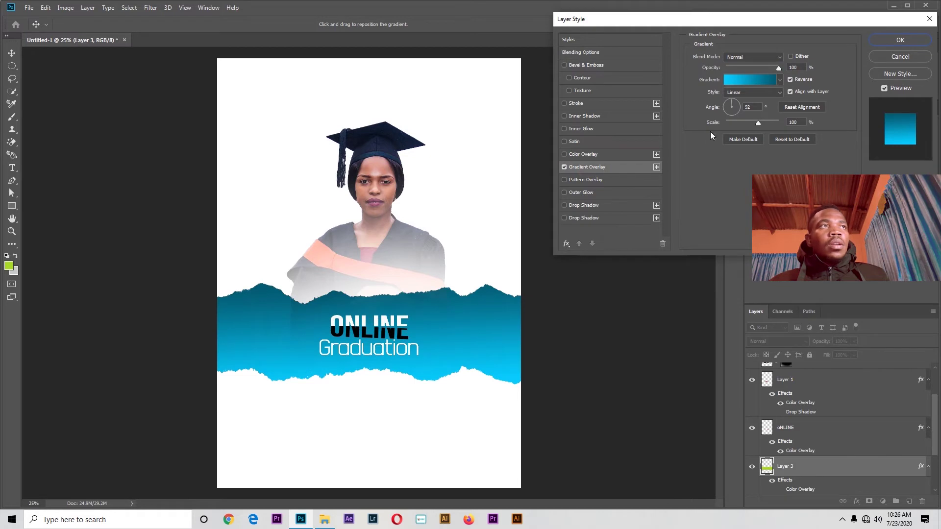
click(886, 42)
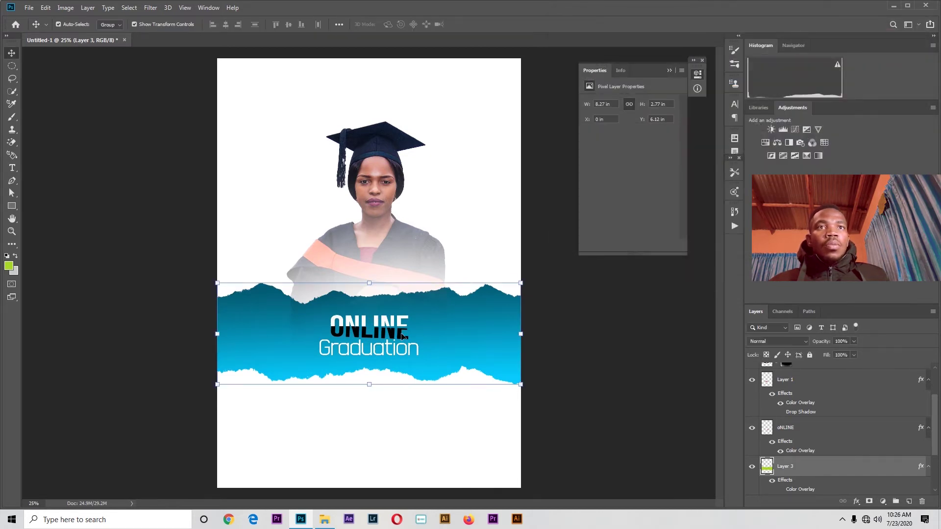
- Swap ONLINE's colour overlay for a gradient overlay and test a drop shadow
click(402, 336)
right_click(805, 436)
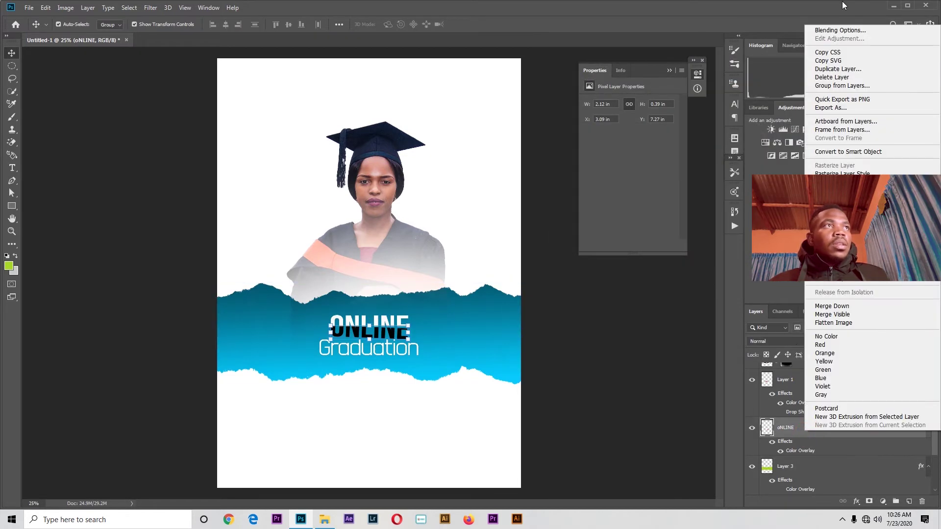
click(847, 30)
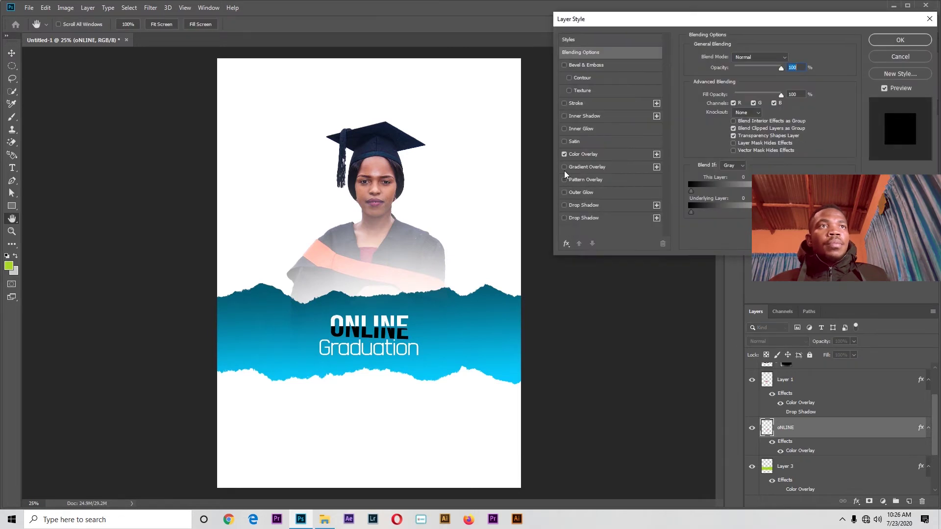
click(564, 167)
click(564, 154)
click(583, 167)
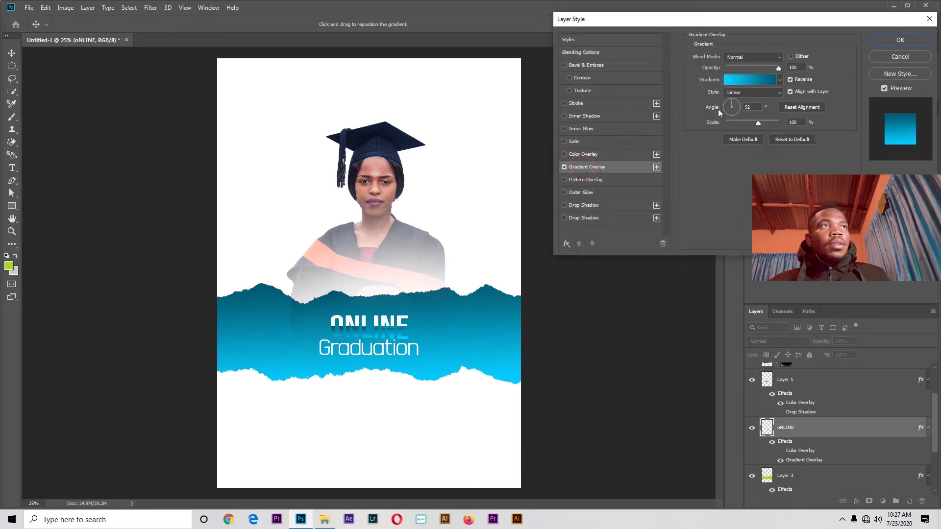
click(564, 218)
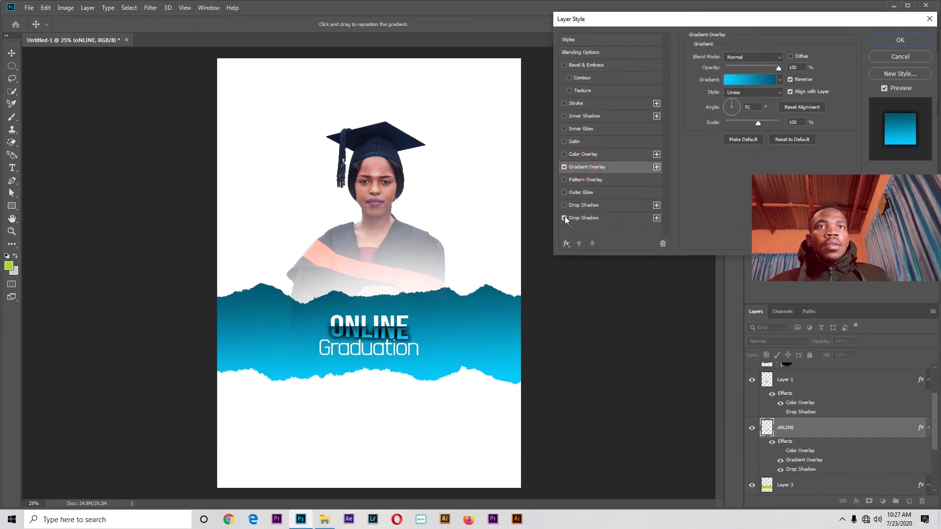
click(565, 217)
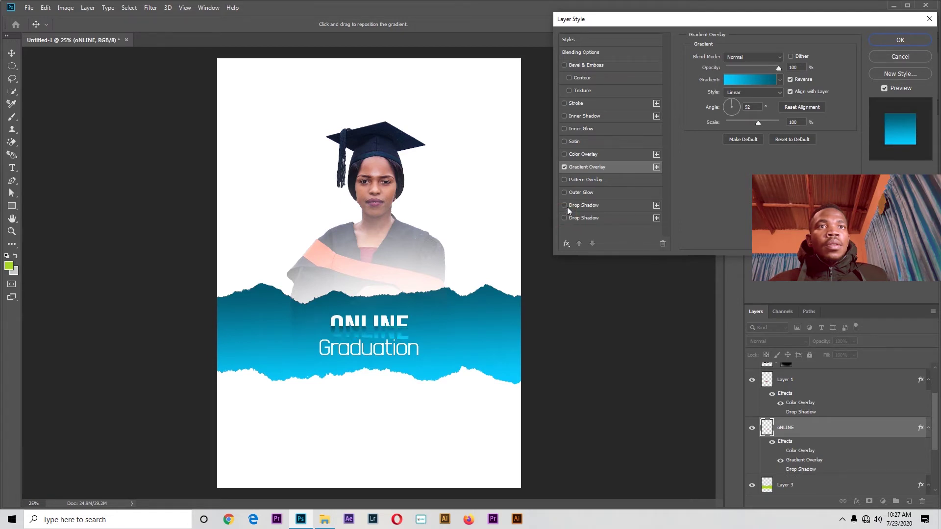
- Compare ONLINE with and without colour overlay, remove its gradient, and apply it red
click(564, 154)
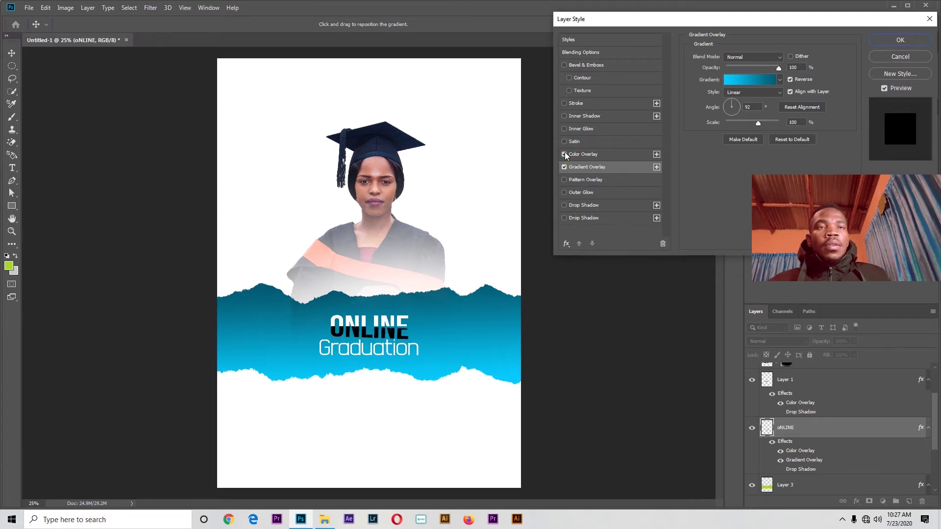
click(564, 155)
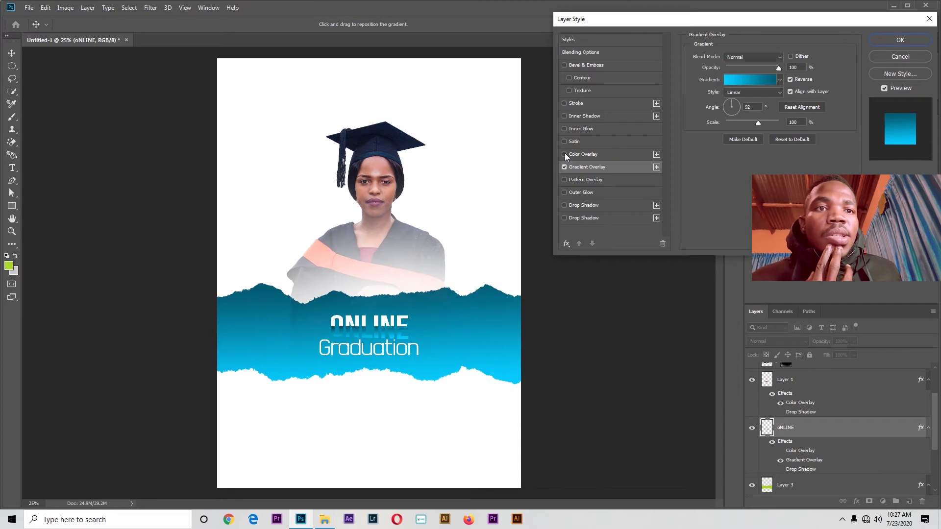
click(564, 154)
click(564, 154)
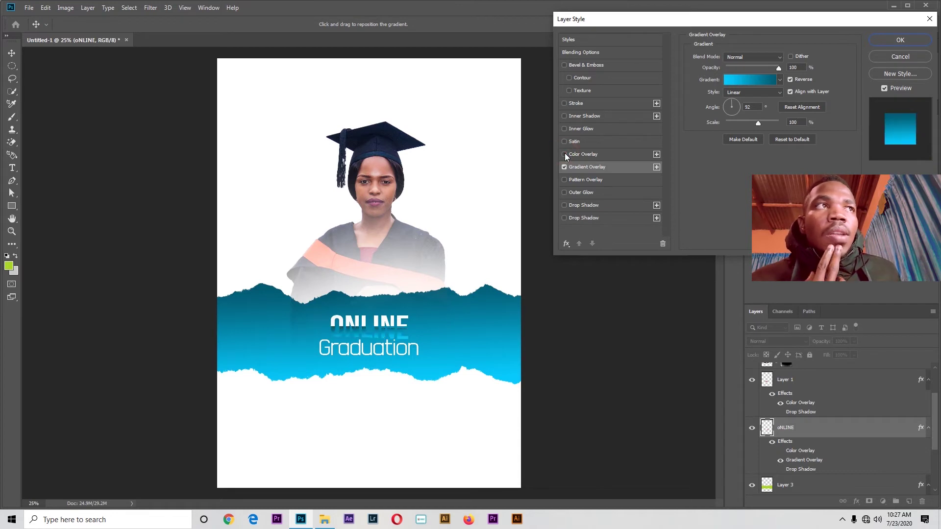
double_click(564, 154)
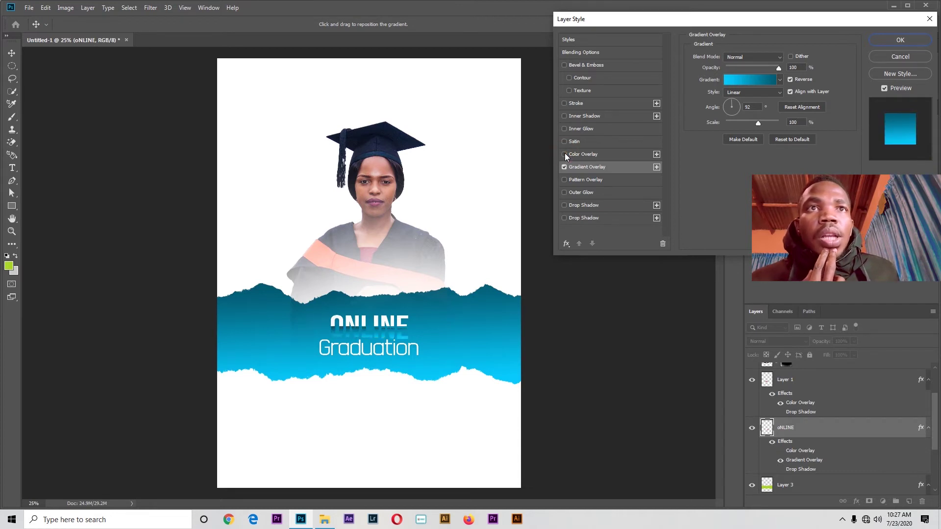
click(565, 154)
click(564, 155)
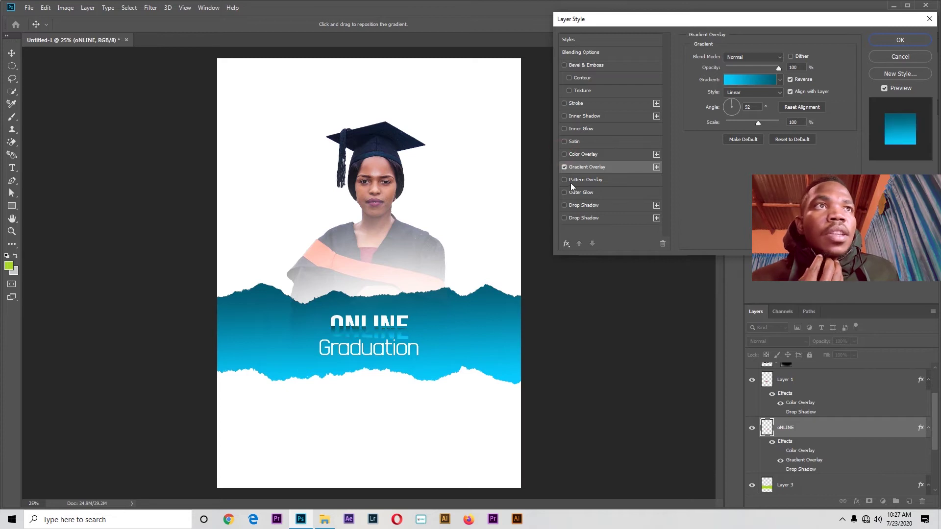
click(564, 168)
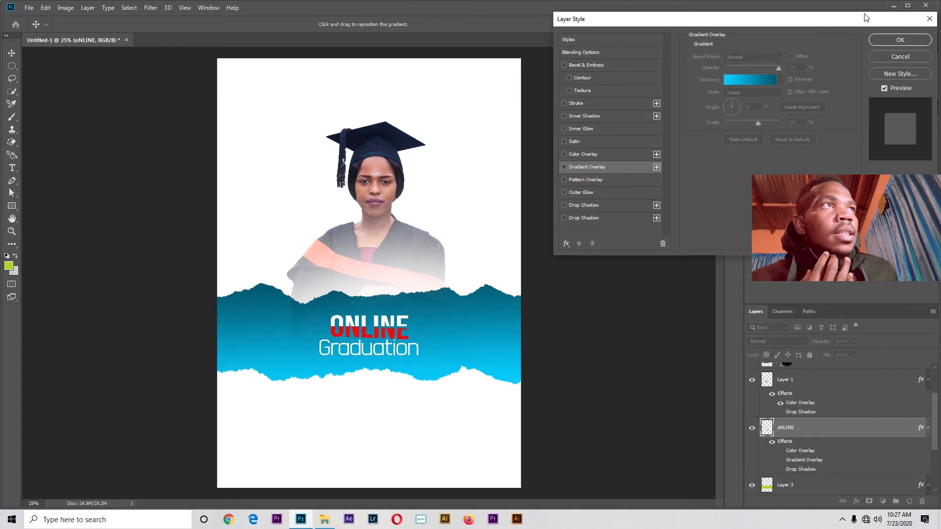
click(882, 43)
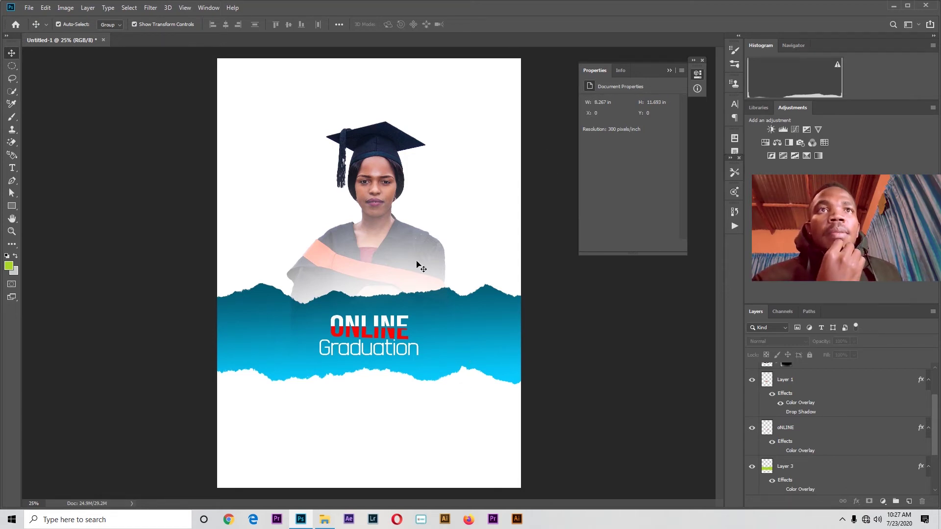
- Shift the graduate photo left and raise the blue band slightly
drag(419, 266, 373, 250)
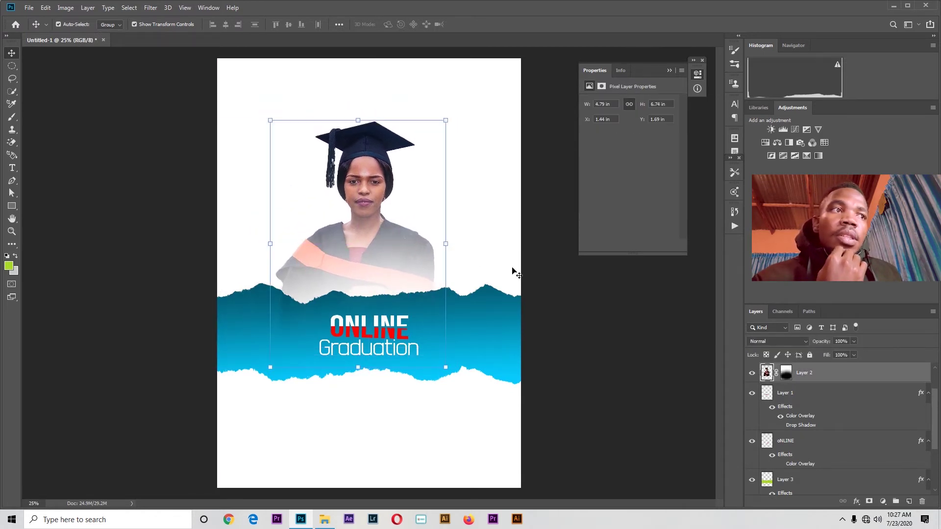
click(529, 279)
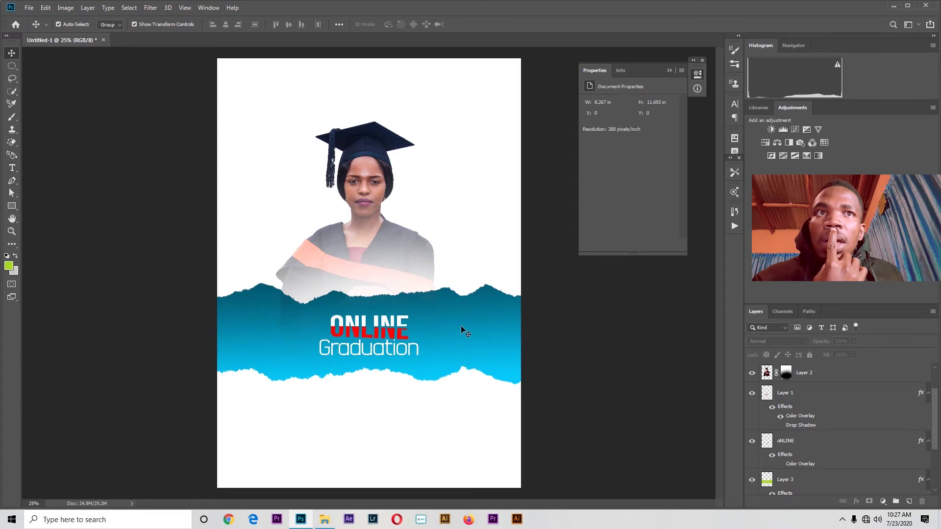
mouse_move(470, 323)
mouse_down()
mouse_move(471, 289)
mouse_move(469, 315)
mouse_up()
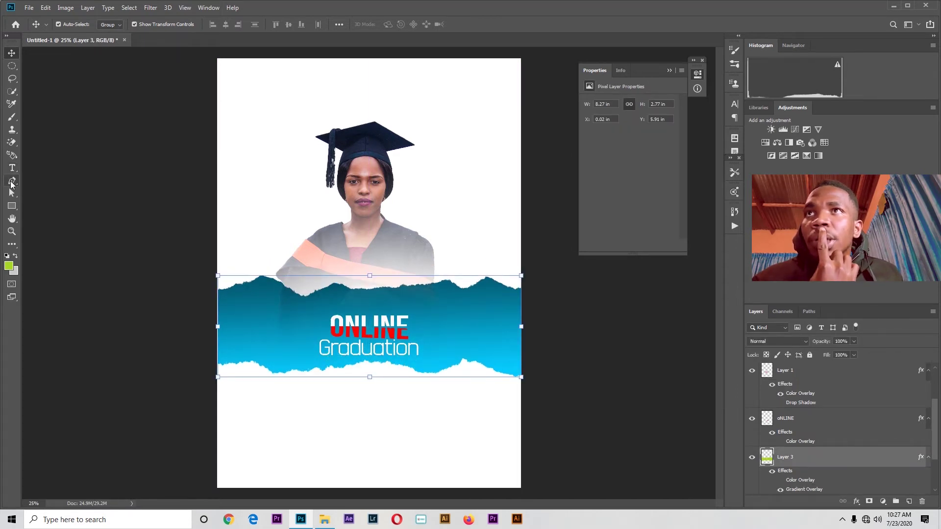
- Align the blue band flush with the left page edge and move the photo higher
click(10, 182)
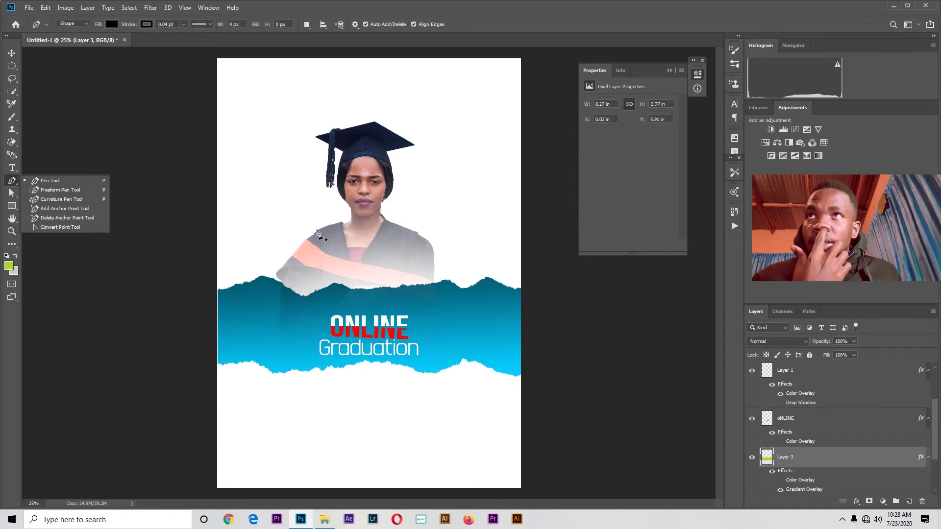
key(v)
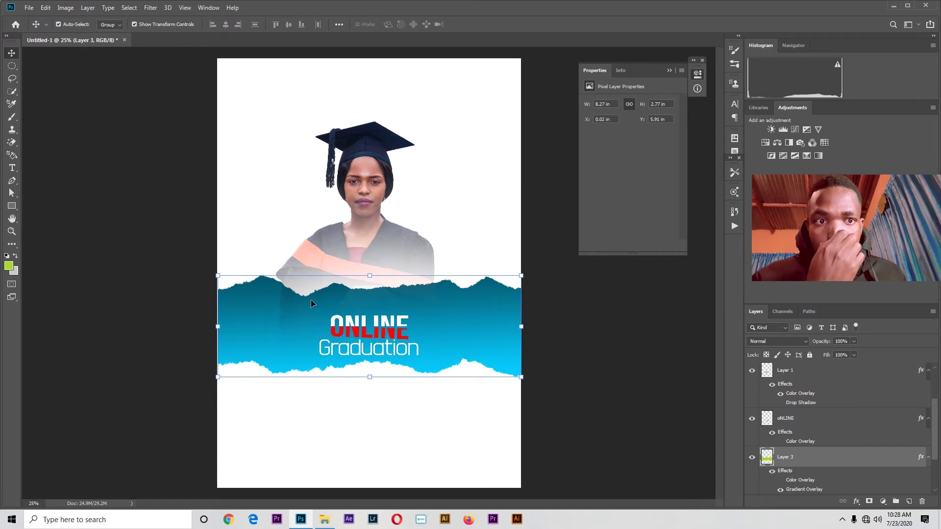
drag(333, 305, 325, 304)
click(557, 312)
drag(341, 216, 341, 181)
click(629, 347)
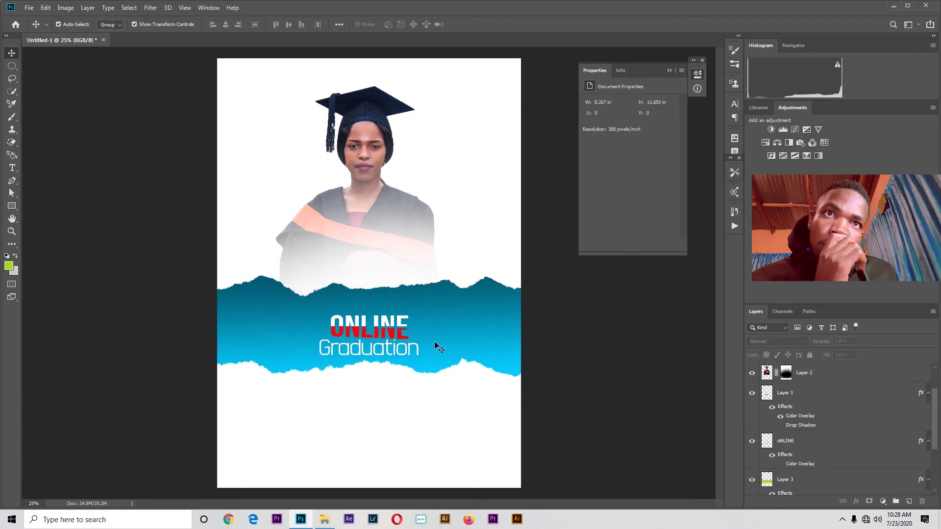
- Give the ONLINE text layer a white Color Overlay layer style
click(396, 339)
right_click(787, 441)
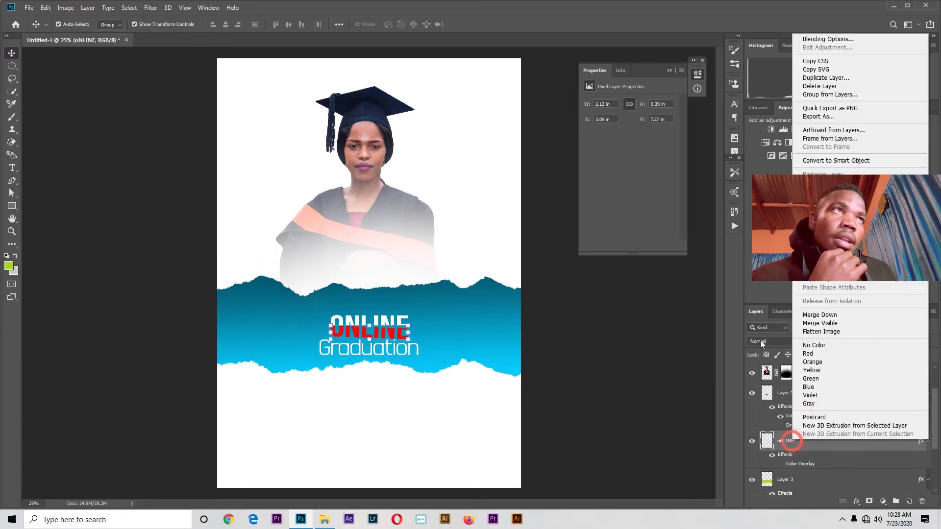
click(817, 40)
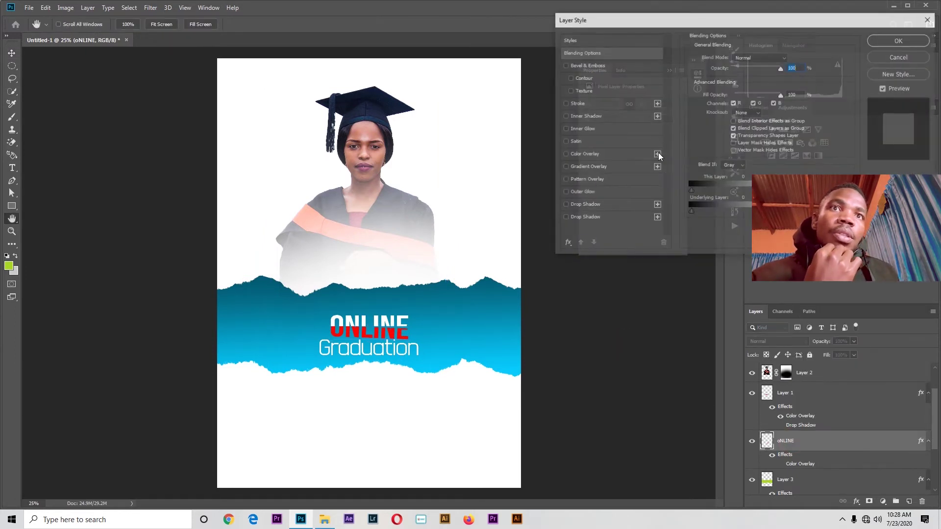
click(564, 167)
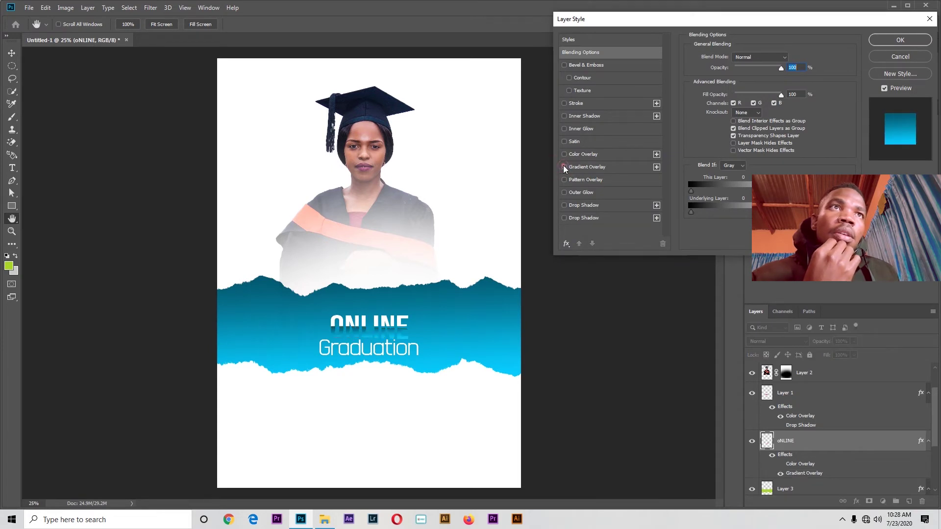
click(564, 167)
click(564, 154)
click(584, 155)
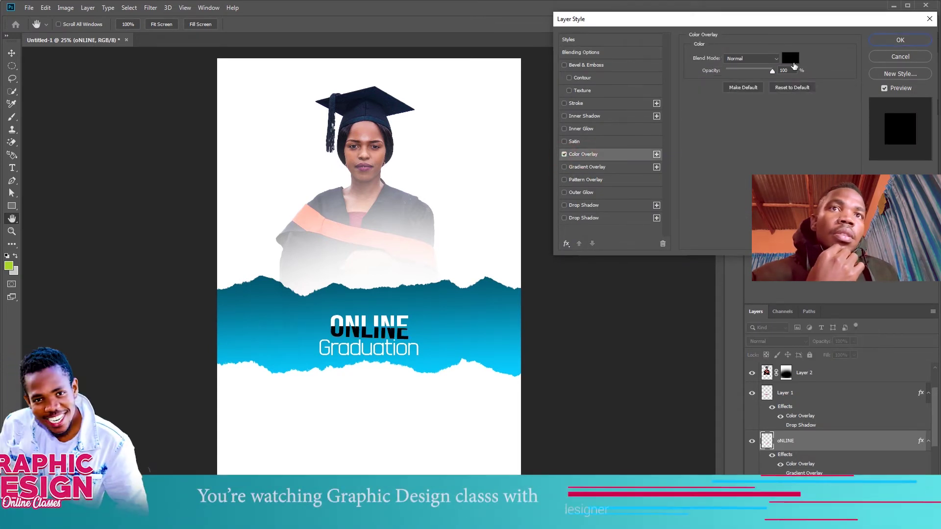
click(790, 58)
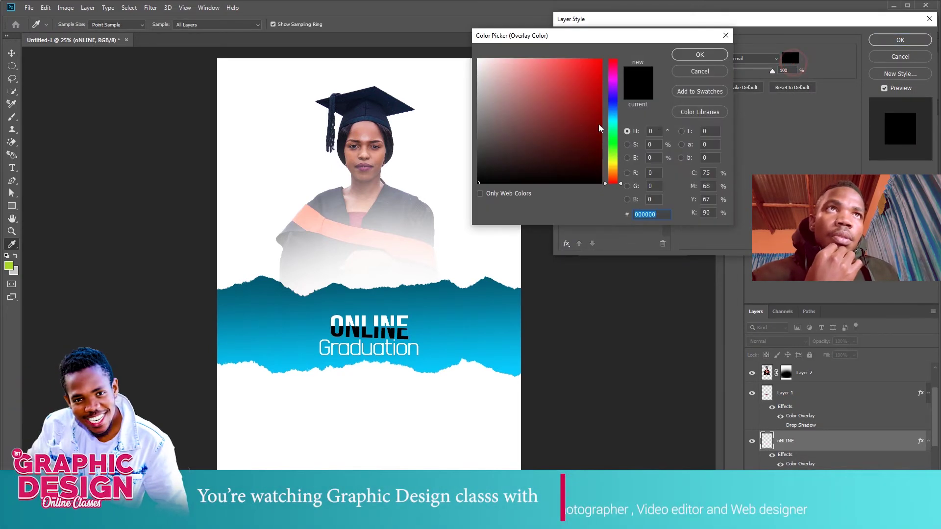
click(695, 55)
click(900, 40)
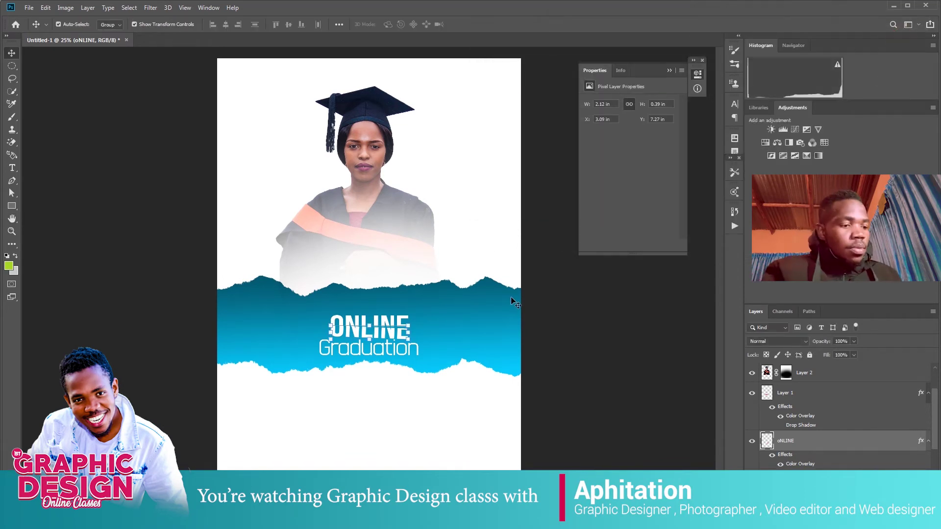
- Nudge the Graduation text, then move the teal torn band and the graduate photo lower
click(569, 331)
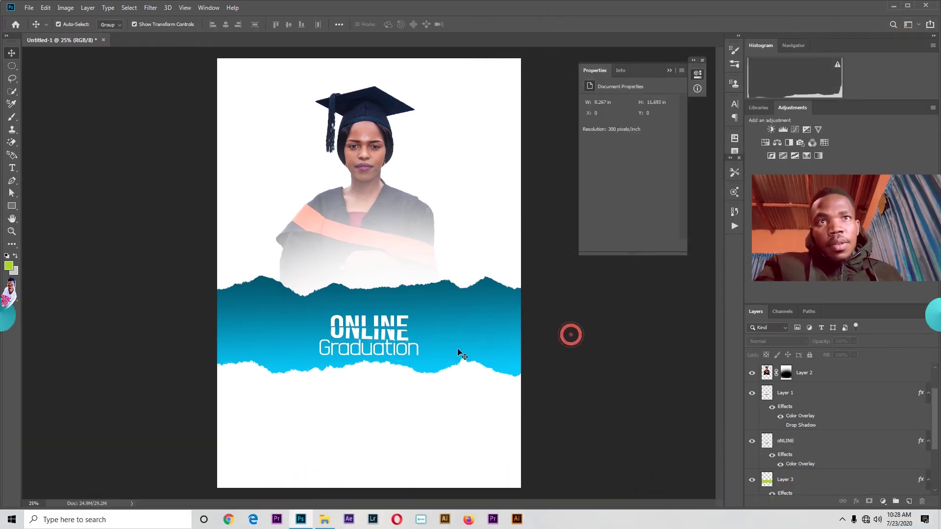
drag(385, 351, 387, 349)
click(562, 366)
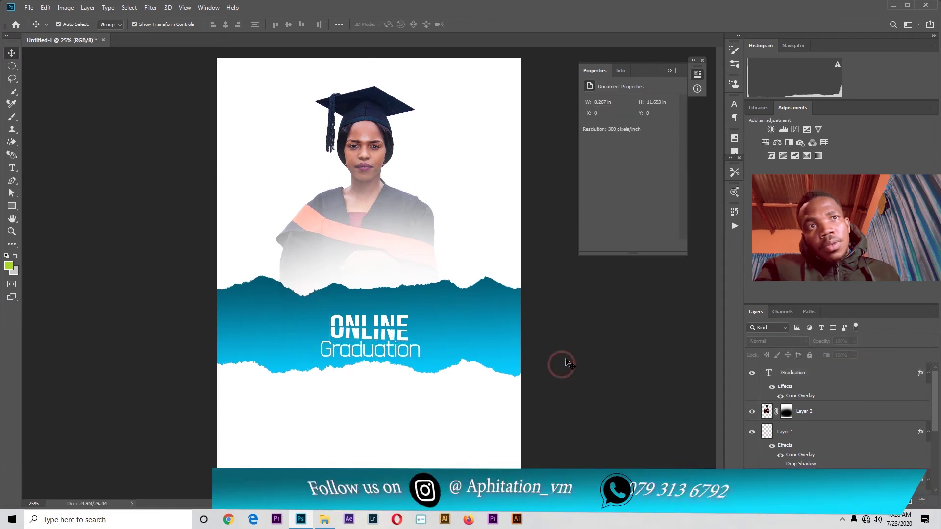
drag(462, 340, 466, 350)
click(619, 361)
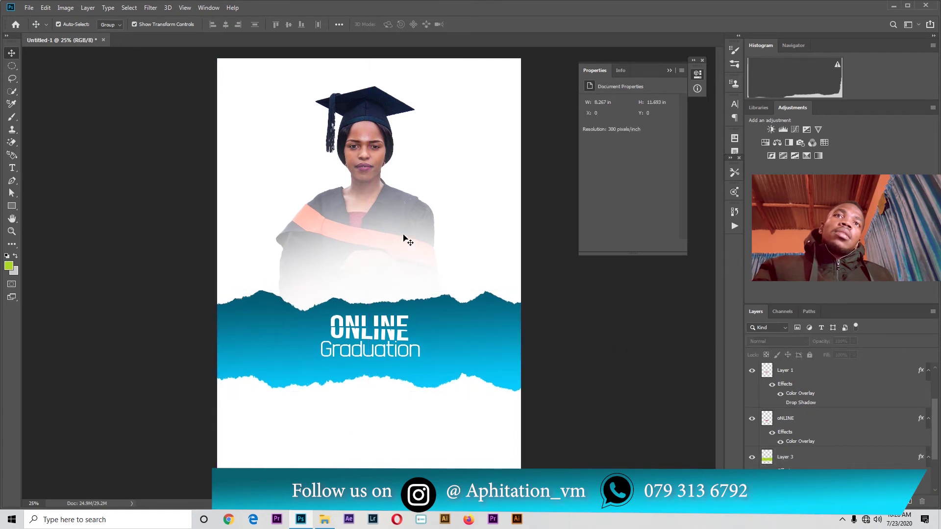
drag(400, 235, 404, 267)
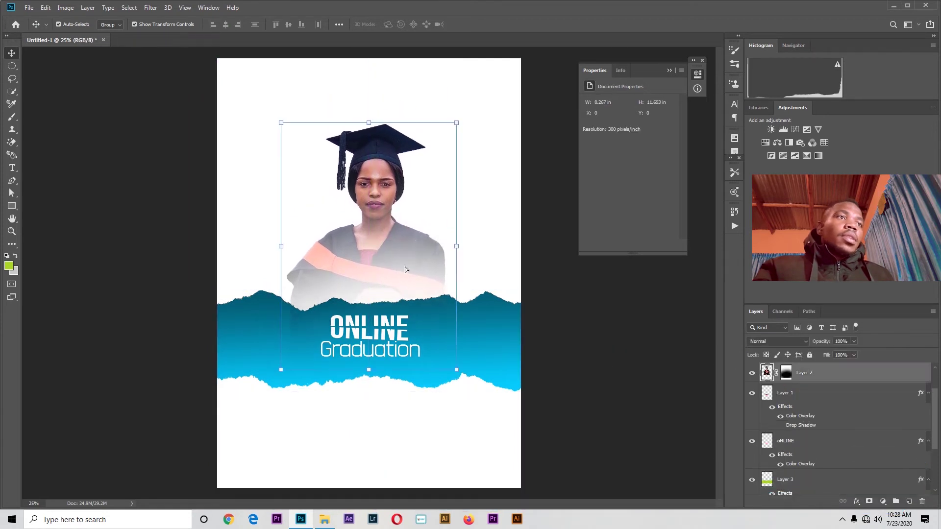
- Move the photo layer below the teal band layer and shift the photo slightly left
drag(826, 383, 823, 416)
click(622, 361)
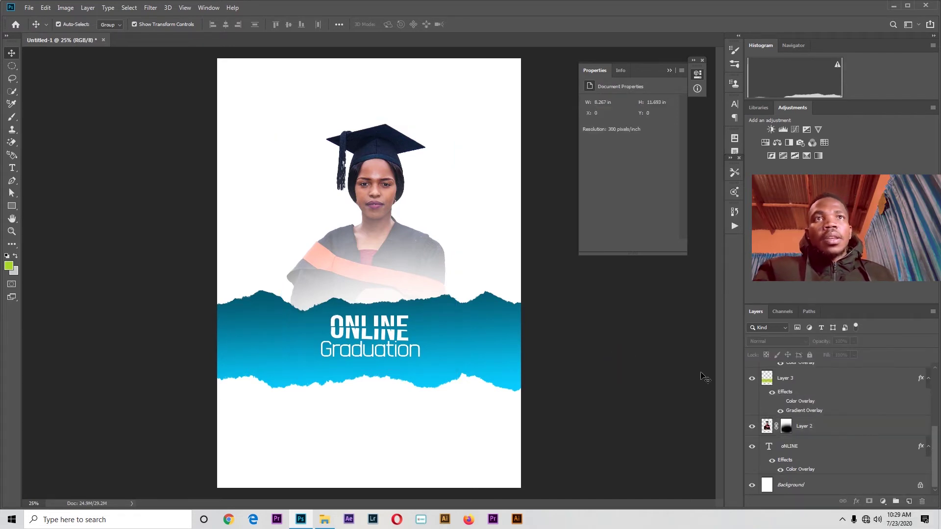
drag(371, 276, 355, 264)
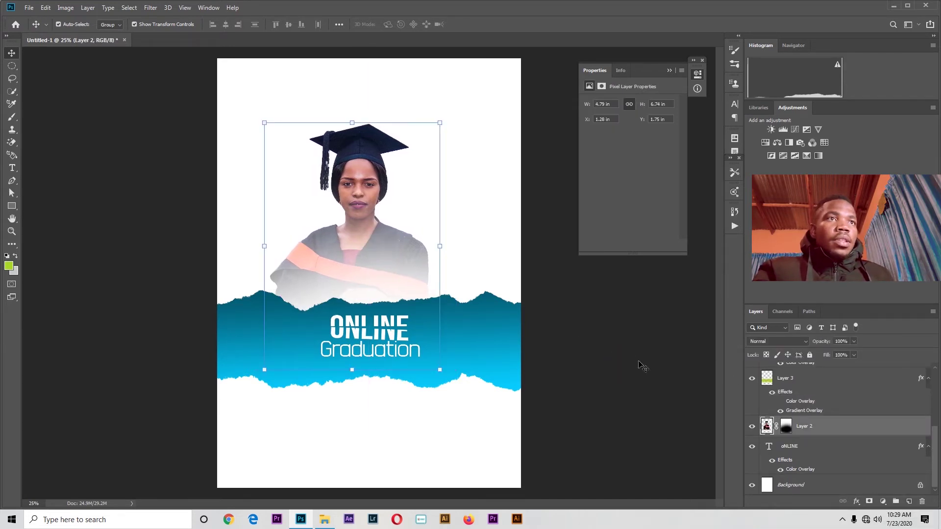
click(574, 335)
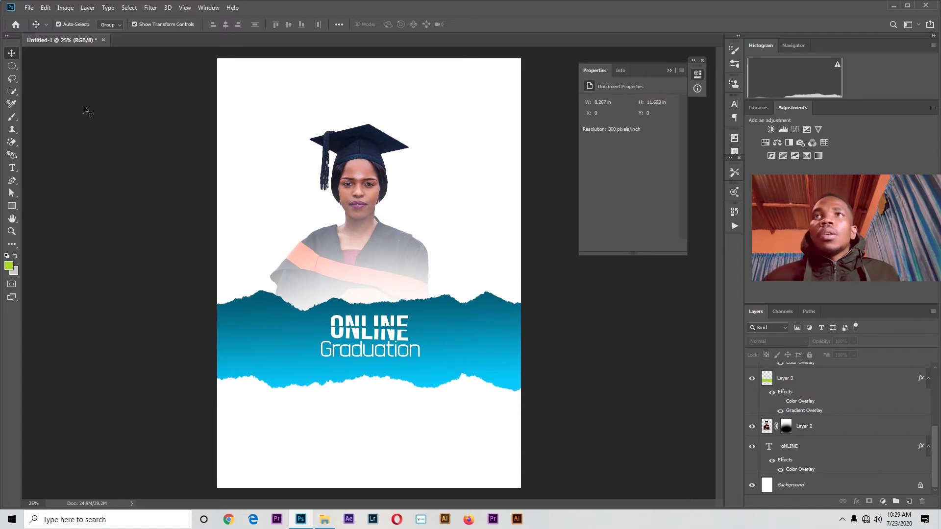
click(13, 183)
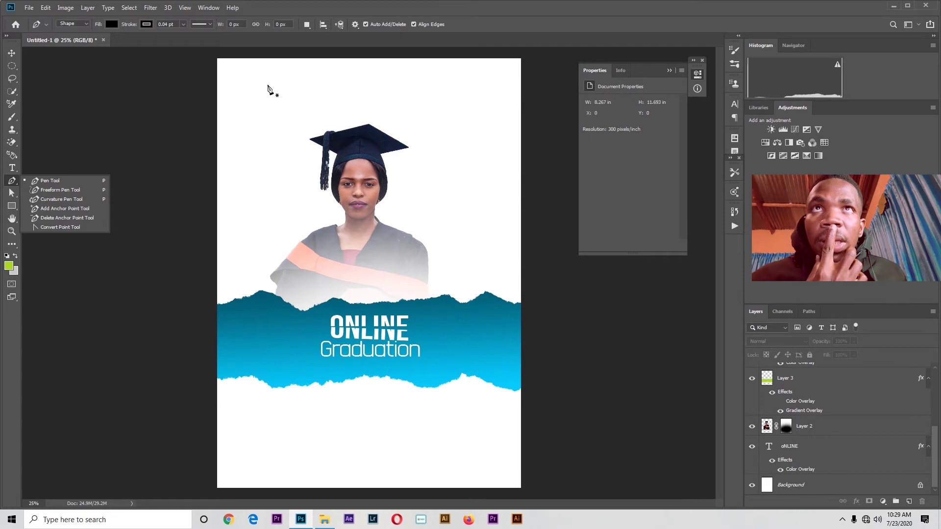
- Draw a black four-cornered angled shape with the Pen tool in Shape mode
click(267, 85)
click(241, 127)
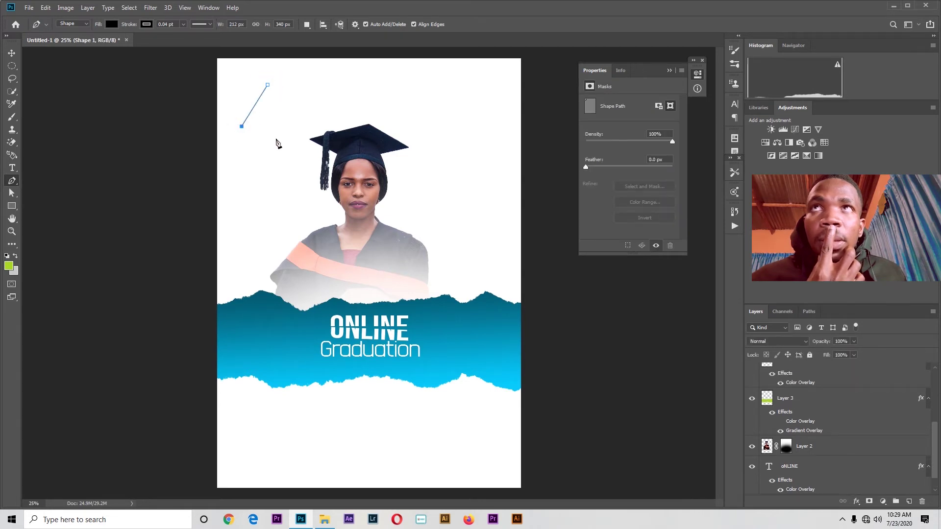
click(283, 146)
click(317, 103)
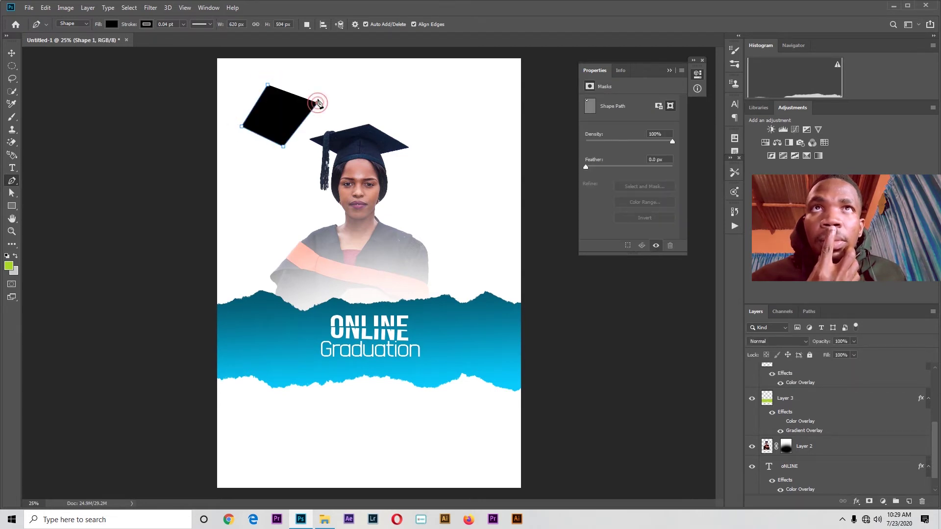
click(268, 85)
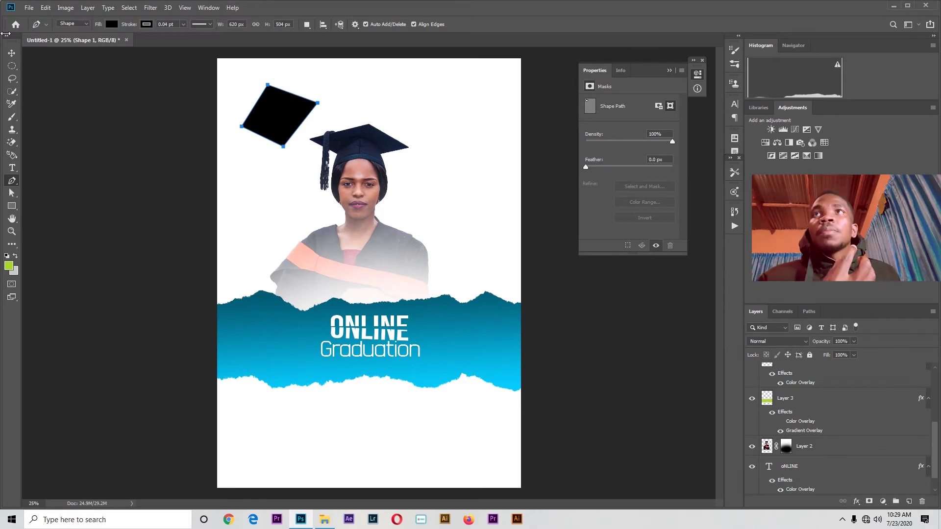
- Place the shape and two copies on the ONLINE Graduation text, layered below the text
click(12, 53)
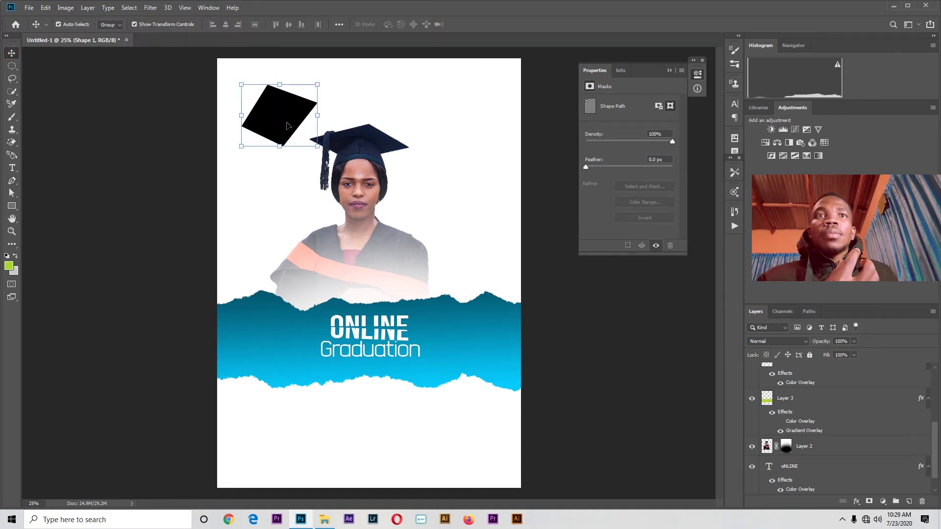
drag(287, 121, 418, 339)
click(566, 333)
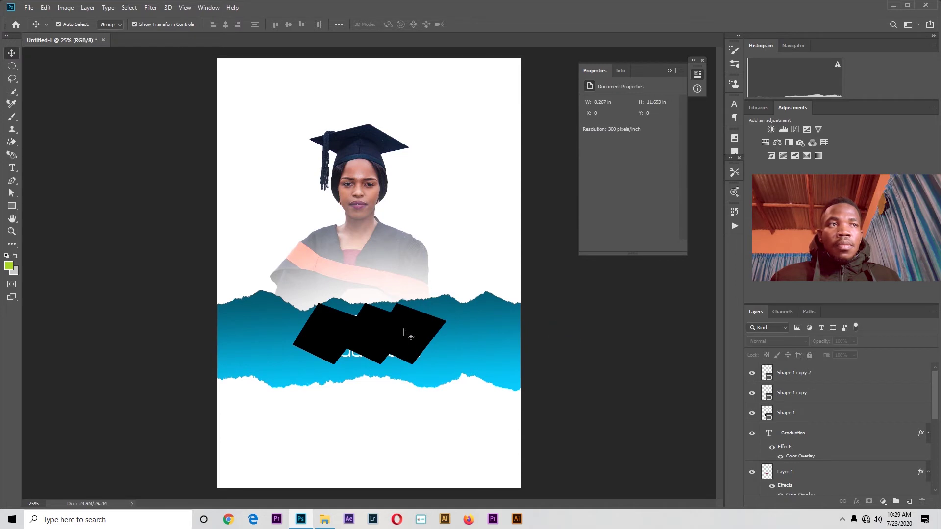
click(421, 338)
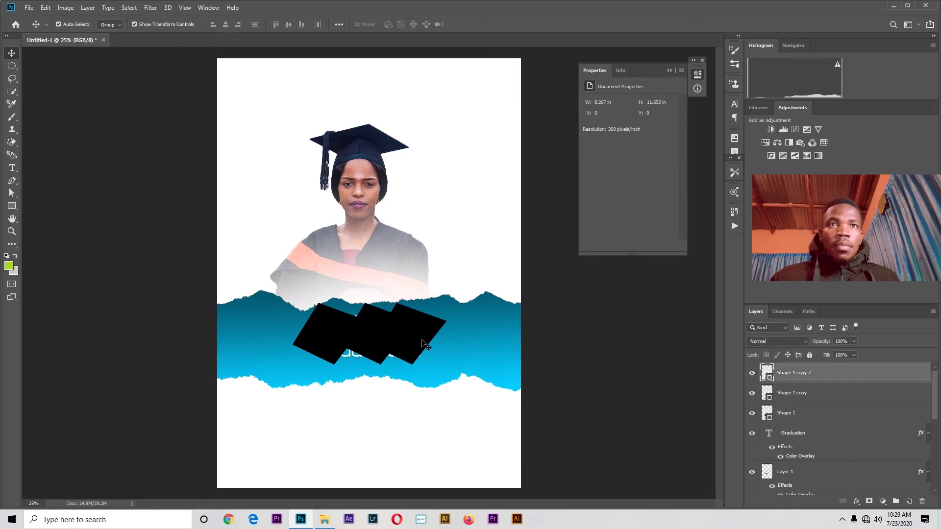
shift+click(329, 339)
shift+click(365, 331)
drag(800, 386, 804, 431)
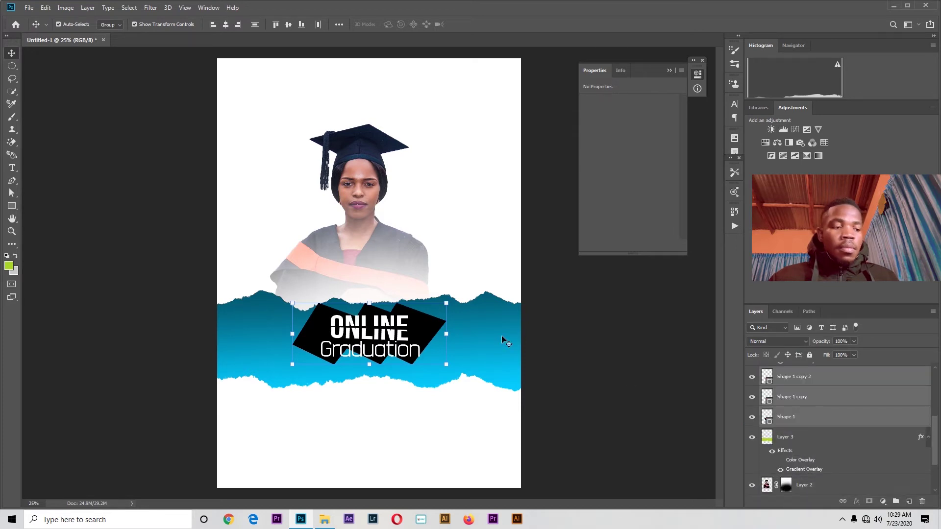
- Nudge the three black shapes down with the arrow keys
key(shift+Down)
key(shift+Down)
key(shift+Down)
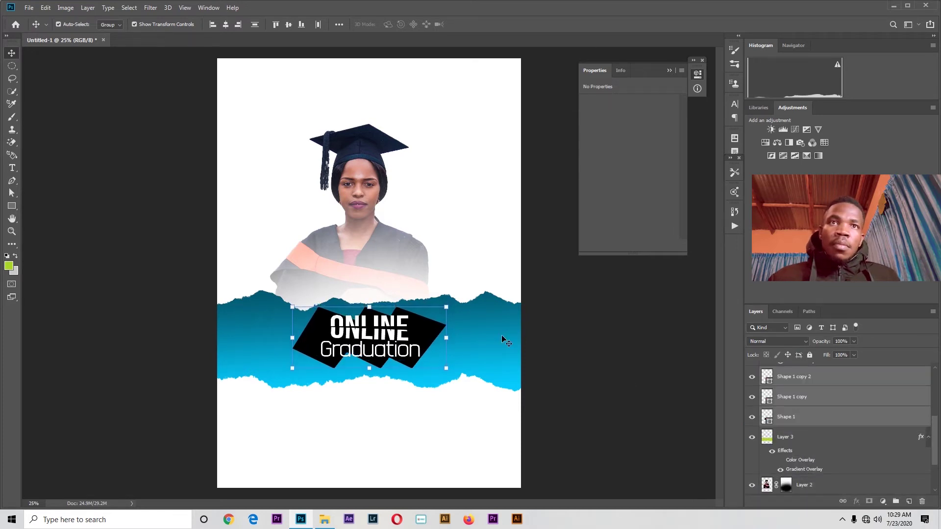
key(Down)
key(Down)
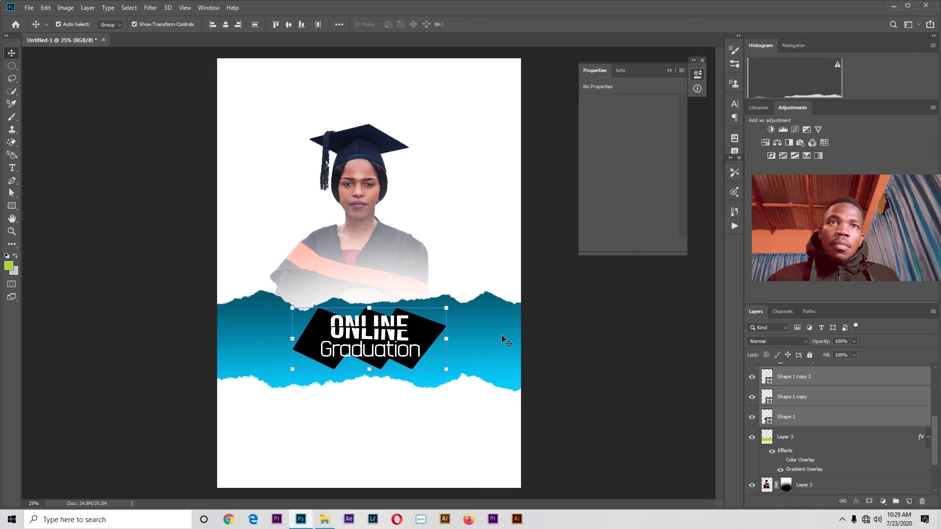
click(613, 357)
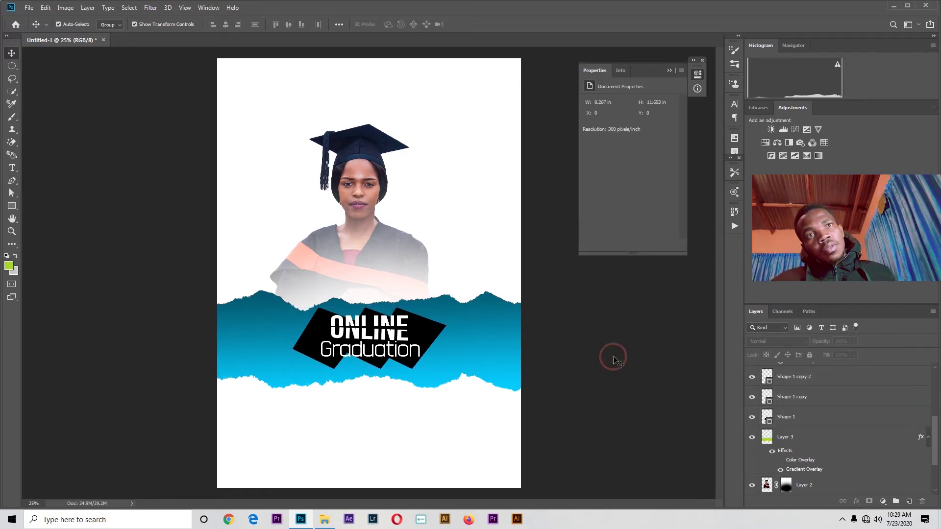
- Free Transform the middle black shape, stretching it taller upward and wider to the left
click(377, 367)
click(580, 342)
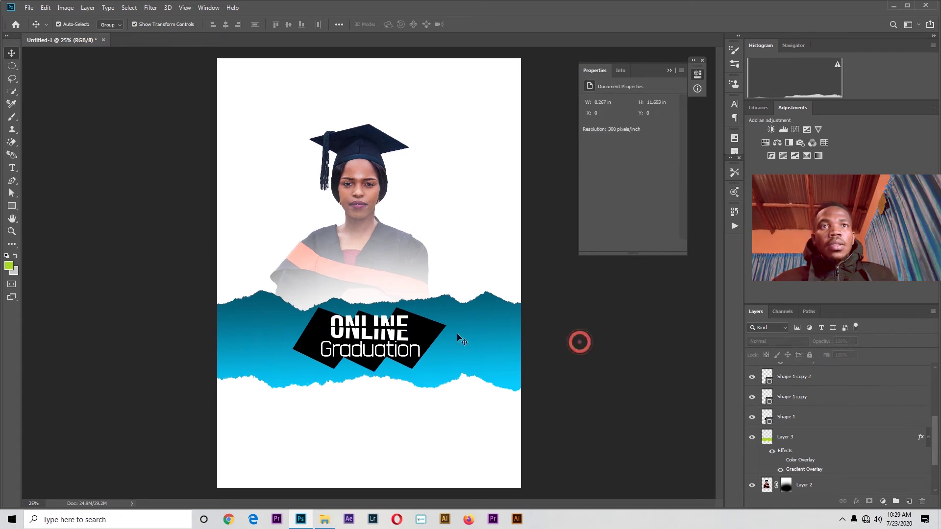
click(362, 316)
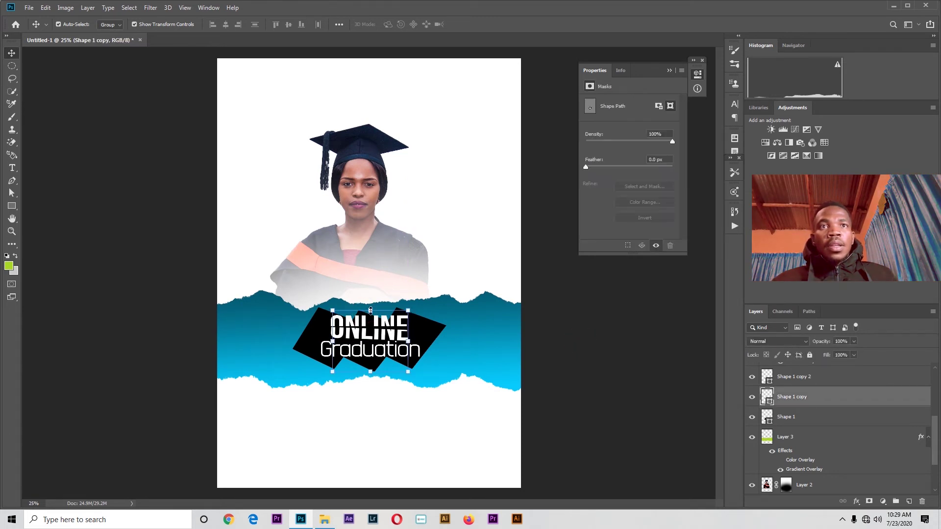
key(ctrl+t)
drag(369, 309, 369, 300)
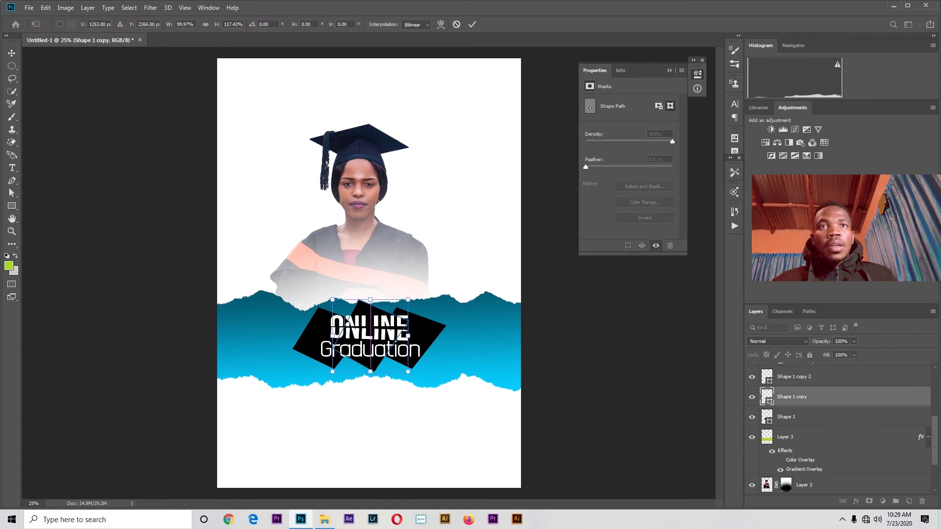
drag(332, 336, 318, 335)
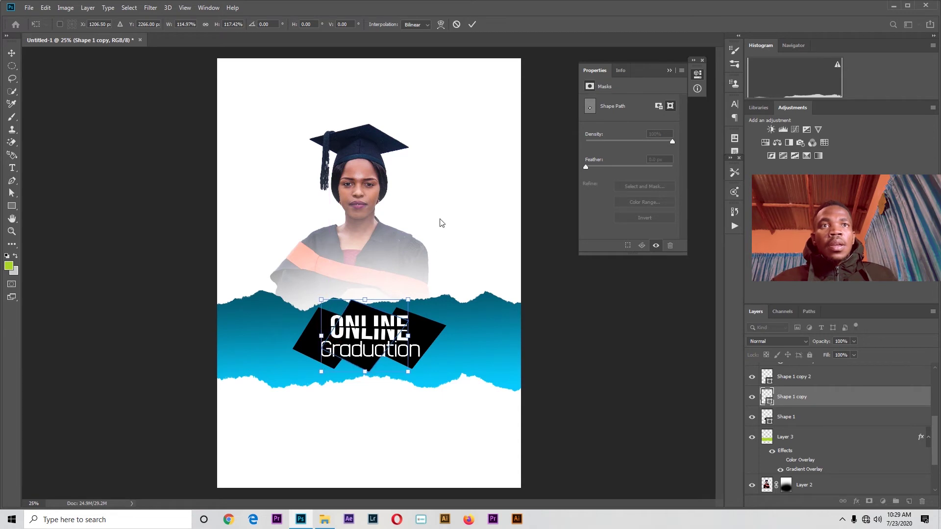
click(473, 26)
- Shift the right black shape slightly down and to the right
click(548, 372)
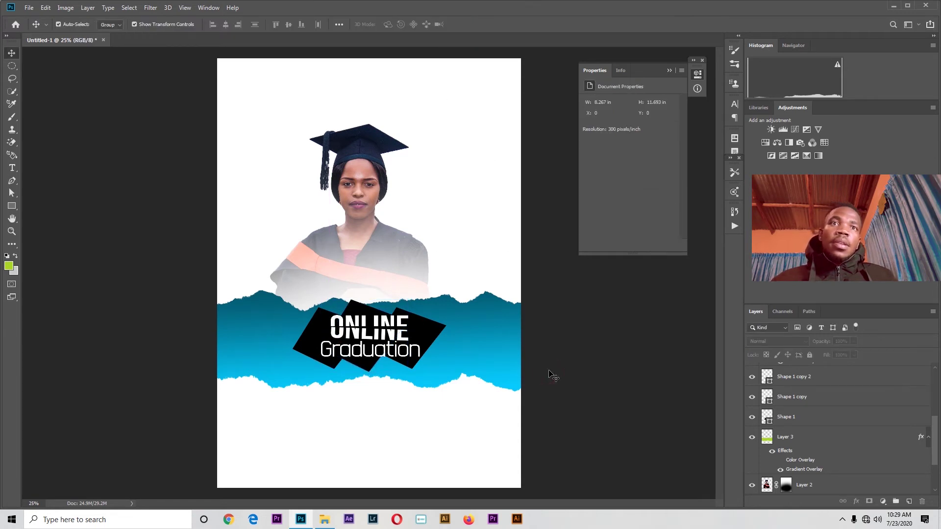
drag(412, 343, 422, 349)
click(590, 361)
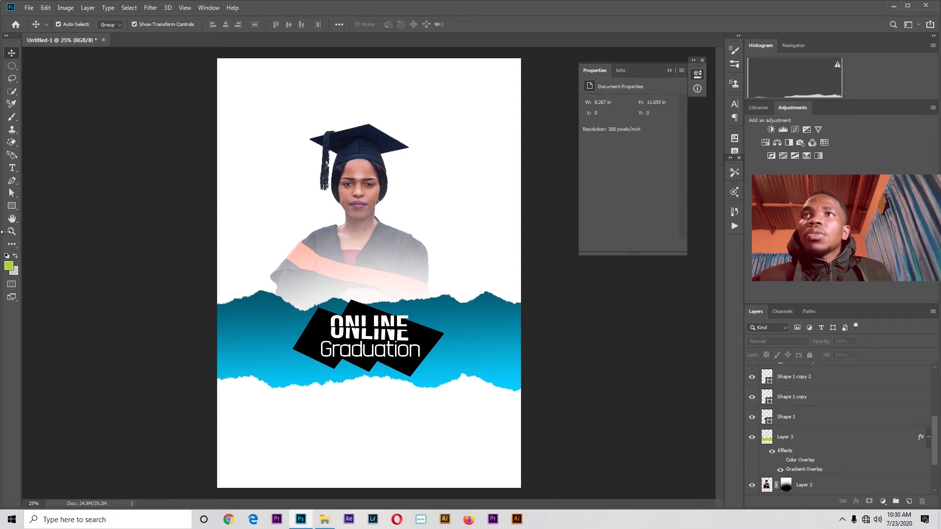
click(14, 182)
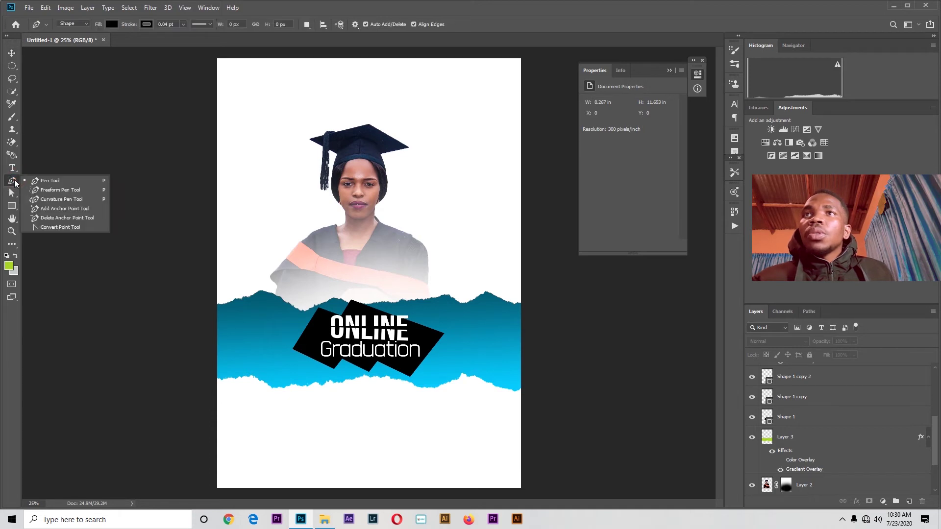
- Draw the wavy top edge with Curvature Pen anchors from the left edge past the right edge
click(38, 200)
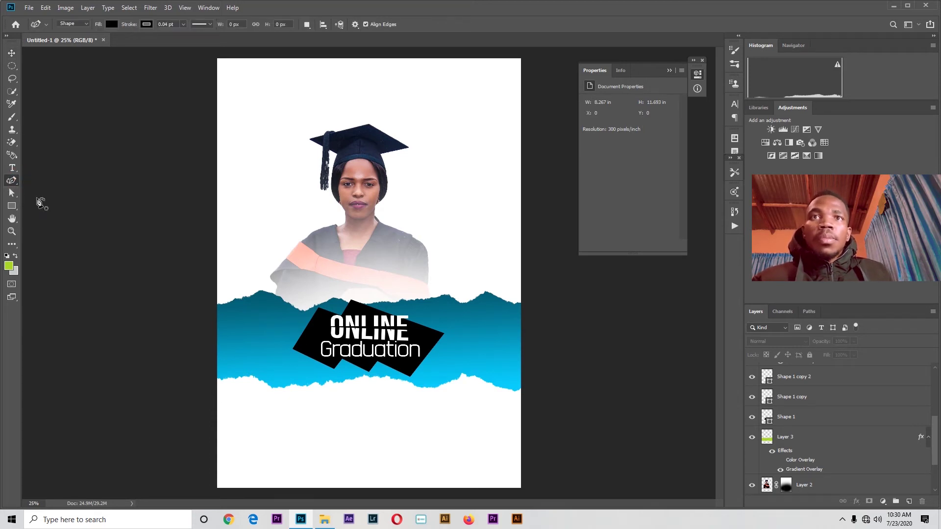
click(217, 393)
click(350, 430)
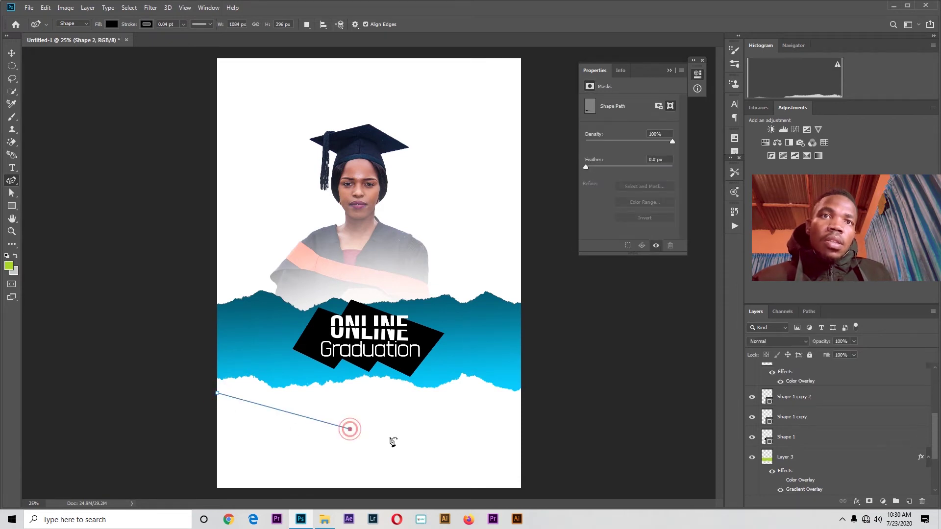
click(412, 455)
click(466, 430)
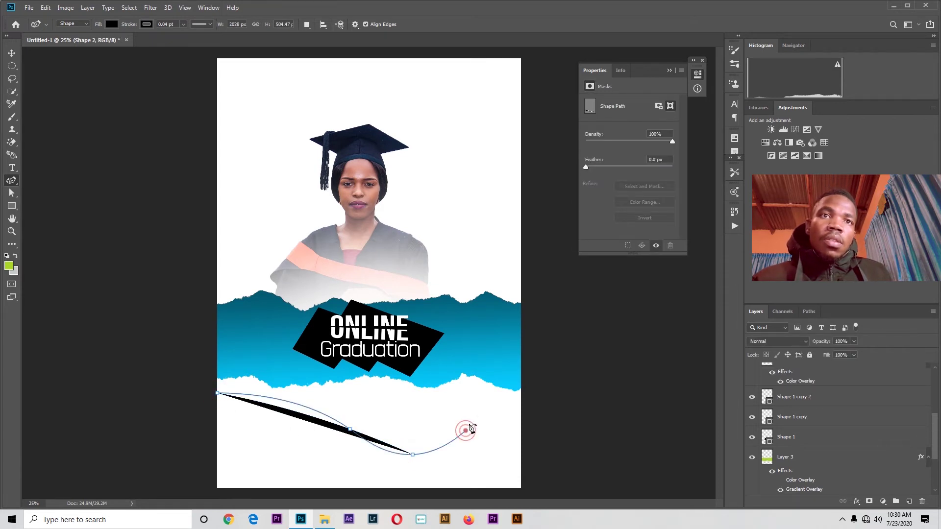
click(493, 410)
click(534, 442)
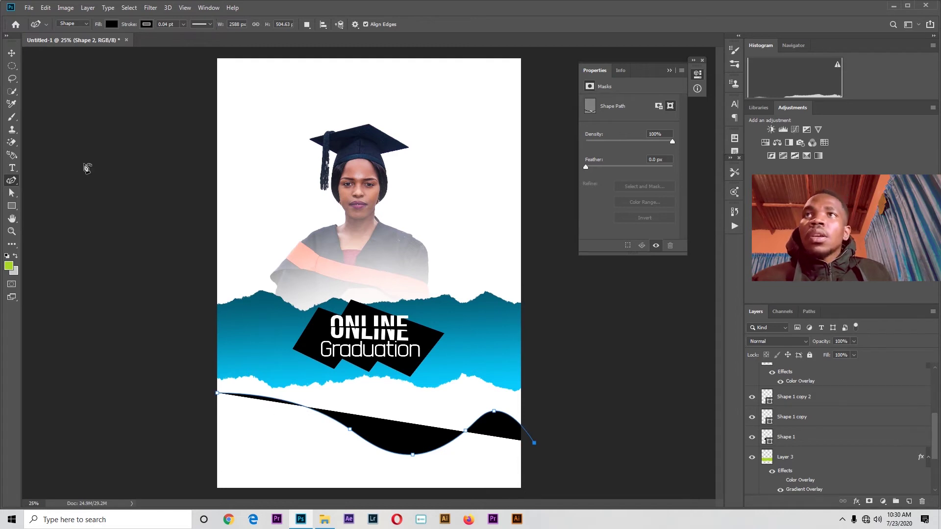
- Close the wave with straight Pen Tool corners below the poster's bottom and left edges
right_click(11, 183)
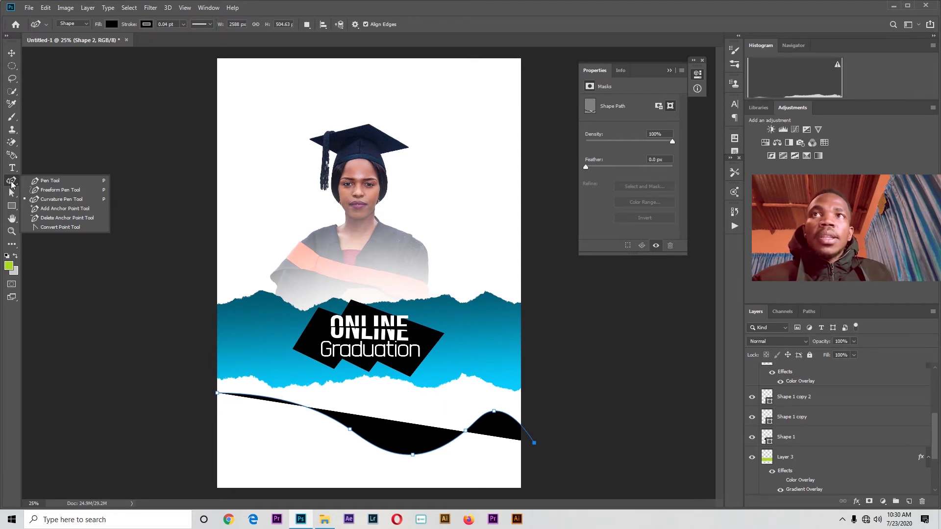
click(51, 182)
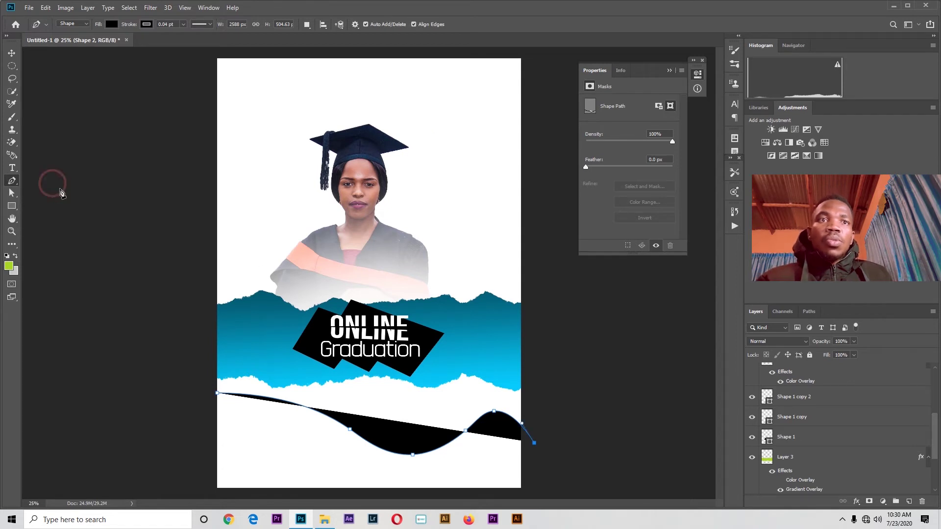
click(534, 491)
click(479, 494)
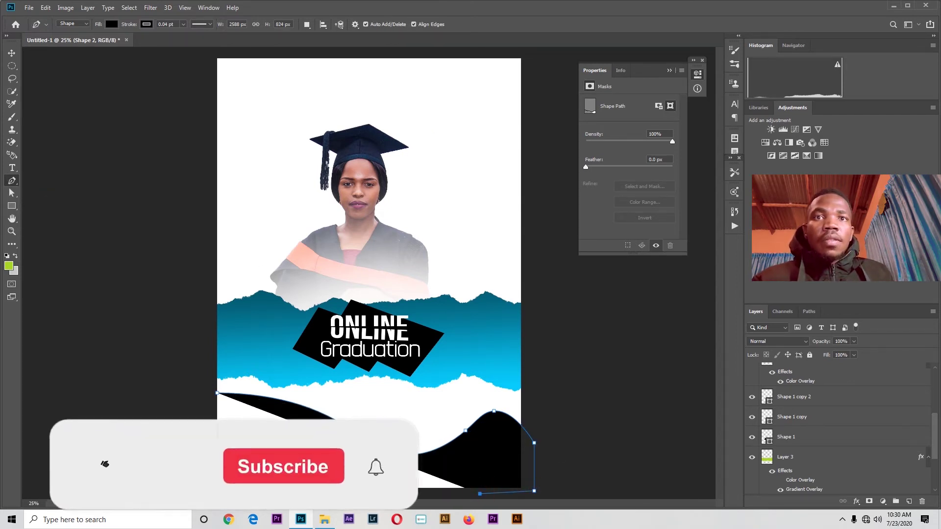
click(215, 393)
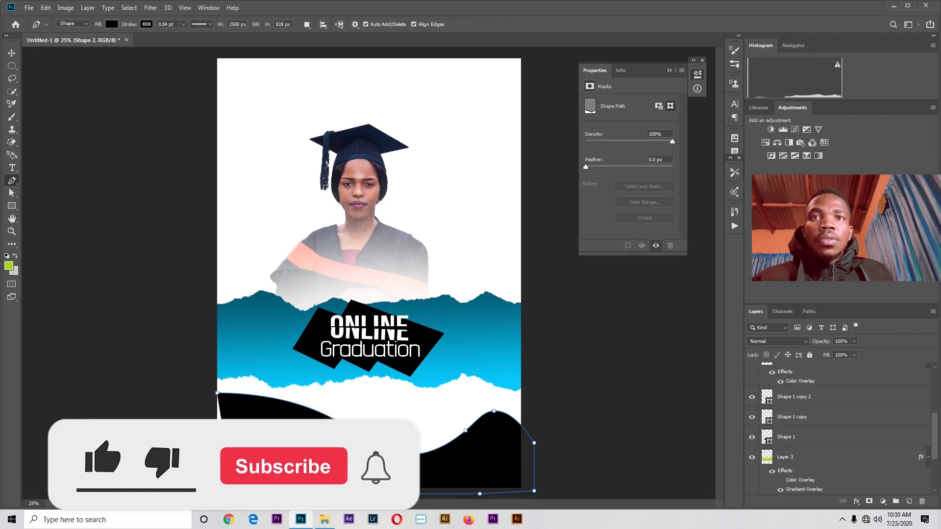
click(208, 390)
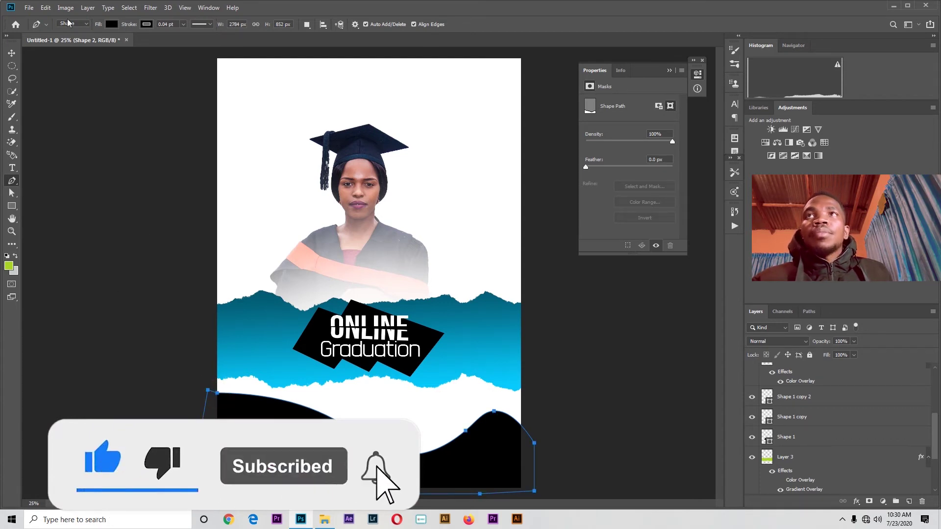
click(11, 53)
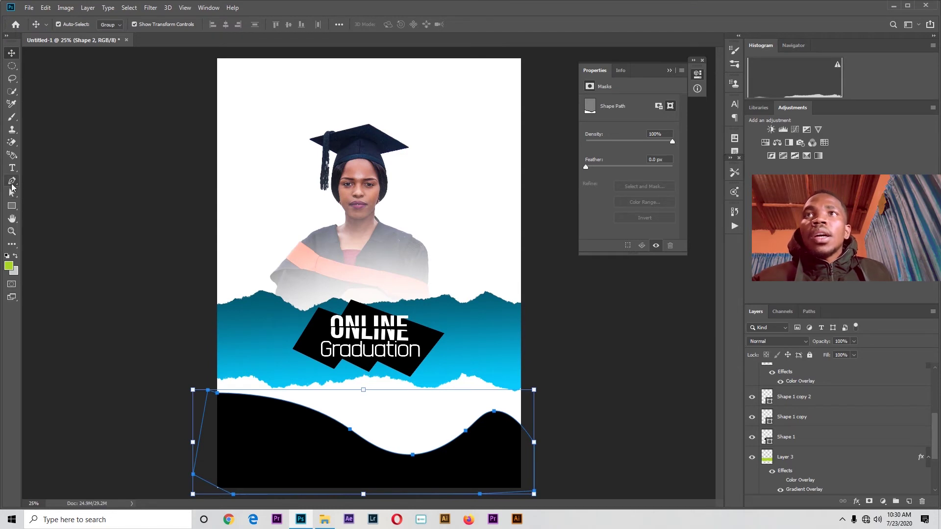
click(12, 206)
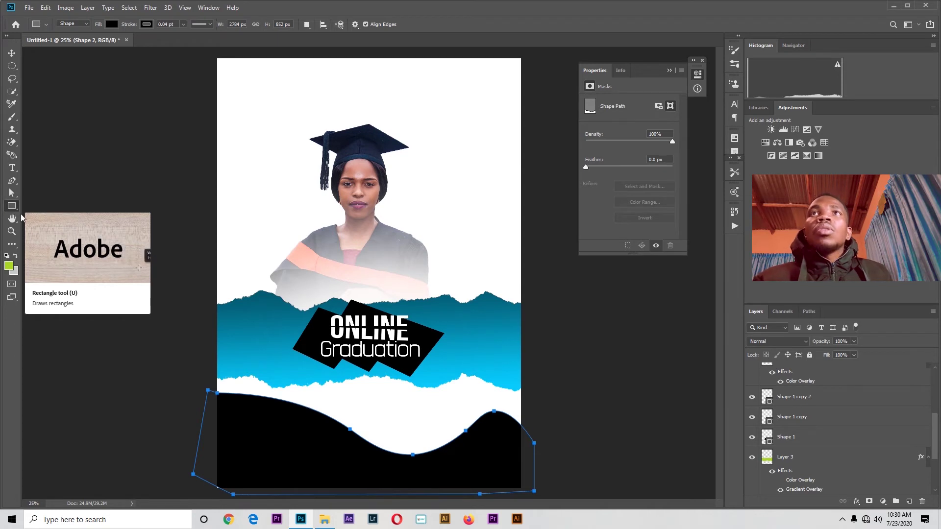
- Change the wave's fill to a blue gradient preset
click(110, 25)
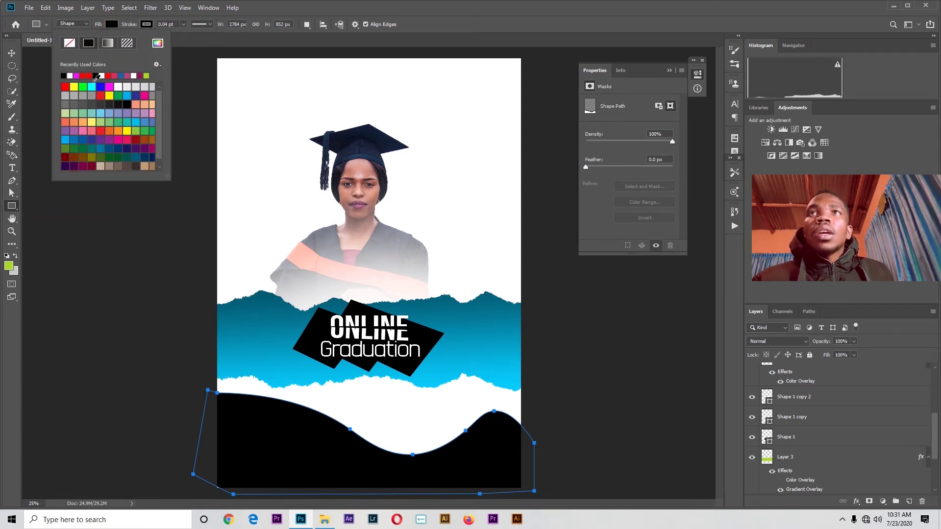
click(108, 43)
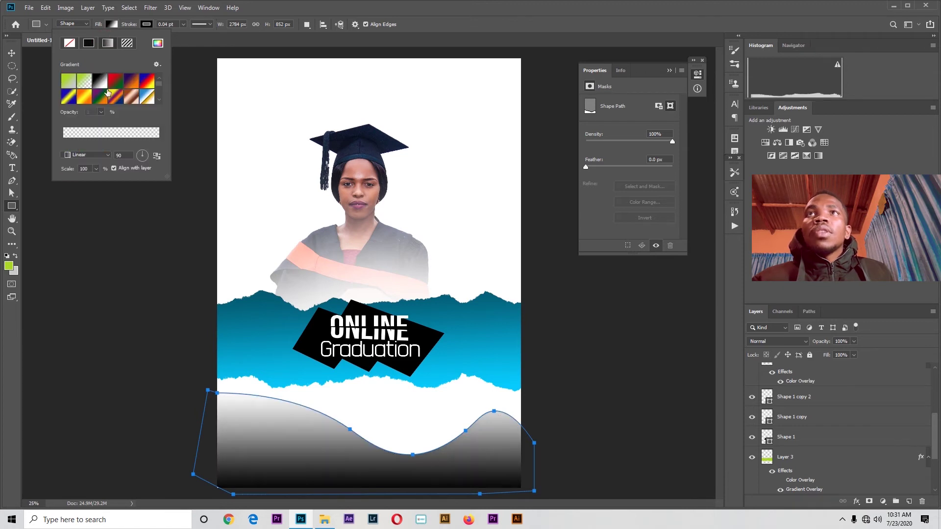
scroll(159, 102, down, 5)
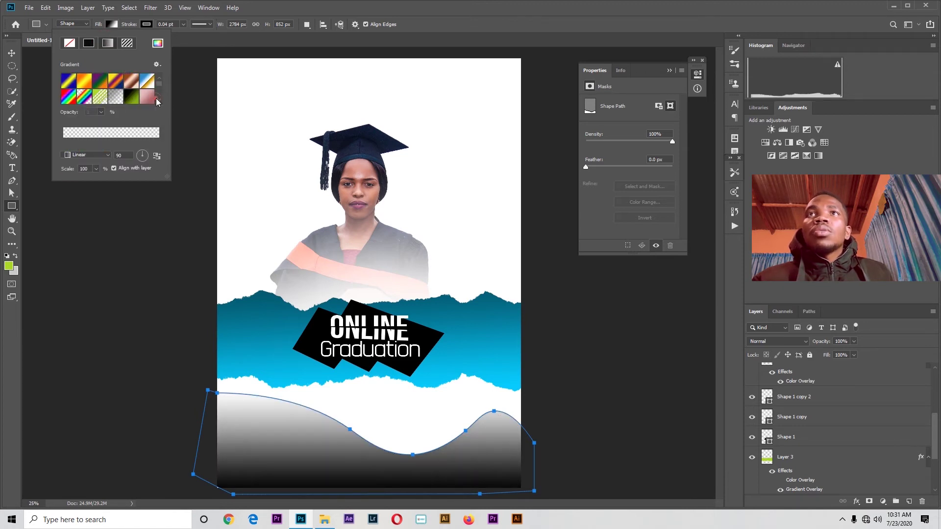
scroll(158, 102, down, 3)
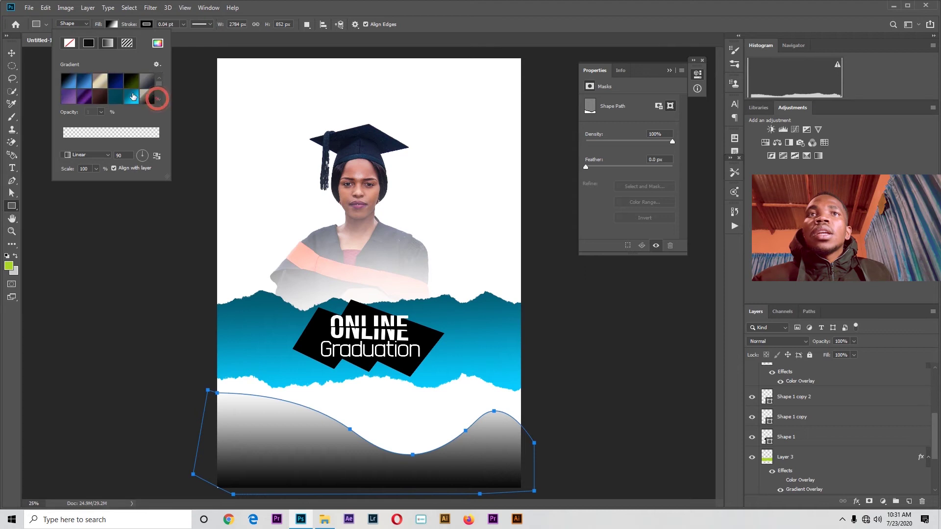
click(132, 97)
- Drag the torn cyan band off toward the left edge and nudge the title shape up-left
click(12, 52)
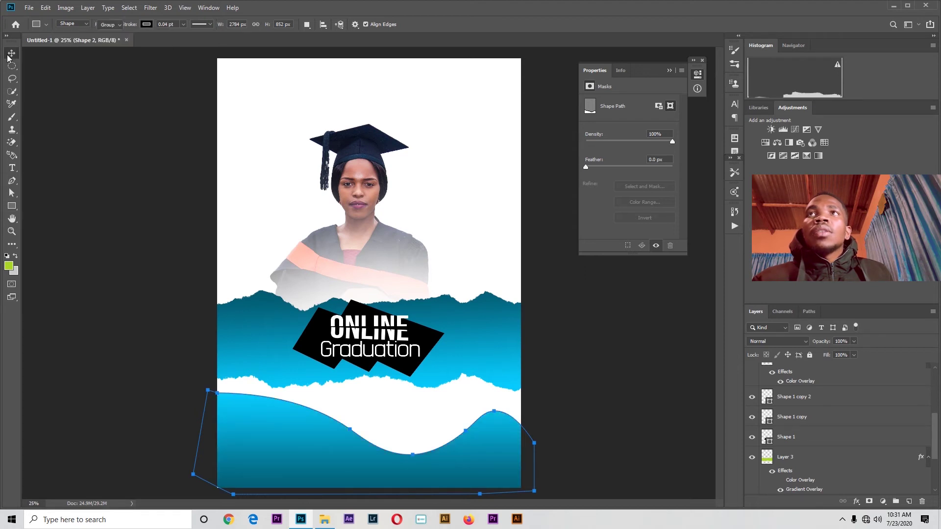
click(76, 95)
drag(487, 360, 211, 267)
drag(424, 335, 419, 326)
click(577, 352)
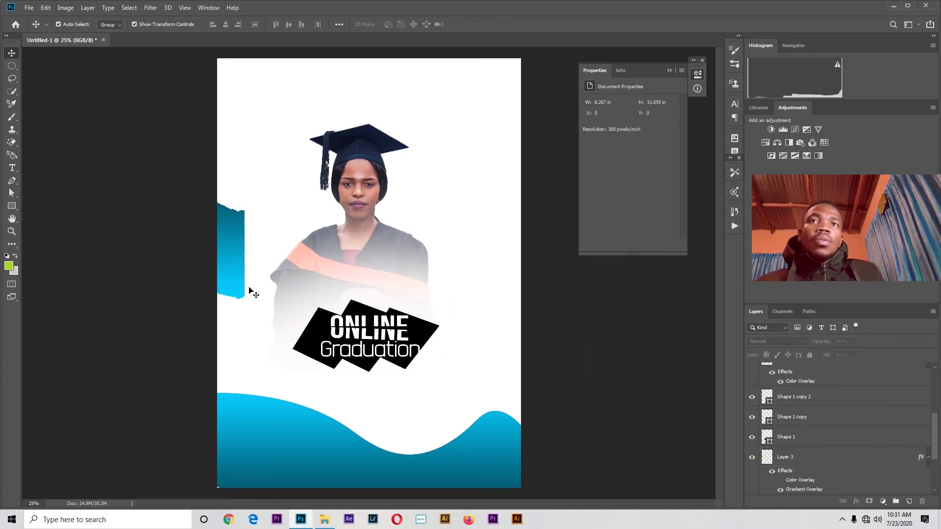
- Delete the torn cyan band layer and move the graduate photo up and to the left
click(233, 283)
key(Delete)
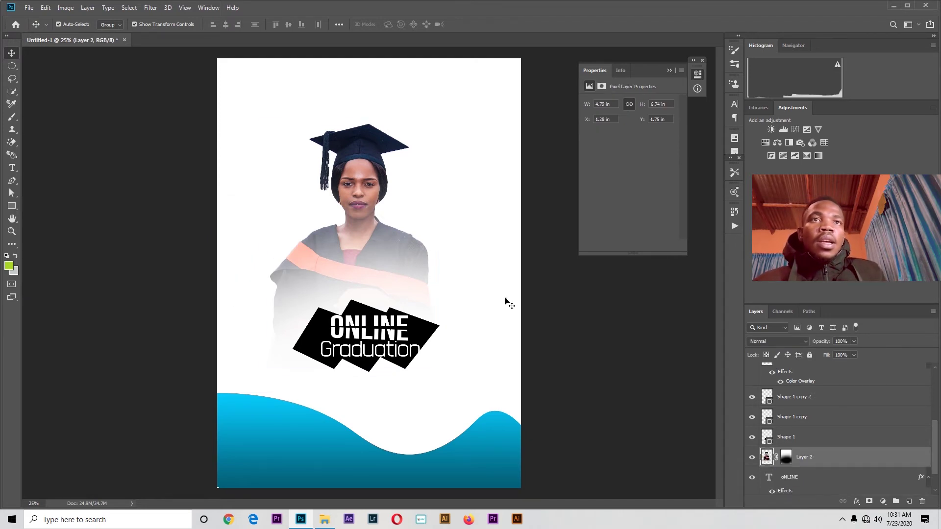
drag(394, 234, 329, 270)
click(568, 318)
click(319, 438)
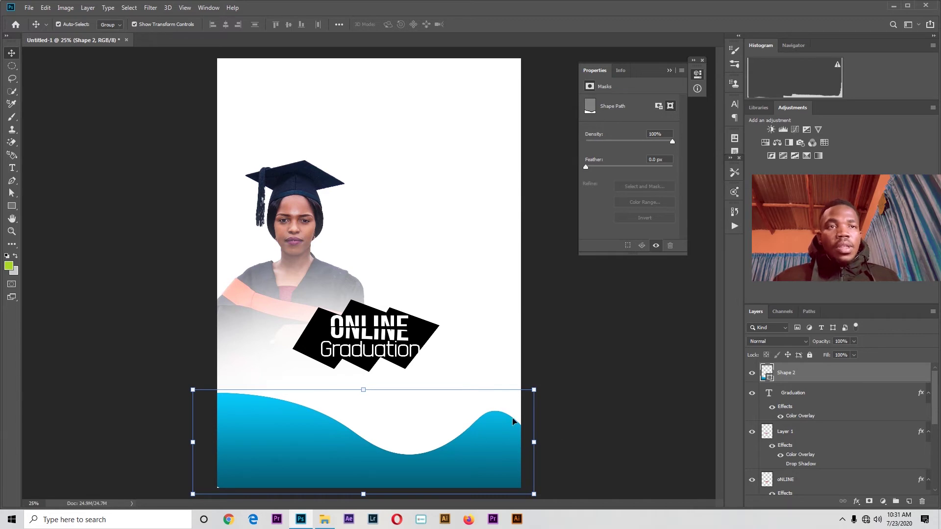
click(605, 402)
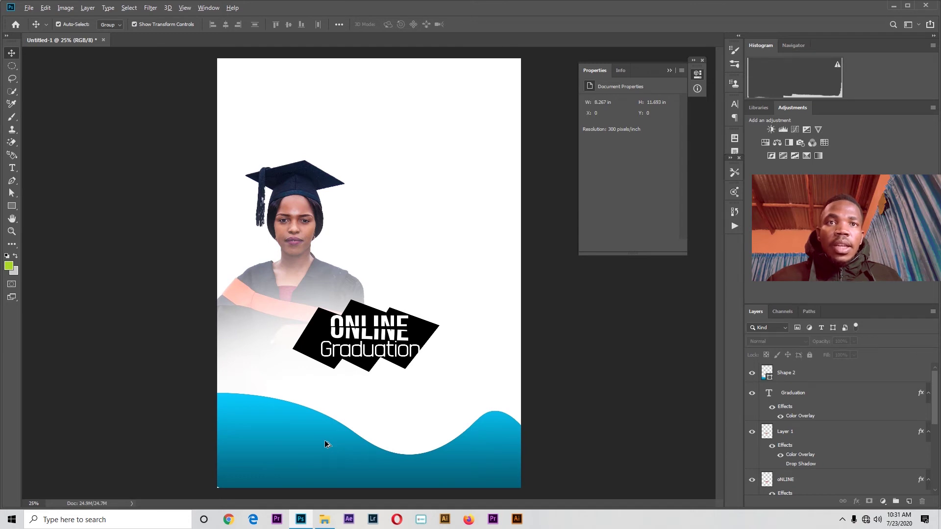
- Duplicate the blue wave and move the copy down near the poster's bottom
click(326, 442)
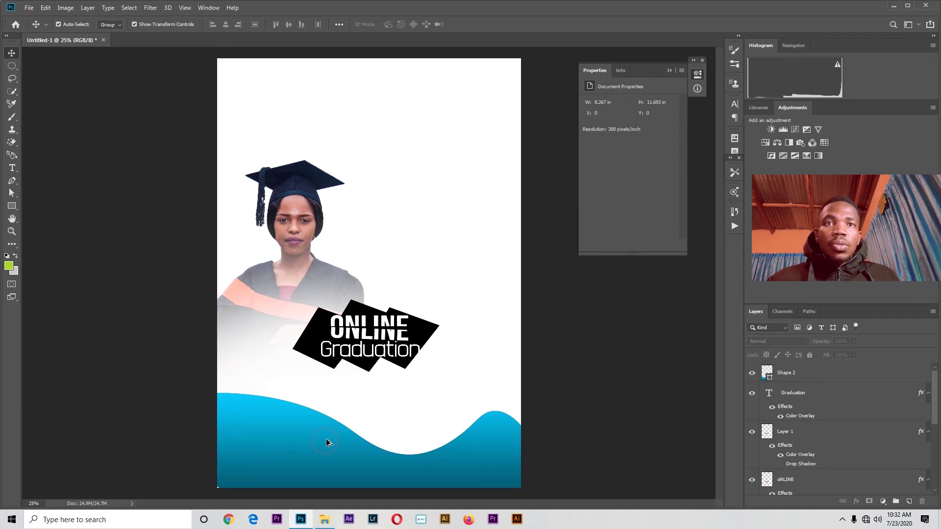
drag(326, 442, 373, 352)
click(581, 378)
drag(496, 366, 489, 479)
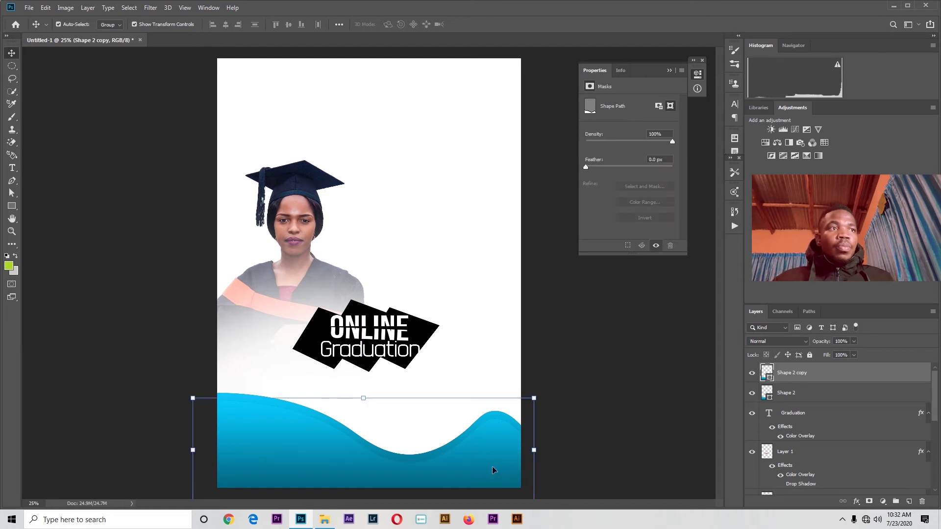
- Give the wave copy a Gradient Overlay with a pink gradient preset in Blending Options
right_click(795, 381)
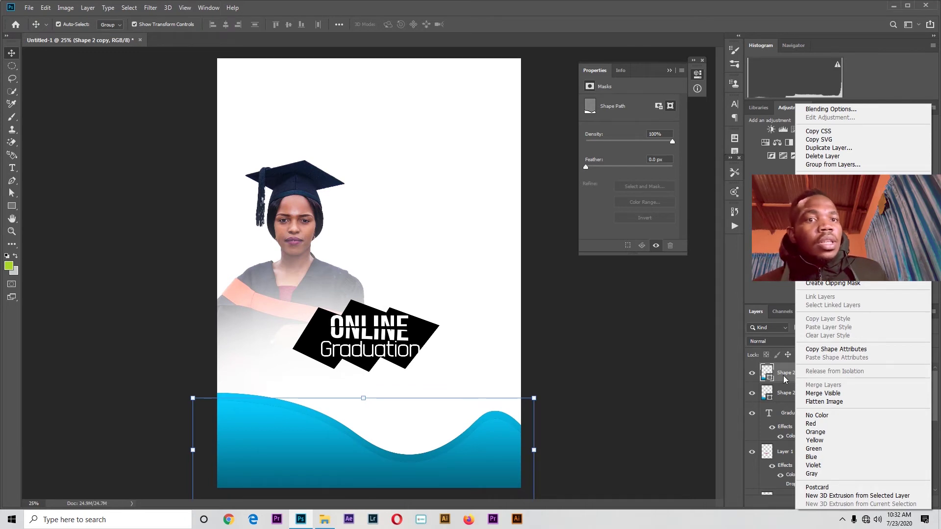
click(861, 111)
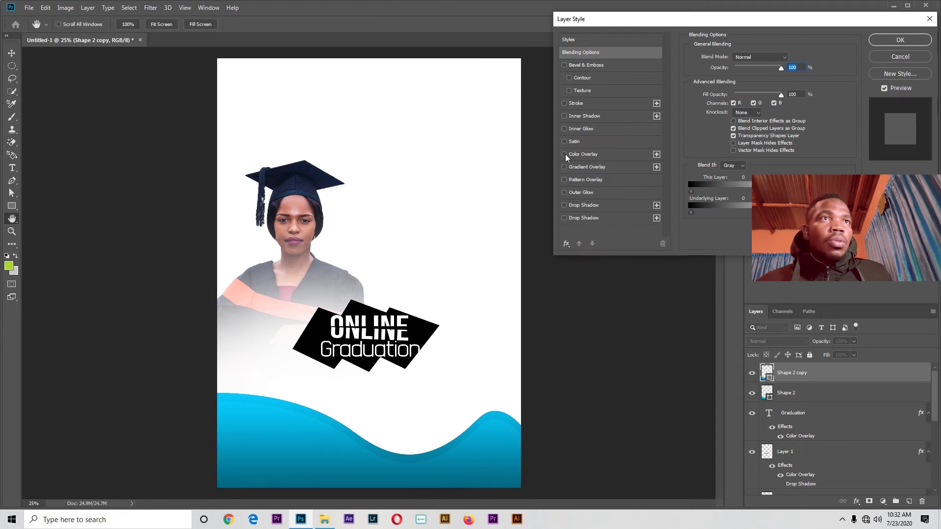
click(564, 167)
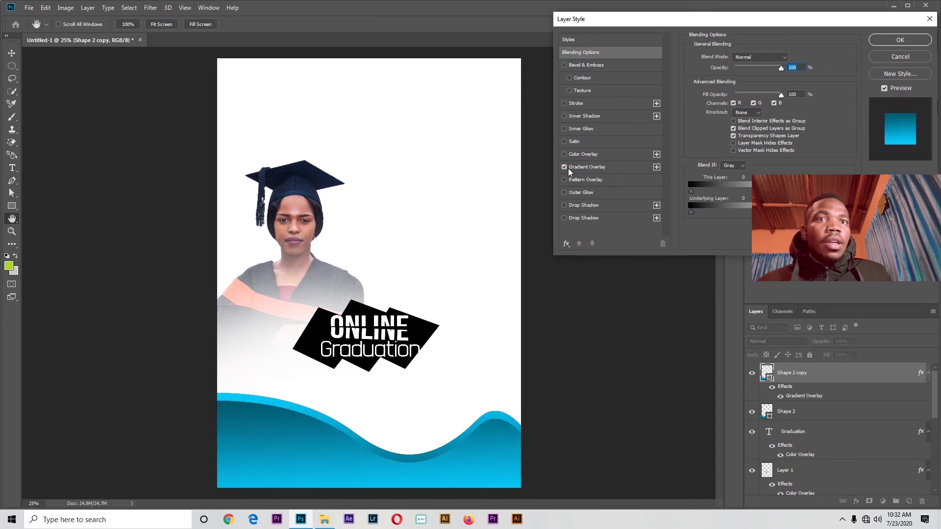
click(590, 168)
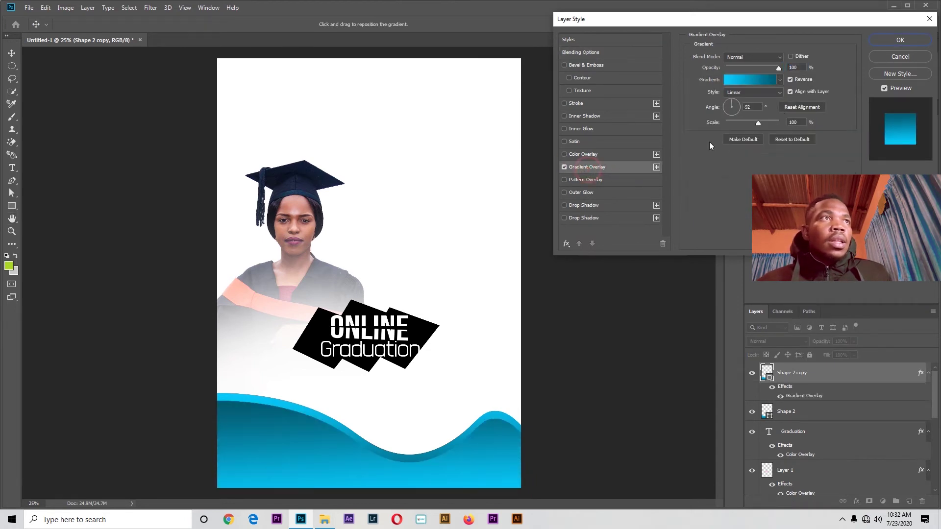
click(780, 80)
click(762, 147)
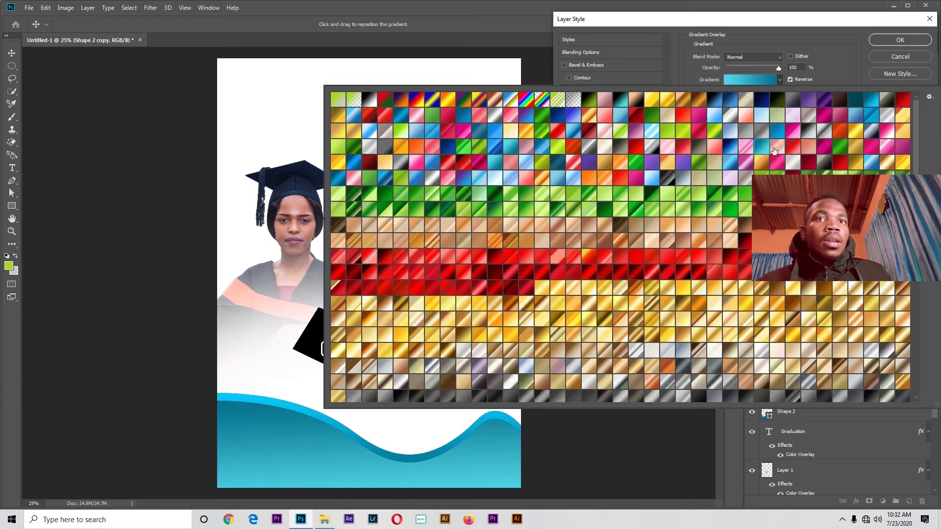
click(821, 66)
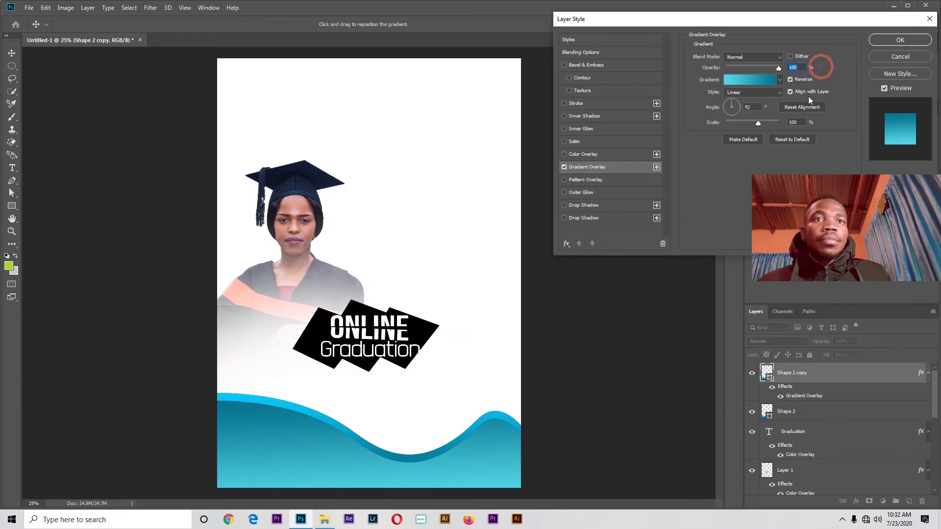
click(780, 80)
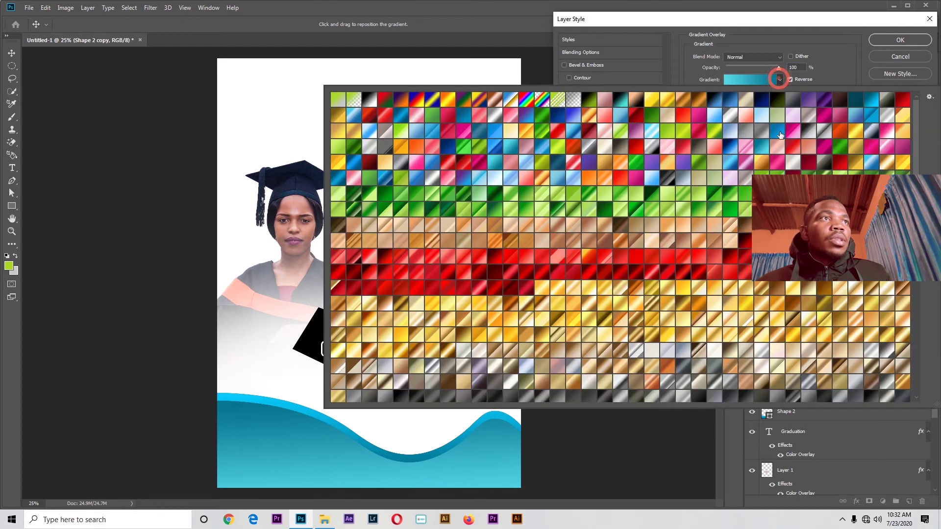
click(780, 162)
click(827, 62)
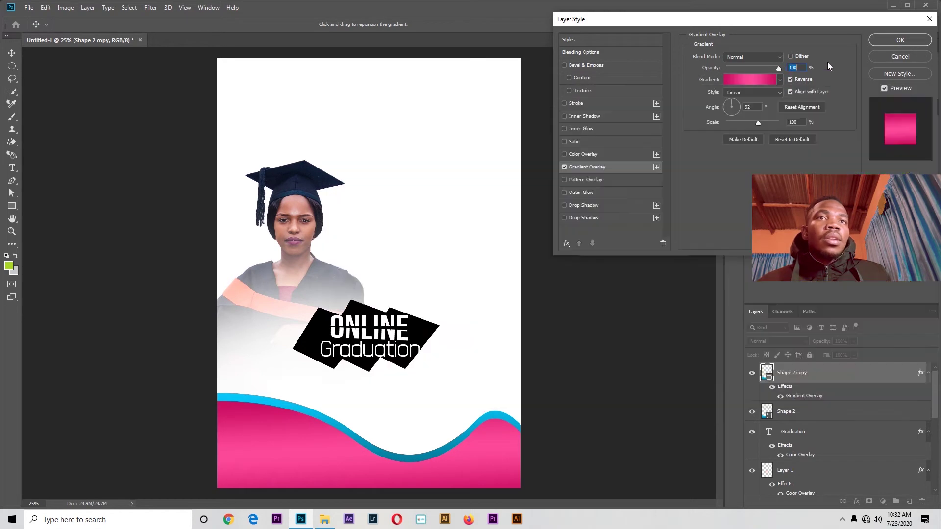
- Apply the pink gradient style and shift the pink wave slightly left
click(896, 42)
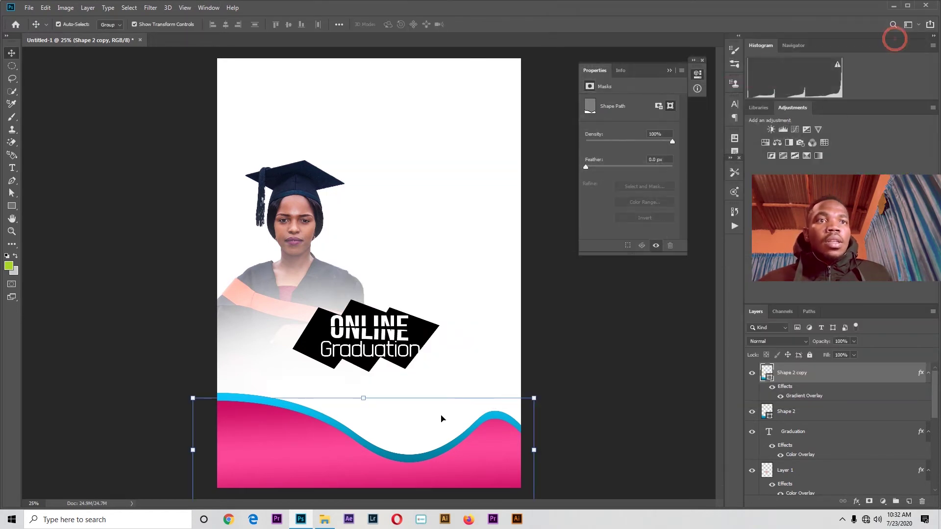
mouse_move(486, 449)
mouse_down()
mouse_move(496, 450)
mouse_move(478, 448)
mouse_up()
click(564, 422)
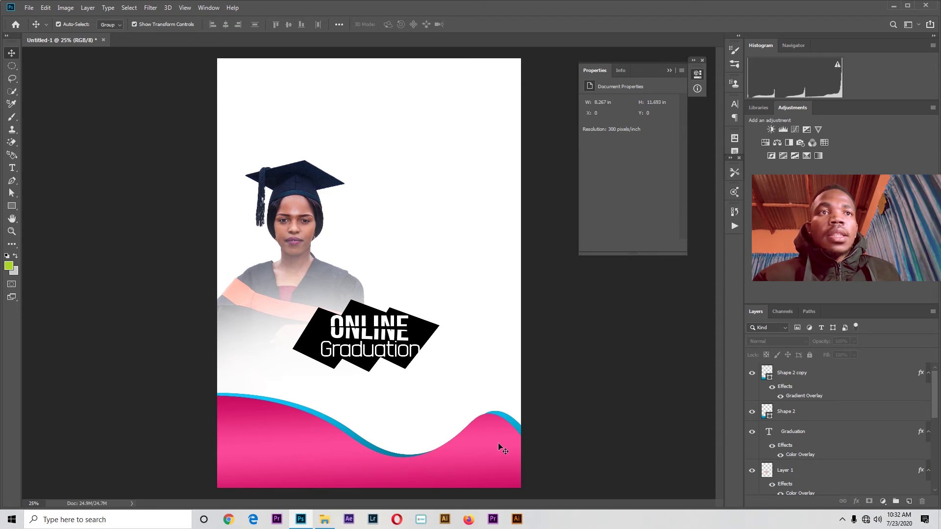
mouse_move(498, 443)
mouse_down()
mouse_move(507, 450)
mouse_move(492, 442)
mouse_up()
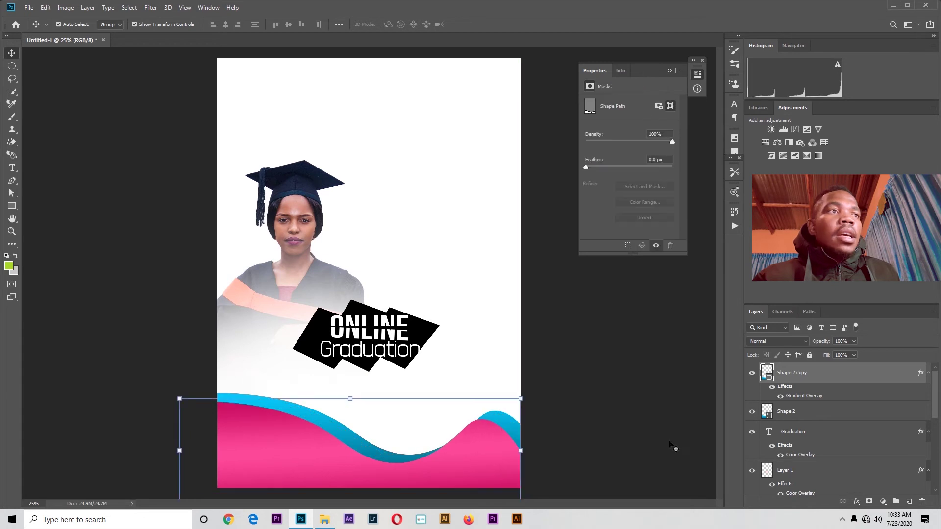
- Review the wave's Gradient Overlay presets and close Blending Options without changes
right_click(784, 375)
click(814, 110)
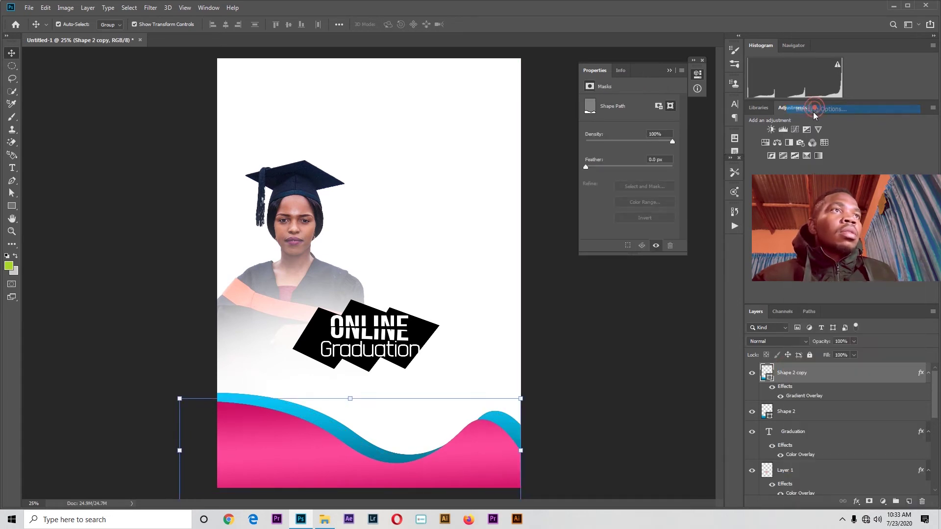
click(598, 166)
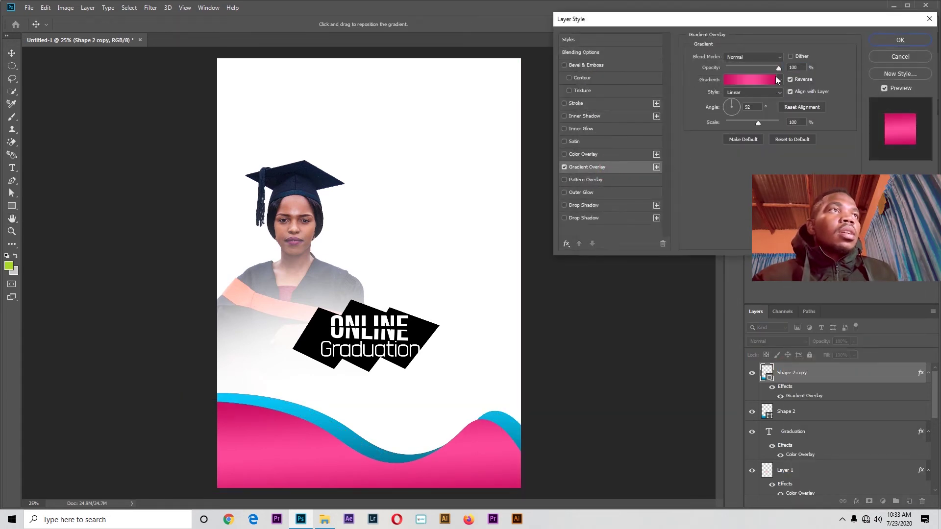
click(778, 79)
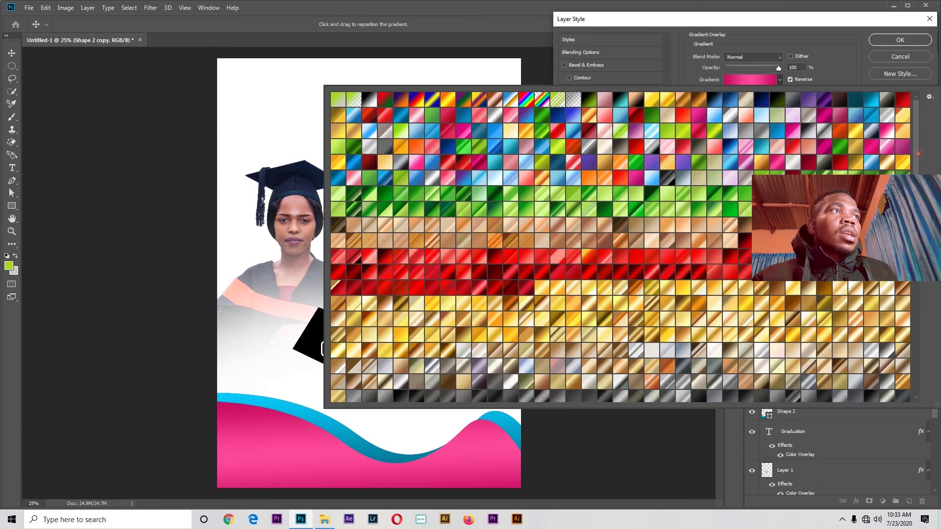
drag(918, 154, 877, 83)
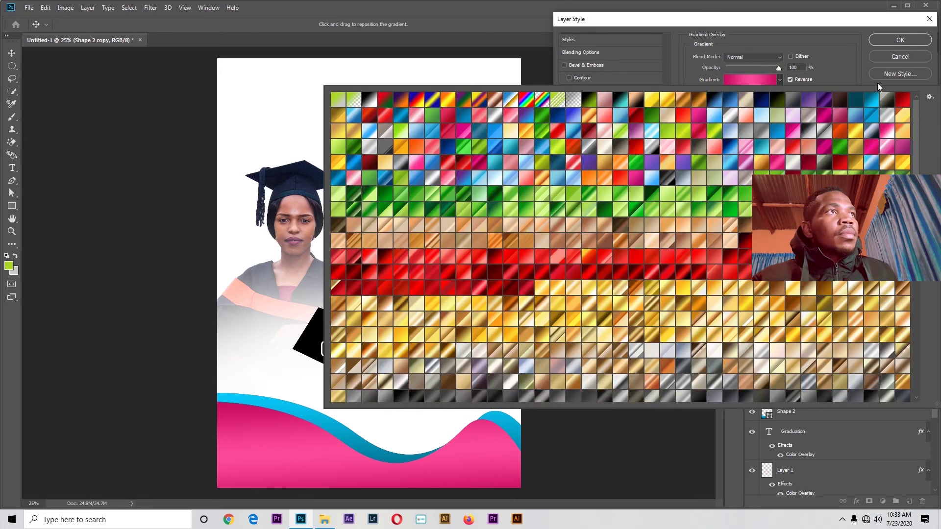
click(860, 62)
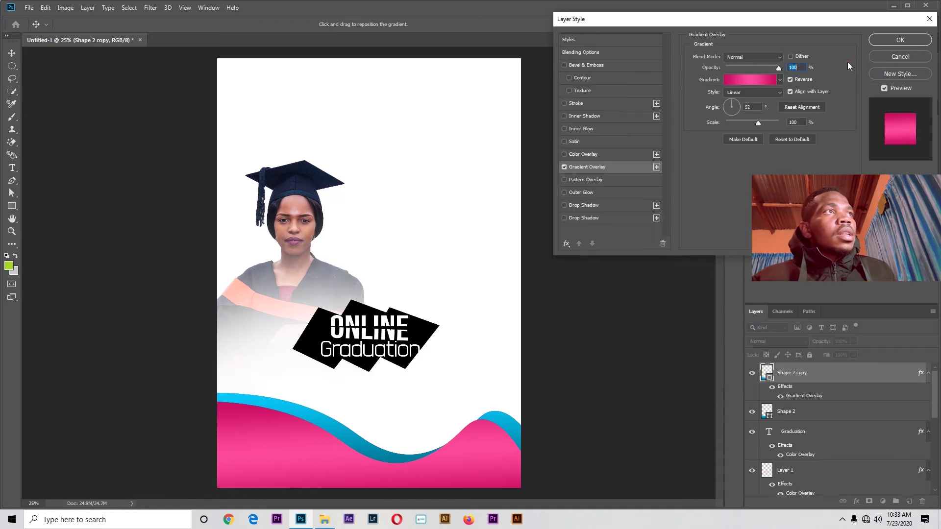
click(892, 54)
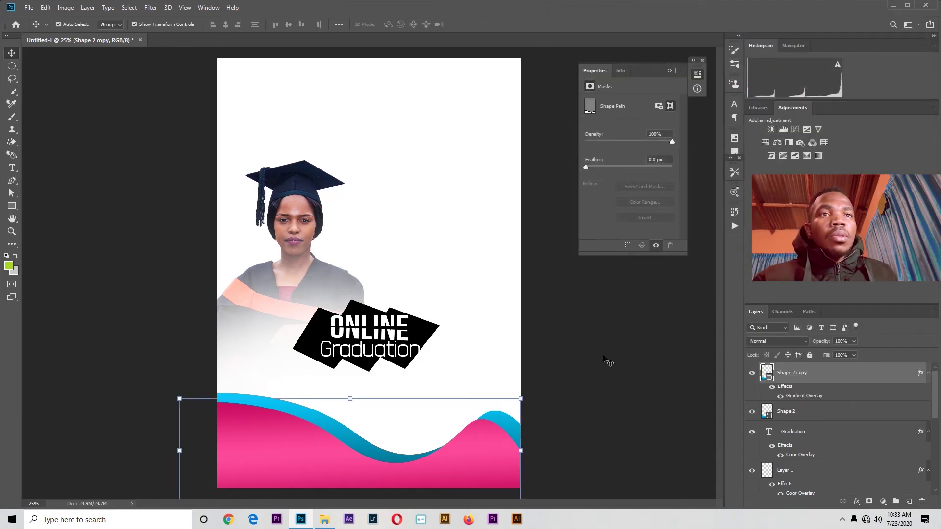
- Raise the pink wave slightly so only a thin cyan rim shows
click(573, 356)
drag(492, 444, 499, 438)
click(595, 401)
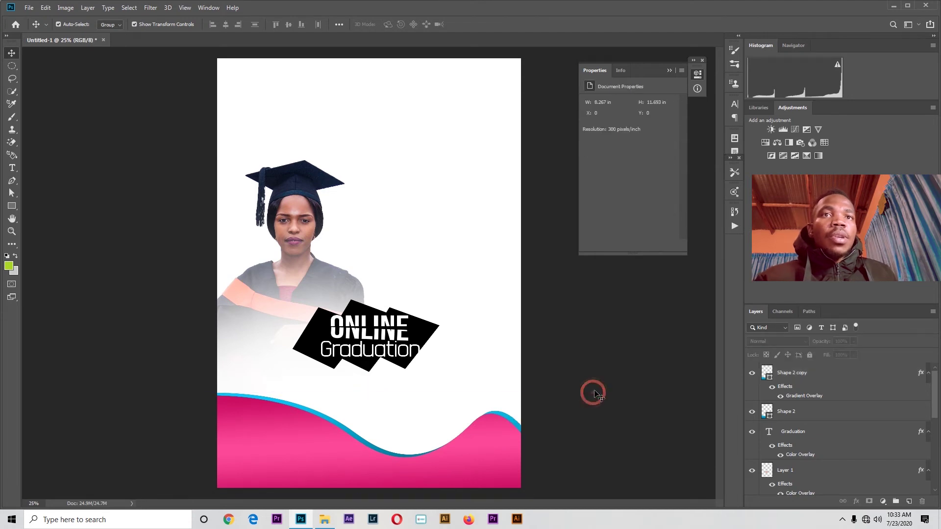
- Select the three black angled shapes and copy them up beside the graduate's head
click(425, 331)
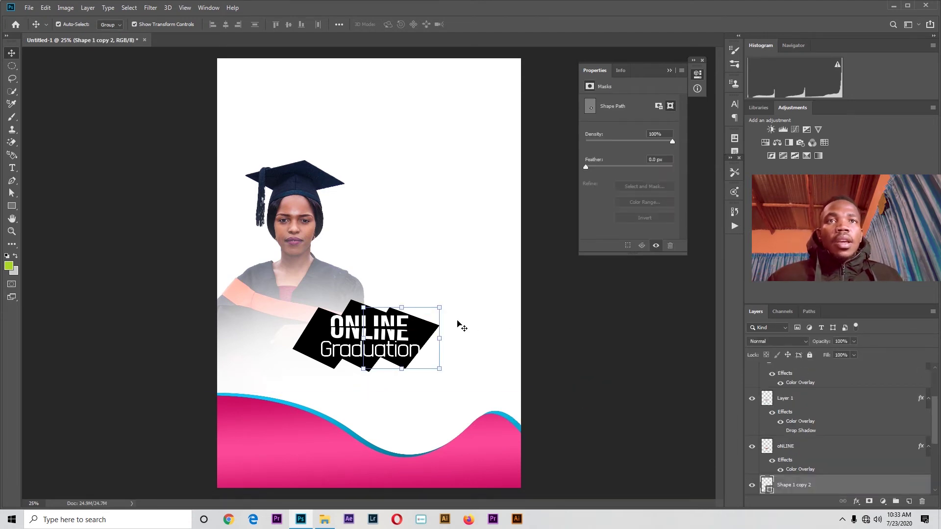
click(304, 325)
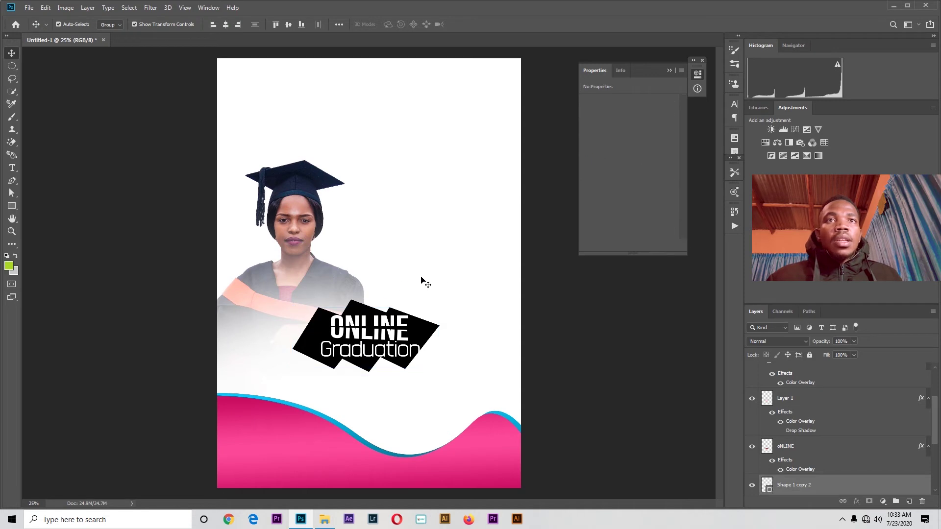
click(360, 309)
shift+click(424, 330)
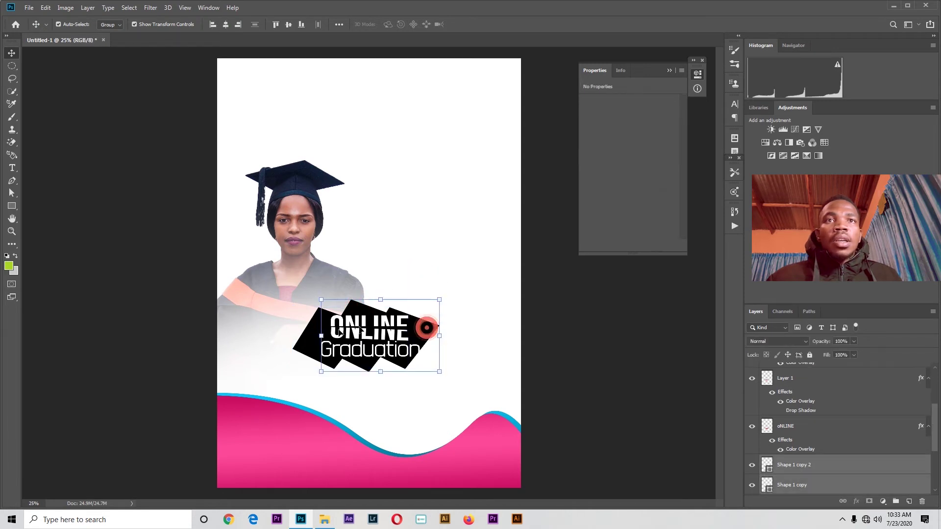
shift+click(308, 349)
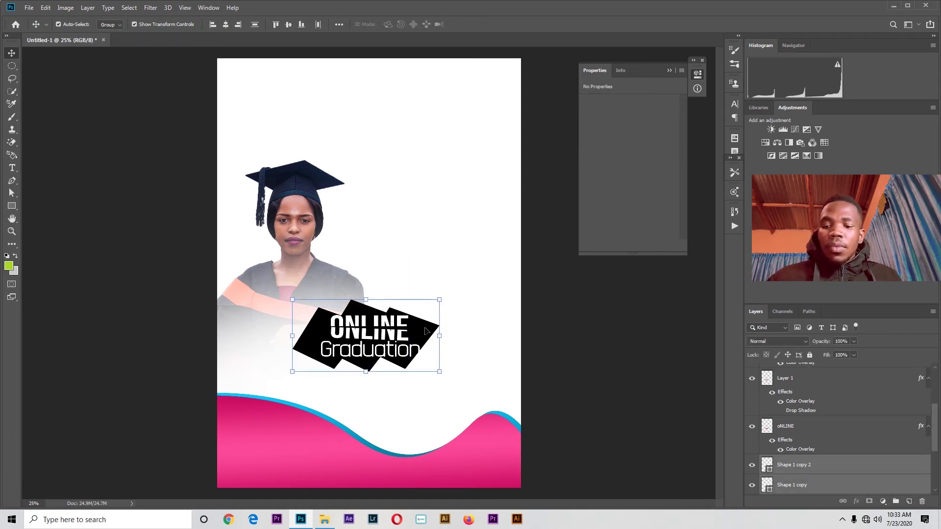
drag(426, 332, 442, 224)
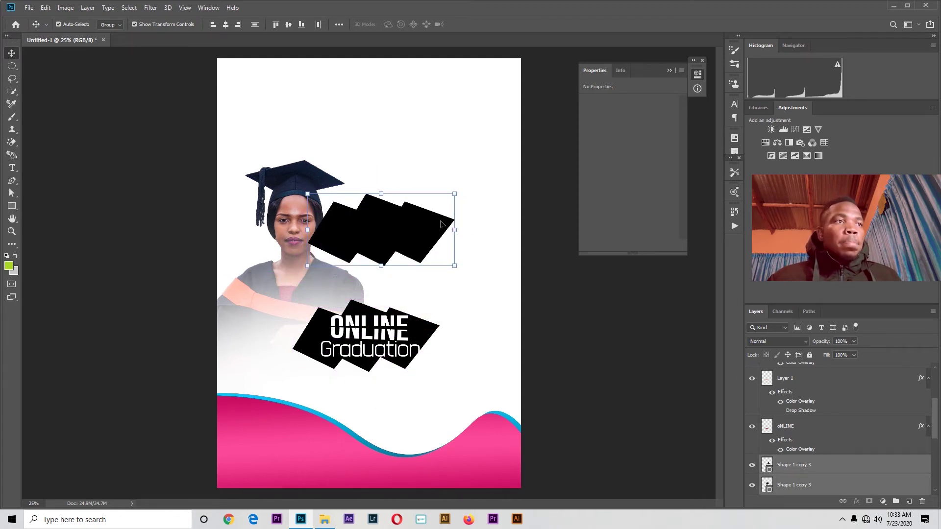
- Merge the copied shapes into a single shape and open its layer style settings
right_click(816, 472)
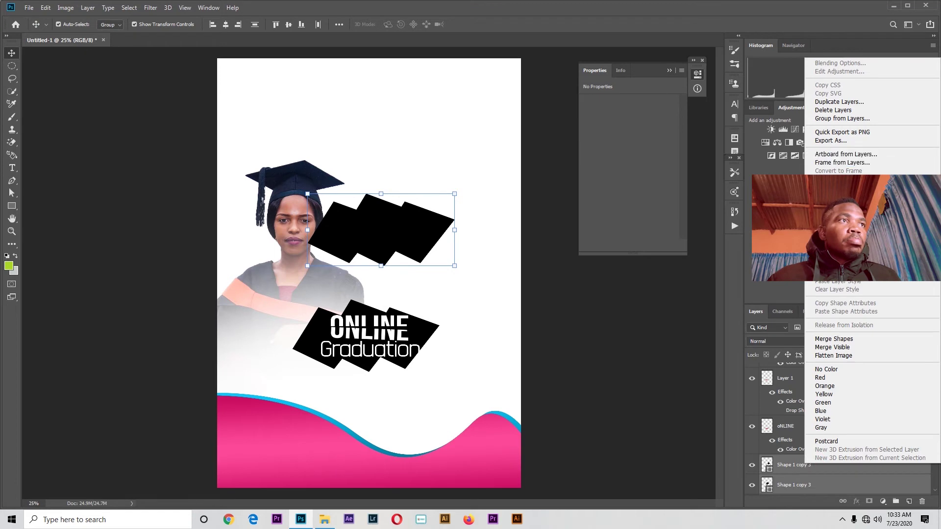
click(851, 339)
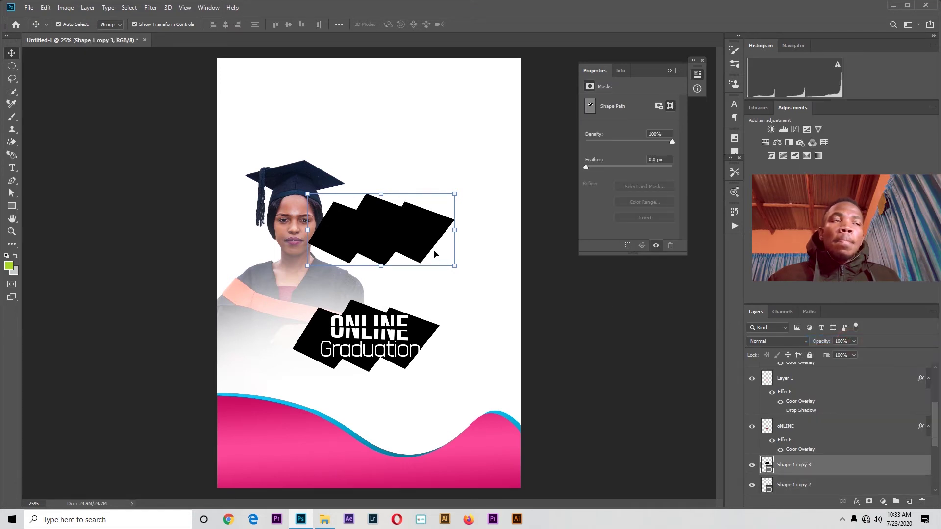
right_click(810, 463)
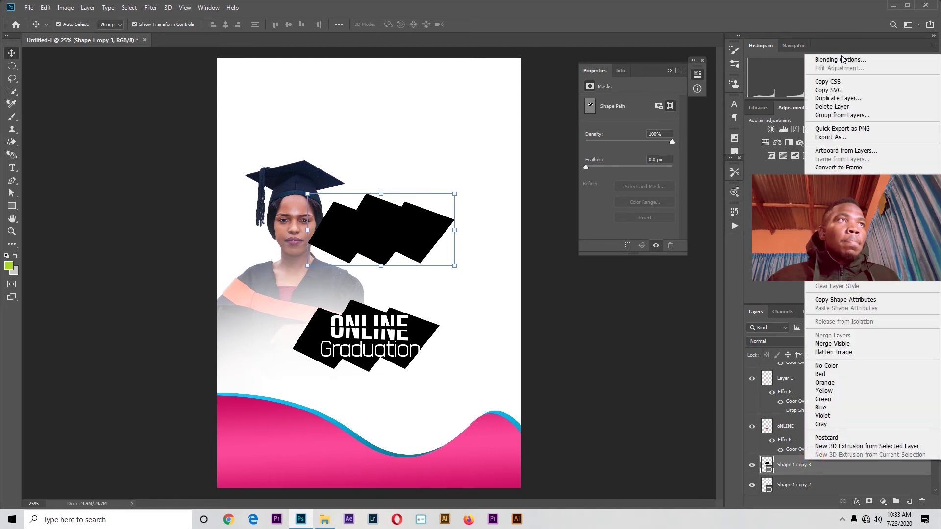
click(841, 61)
- Give the copied shape a pink gradient overlay and widen it over the black shapes
click(564, 167)
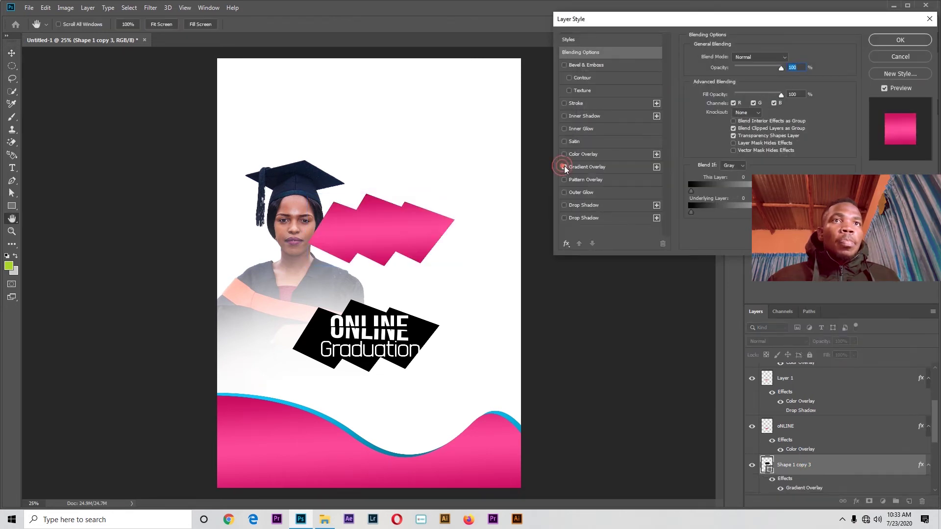
click(900, 41)
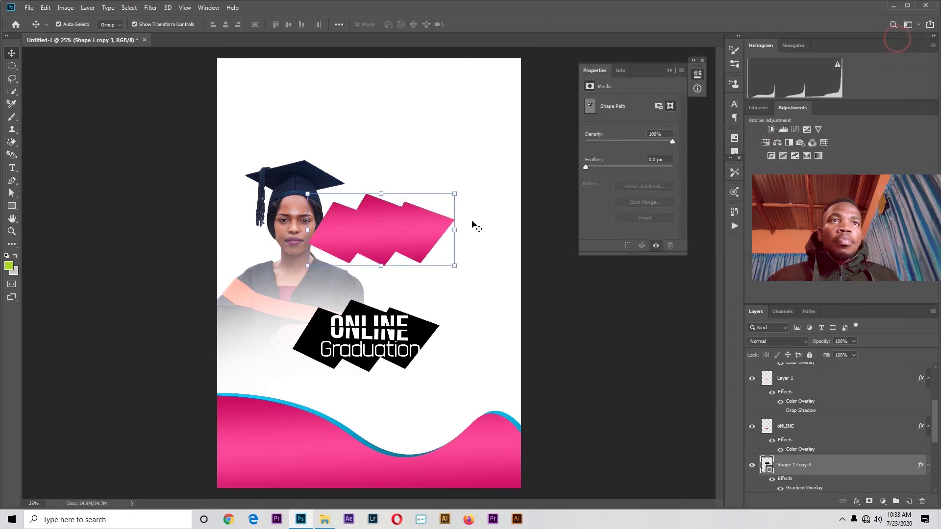
drag(450, 230, 428, 329)
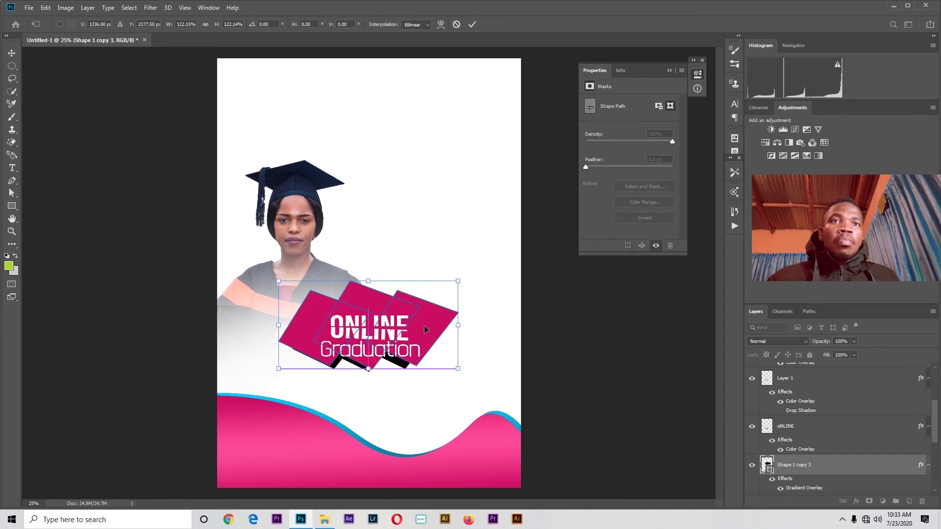
click(473, 24)
- Select Layer 1, which holds the ONLINE text, for styling
click(556, 310)
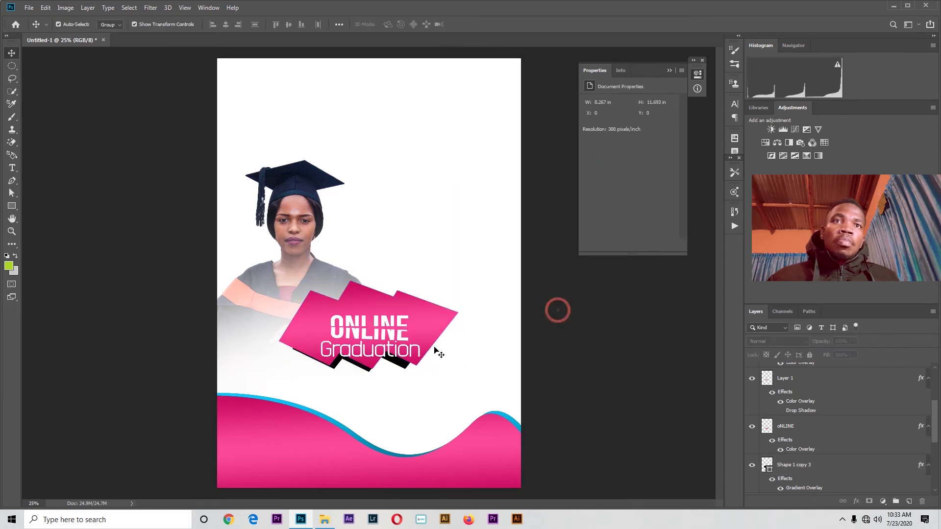
click(392, 335)
click(529, 327)
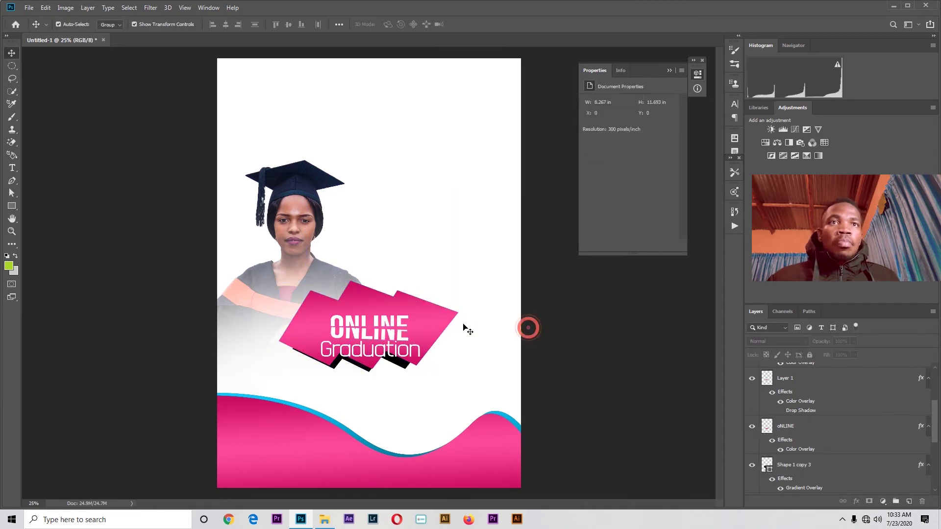
click(393, 328)
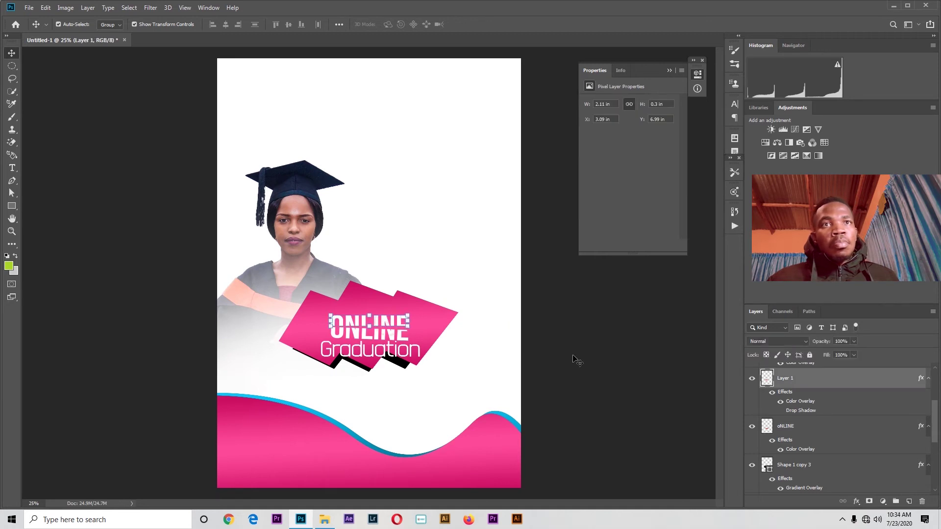
- Replace ONLINE's flat colour overlay with a blue gradient overlay in Blending Options
right_click(816, 373)
click(714, 109)
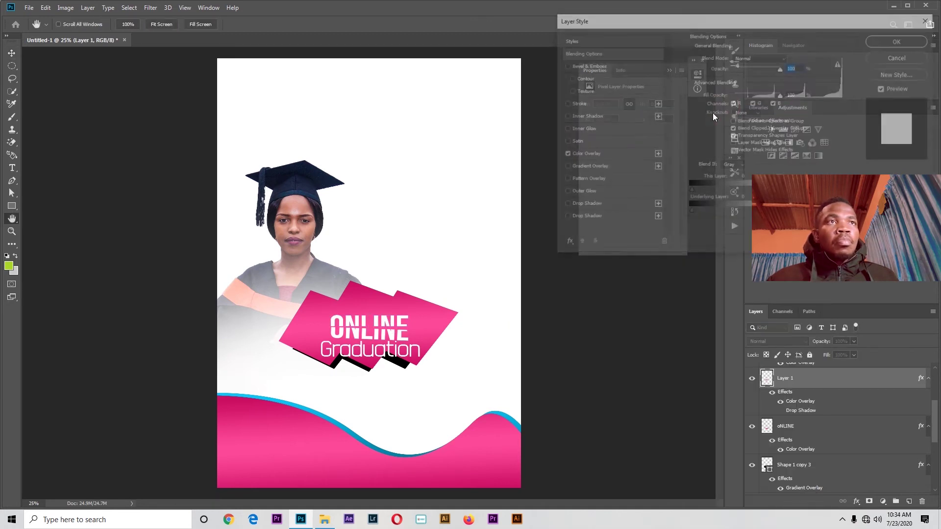
click(566, 167)
click(564, 154)
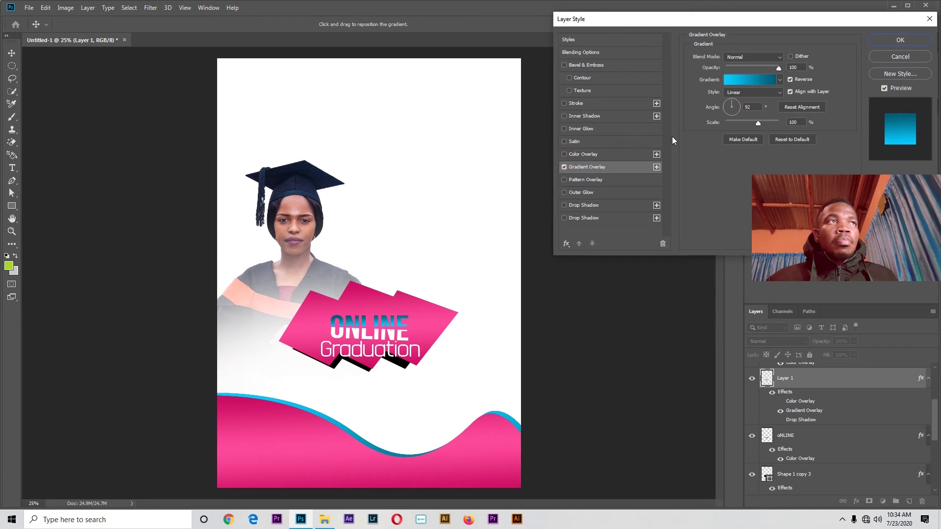
- Add a black drop shadow to ONLINE with 18% spread and 7 px size, and apply
click(564, 218)
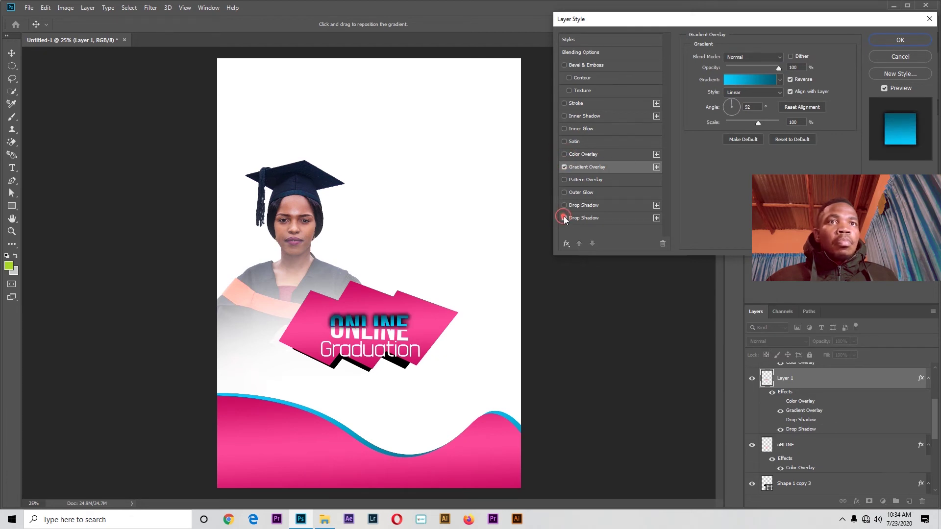
click(573, 219)
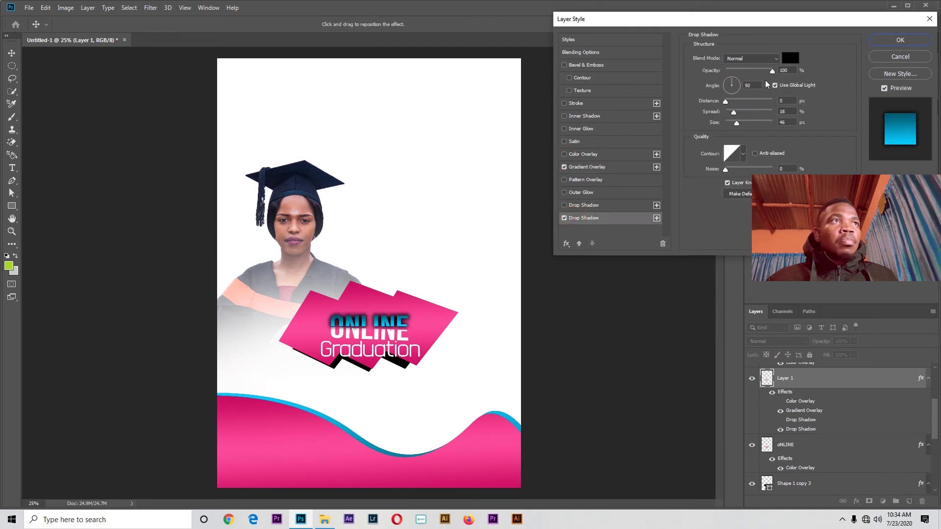
drag(735, 125, 729, 126)
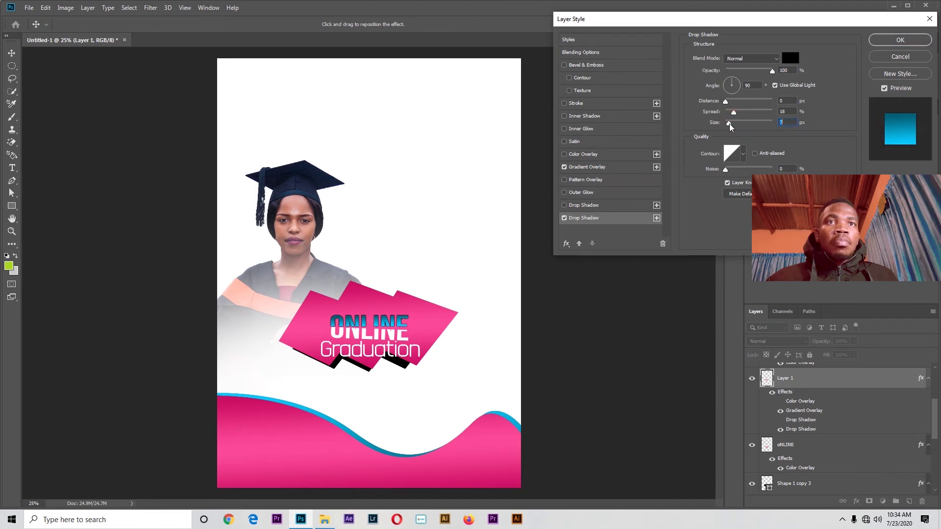
click(882, 44)
click(623, 263)
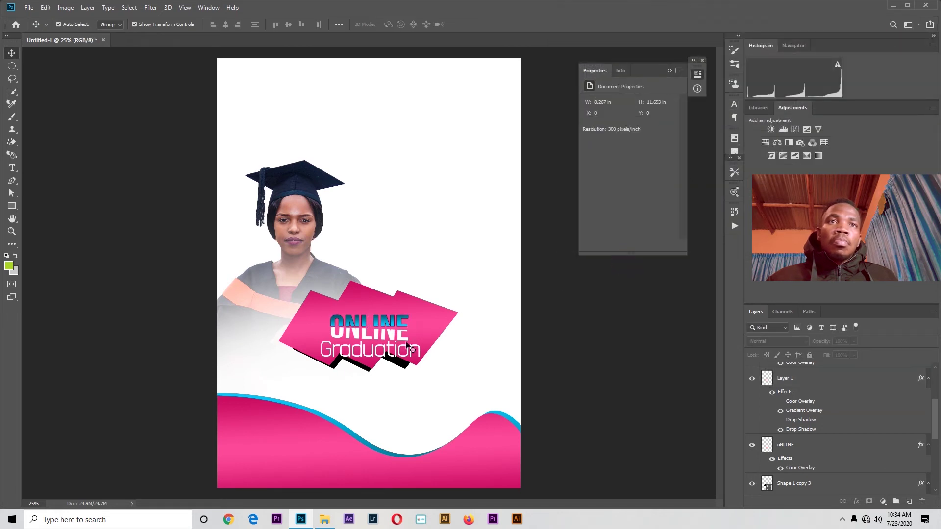
- Select the ONLINE and Graduation text layers together and move them up slightly
click(388, 325)
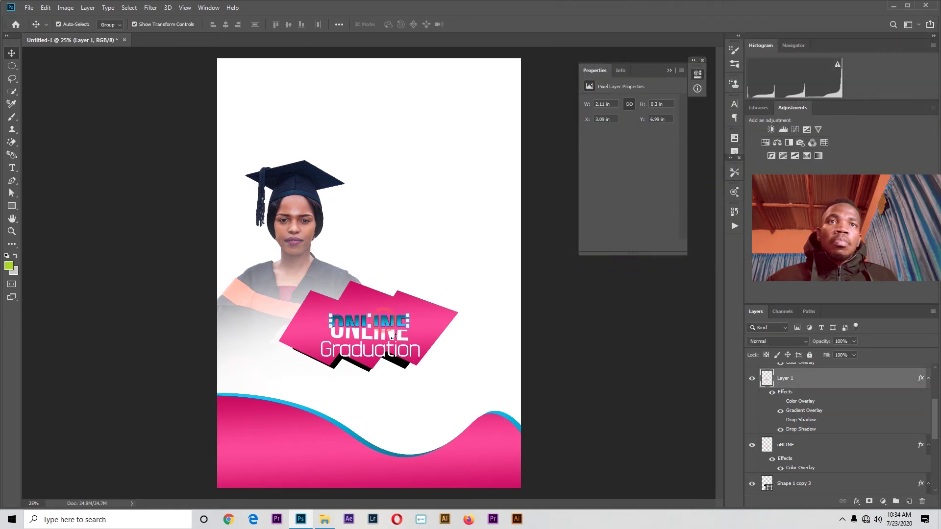
click(567, 315)
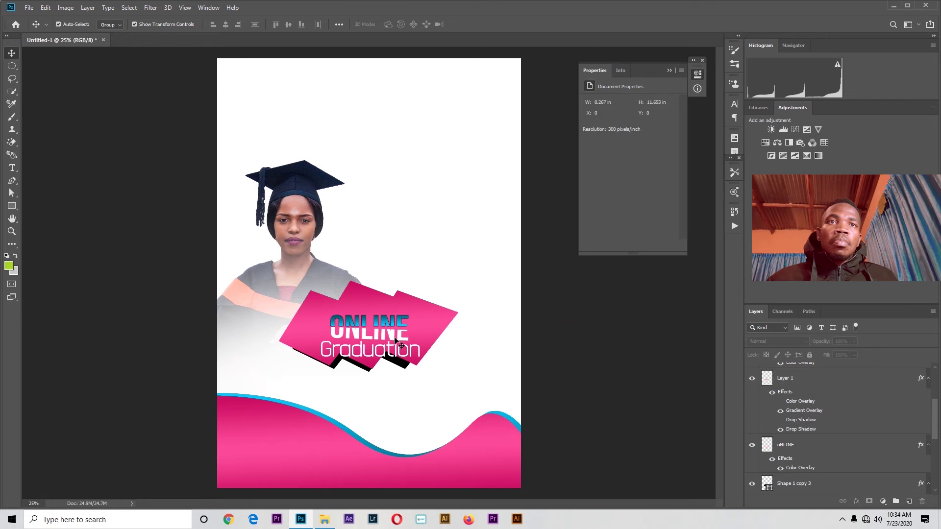
click(398, 337)
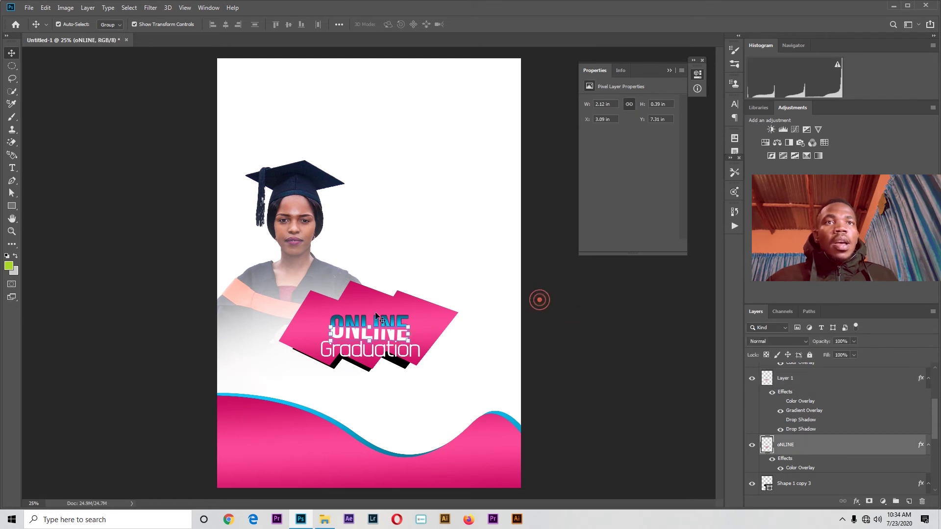
click(585, 287)
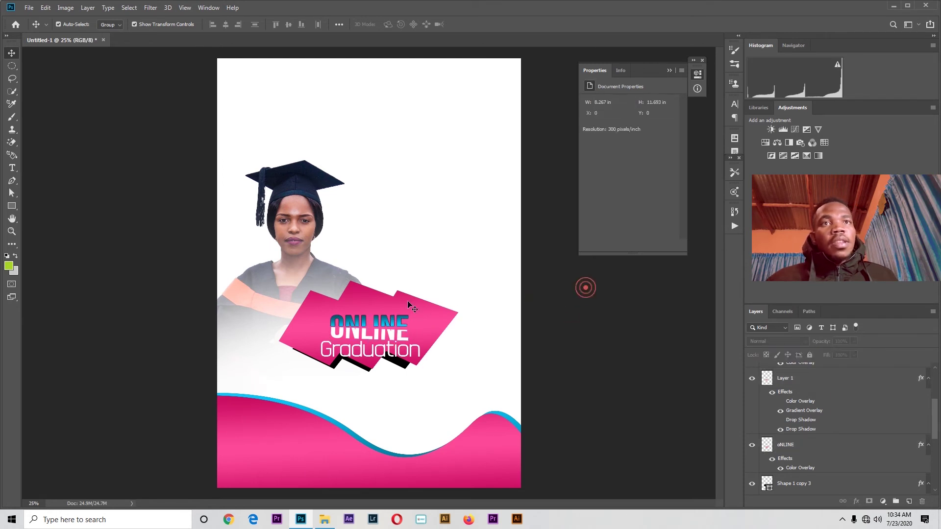
click(378, 324)
click(567, 315)
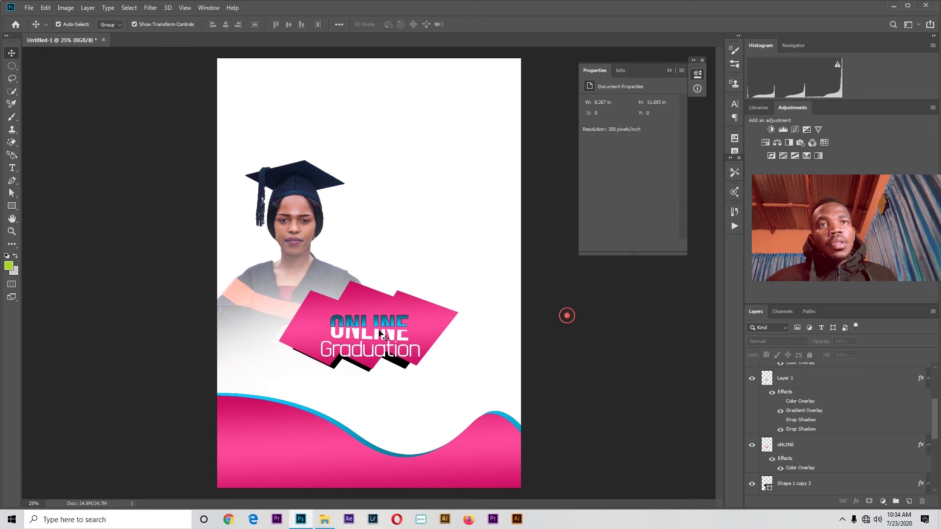
click(368, 358)
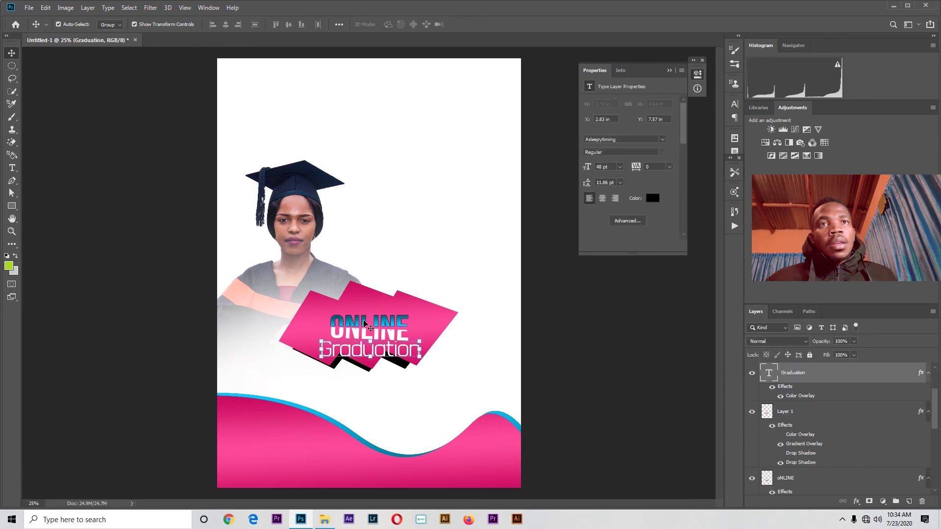
click(365, 328)
drag(365, 337, 364, 325)
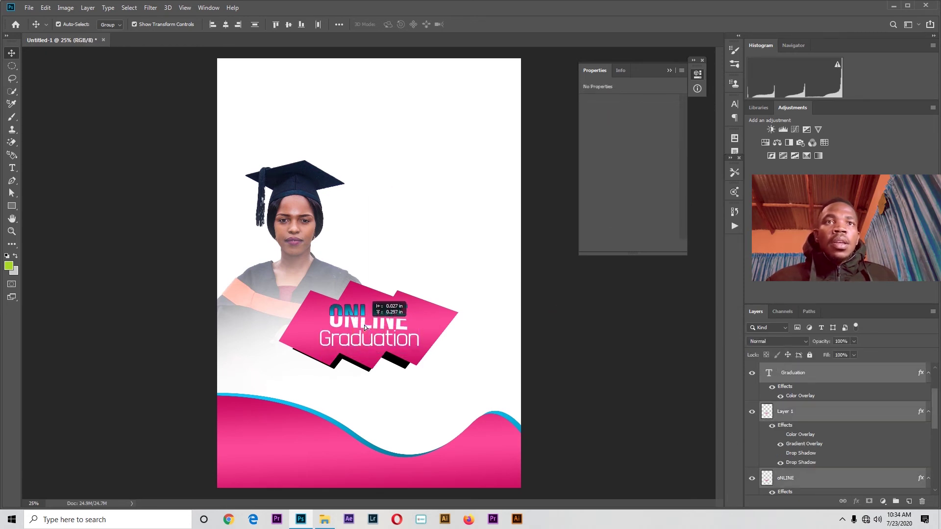
- Reopen Layer 1's Blending Options and turn off ONLINE's gradient overlay
click(567, 321)
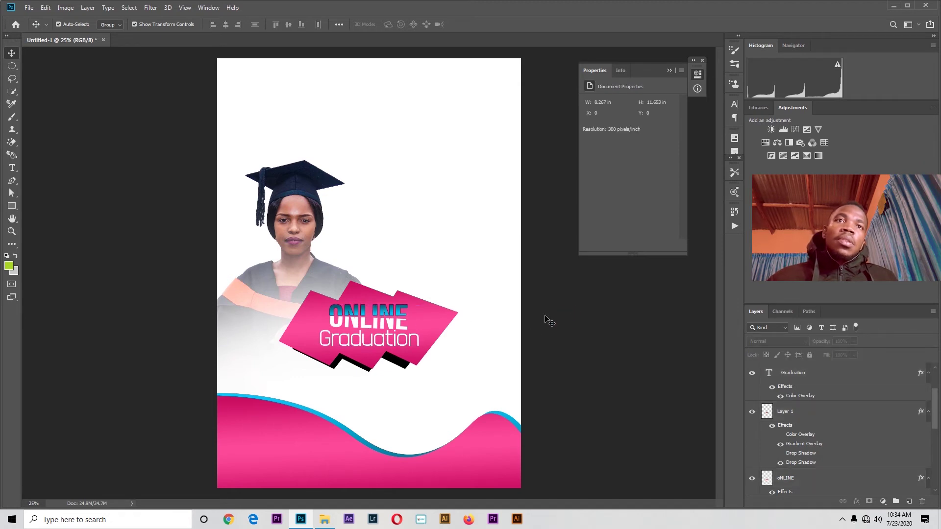
click(394, 315)
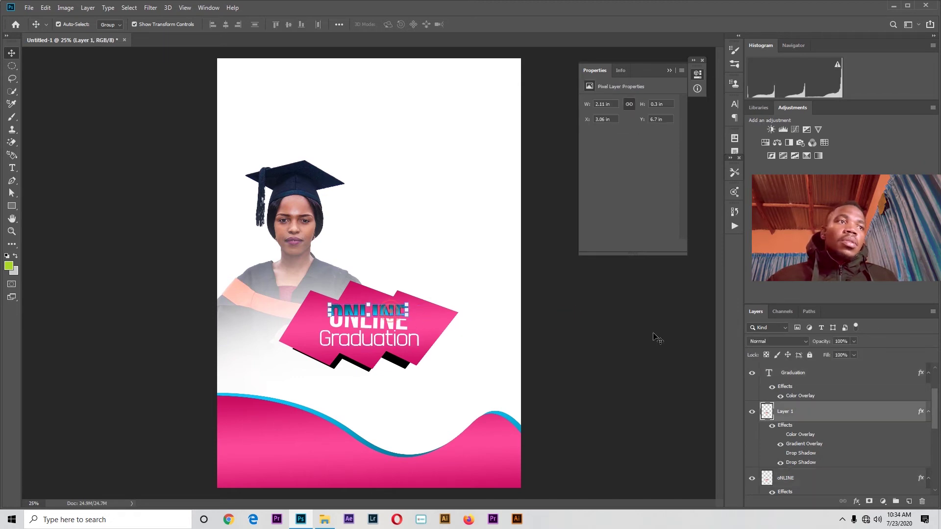
right_click(779, 408)
click(595, 120)
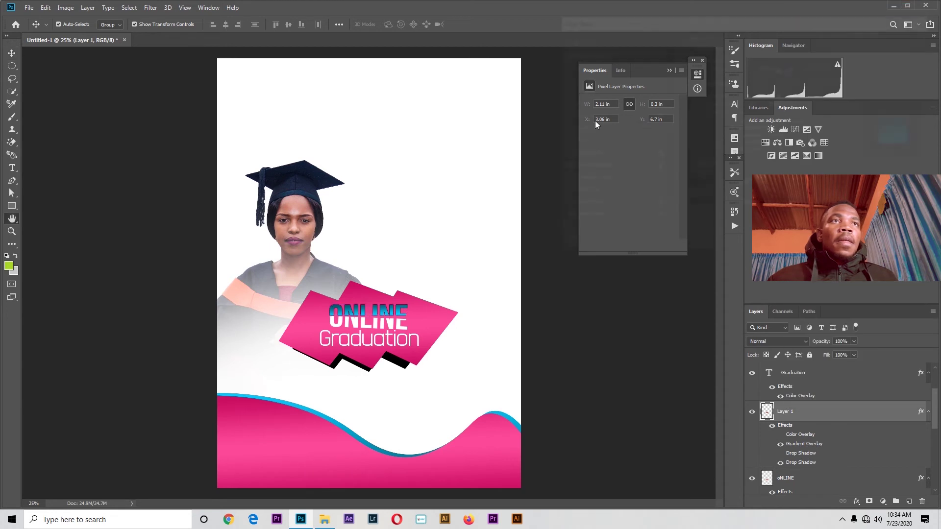
click(564, 166)
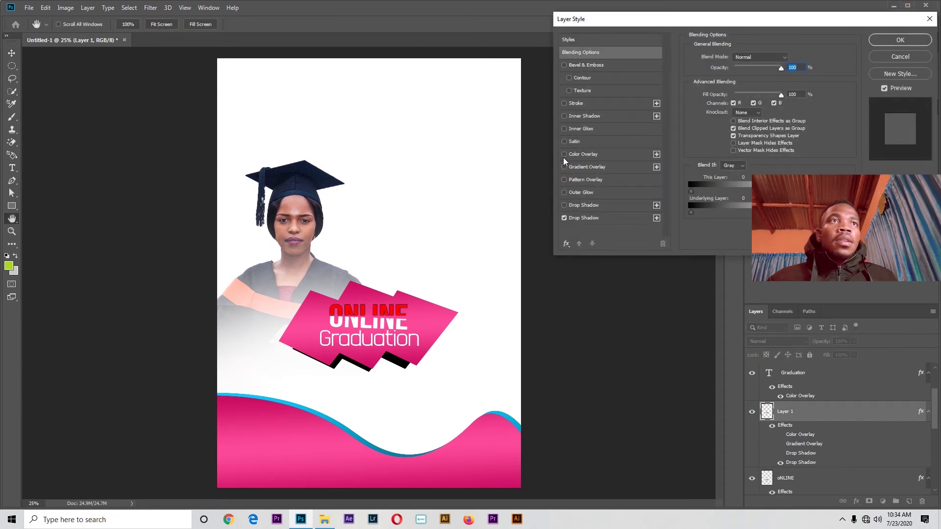
- Make ONLINE white with a colour overlay and add a pink outside stroke
click(564, 155)
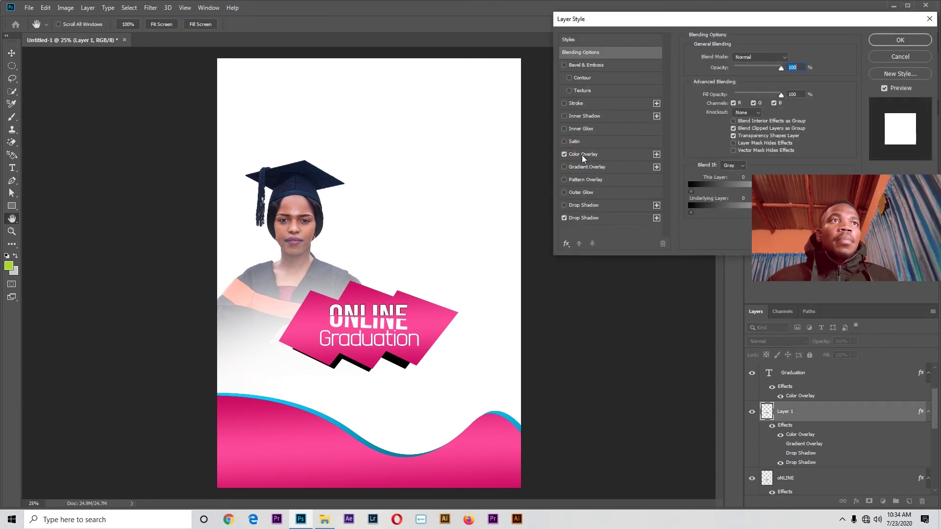
click(564, 104)
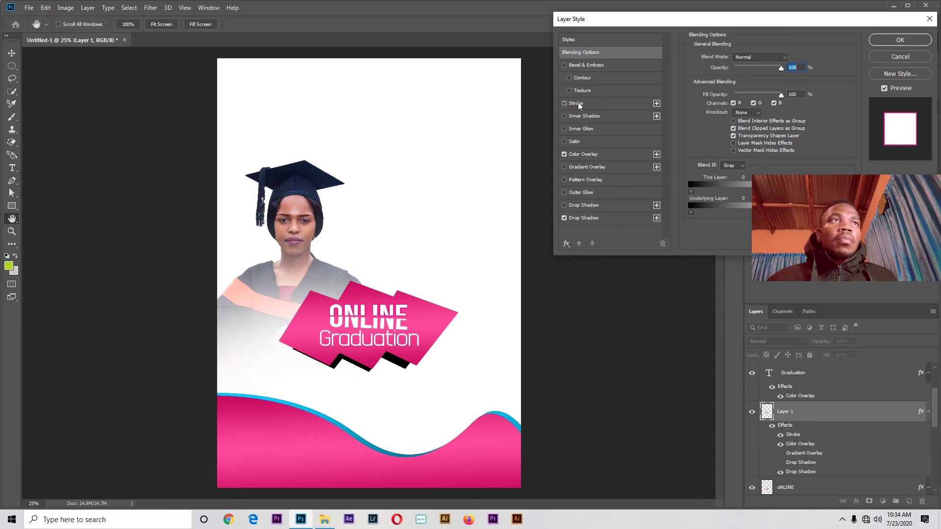
click(578, 103)
drag(738, 57, 732, 57)
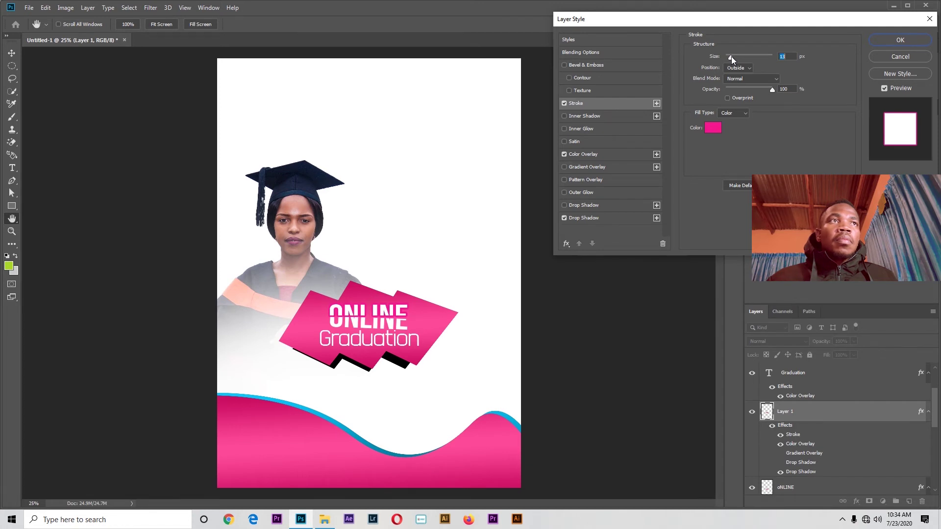
- Set ONLINE's drop shadow to 6 px distance, 18% spread, 24 px size, and apply
click(593, 217)
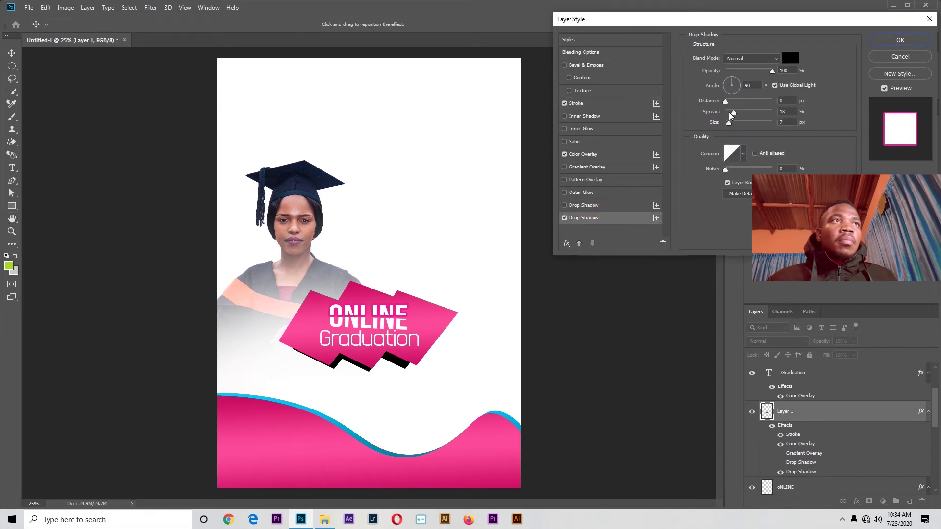
drag(725, 102, 735, 126)
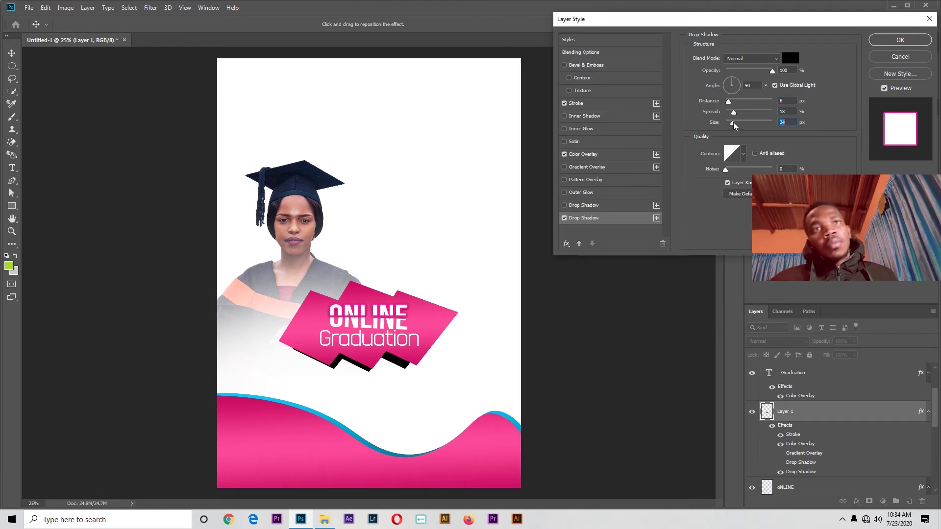
drag(734, 126, 732, 126)
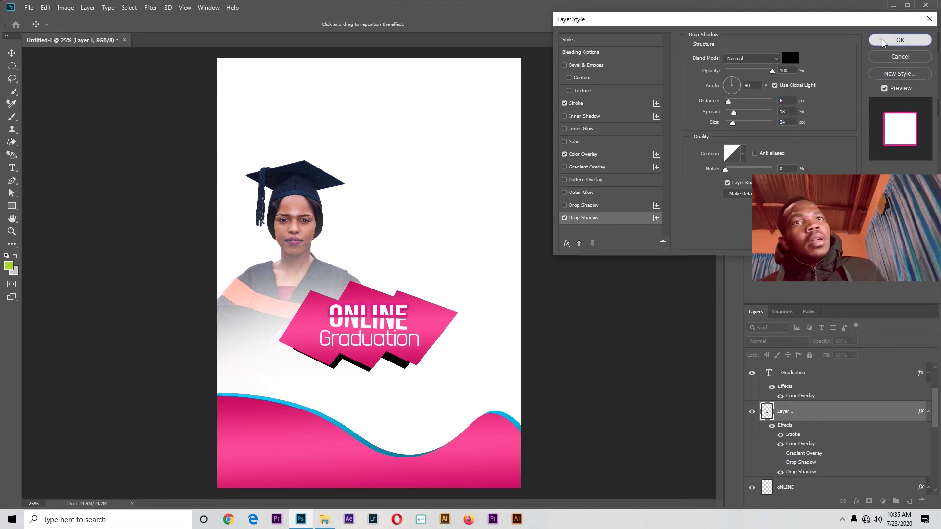
click(900, 39)
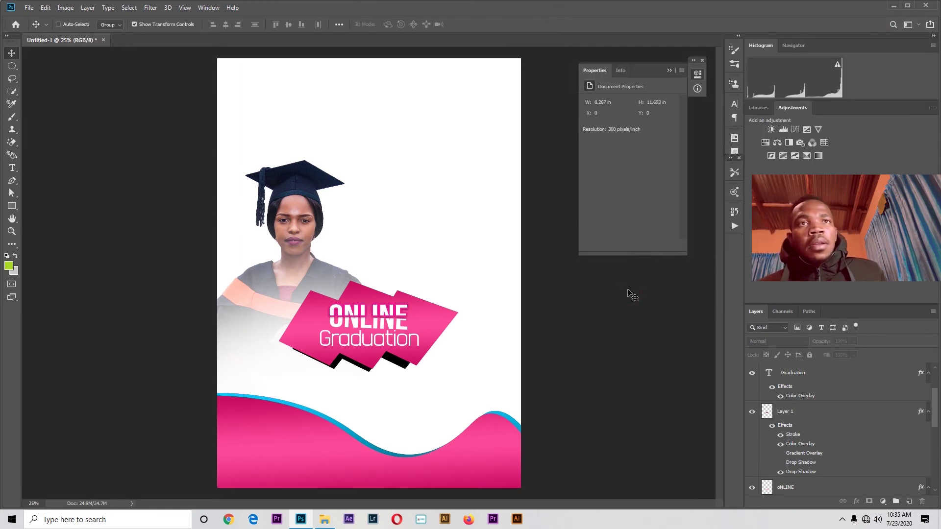
- At 50% zoom, set ONLINE's pink stroke to 5 px at 100% opacity and apply
key(ctrl+plus)
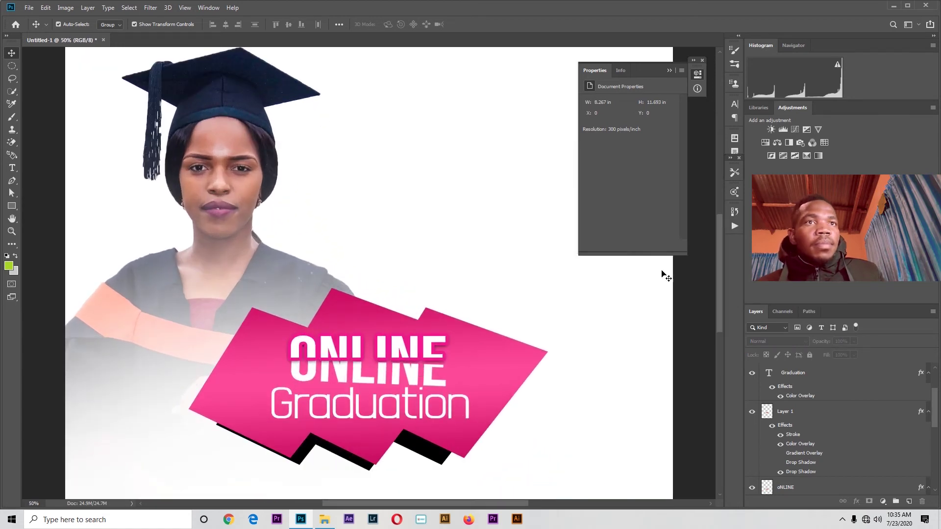
click(766, 408)
right_click(766, 408)
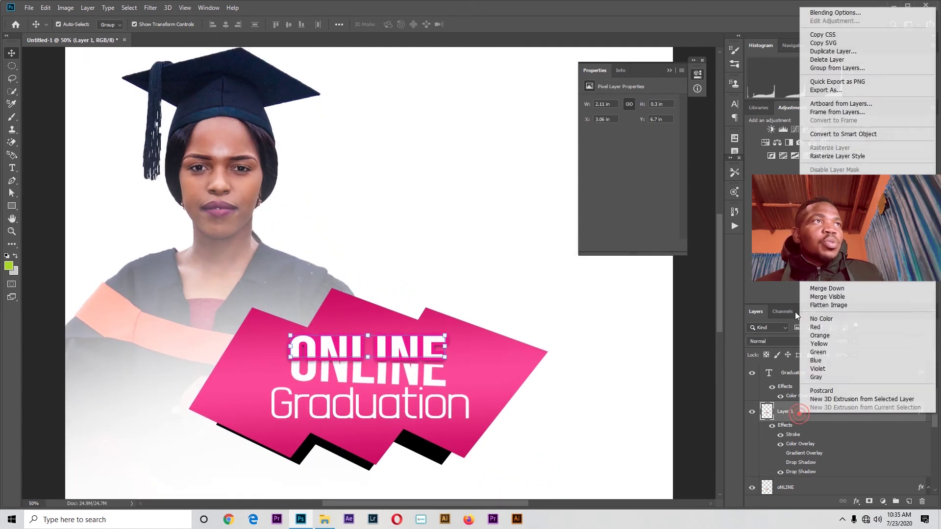
click(816, 12)
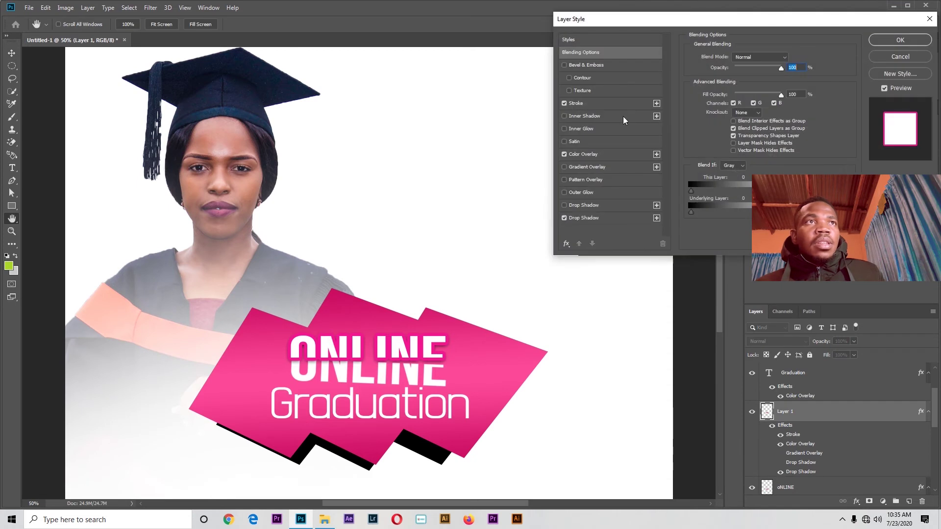
click(583, 101)
drag(730, 56, 727, 57)
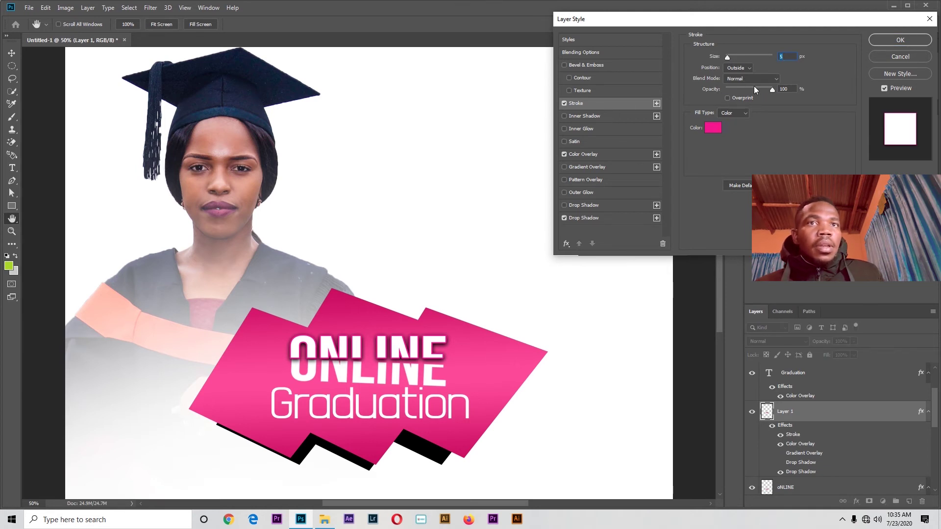
drag(767, 90, 751, 89)
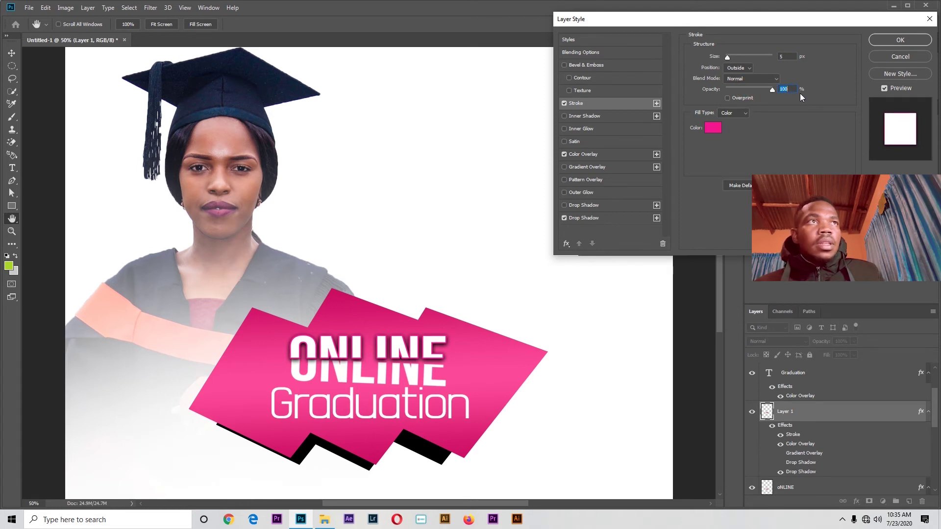
drag(726, 58, 727, 58)
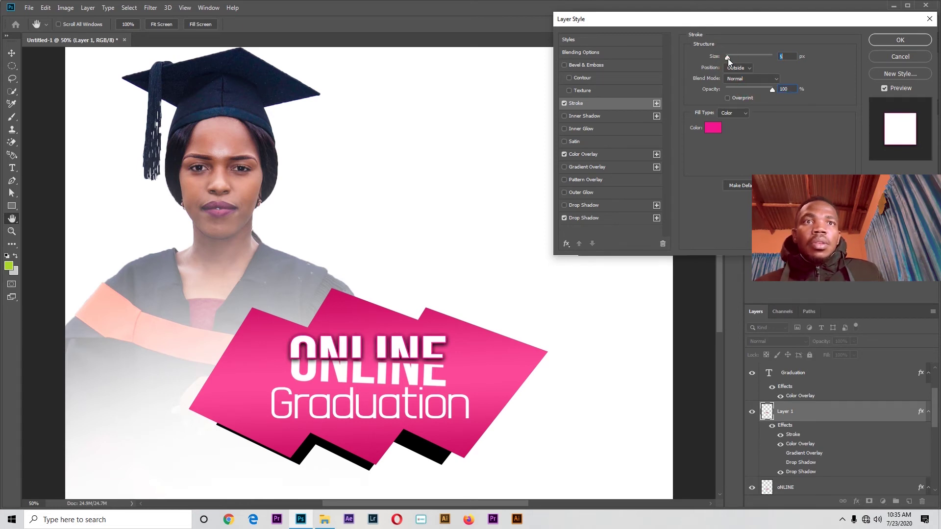
click(901, 40)
click(680, 333)
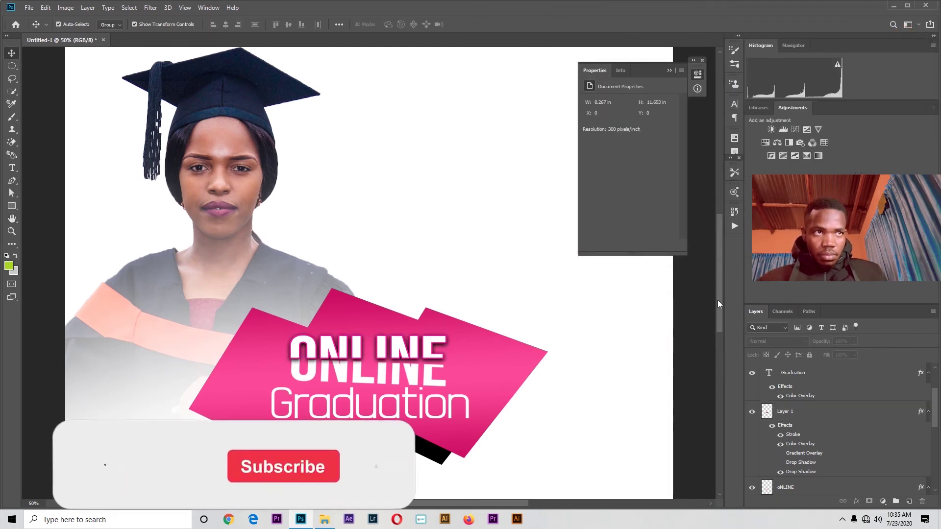
- Delete the pink angled shape, leaving only the black angled shapes
drag(717, 300, 704, 319)
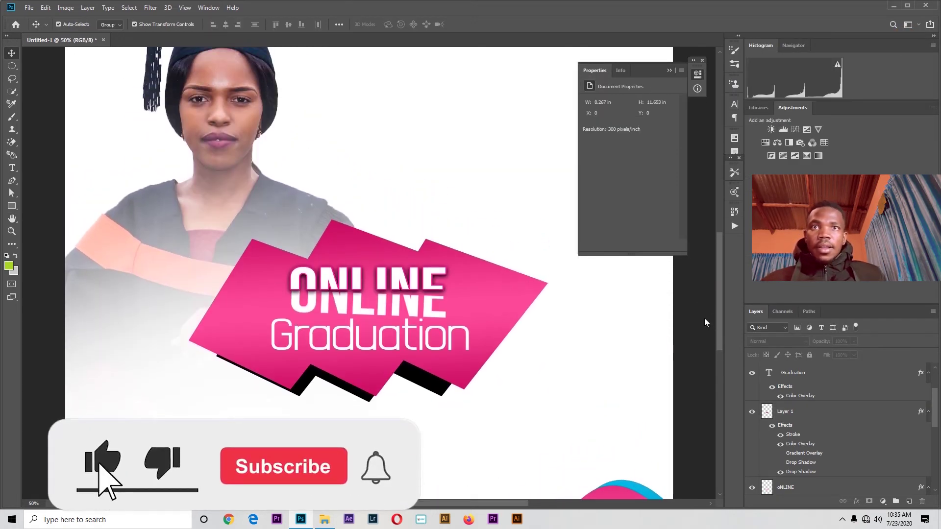
click(473, 339)
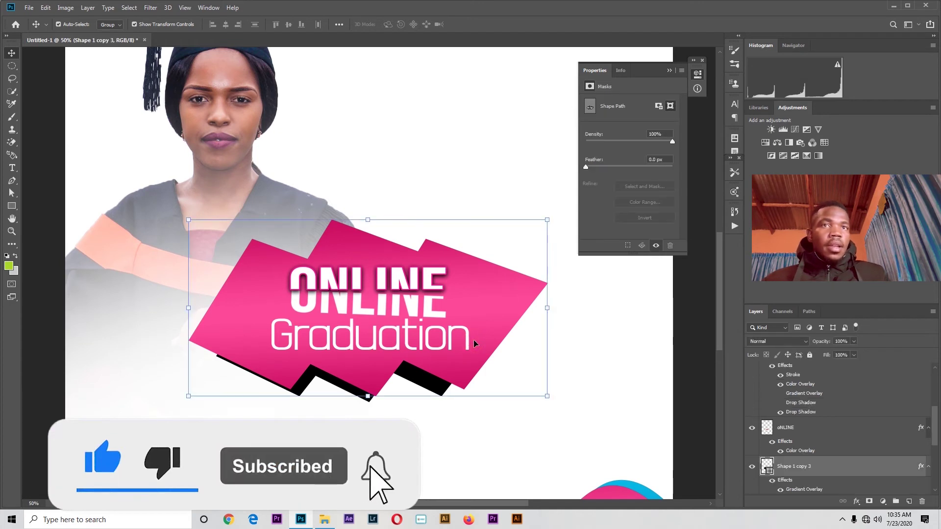
key(Delete)
click(570, 340)
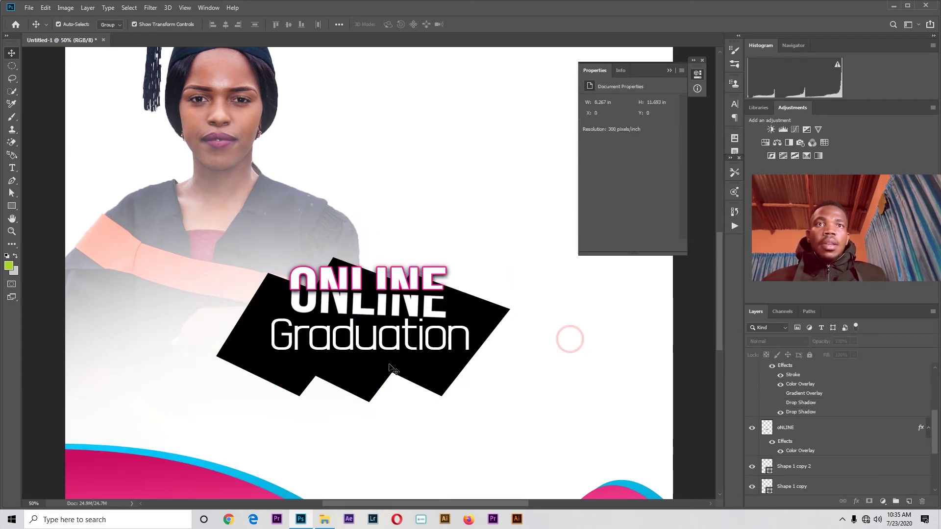
click(375, 365)
click(584, 347)
click(304, 377)
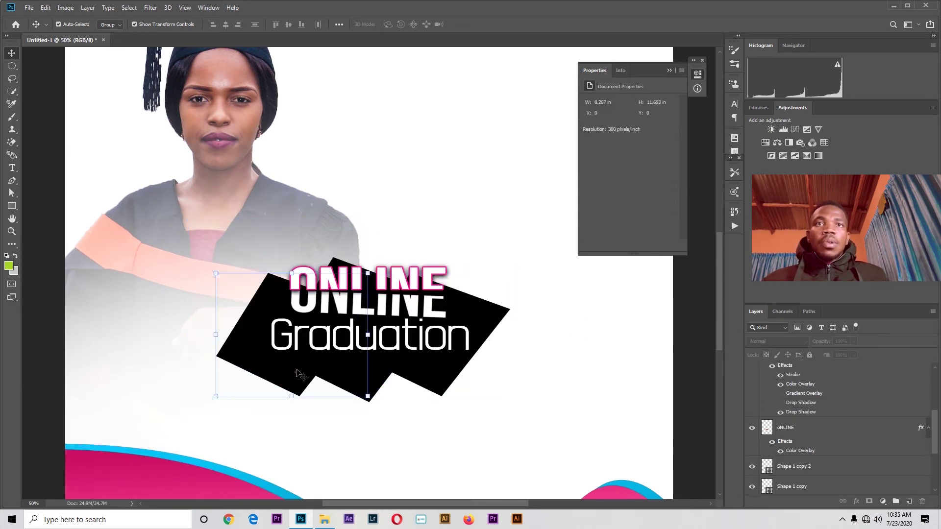
click(304, 337)
click(531, 347)
- Offset the black shape copy and raise the lower black angled shape
drag(420, 357, 395, 366)
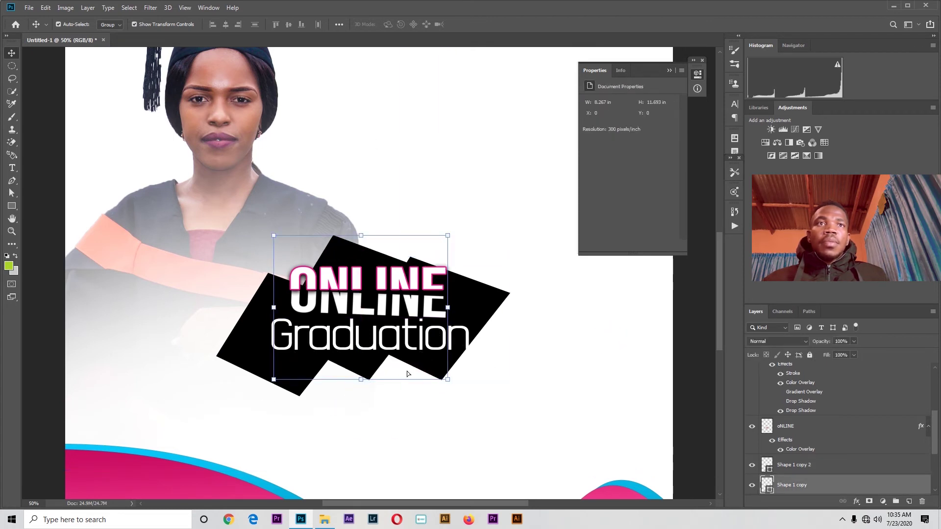
click(592, 353)
click(282, 373)
drag(282, 373, 284, 353)
click(549, 363)
- Centre the faded graduate photo on the poster
key(ctrl+minus)
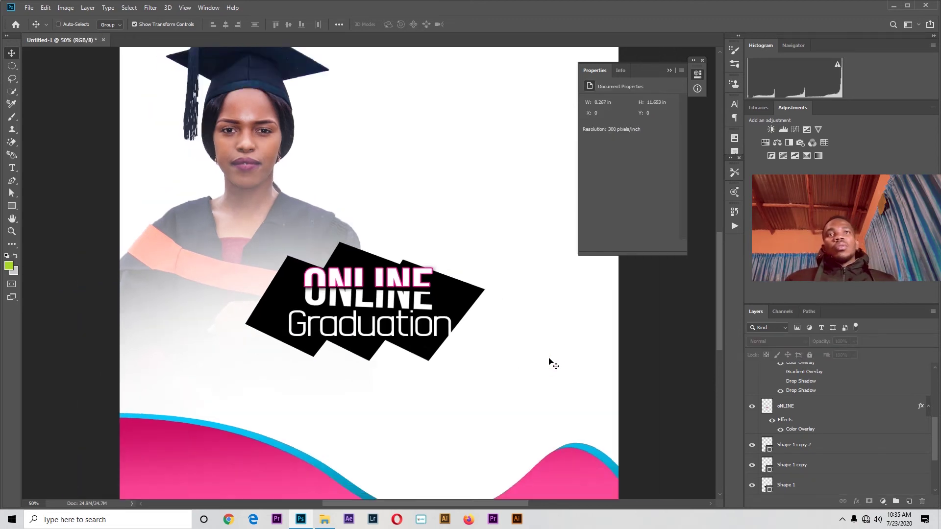
key(ctrl+minus)
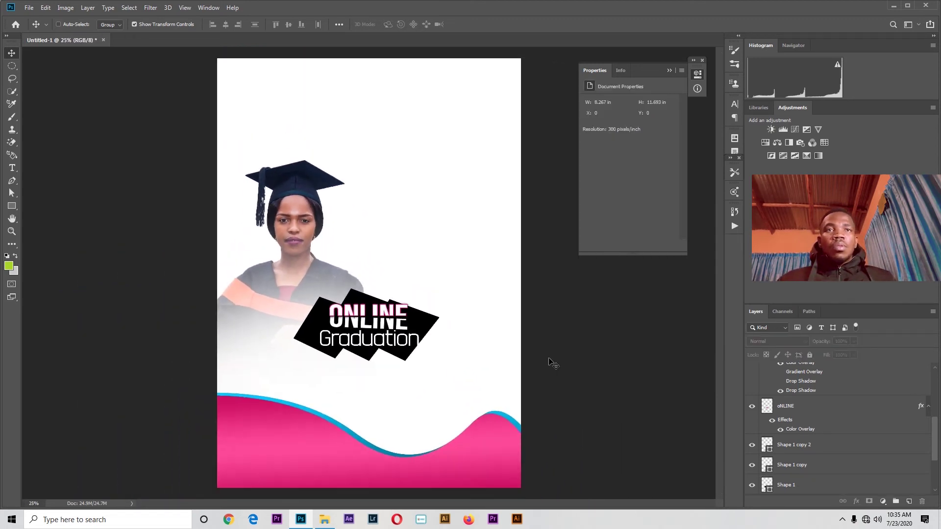
key(ctrl+minus)
key(ctrl+plus)
key(ctrl+plus)
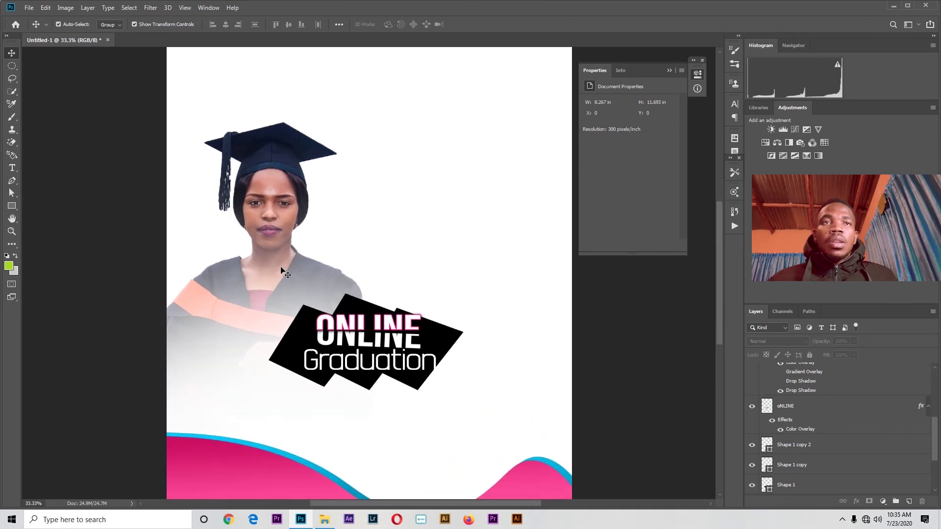
drag(280, 268, 352, 252)
click(618, 326)
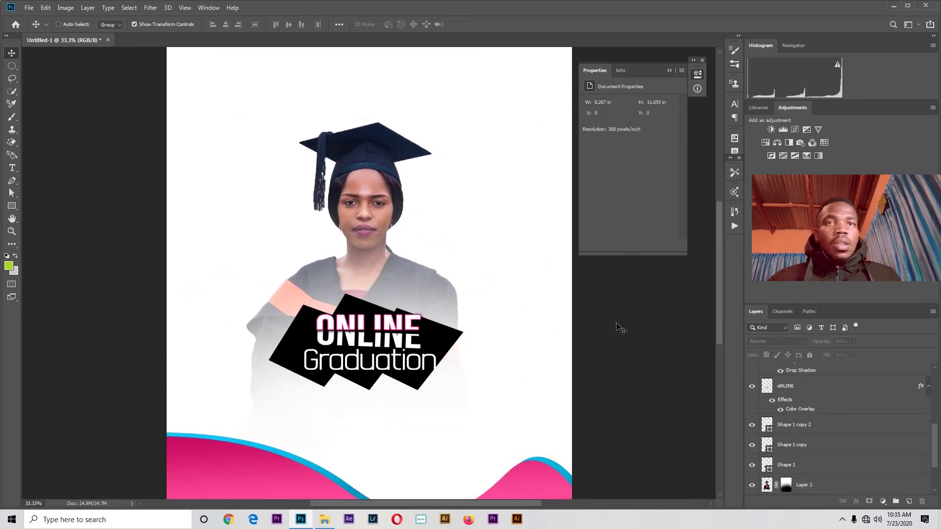
key(ctrl+minus)
key(ctrl+minus)
key(ctrl+plus)
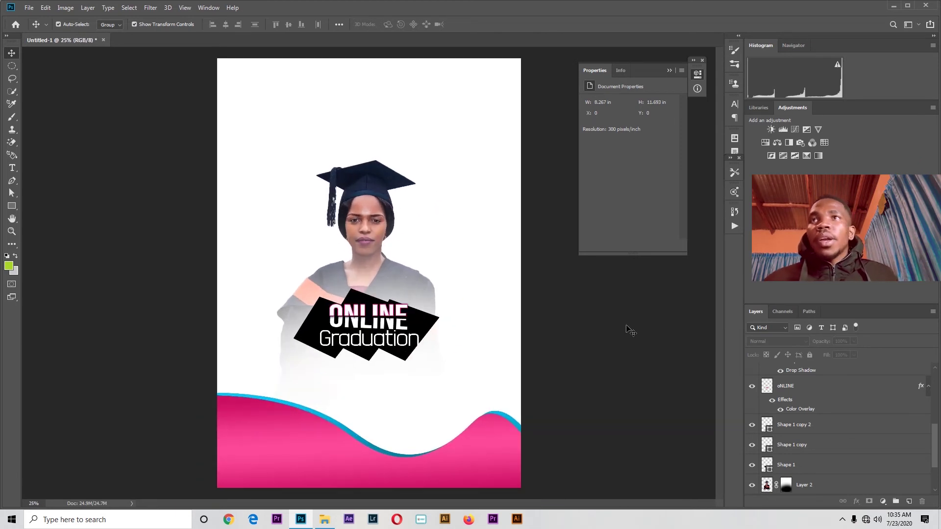
- Delete the pink and blue wave shapes at the bottom
click(305, 438)
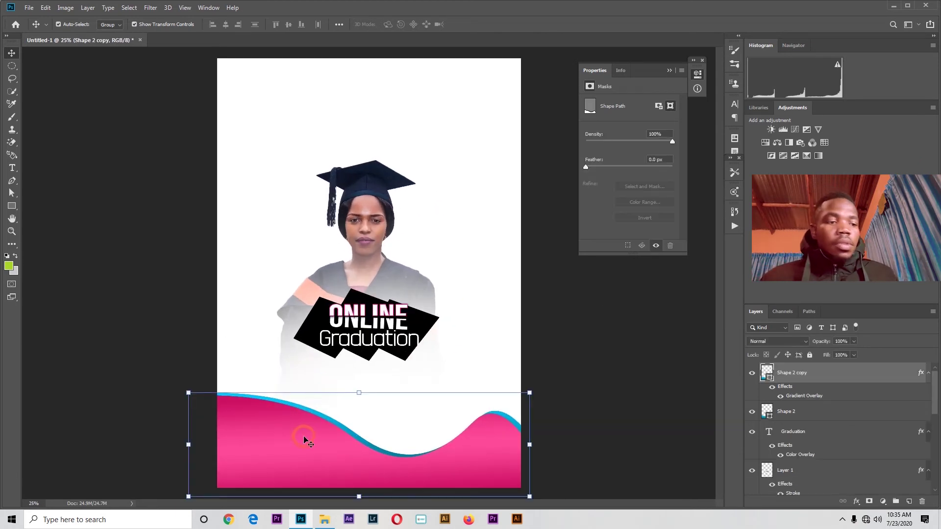
key(Delete)
key(Delete)
click(337, 437)
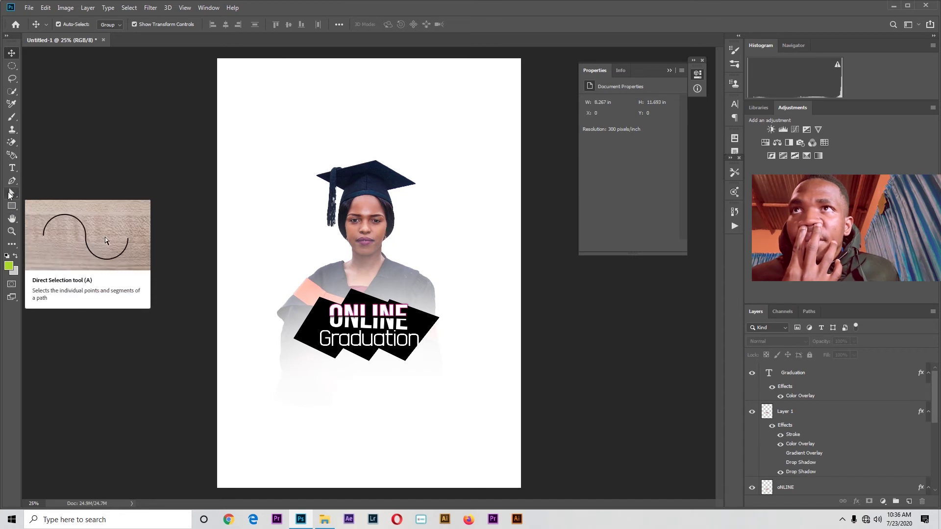
- Draw a thin black 1192 × 108 px rectangle bar below the title
click(10, 194)
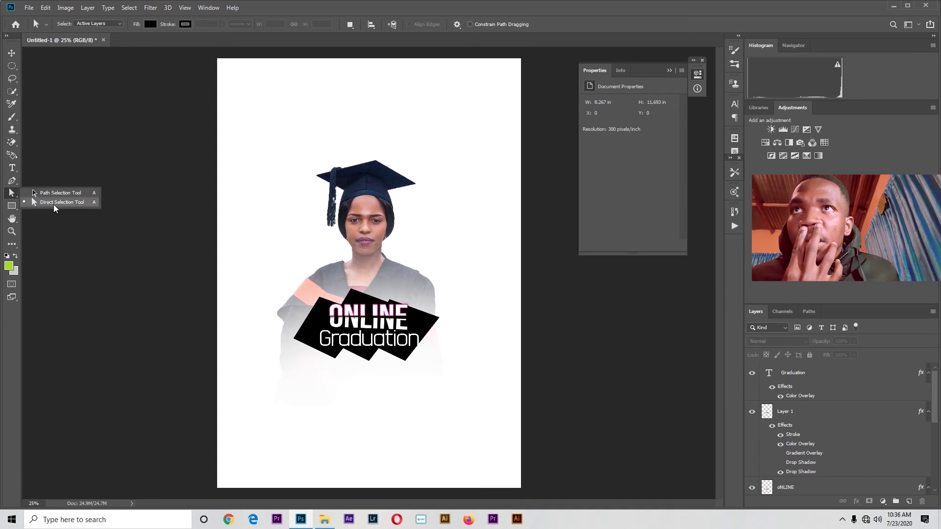
click(14, 208)
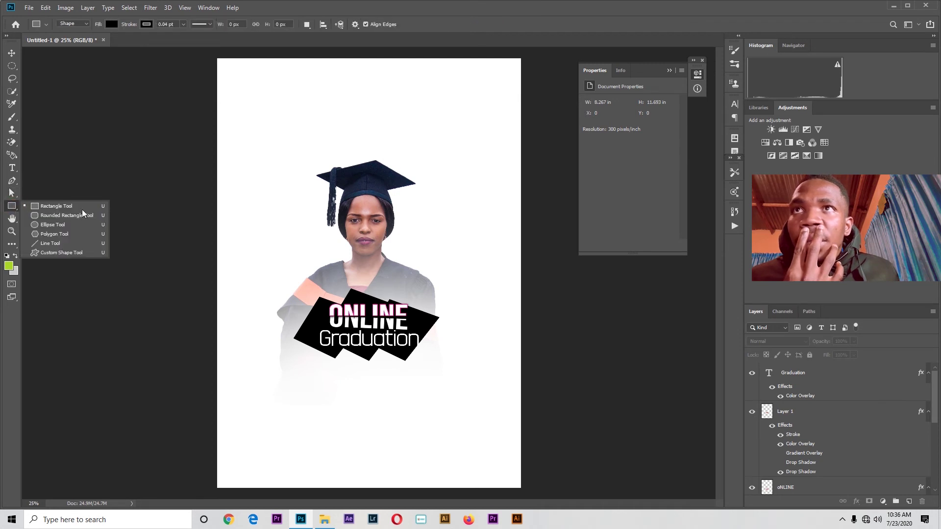
click(57, 206)
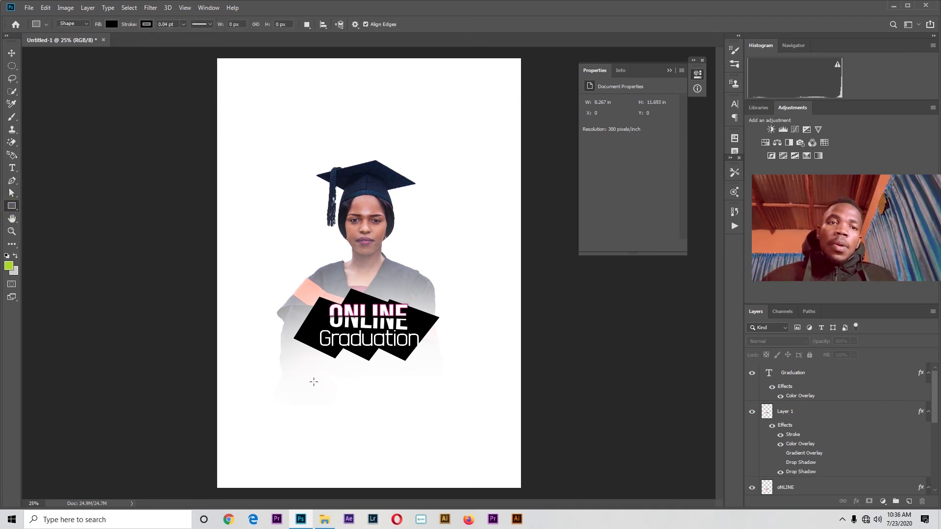
drag(297, 371, 444, 384)
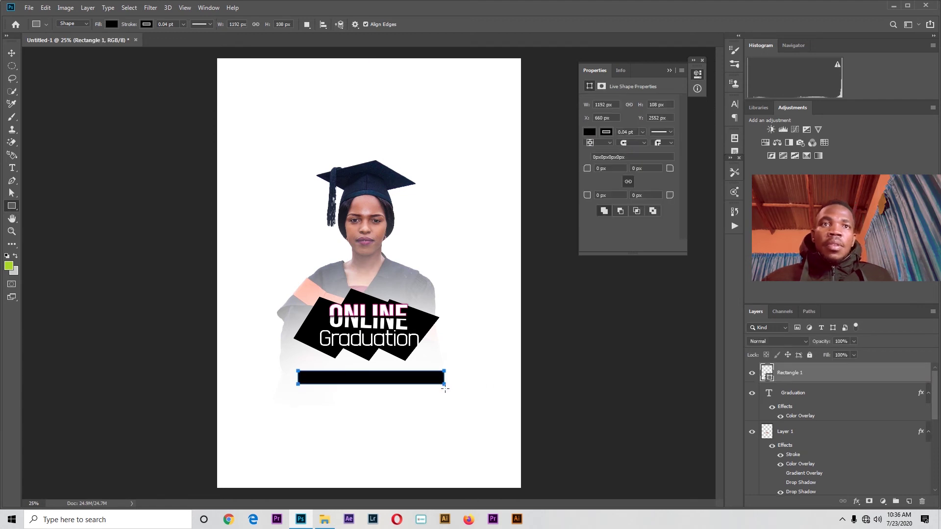
- Move the black bar down and centre it under the title
click(11, 53)
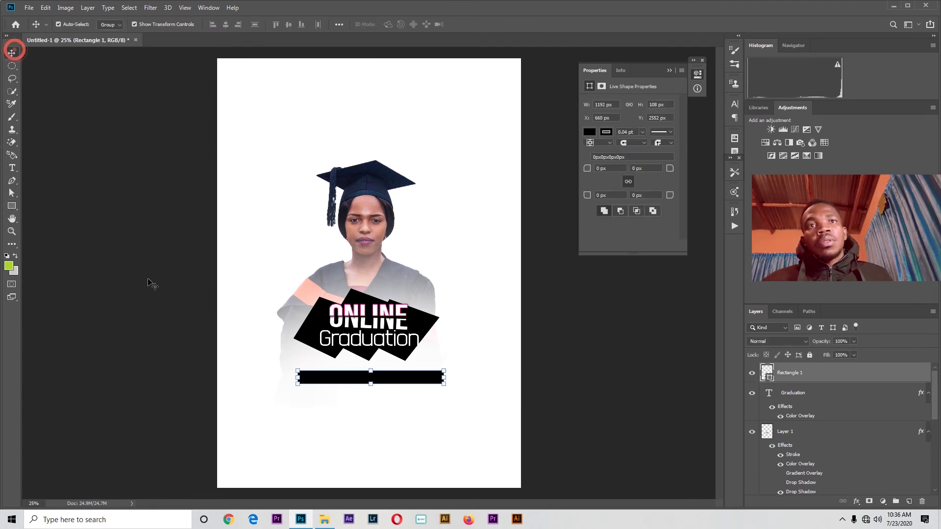
click(156, 290)
drag(381, 378, 379, 392)
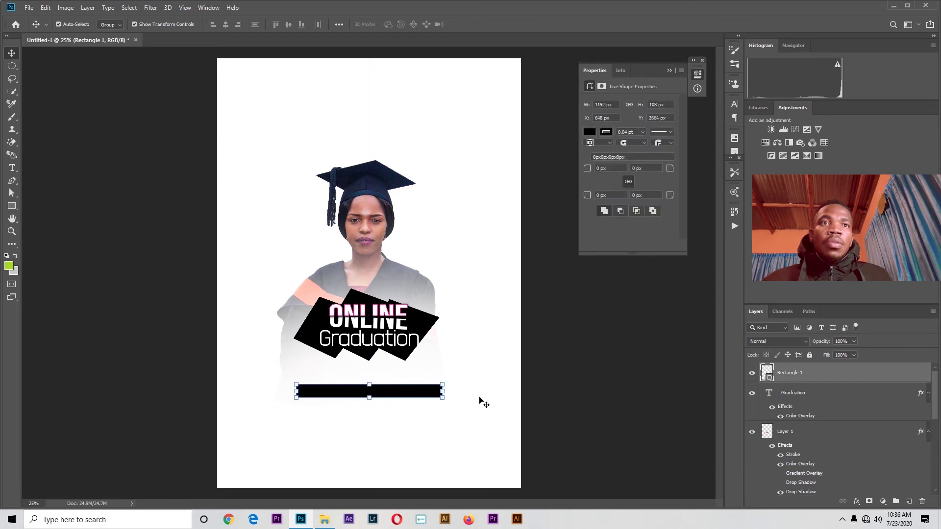
click(479, 397)
click(12, 168)
- Add a text line below the bar reading '24 July 2020'
click(338, 430)
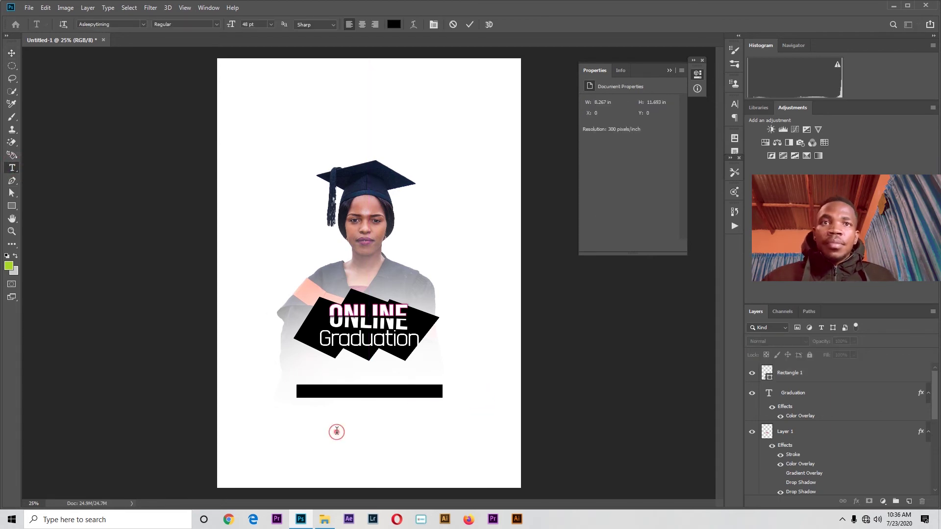
key(End)
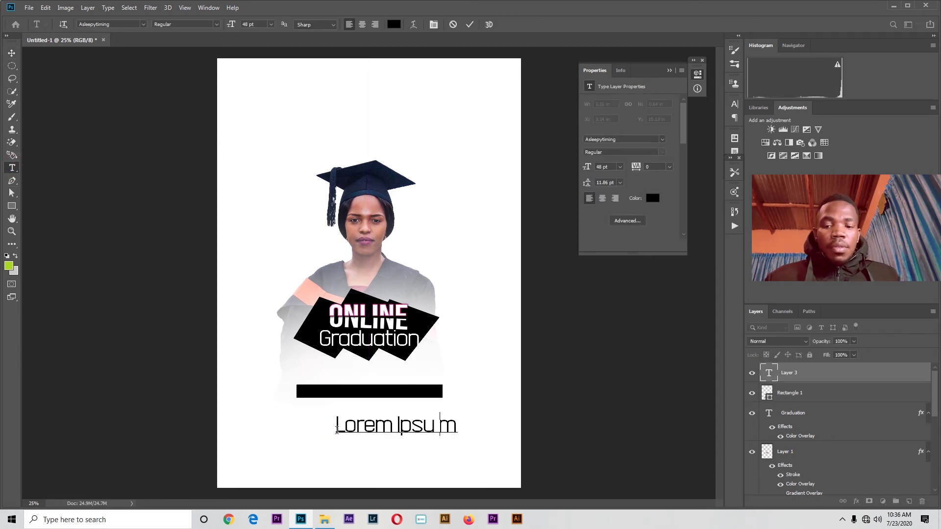
key(ctrl+a)
key(End)
key(Left)
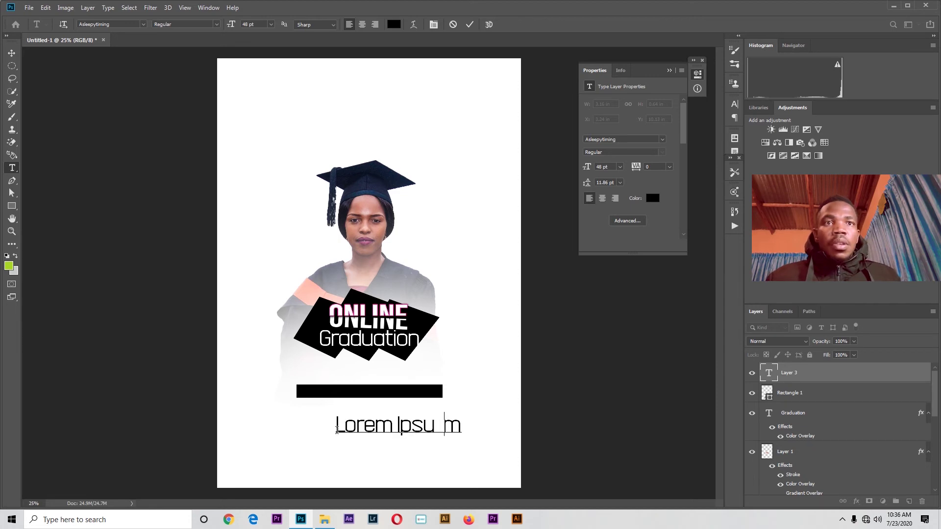
key(ctrl+a)
key(End)
key(Left)
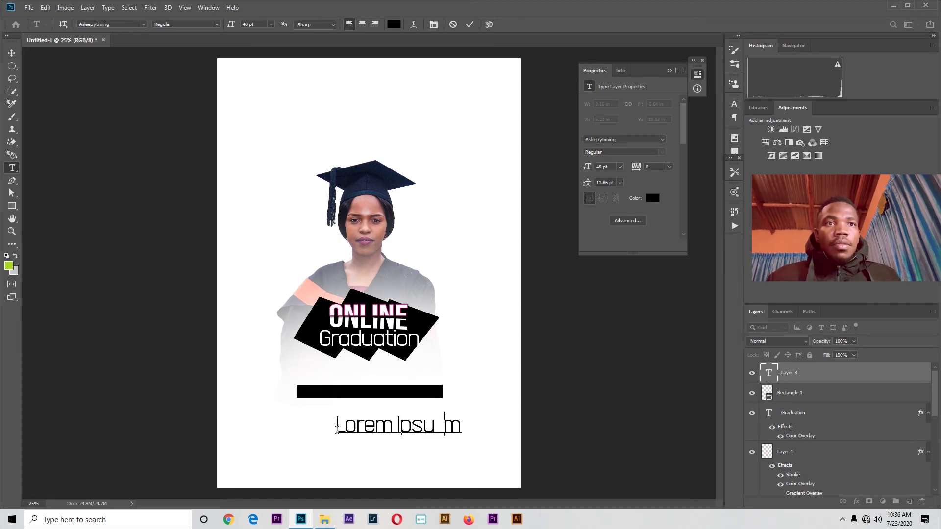
key(ctrl+a)
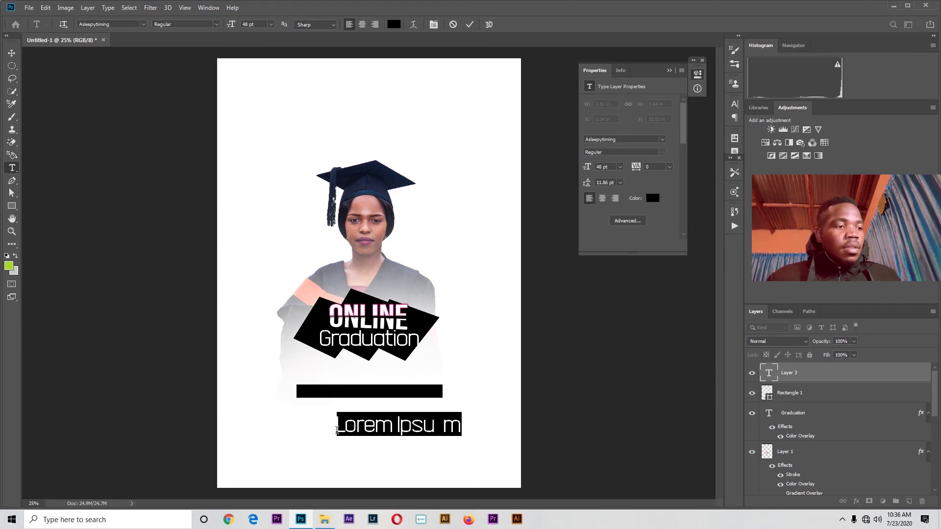
text(24)
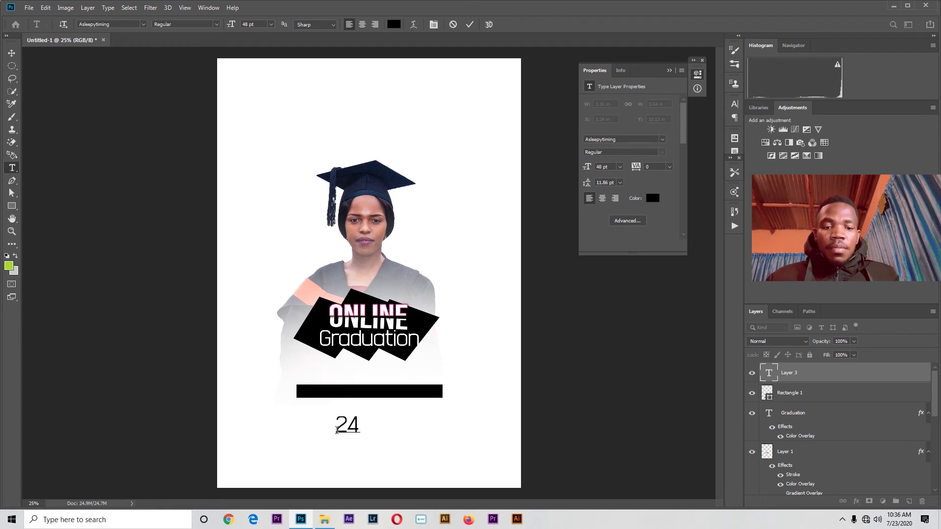
text( Ju)
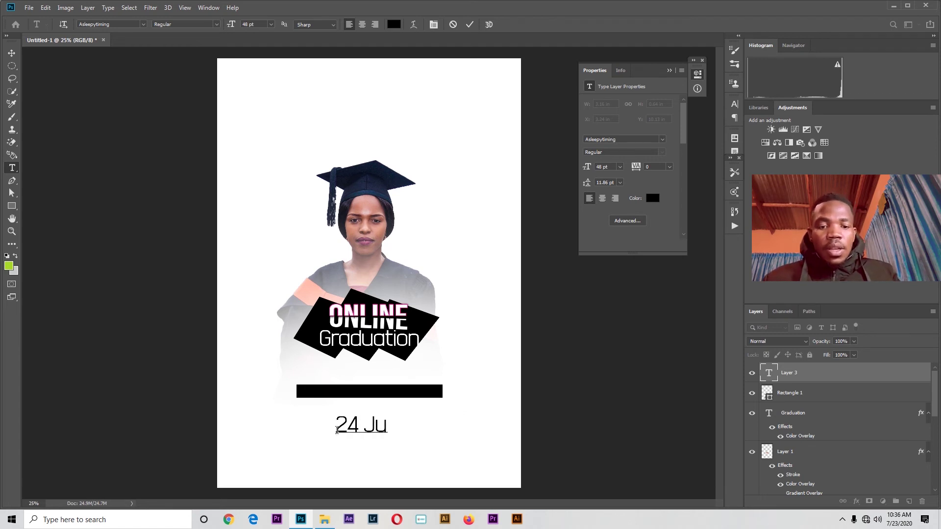
text(ly)
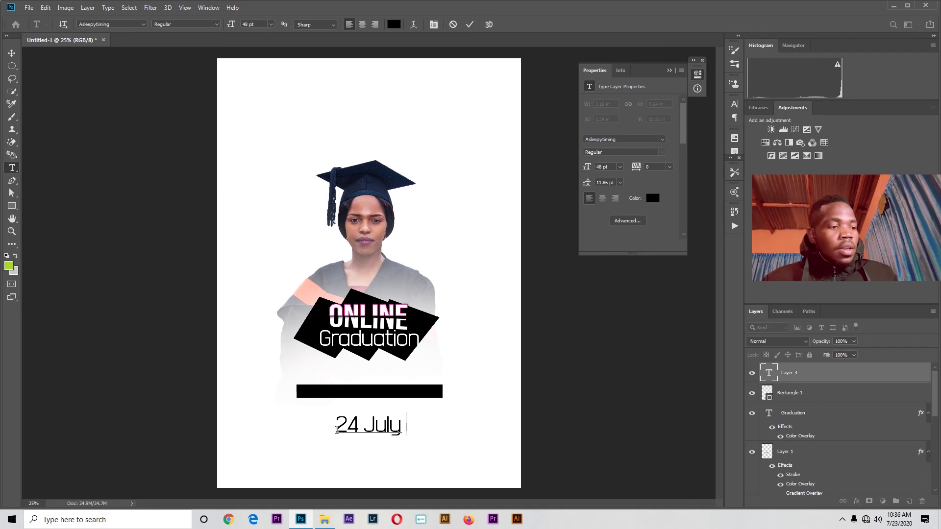
text( 2020)
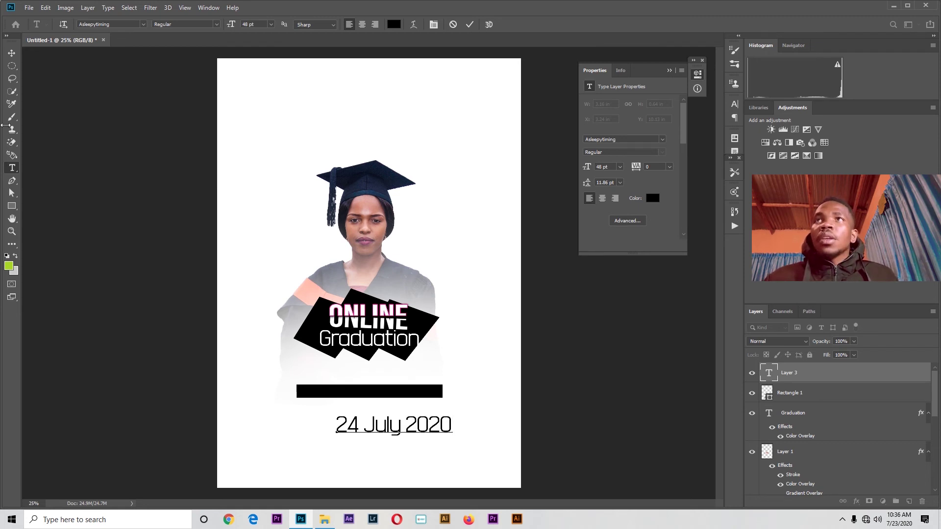
- Commit the date text and reopen it for editing
click(10, 53)
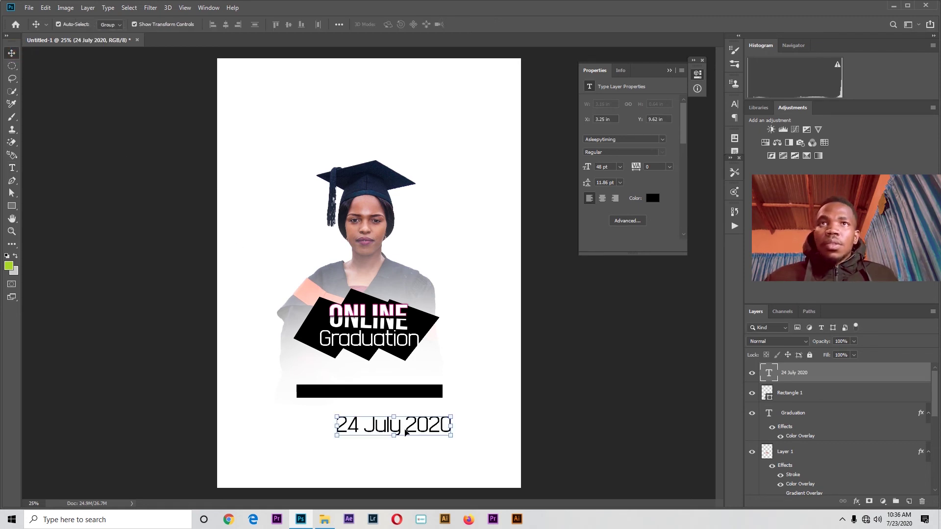
click(12, 167)
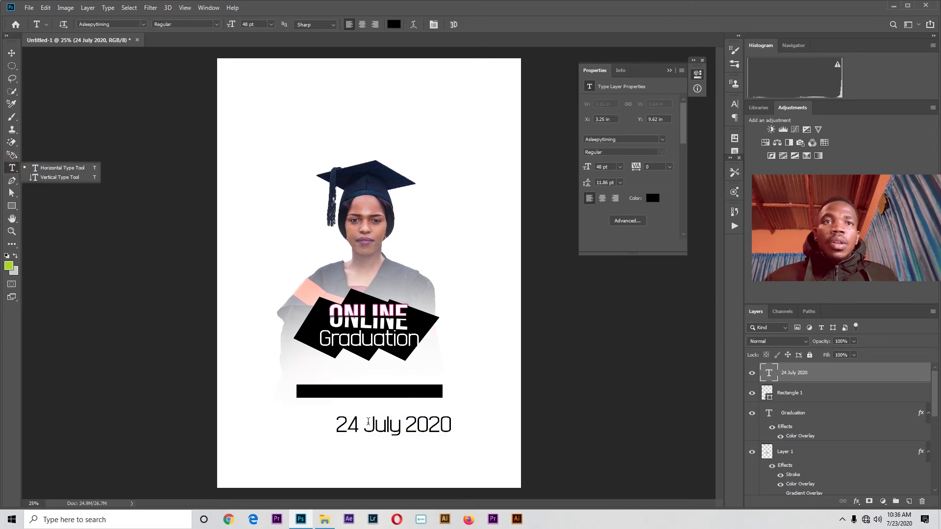
click(368, 423)
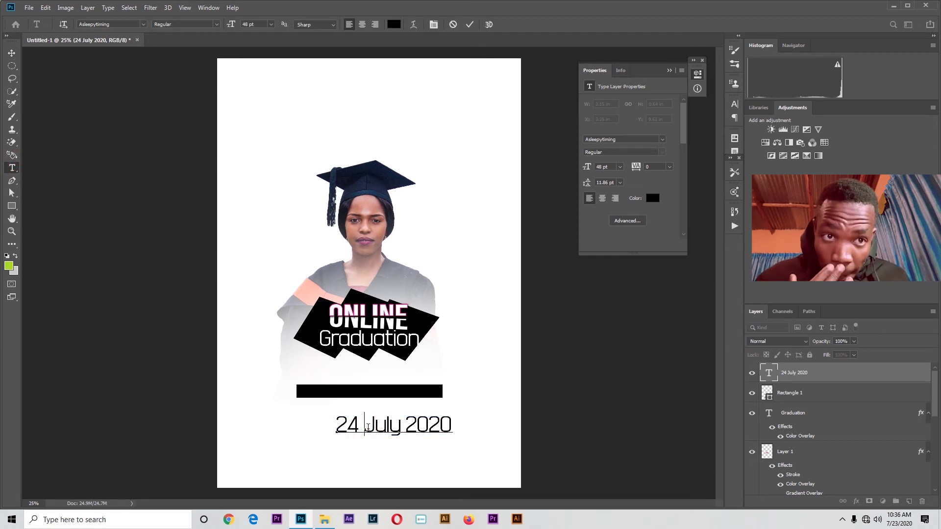
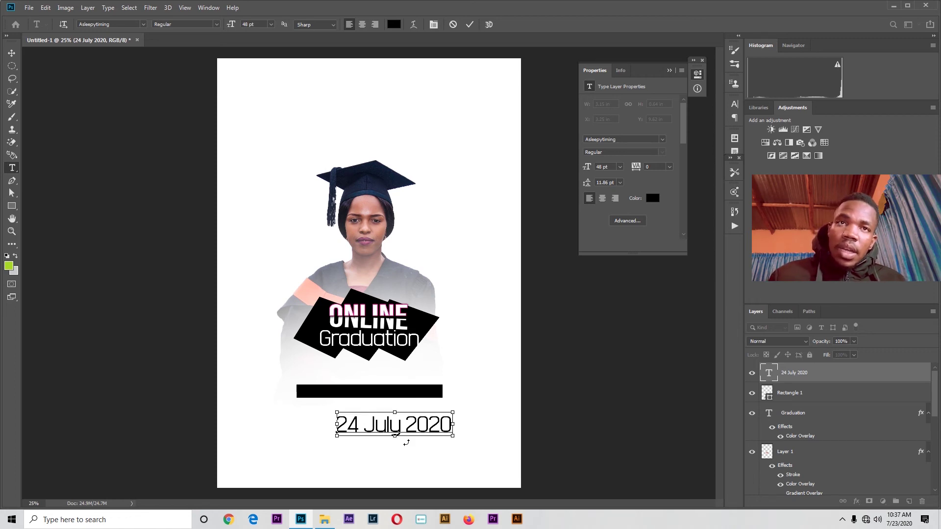
- Make the '24 July 2020' date white (#ffffff) and move it up onto the black bar
key(ctrl+a)
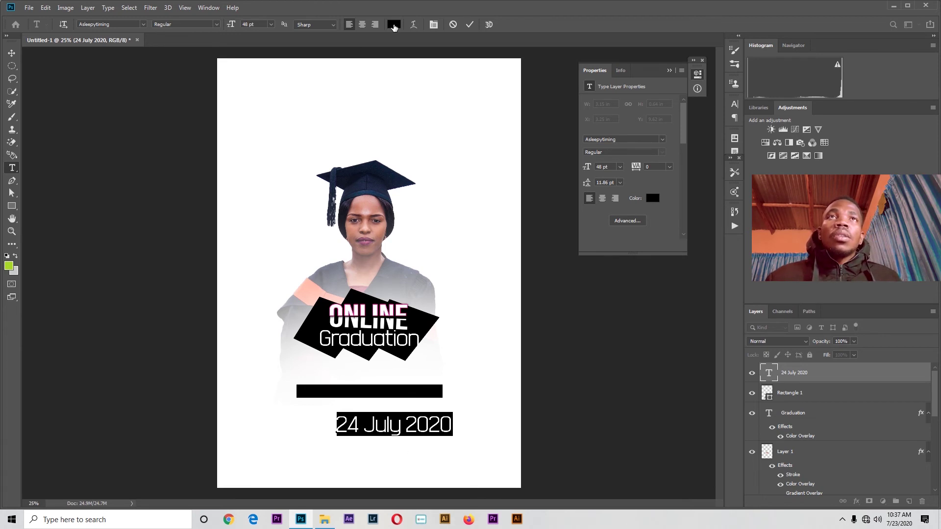
click(394, 25)
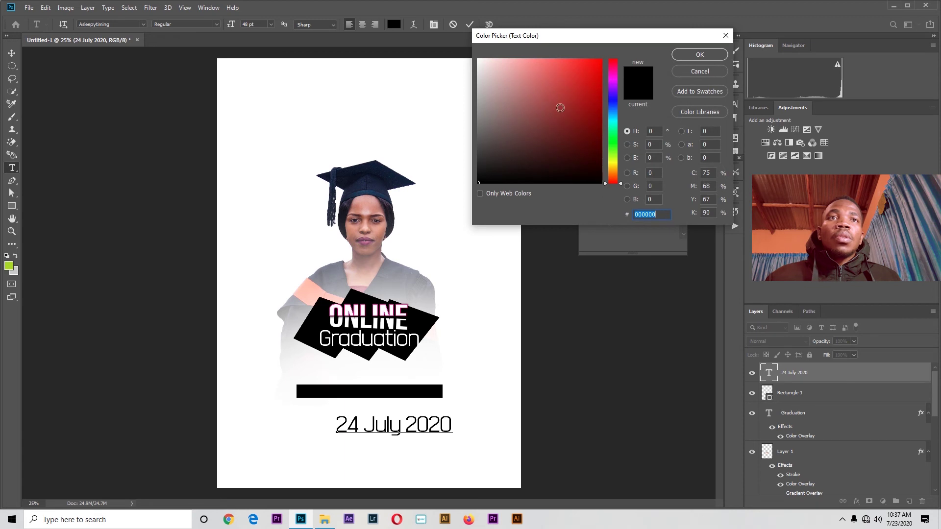
text(ffffff)
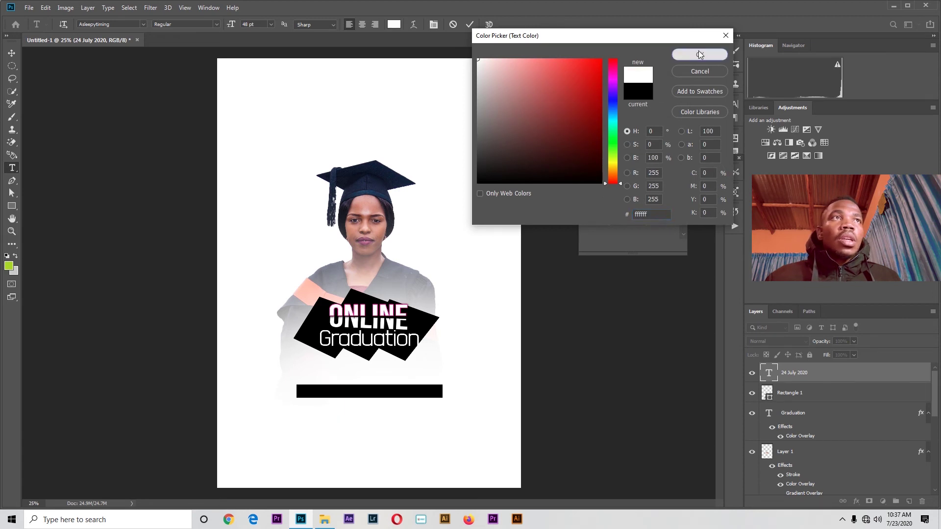
click(699, 54)
click(11, 52)
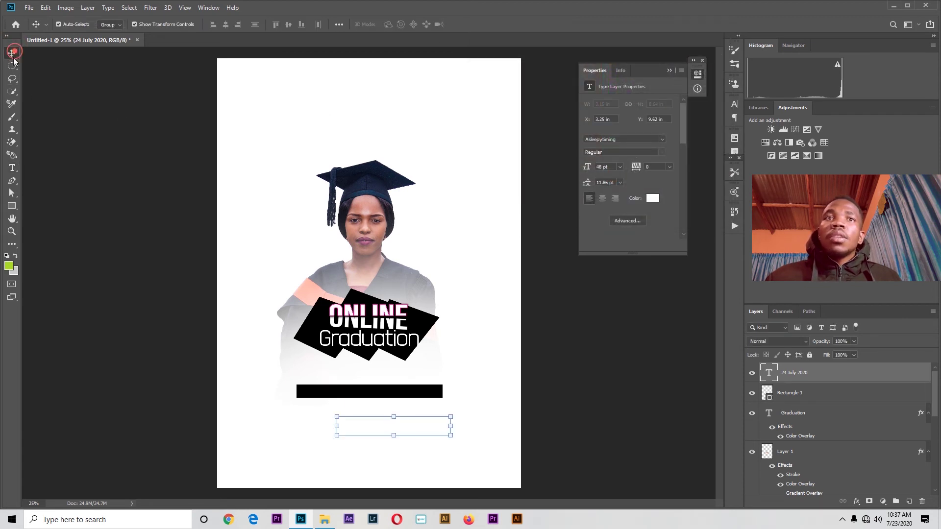
drag(410, 427, 382, 393)
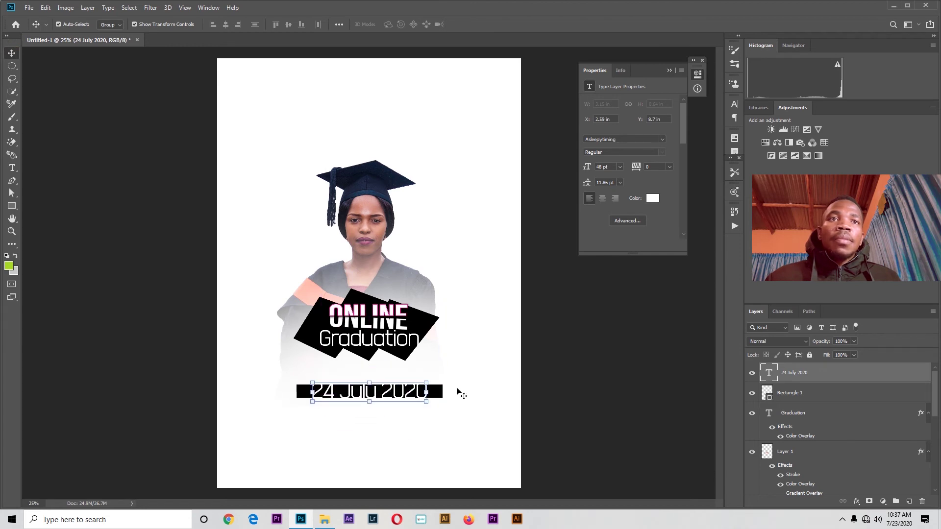
click(458, 391)
- Select the black date bar and stretch it taller upward
click(439, 394)
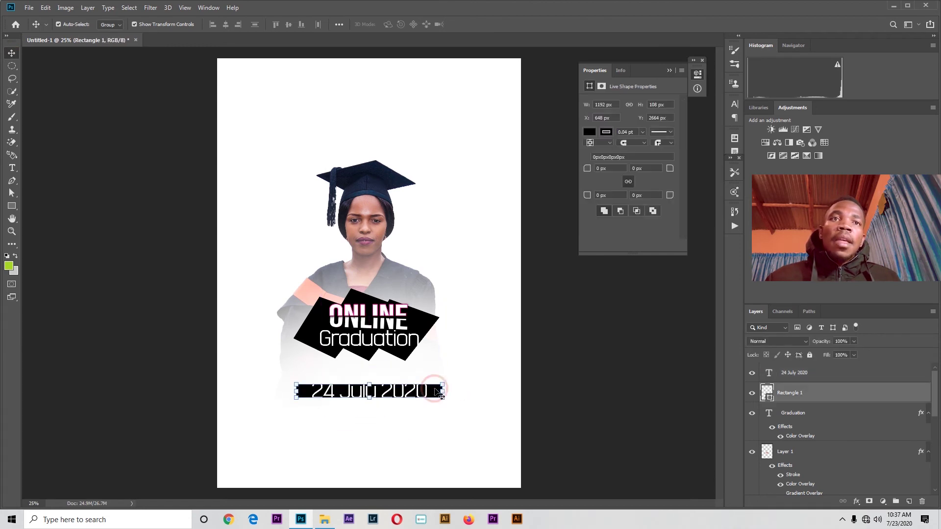
click(470, 393)
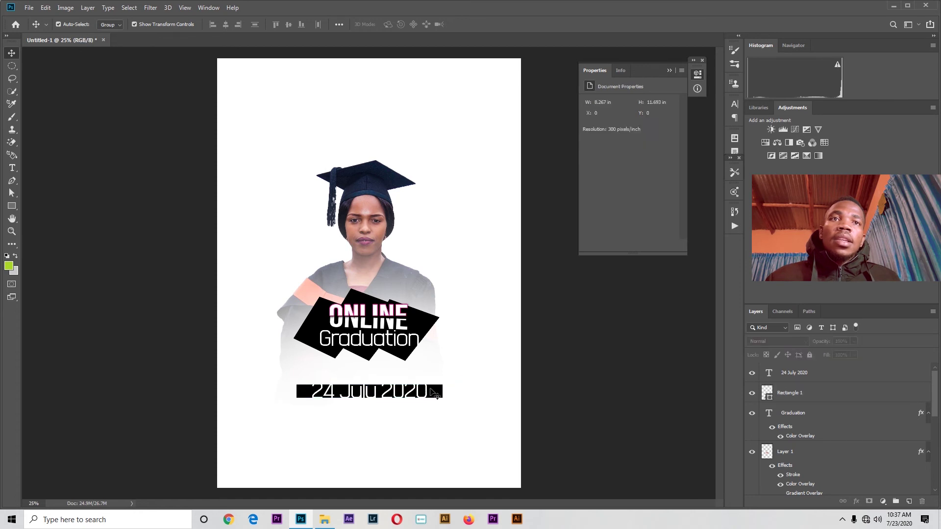
click(436, 393)
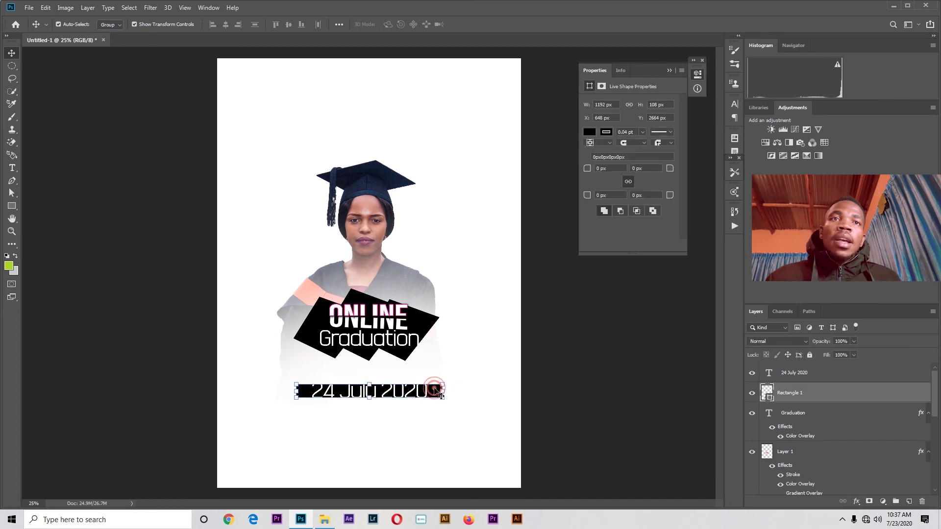
click(474, 393)
click(436, 393)
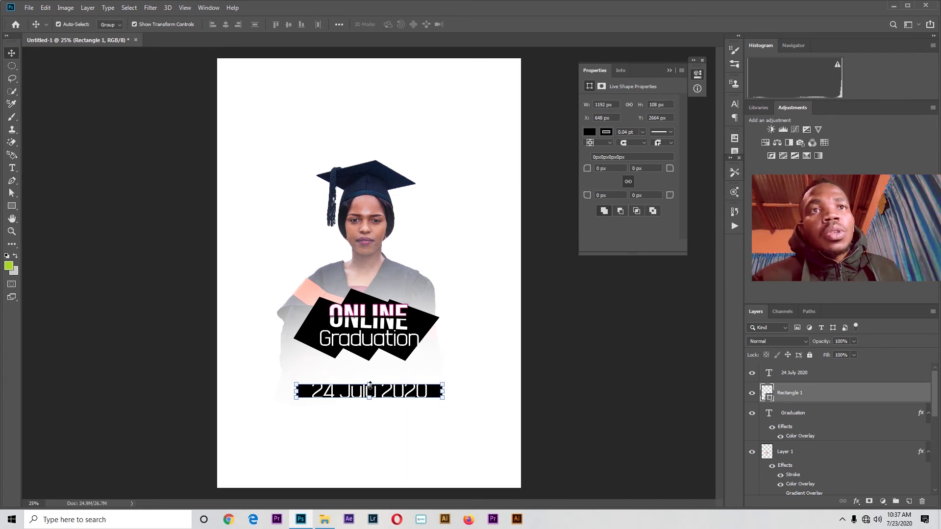
click(477, 372)
click(433, 392)
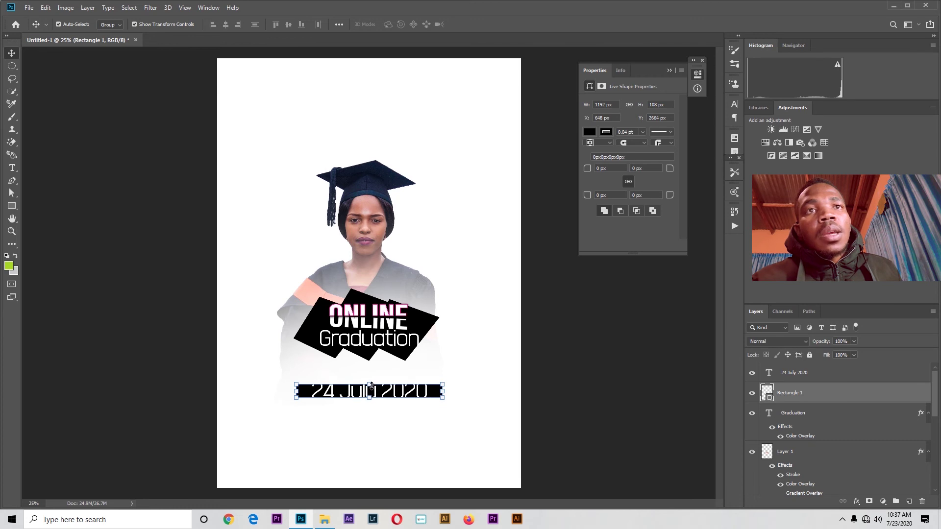
drag(371, 386, 371, 376)
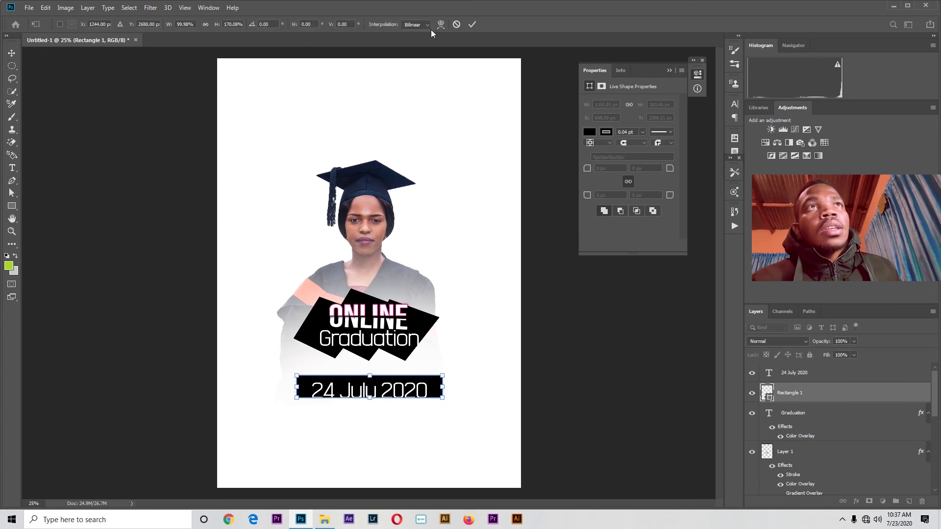
- Commit the taller date bar and nudge it to centre under the date
click(472, 24)
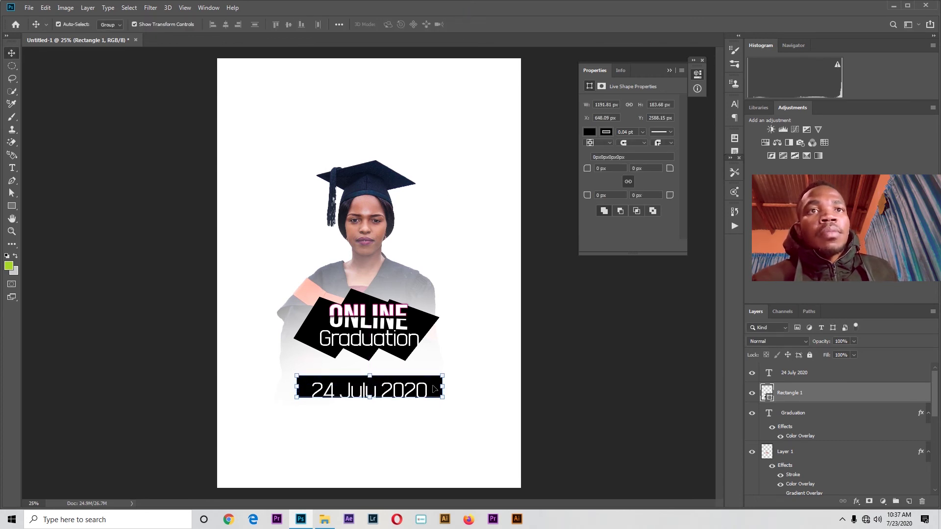
drag(433, 389, 432, 395)
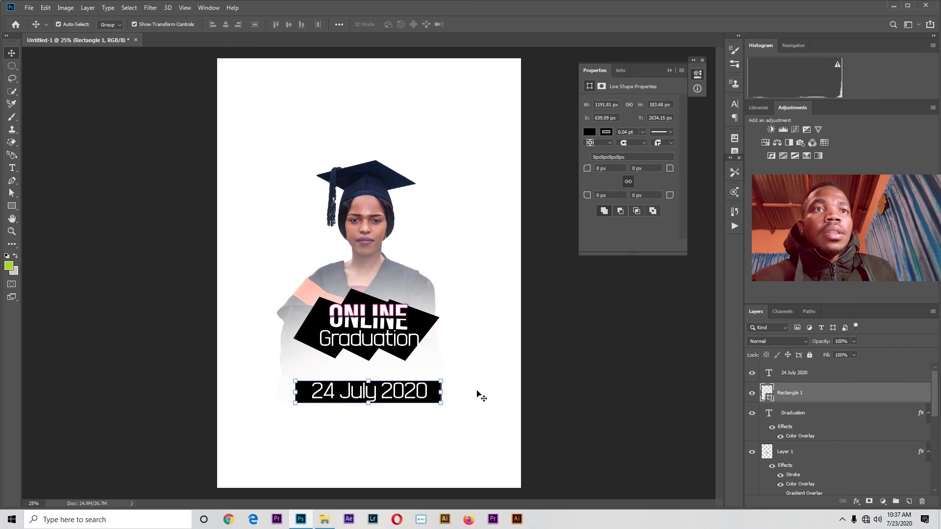
click(478, 392)
click(421, 392)
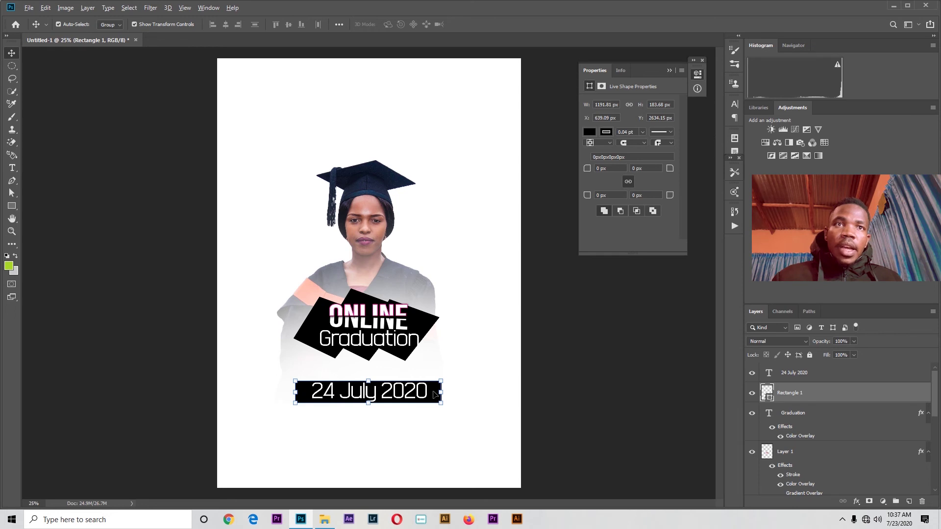
- Duplicate the bar into a thin black line stretched across the full page width
drag(433, 394, 422, 457)
drag(357, 466, 296, 395)
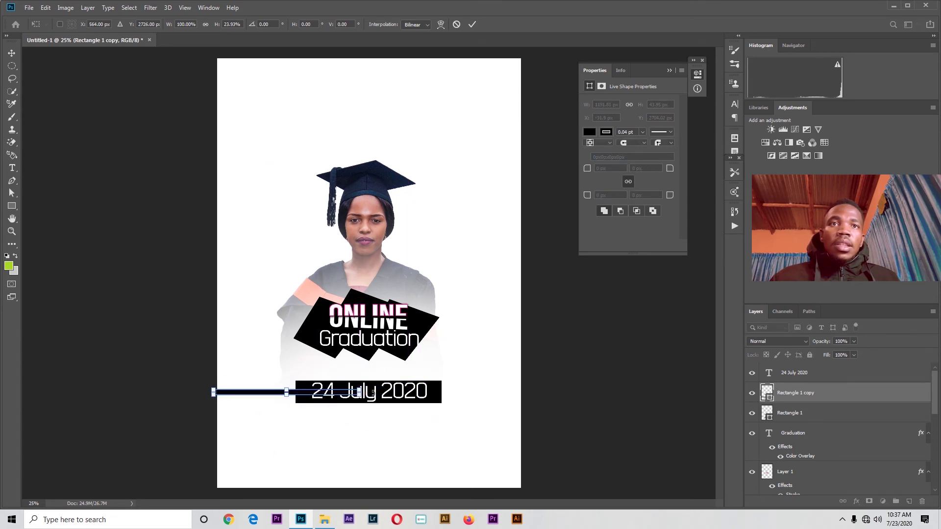
drag(359, 392, 562, 392)
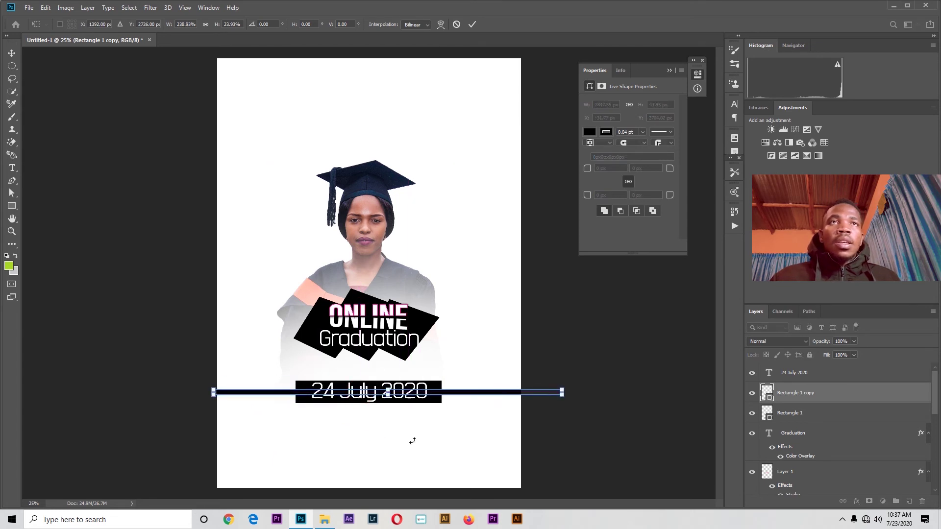
click(472, 24)
click(503, 308)
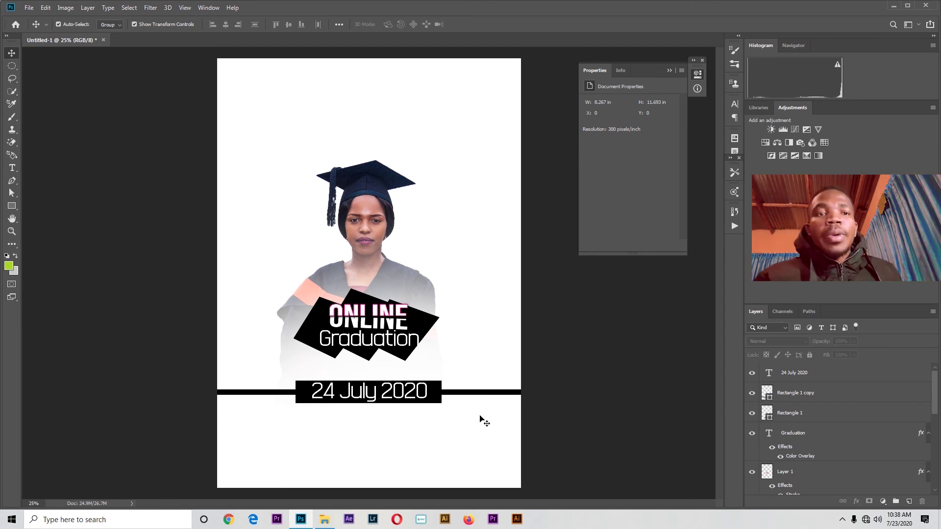
- Reselect the thin line and adjust and commit its transform again
click(445, 391)
click(464, 406)
click(441, 391)
double_click(435, 397)
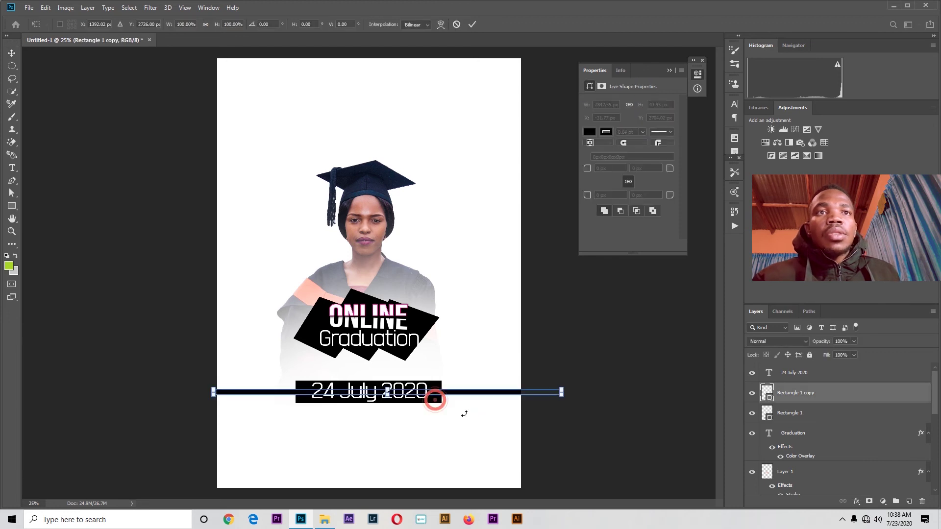
click(464, 413)
click(471, 24)
click(526, 302)
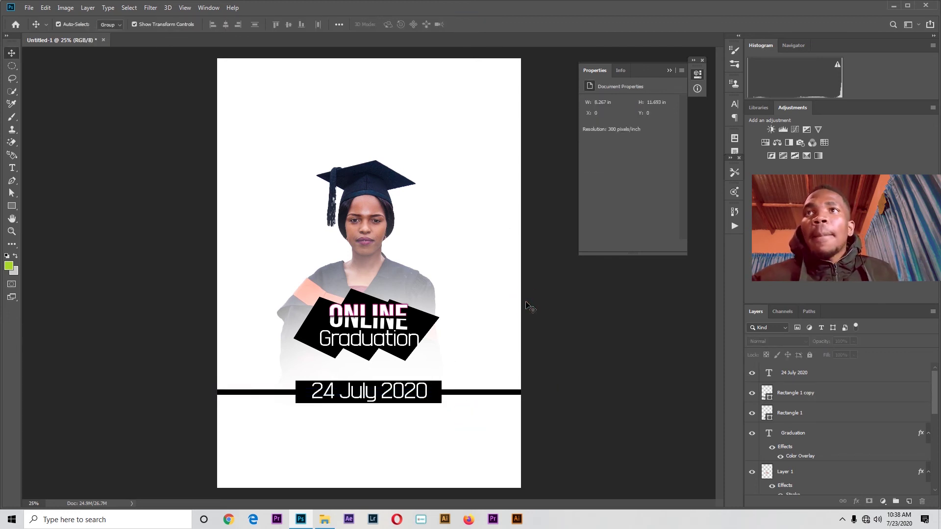
- Draw a black rounded-rectangle bar near the top of the page and adjust its corner radii
click(15, 208)
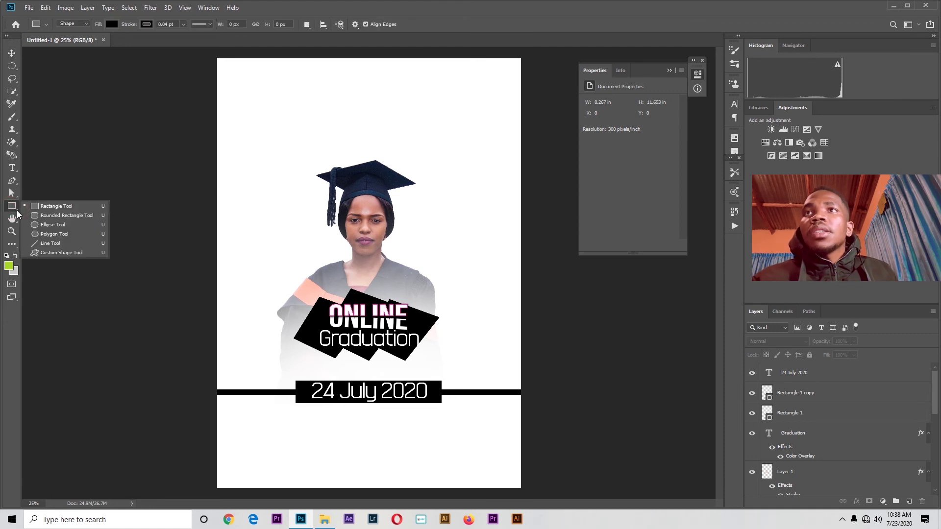
click(46, 217)
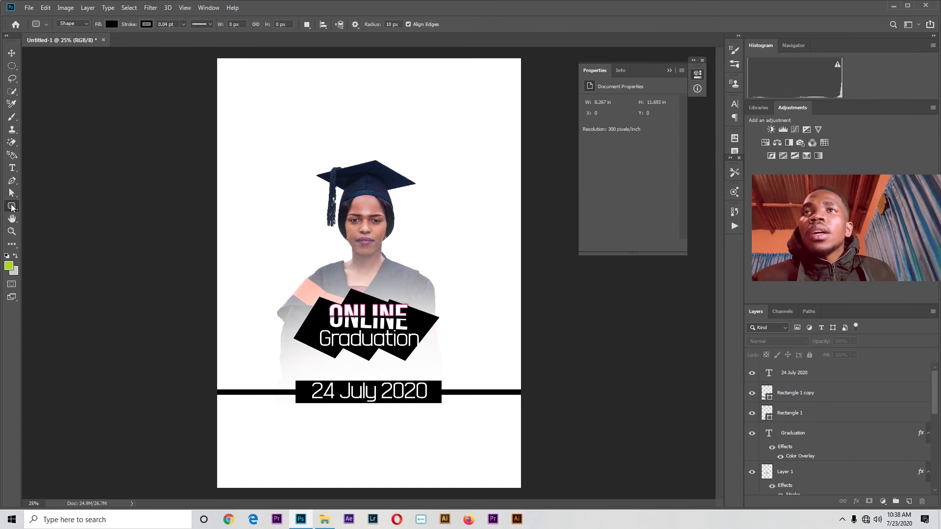
click(12, 206)
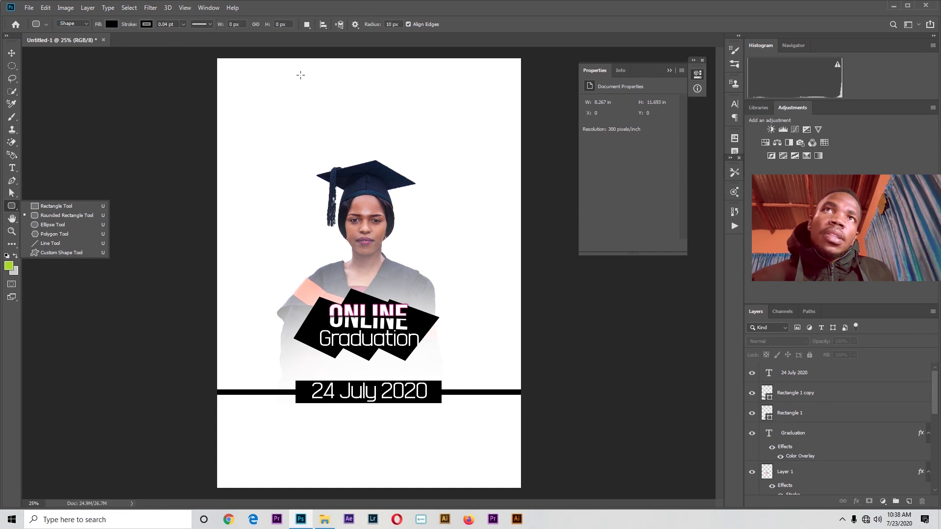
drag(301, 75, 427, 89)
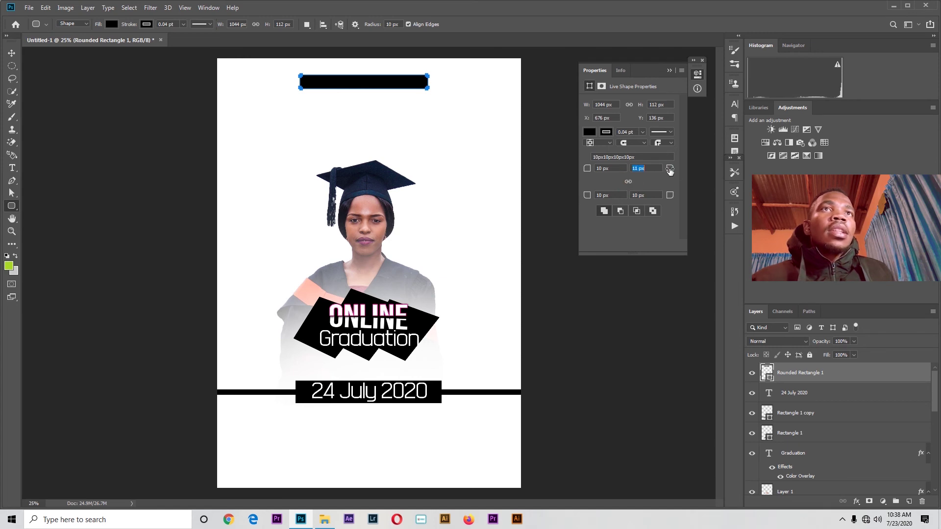
key(Return)
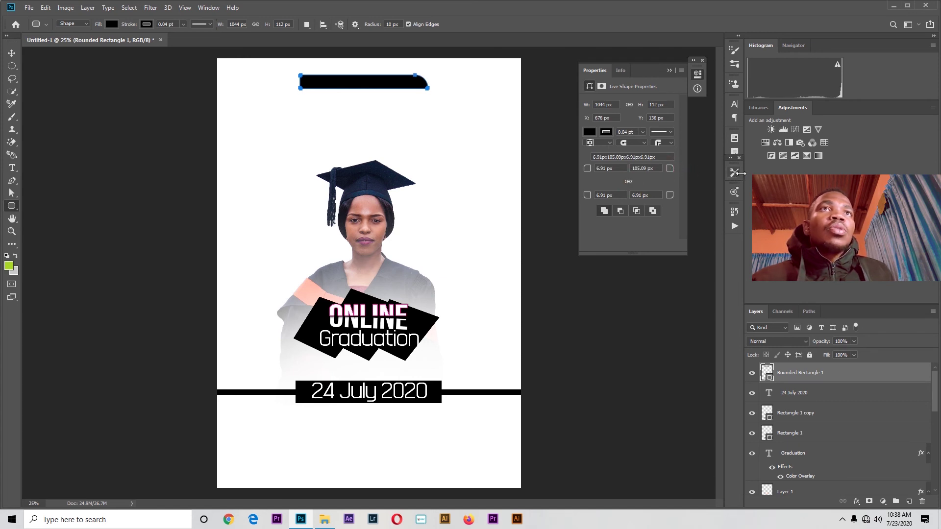
drag(588, 195, 651, 197)
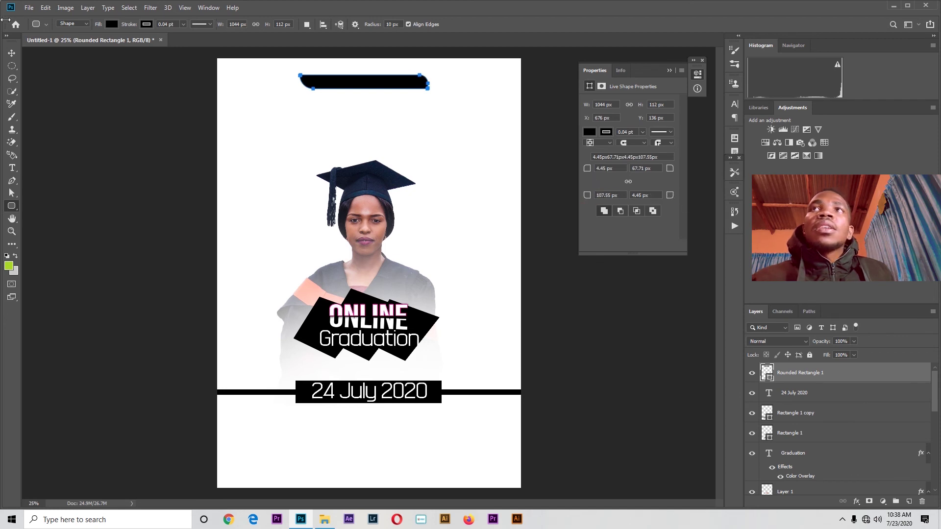
- Move the rounded bar up to the poster's top edge, rounding its top-right corner further
click(12, 55)
click(223, 149)
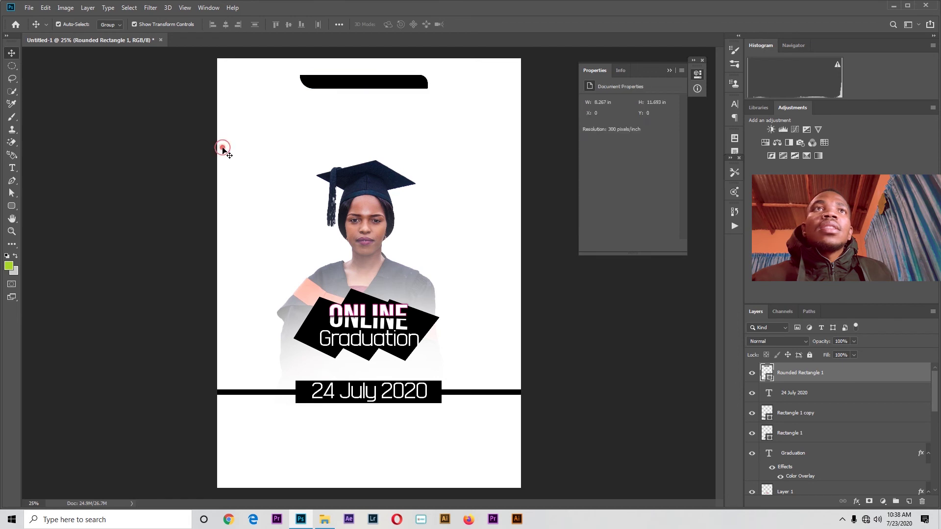
drag(381, 91, 409, 91)
click(259, 254)
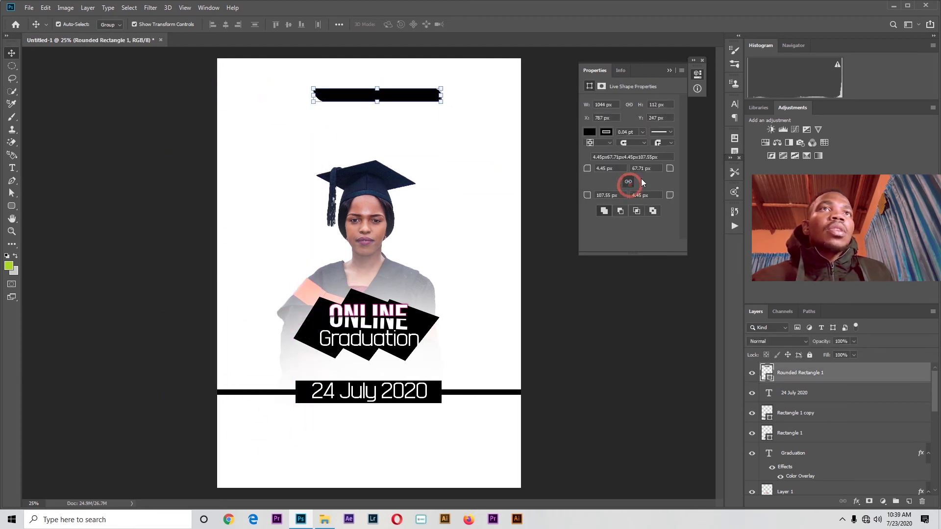
drag(670, 168, 695, 175)
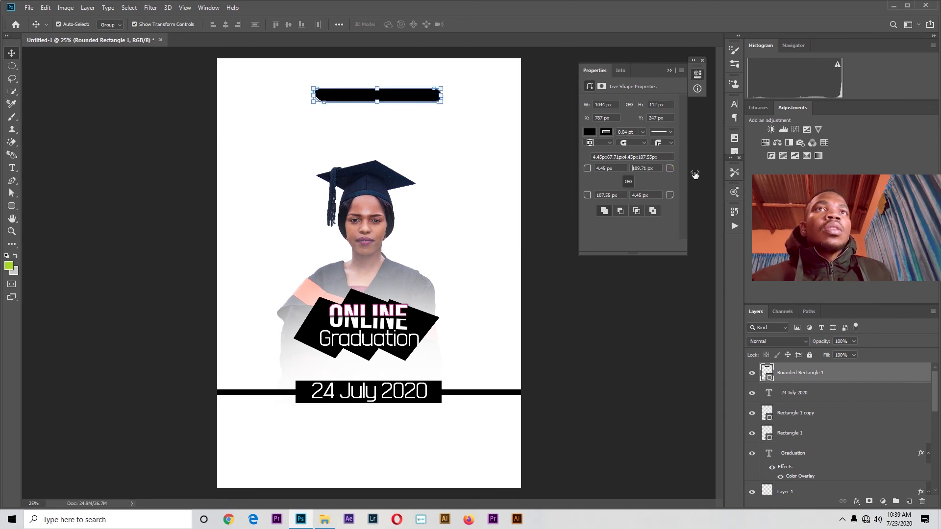
click(496, 122)
drag(431, 94, 410, 85)
click(485, 131)
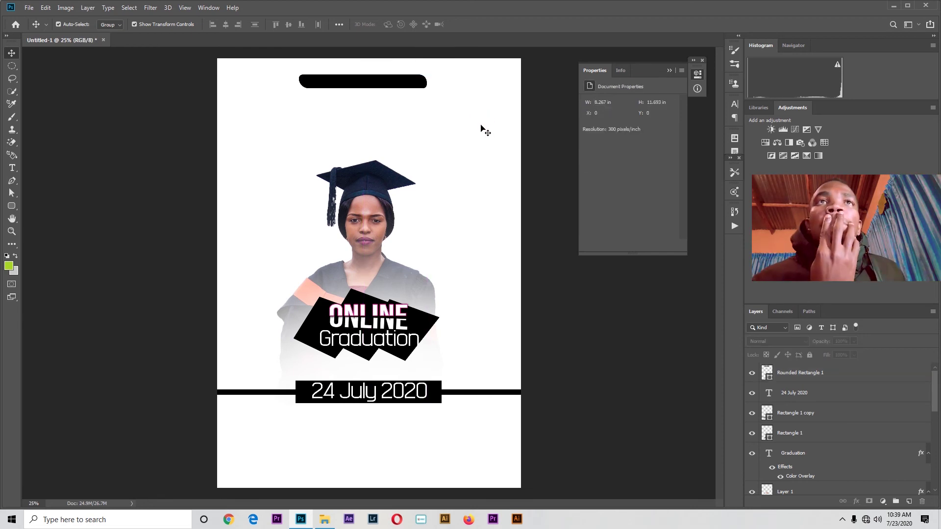
drag(372, 81, 411, 67)
click(460, 114)
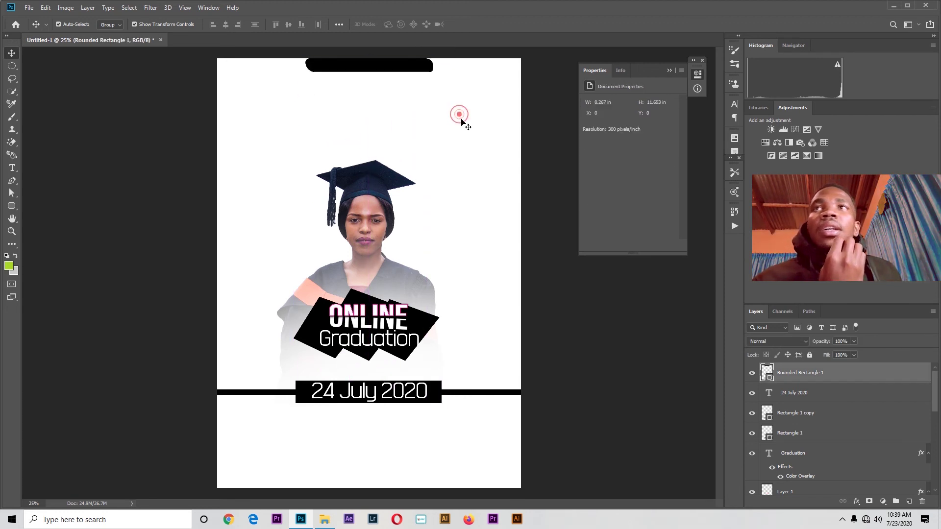
- Type 'ATM' as horizontal text and move it up to the top bar
click(13, 169)
click(44, 167)
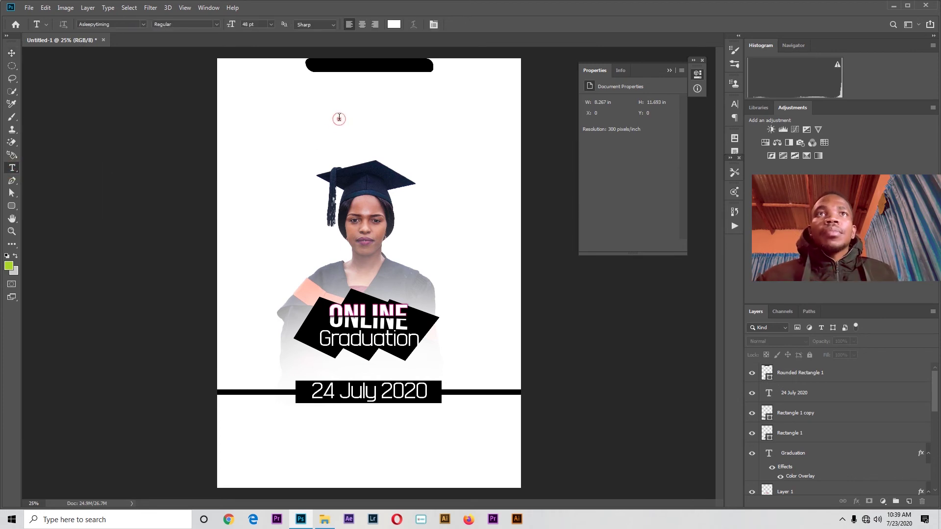
click(339, 117)
text(M)
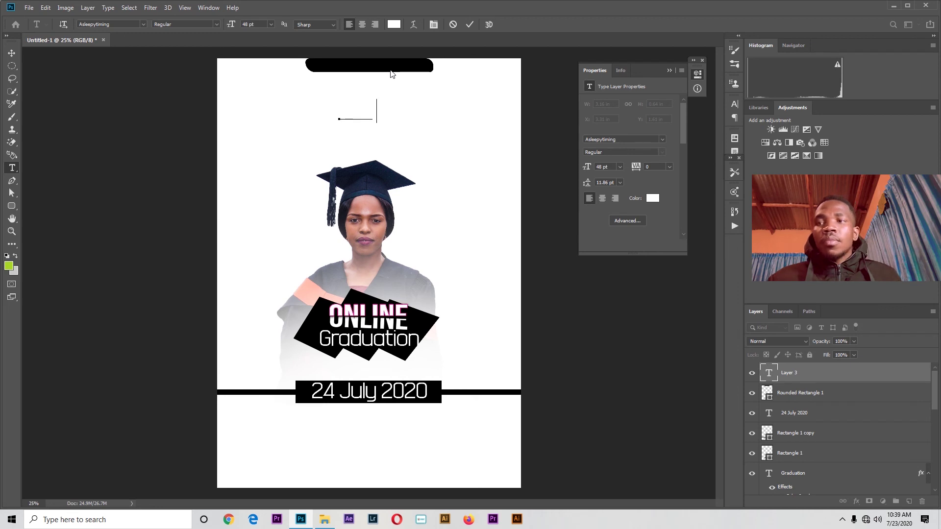
click(12, 52)
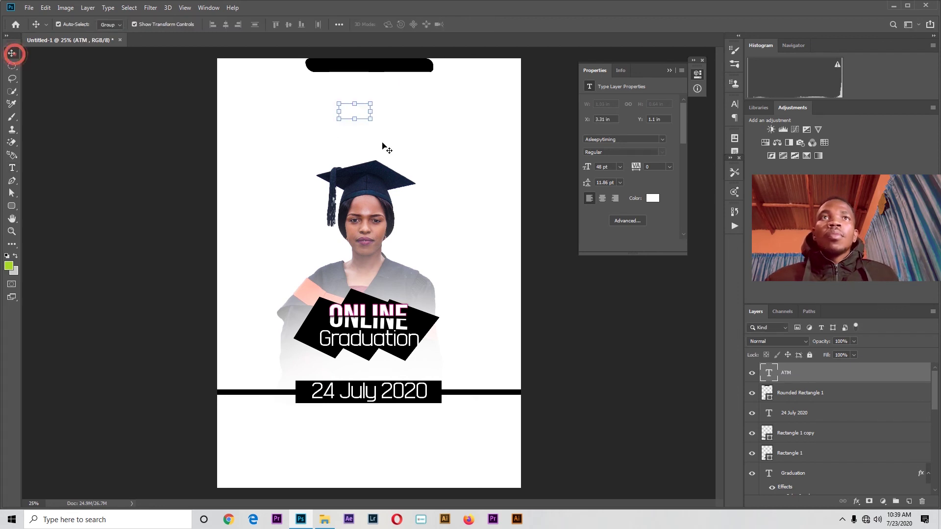
drag(361, 118, 399, 85)
- Shrink the ATM text and centre it horizontally above the bar
click(498, 120)
click(344, 65)
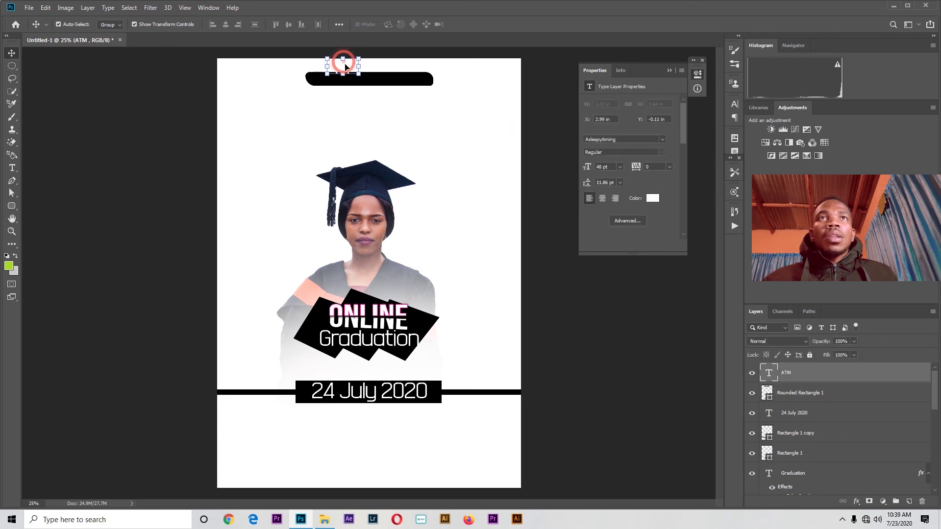
drag(360, 57, 346, 74)
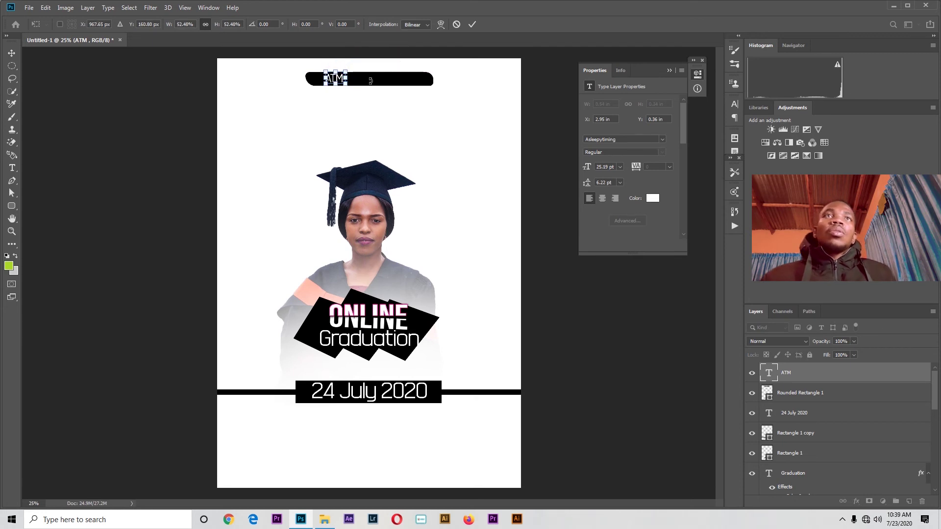
click(472, 24)
click(441, 122)
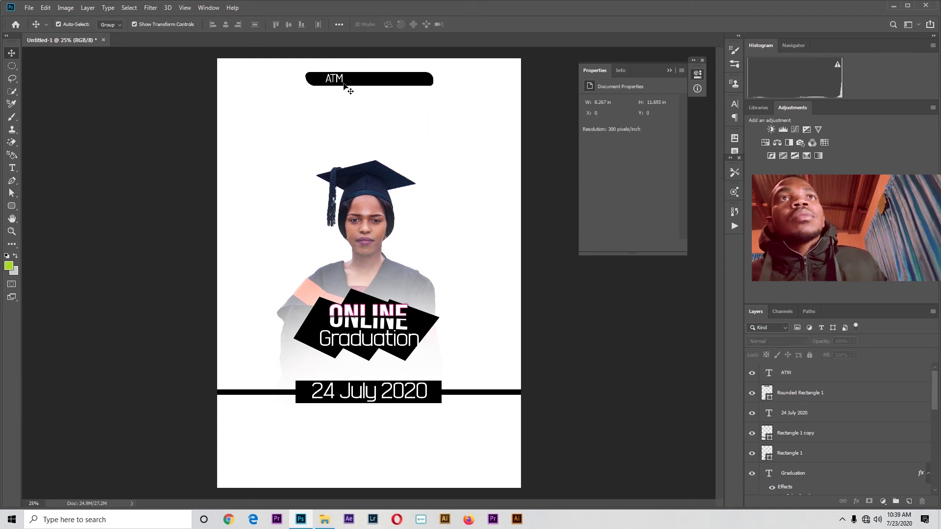
drag(344, 87, 378, 70)
click(398, 105)
click(395, 105)
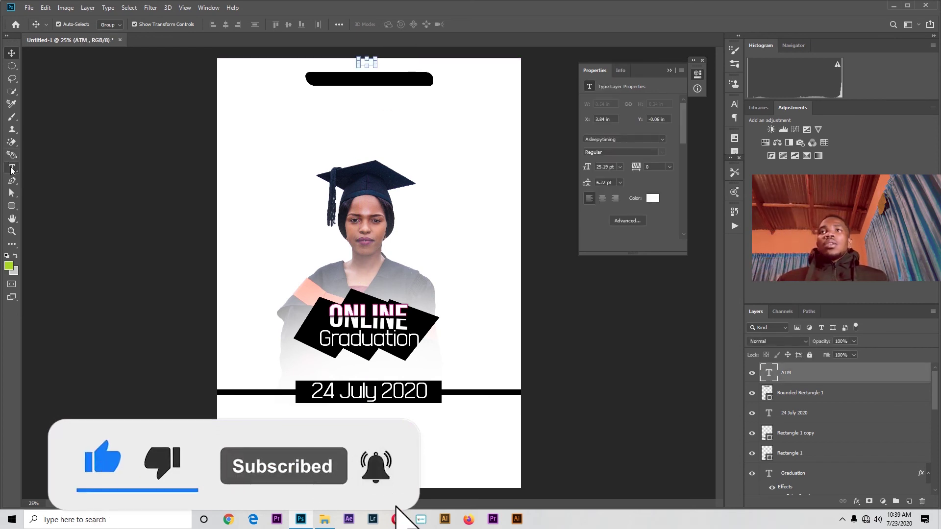
- Set the ATM text colour to black (#000000)
click(12, 168)
click(369, 64)
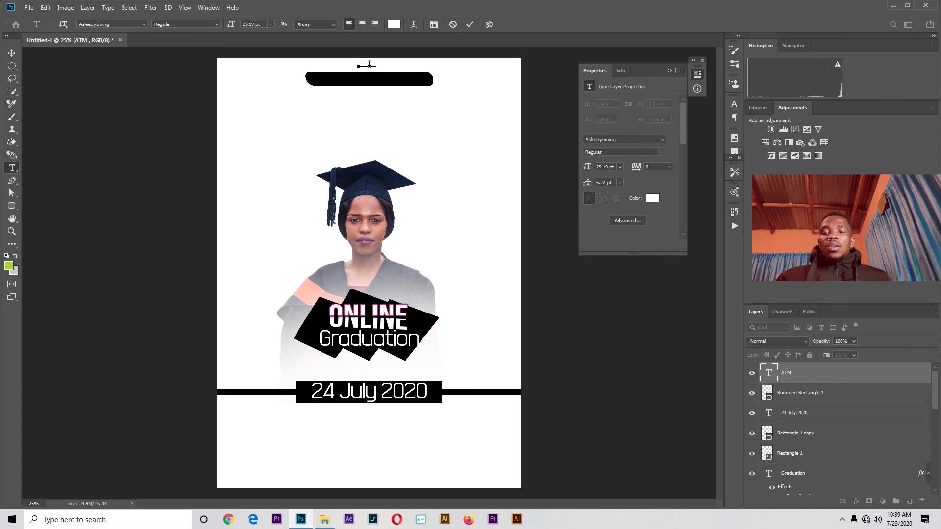
key(ctrl+a)
click(393, 24)
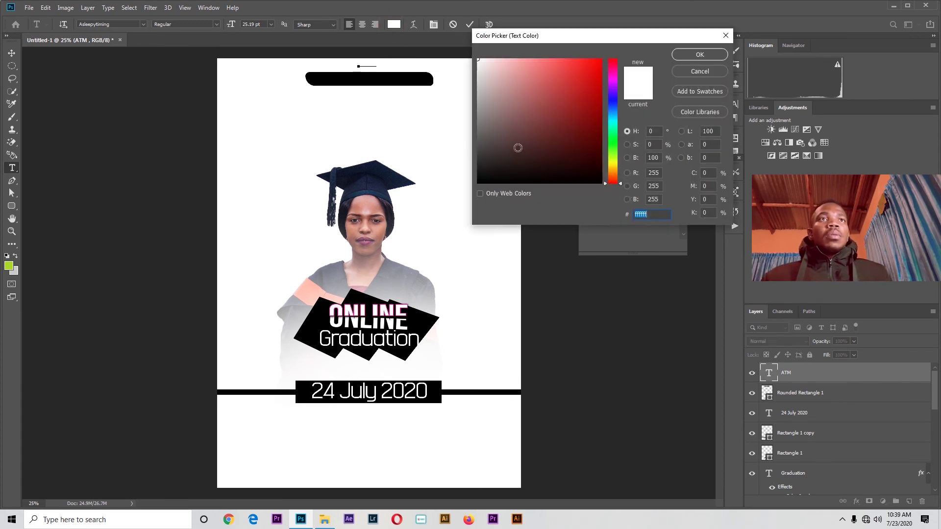
text(000000)
click(697, 55)
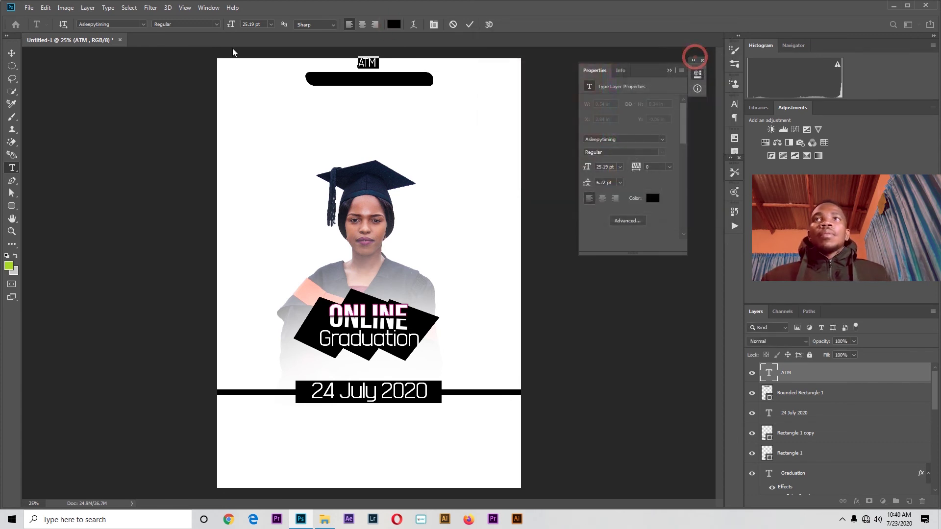
click(10, 54)
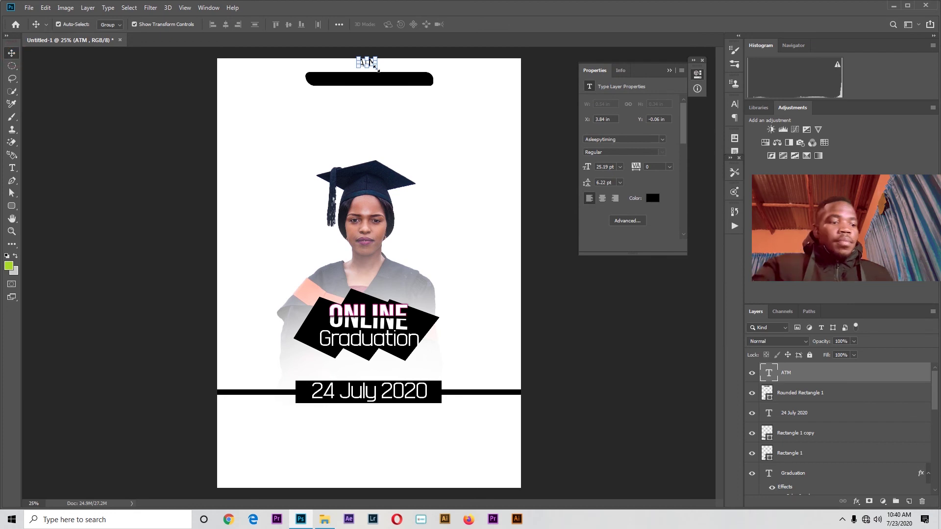
click(477, 139)
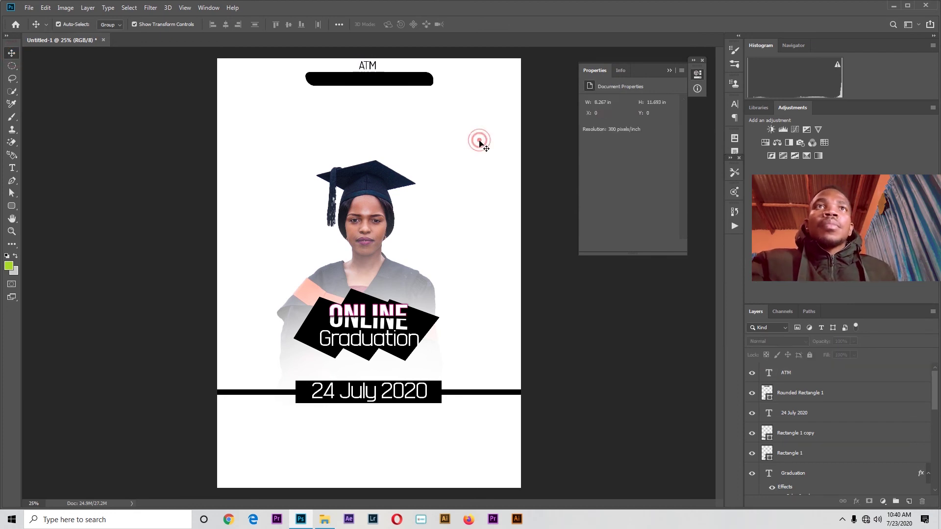
- Type 'Presents' below the bar and colour it white (#ffffff)
click(14, 170)
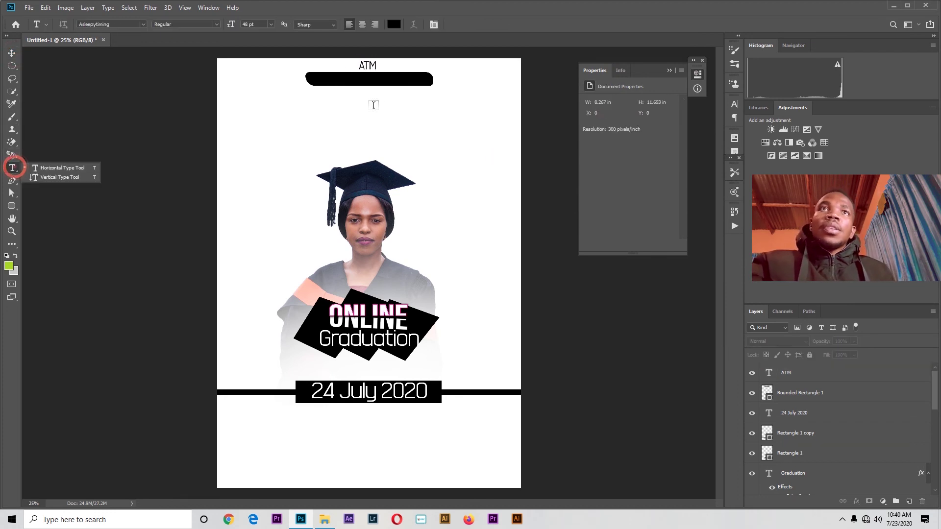
click(364, 106)
text(Presents)
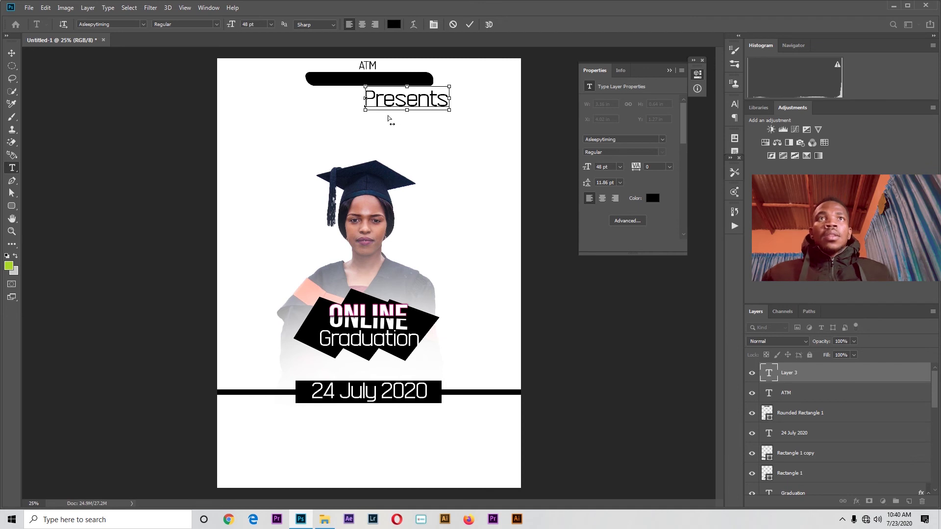
key(ctrl+a)
click(394, 24)
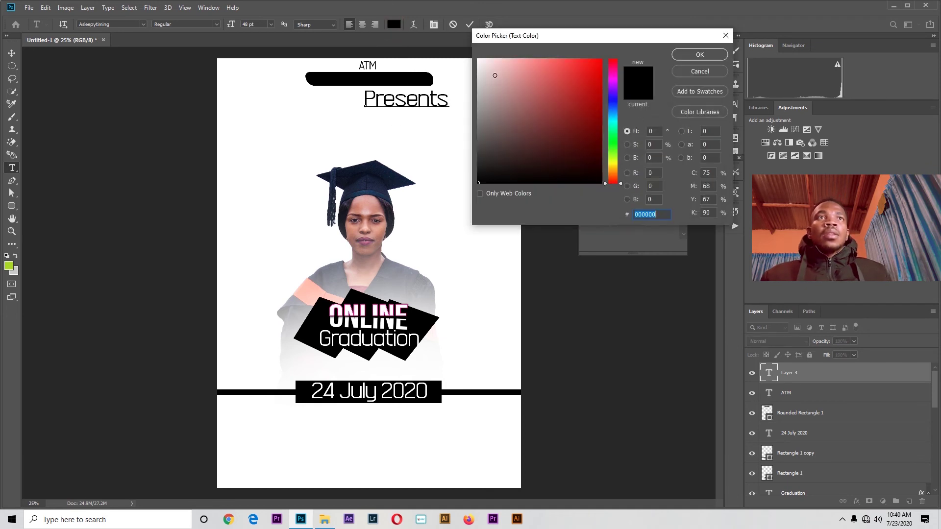
text(ffffff)
click(687, 54)
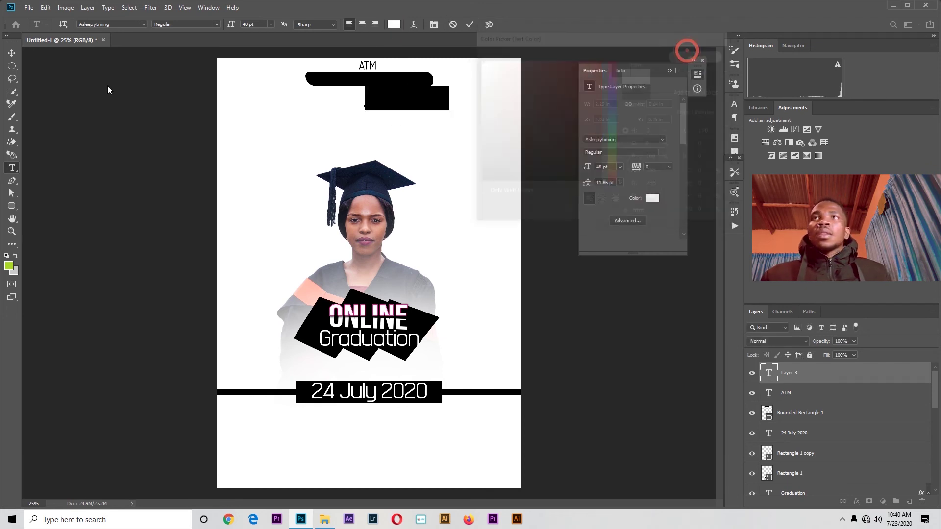
- Move the Presents text onto the black bar and shrink it to fit
click(11, 53)
drag(385, 90, 356, 73)
mouse_move(416, 84)
mouse_down()
mouse_move(381, 82)
mouse_move(423, 81)
mouse_move(401, 82)
mouse_up()
click(472, 24)
click(434, 95)
- Narrow the black rounded bar from its left end to fit around Presents
click(431, 81)
click(474, 25)
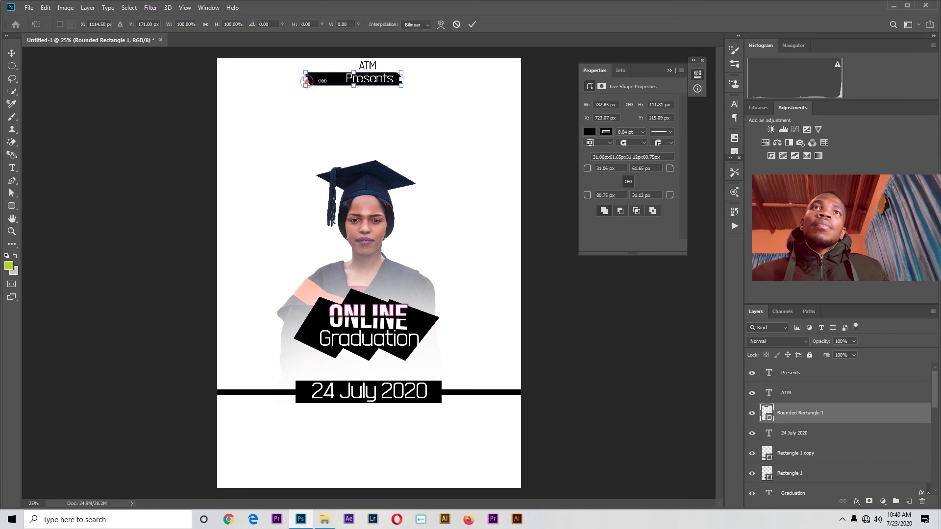
drag(305, 86, 341, 86)
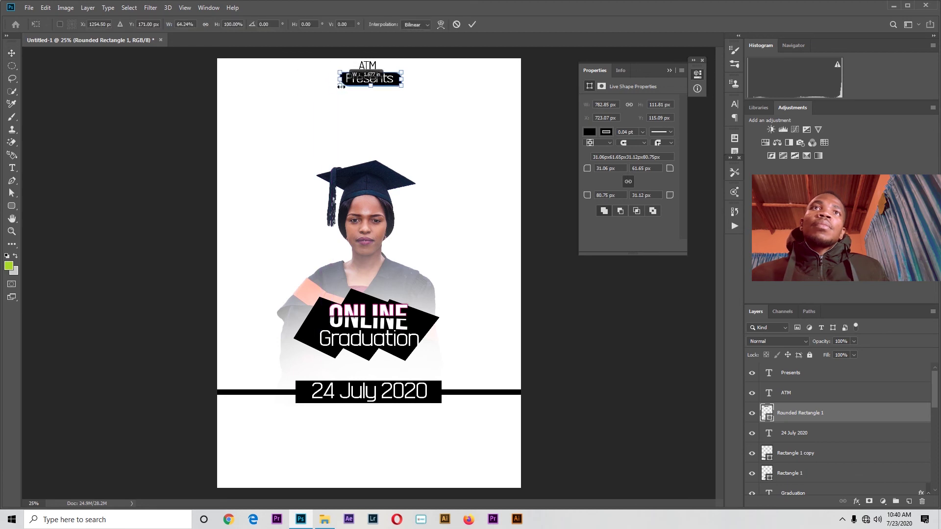
click(471, 24)
click(467, 99)
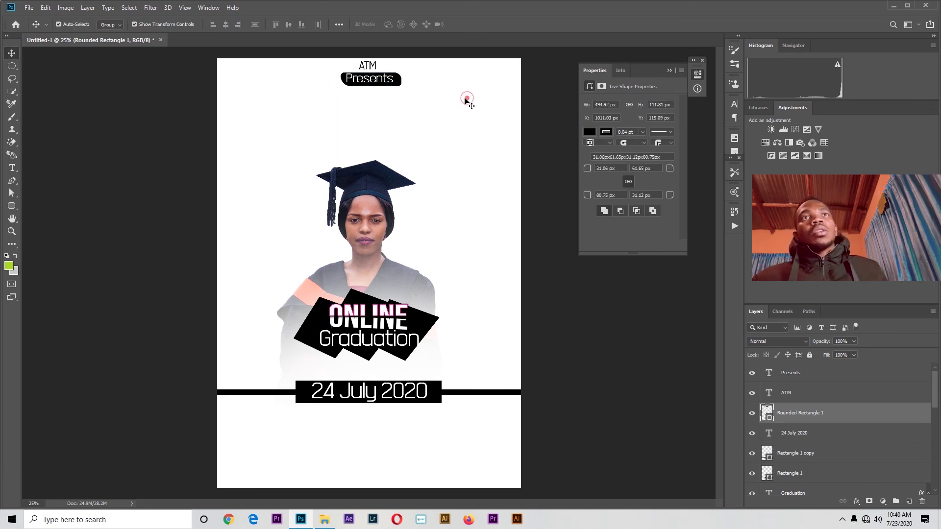
click(397, 86)
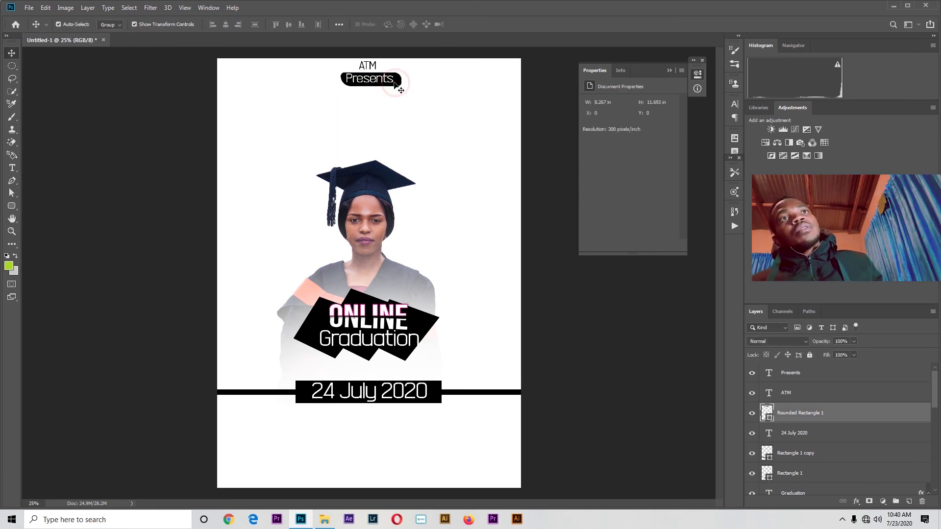
click(448, 104)
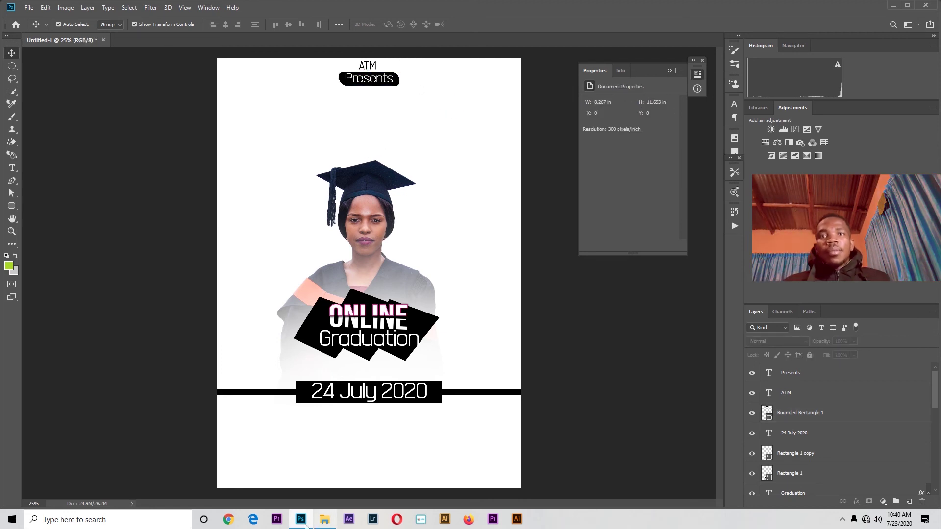
- Toggle Wi-Fi off and on, connect to 'Buy Your own Data', and launch Chrome
click(866, 520)
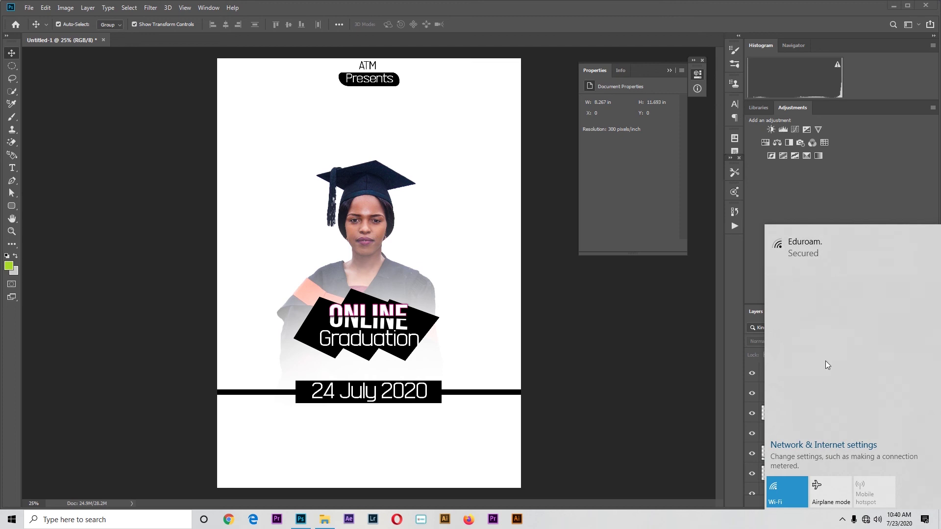
click(801, 487)
click(801, 482)
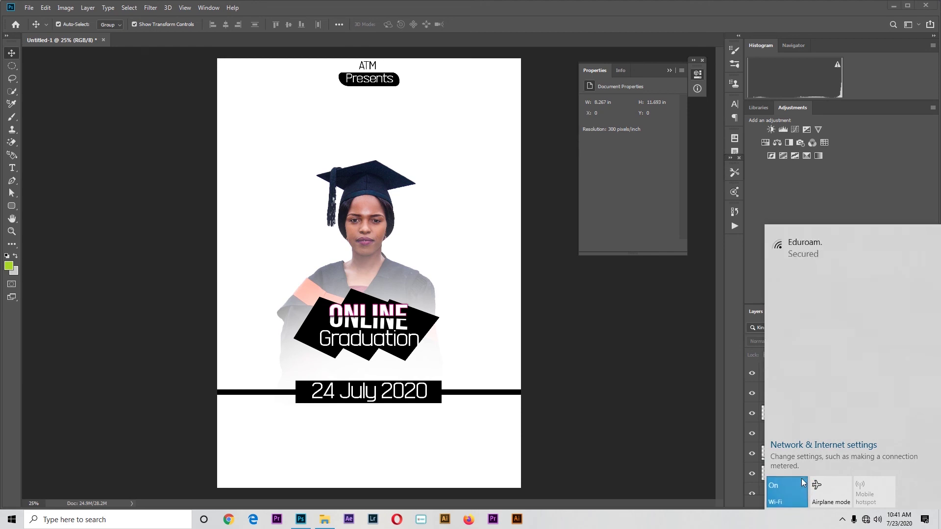
click(825, 250)
click(893, 294)
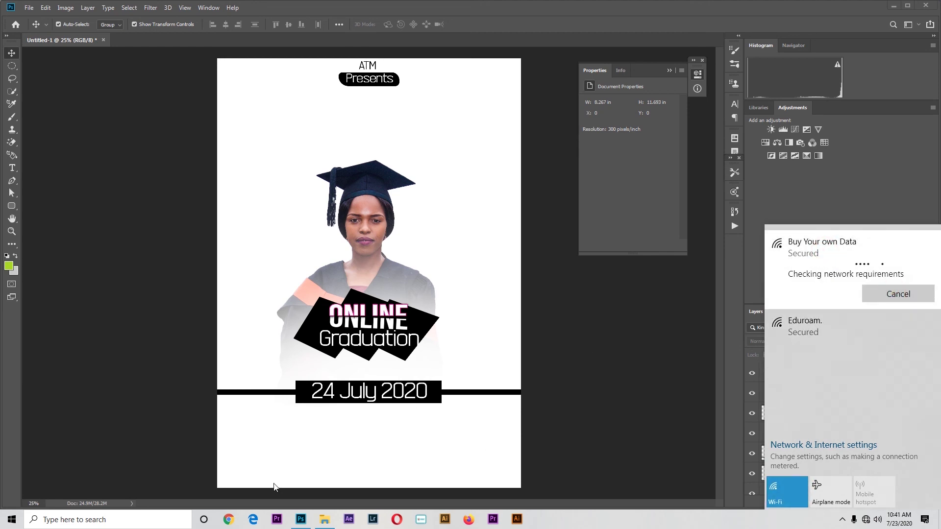
click(226, 518)
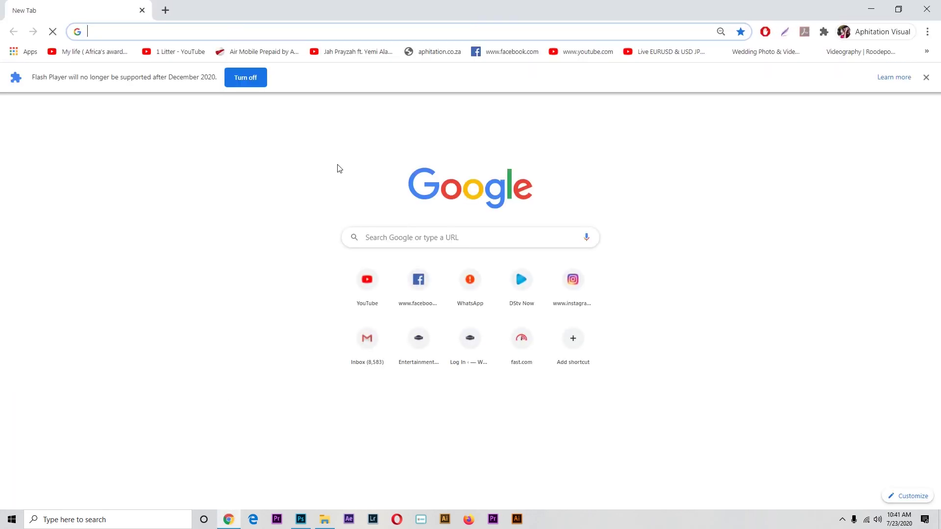
- Search Google Images for 'graduation background'
click(413, 235)
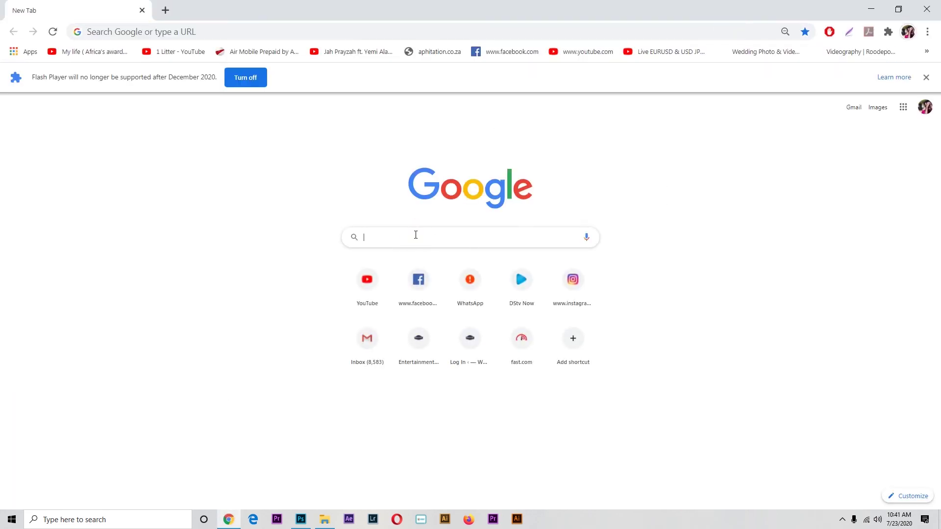
text(grad)
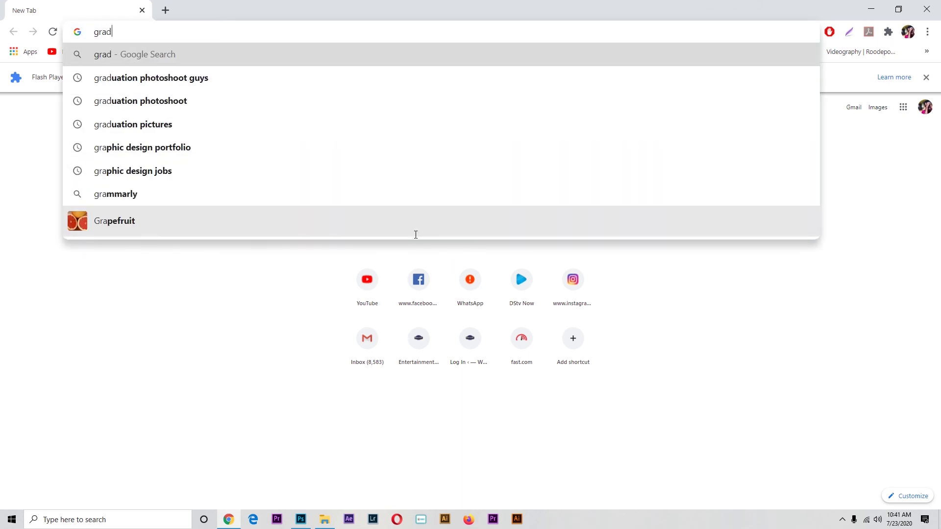
text(uato)
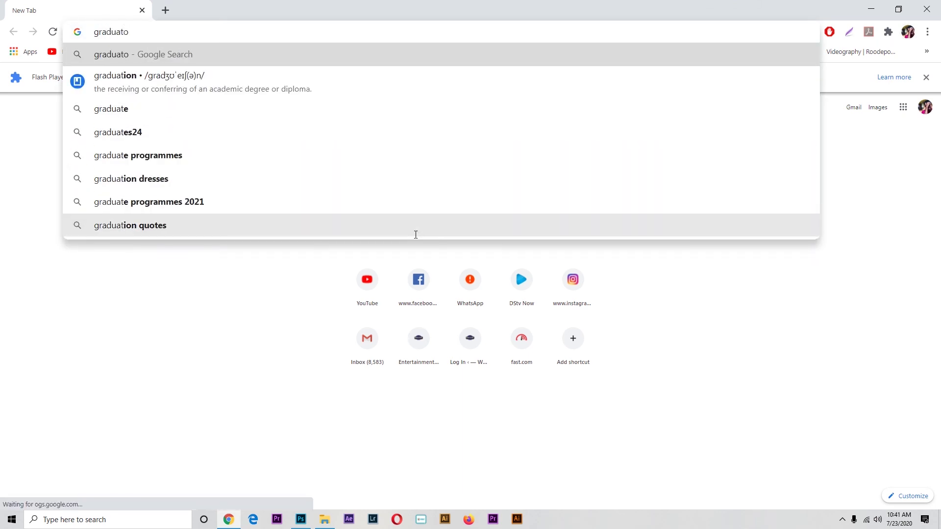
text(n)
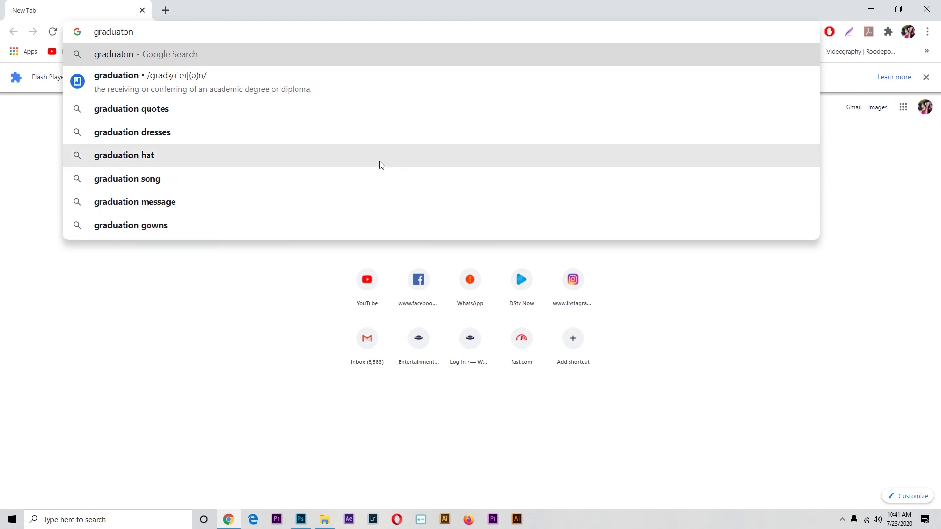
text( b)
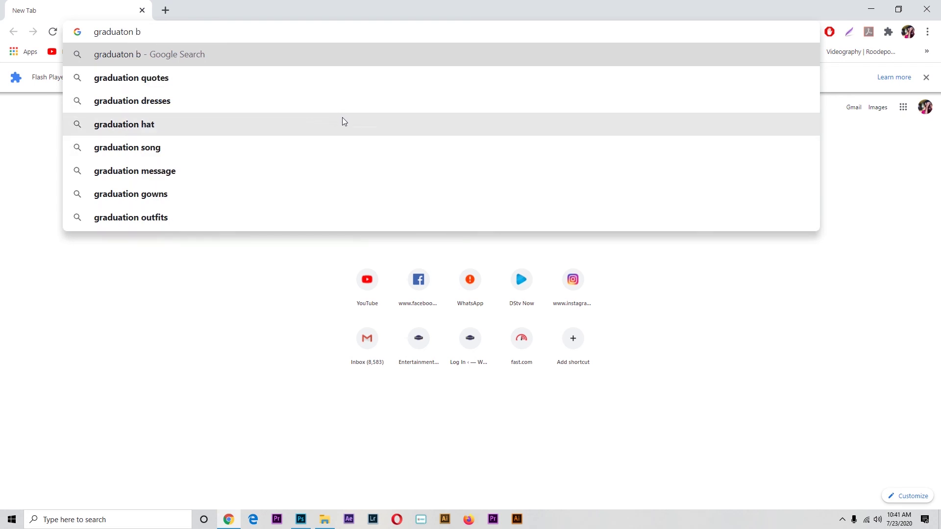
click(315, 147)
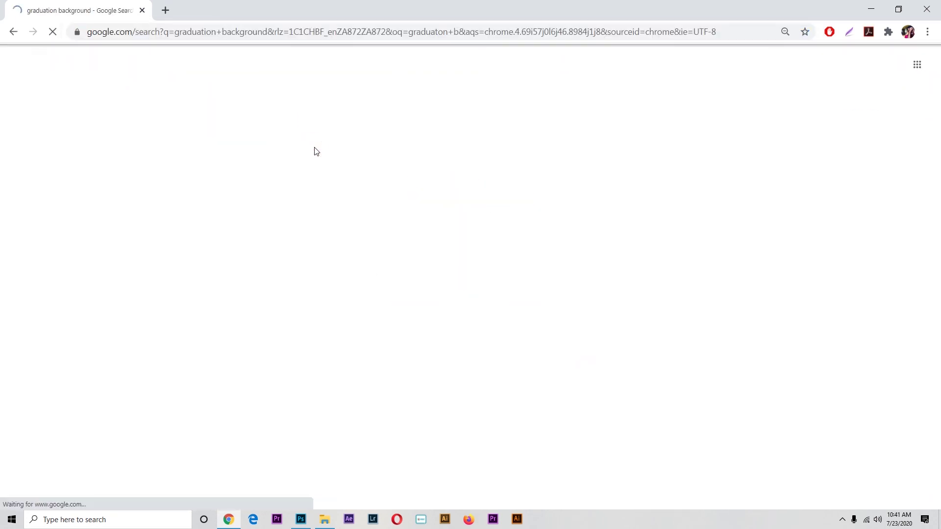
click(129, 90)
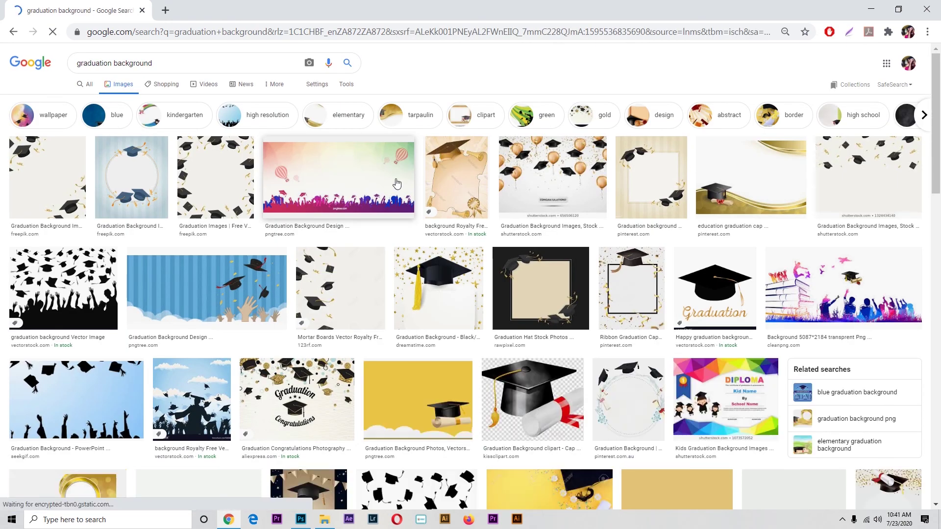
- Copy the graduates-throwing-caps photo to the clipboard and return to Photoshop
scroll(397, 184, down, 3)
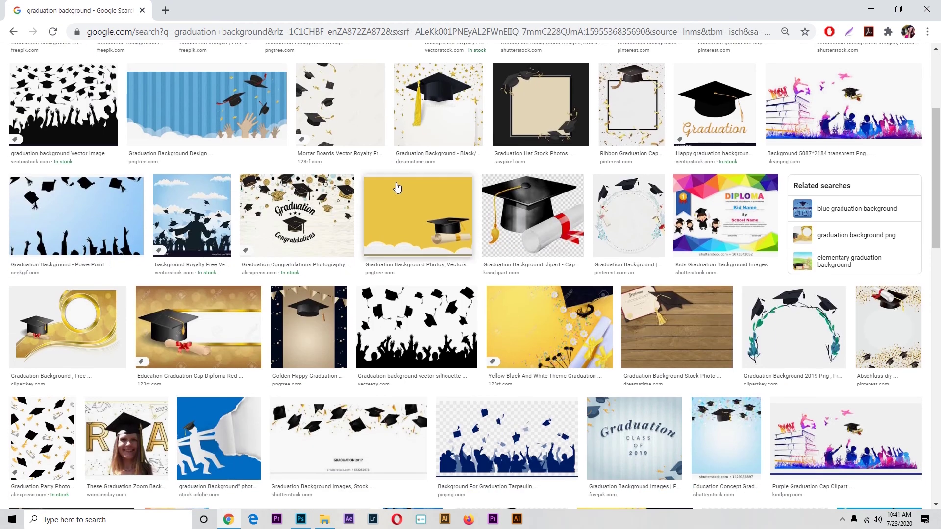
scroll(397, 187, down, 3)
scroll(397, 186, down, 2)
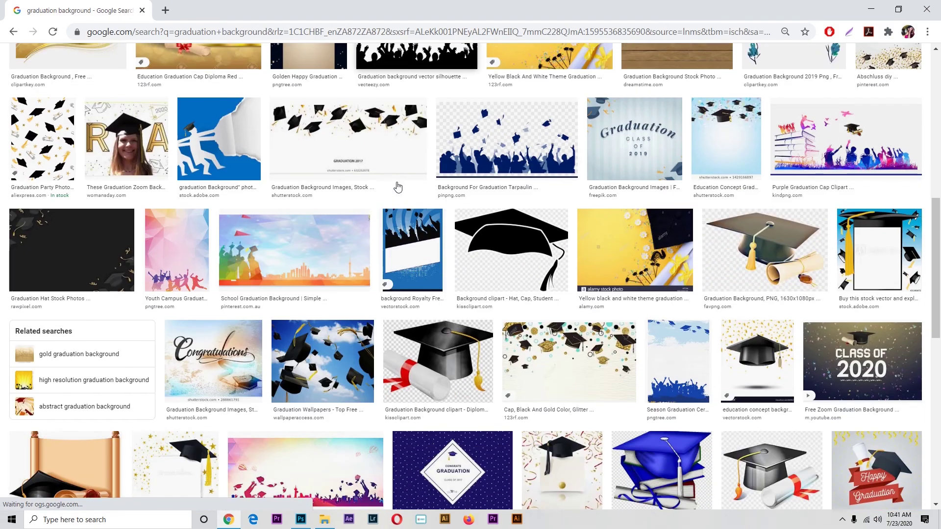
scroll(397, 185, down, 8)
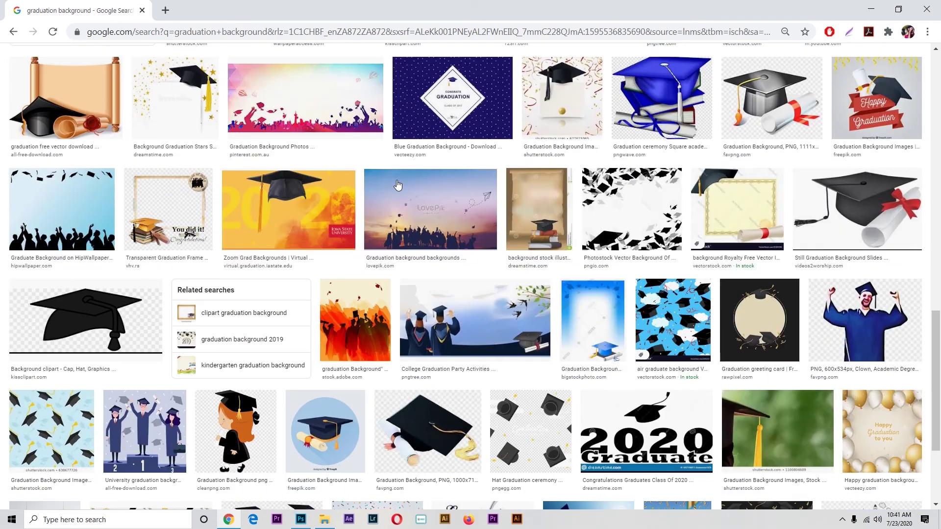
scroll(397, 184, down, 2)
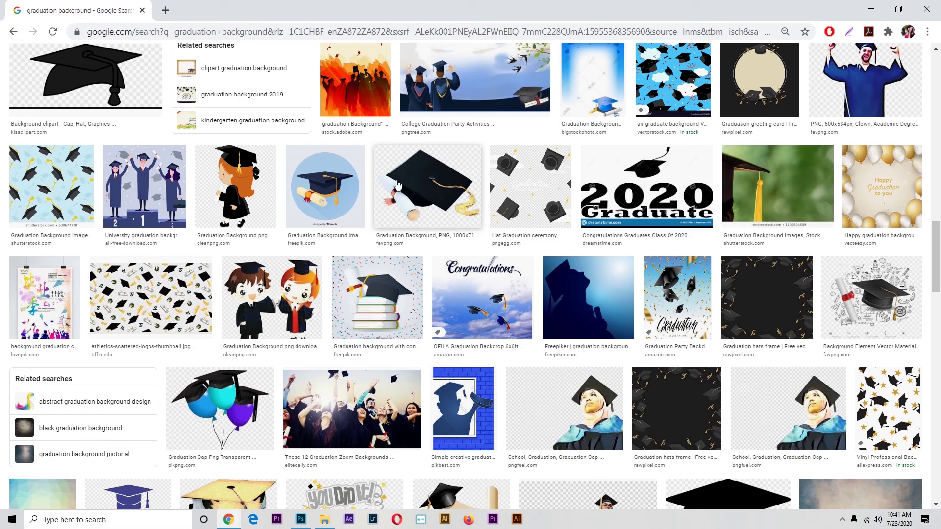
scroll(397, 184, down, 2)
scroll(397, 185, down, 1)
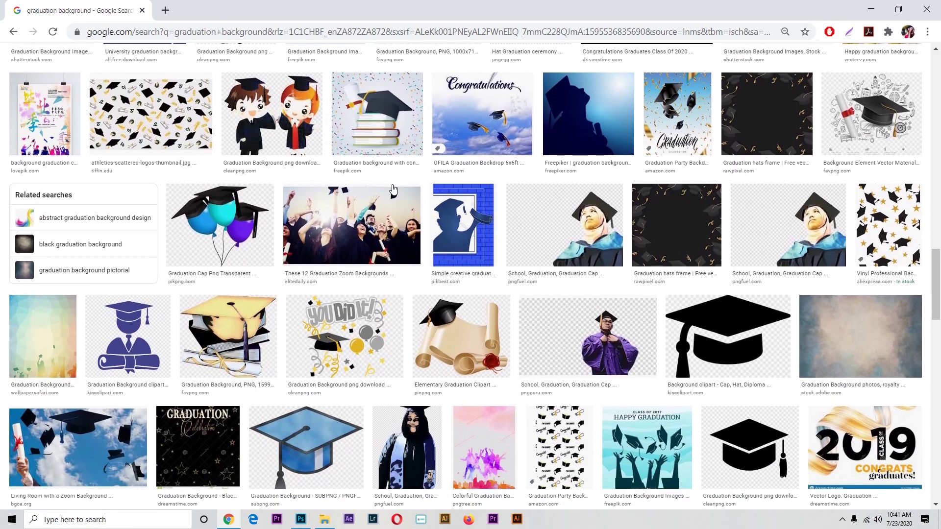
click(365, 208)
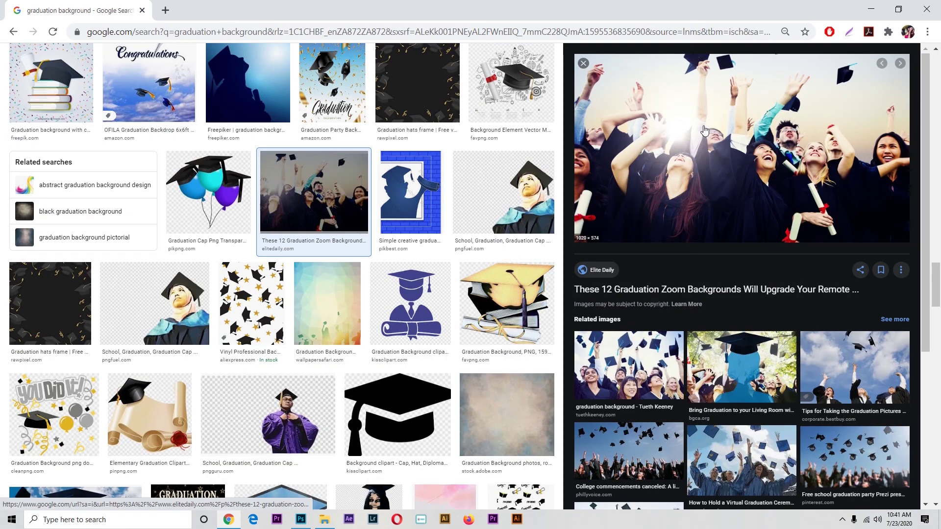
right_click(704, 127)
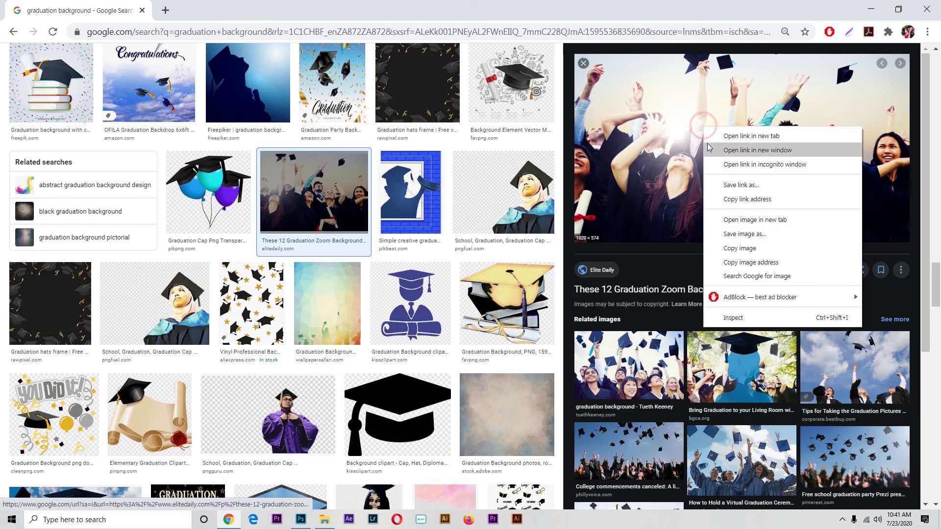
click(771, 248)
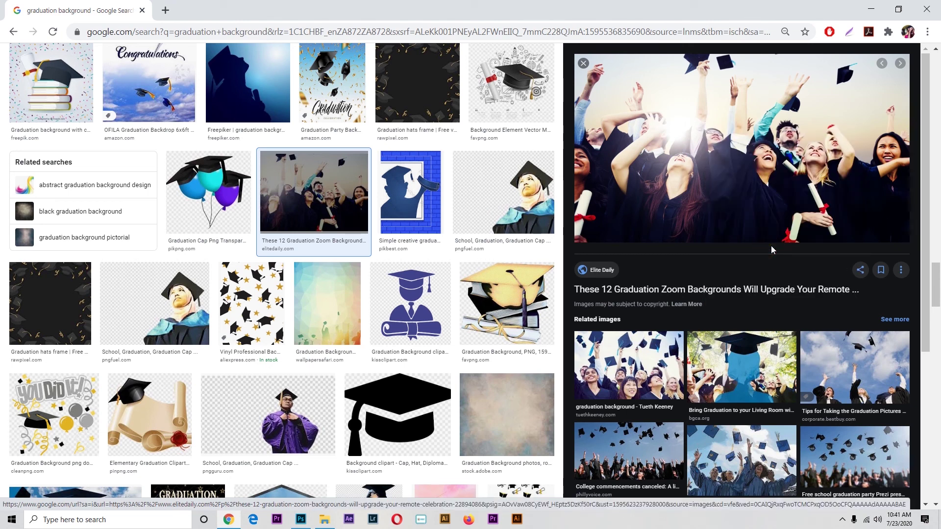
click(300, 519)
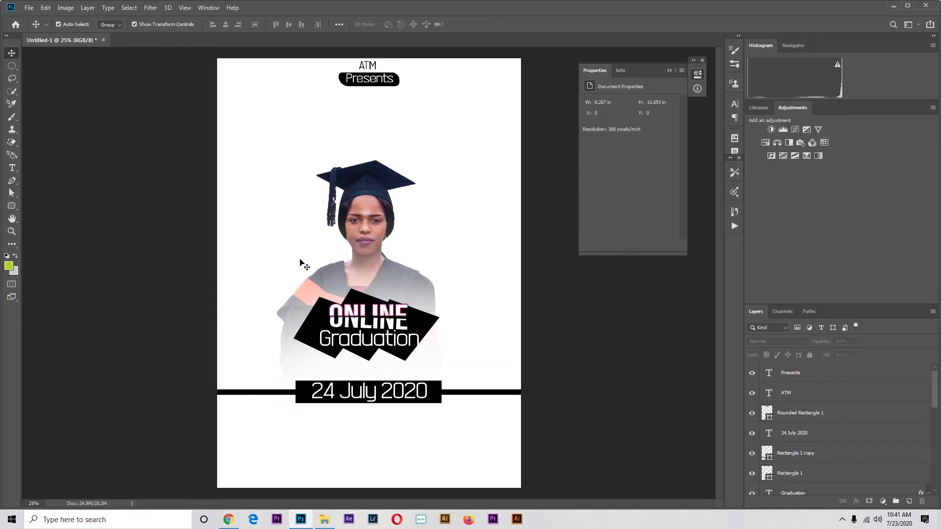
- Paste the graduates photo above the Presents layer and place it across the top of the page
click(814, 375)
key(ctrl+v)
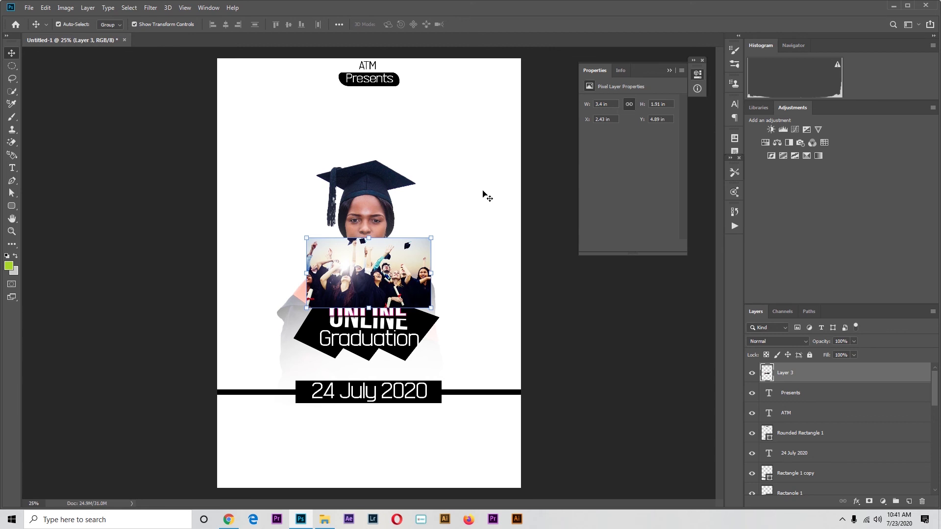
drag(414, 287, 538, 239)
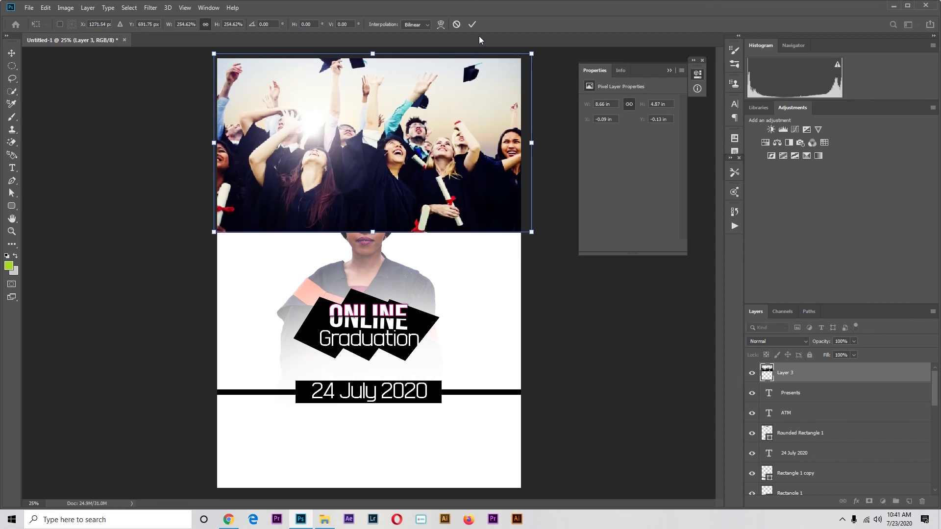
click(470, 25)
- Reselect the graduates photo layer and try moving it lower in the layer stack
click(483, 205)
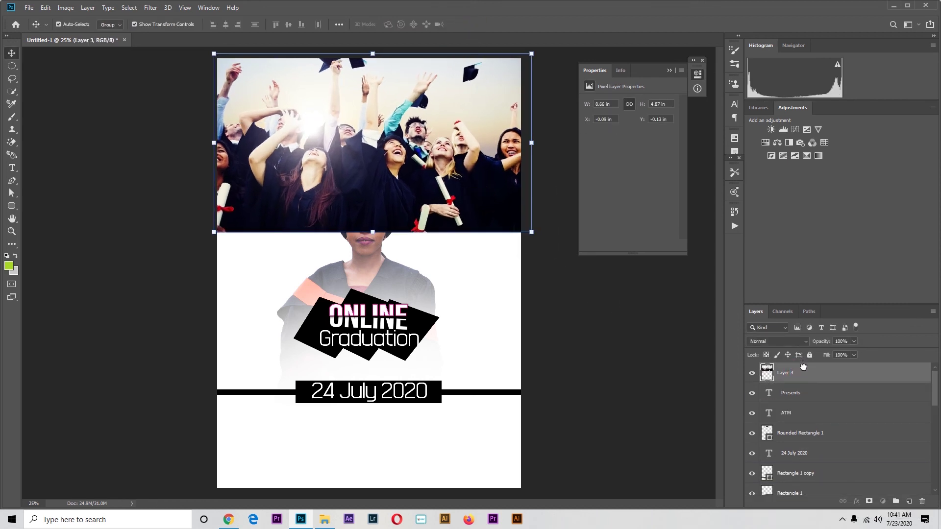
drag(803, 367, 806, 377)
click(554, 272)
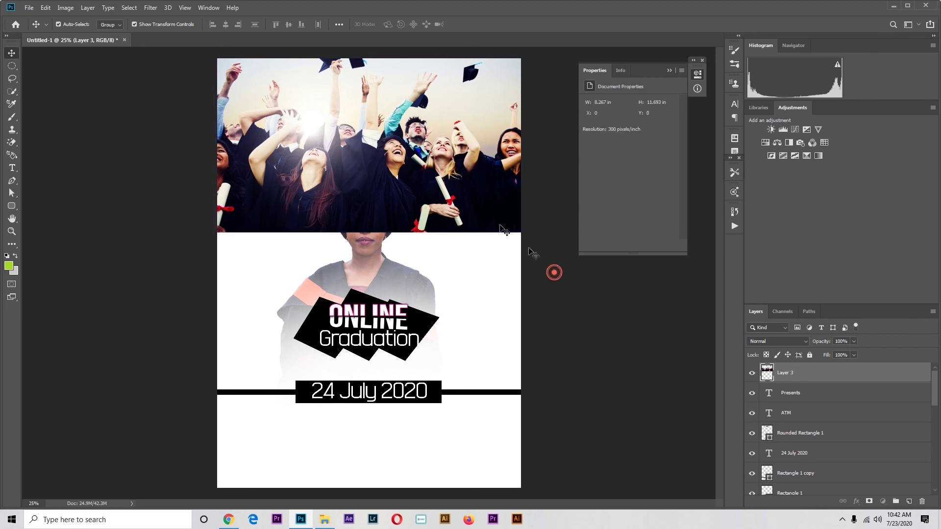
click(471, 186)
click(557, 281)
click(493, 202)
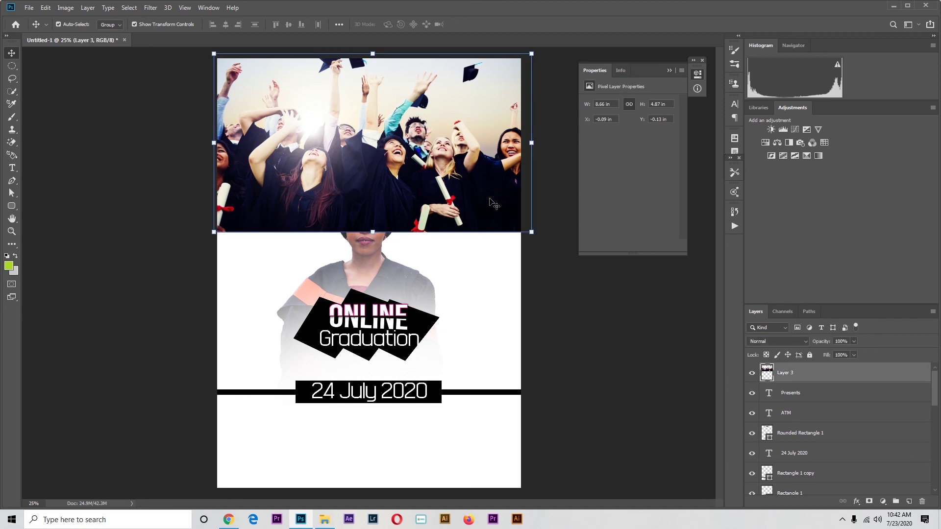
- Drag Layer 3 down to just above Background, then nudge the photo slightly right and down
click(795, 375)
drag(794, 374, 825, 469)
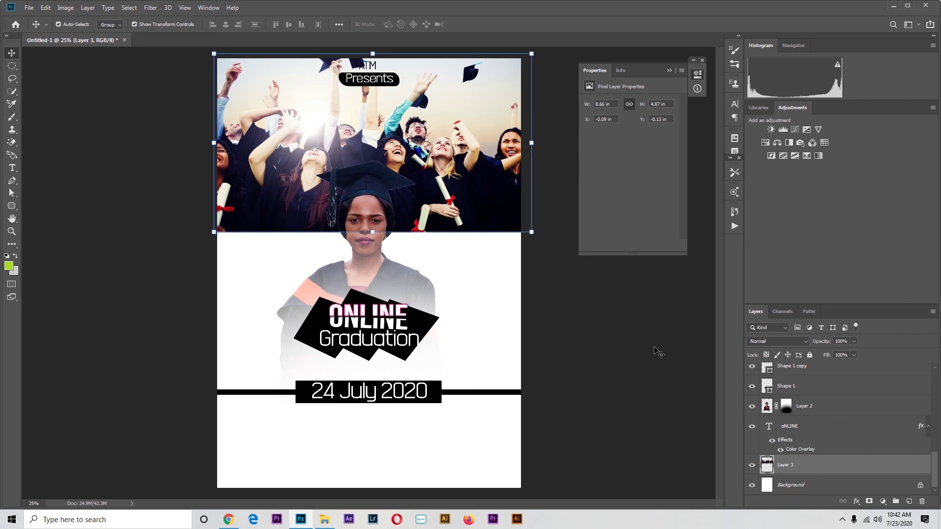
click(615, 314)
click(461, 188)
mouse_move(465, 193)
mouse_down()
mouse_move(464, 231)
mouse_move(461, 198)
mouse_up()
- Reselect the graduates photo and align it with the poster's top edge
click(559, 279)
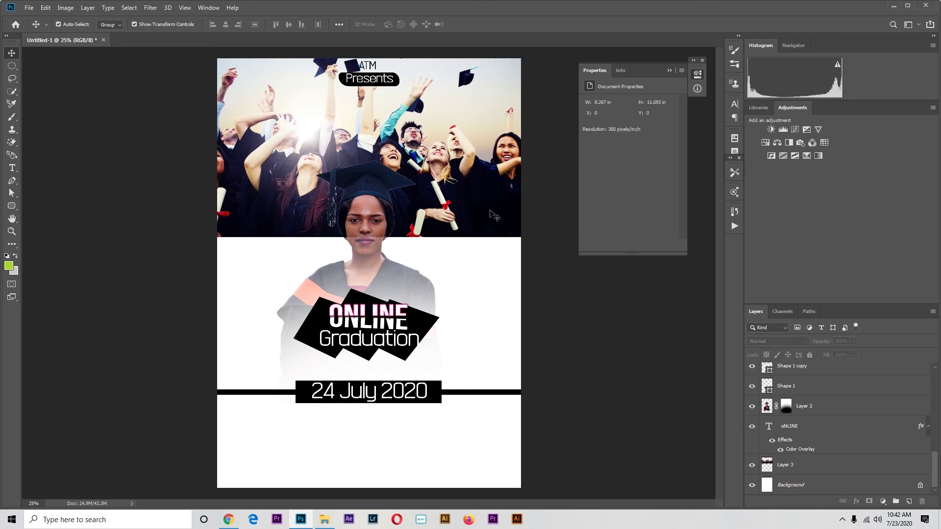
click(493, 215)
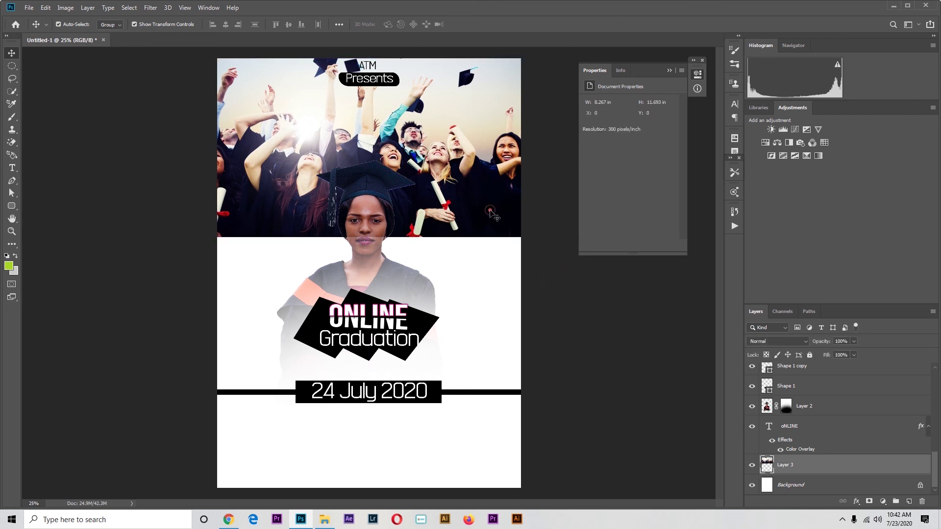
click(535, 264)
click(493, 213)
click(532, 268)
click(481, 206)
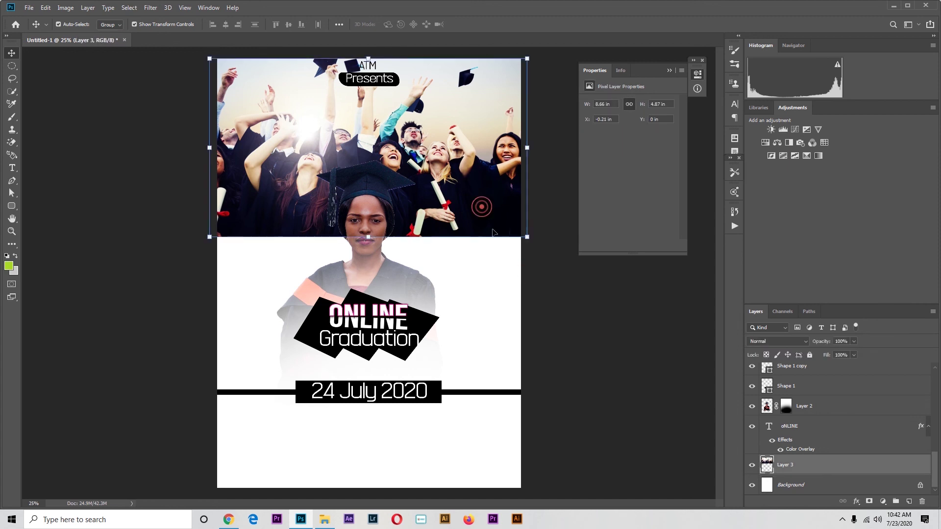
click(531, 268)
mouse_move(487, 208)
mouse_down()
mouse_move(493, 212)
mouse_move(488, 206)
mouse_up()
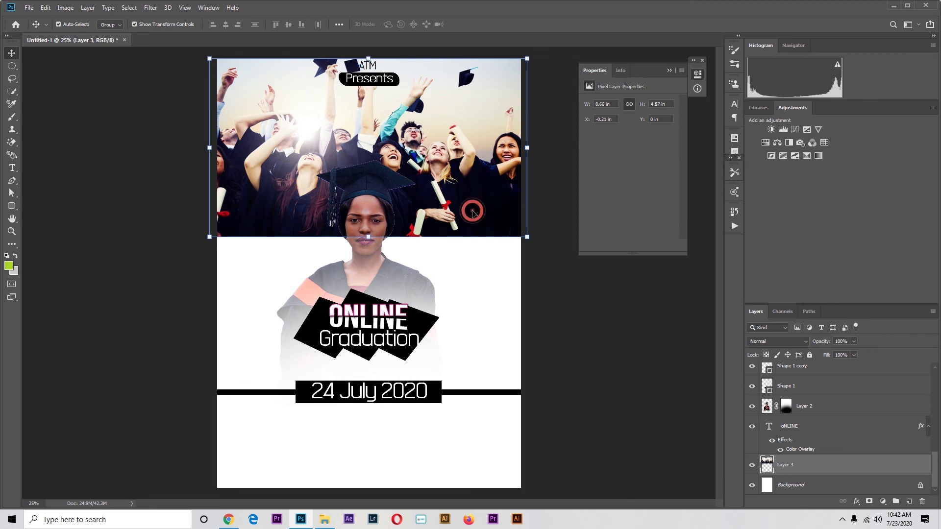
- Browse the retouching, painting and gradient tools and briefly visit the home screen
click(11, 128)
click(12, 117)
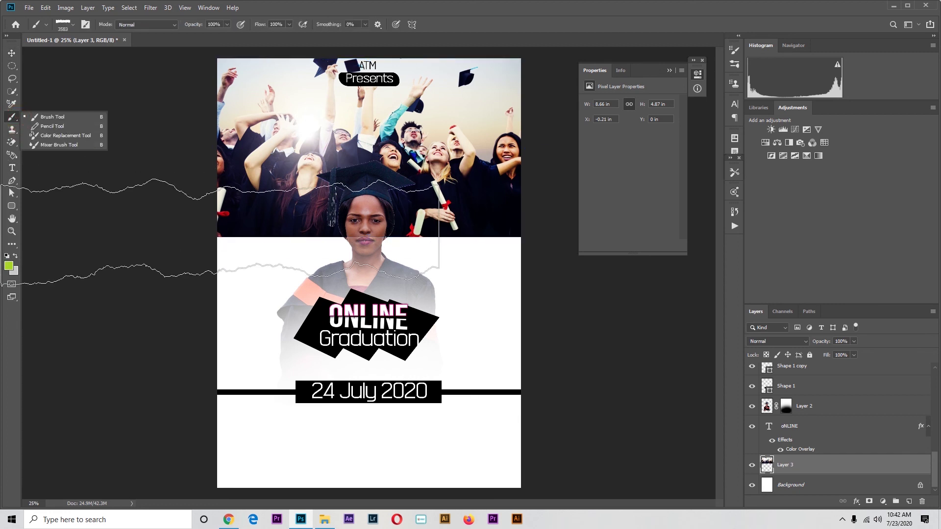
click(16, 25)
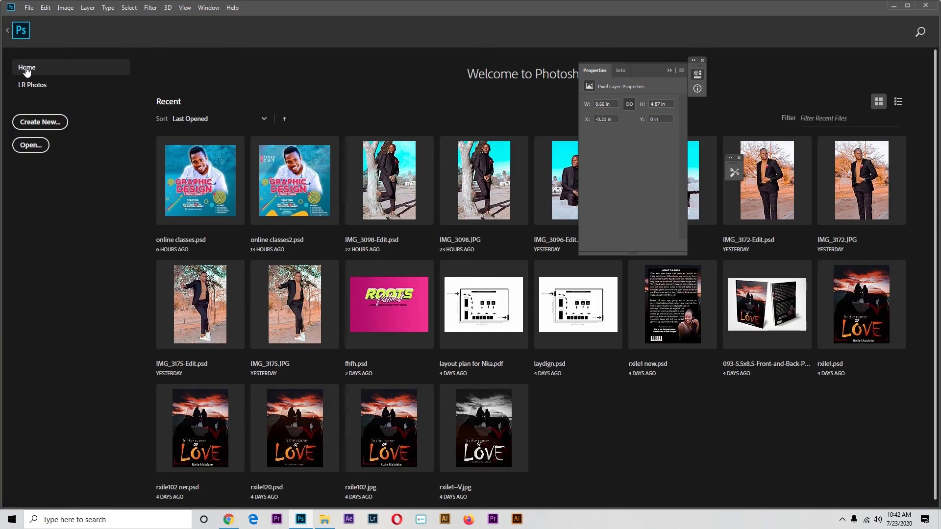
click(16, 32)
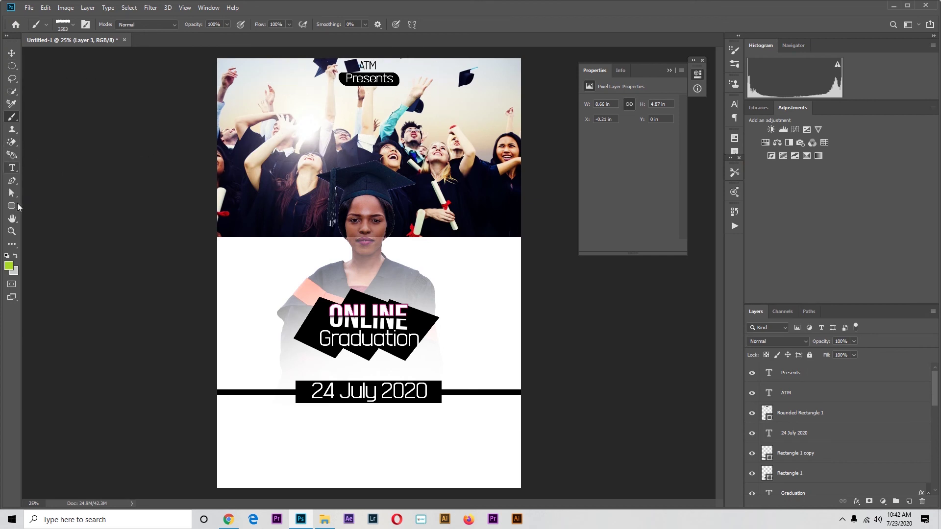
click(12, 244)
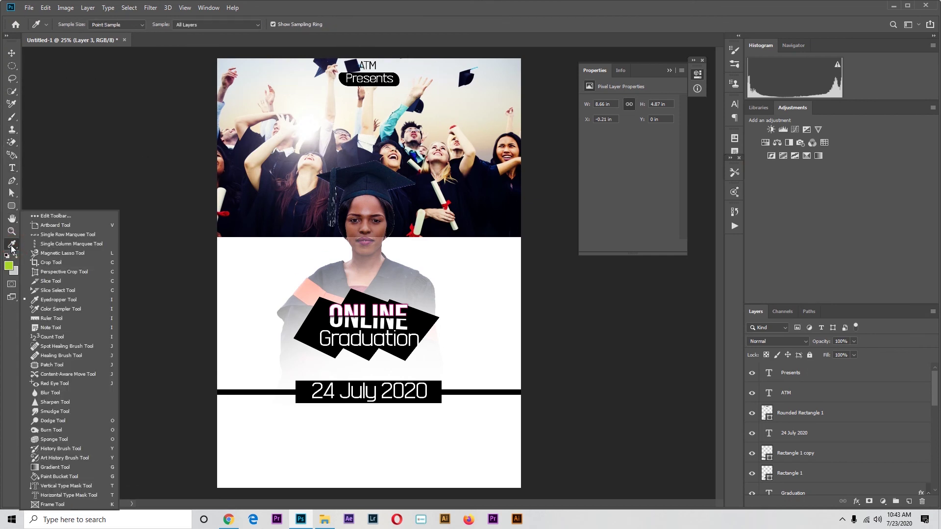
click(74, 467)
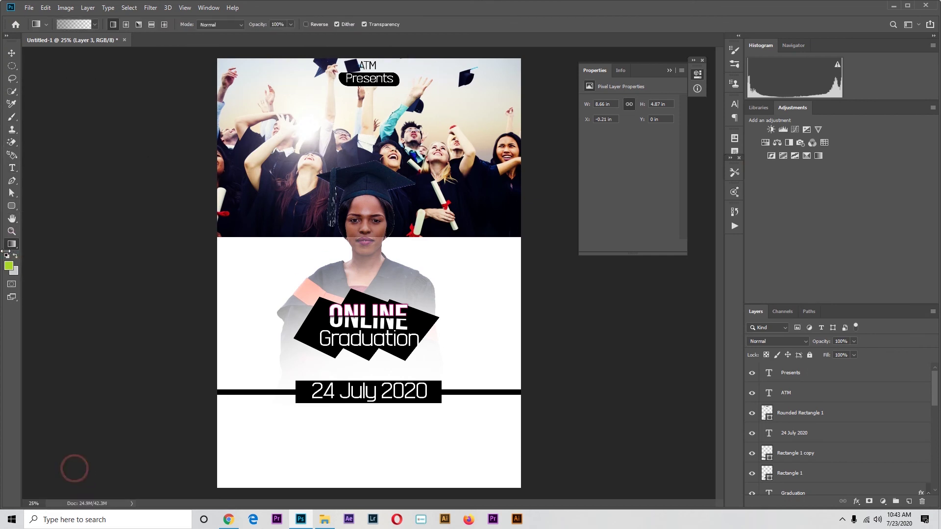
click(12, 53)
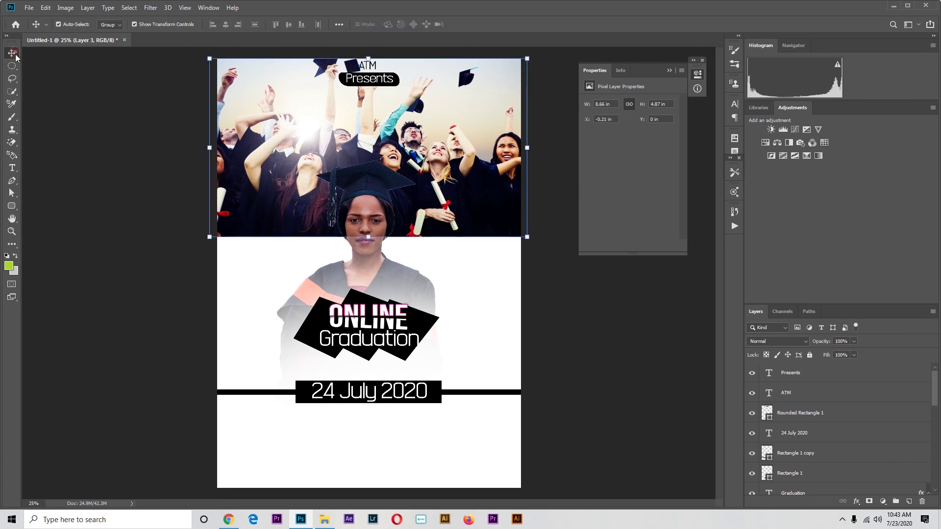
scroll(842, 490, down, 6)
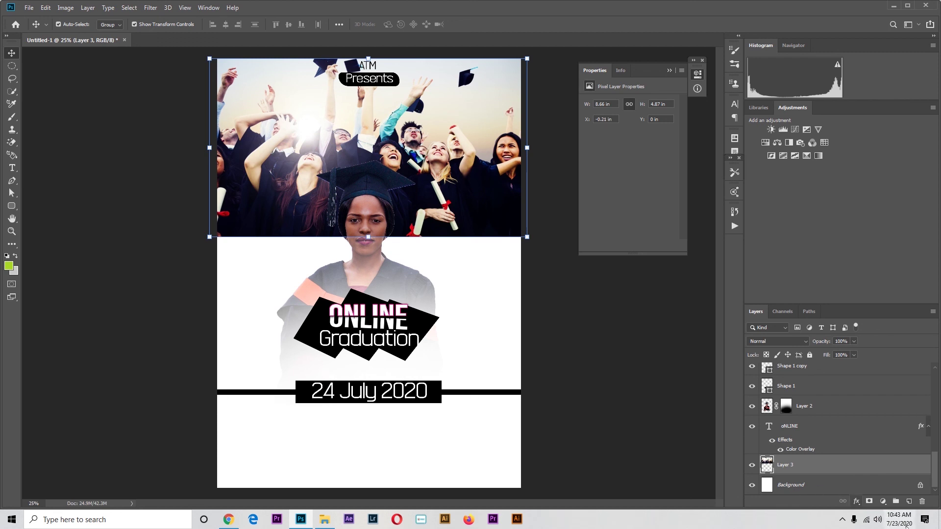
- Add a layer mask to Layer 3 and drag several upward black-to-white gradients on it to fade the crowd photo
click(869, 502)
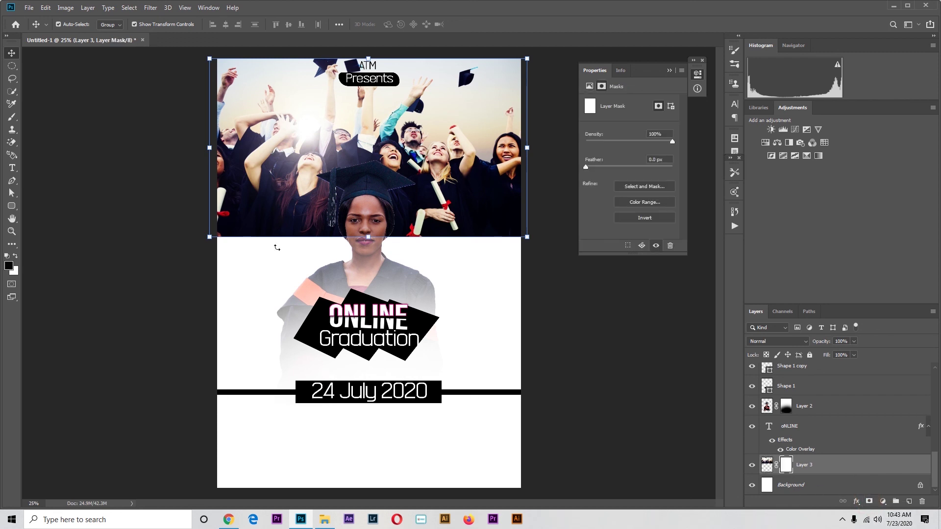
click(12, 243)
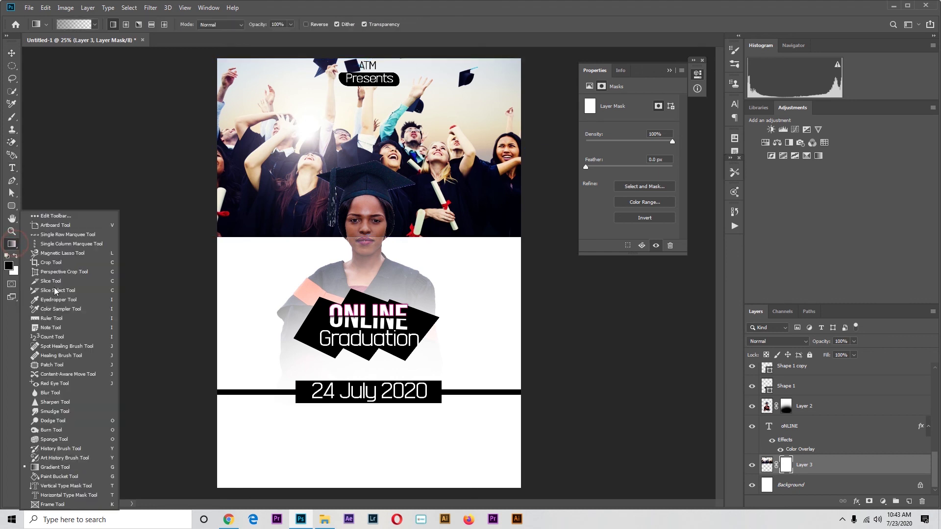
click(68, 468)
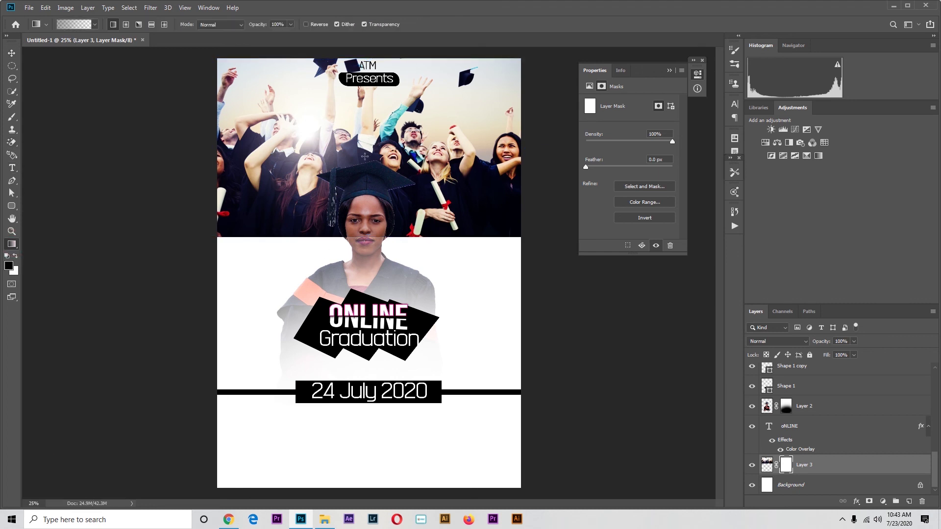
drag(372, 116, 367, 88)
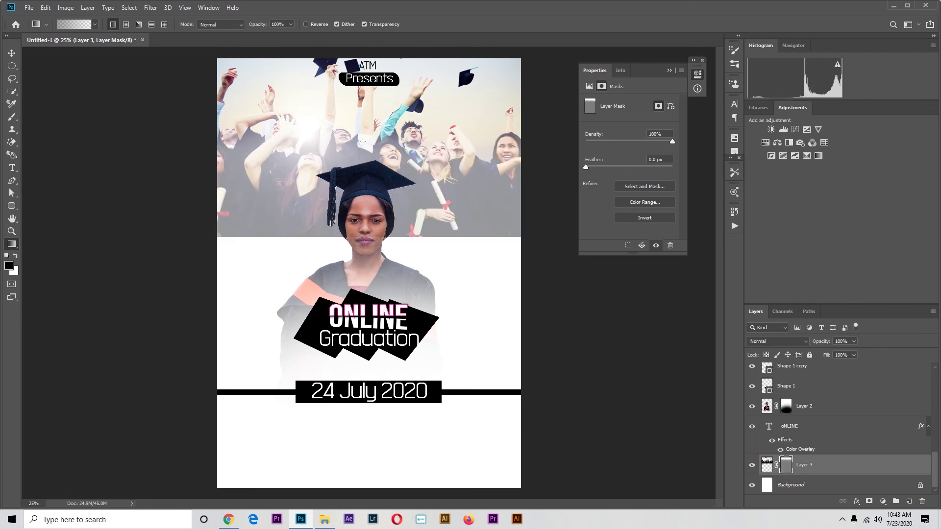
drag(362, 157, 362, 114)
drag(367, 149, 372, 124)
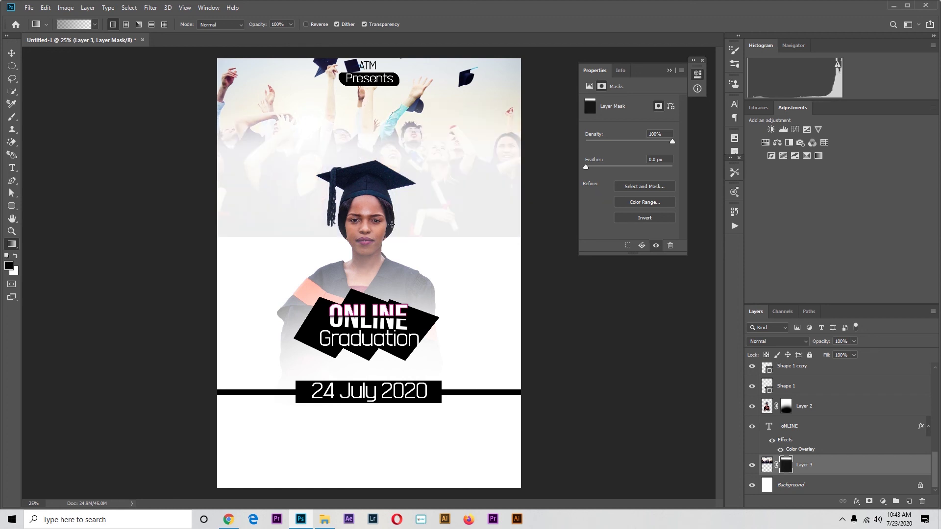
drag(396, 201, 398, 182)
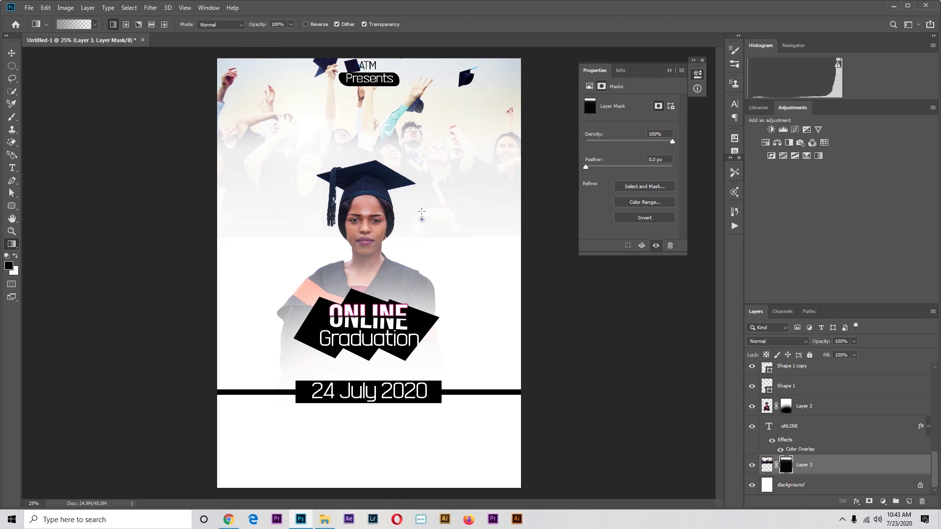
drag(472, 213, 472, 184)
drag(277, 226, 277, 196)
key(v)
click(105, 133)
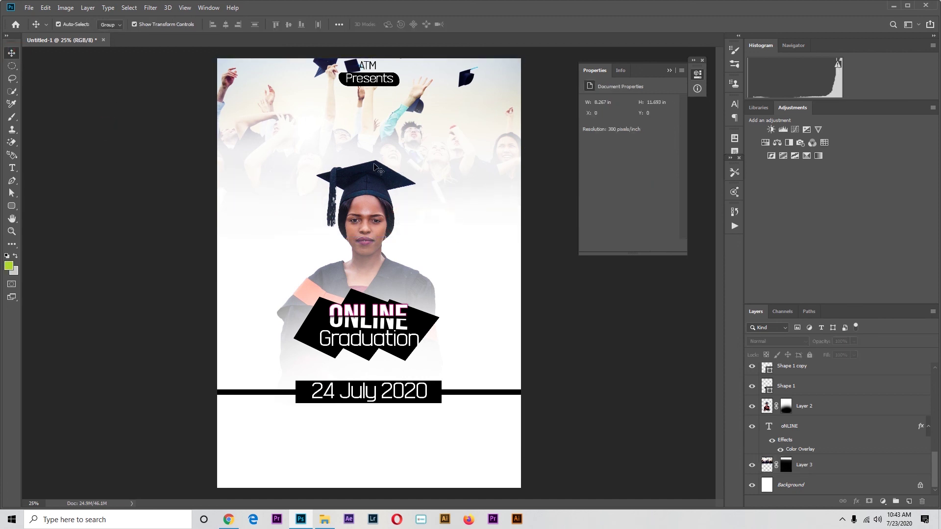
- Convert the Background layer into an editable Layer 0
click(835, 486)
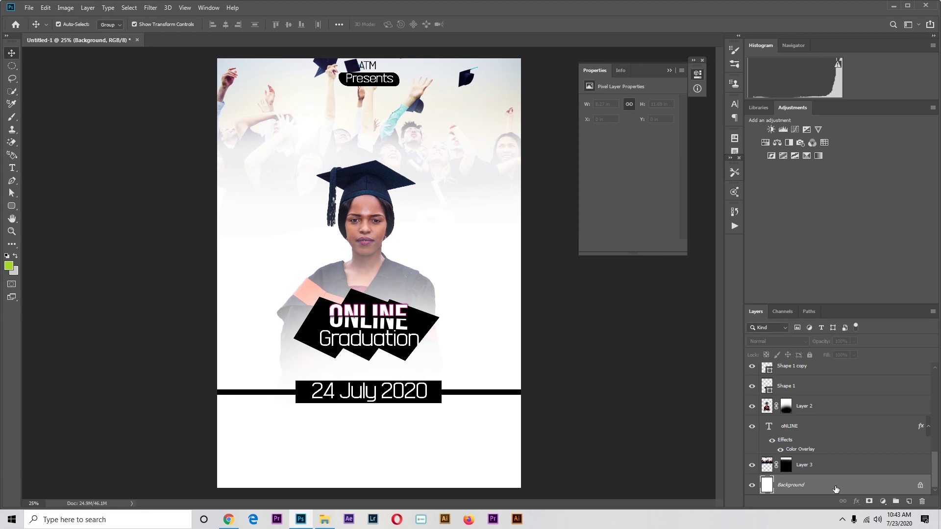
right_click(836, 489)
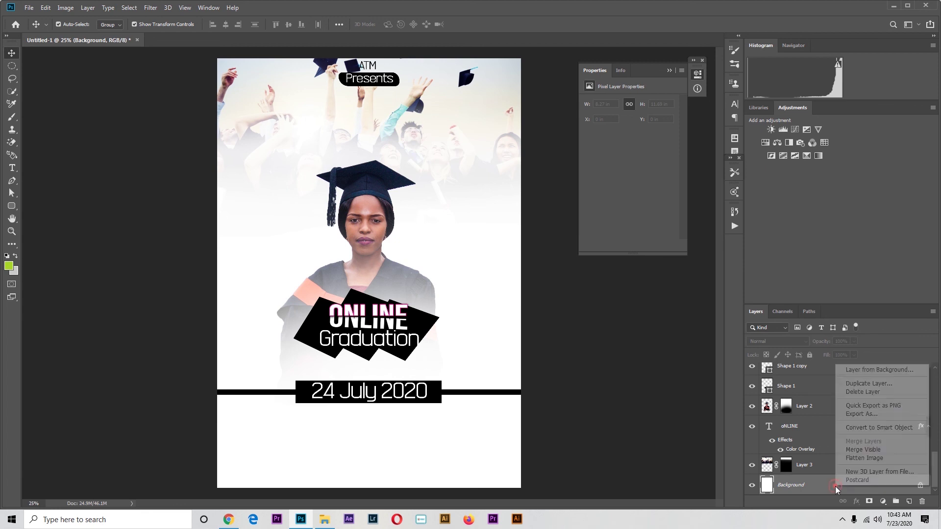
click(868, 501)
click(869, 501)
right_click(860, 489)
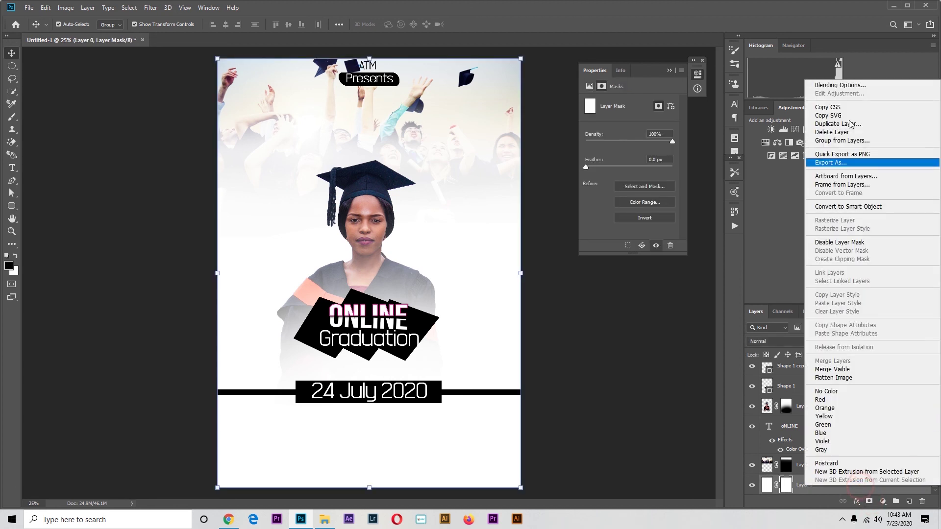
- In Layer 0's Blending Options, try a dark red Color Overlay, then discard it
click(838, 82)
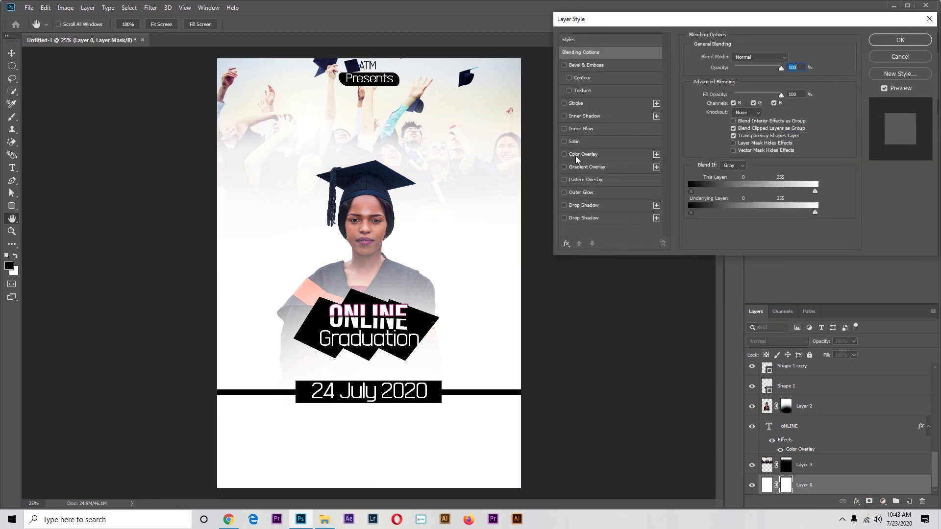
click(564, 154)
click(584, 156)
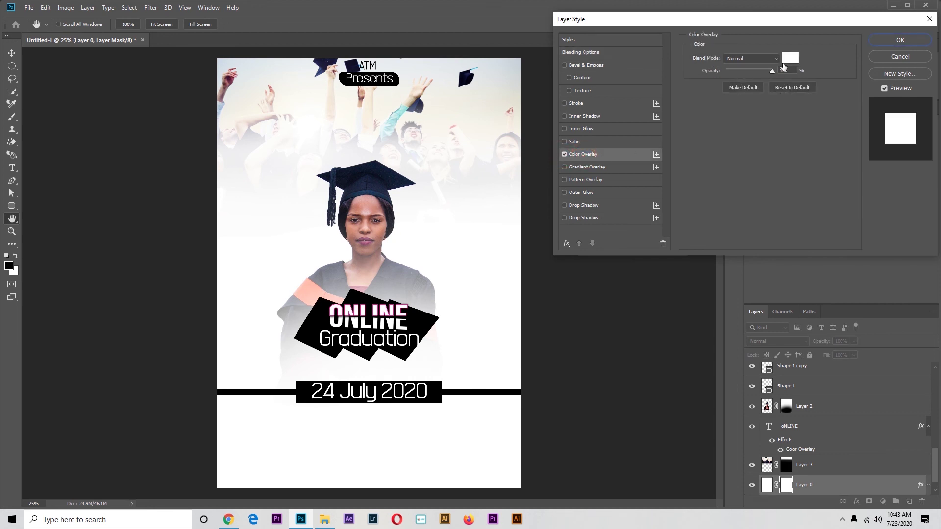
click(789, 58)
click(582, 120)
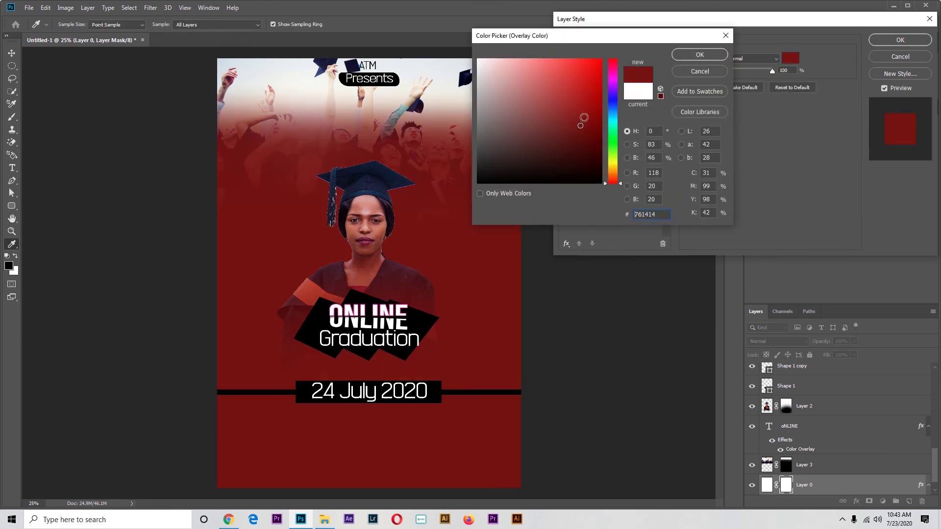
click(699, 71)
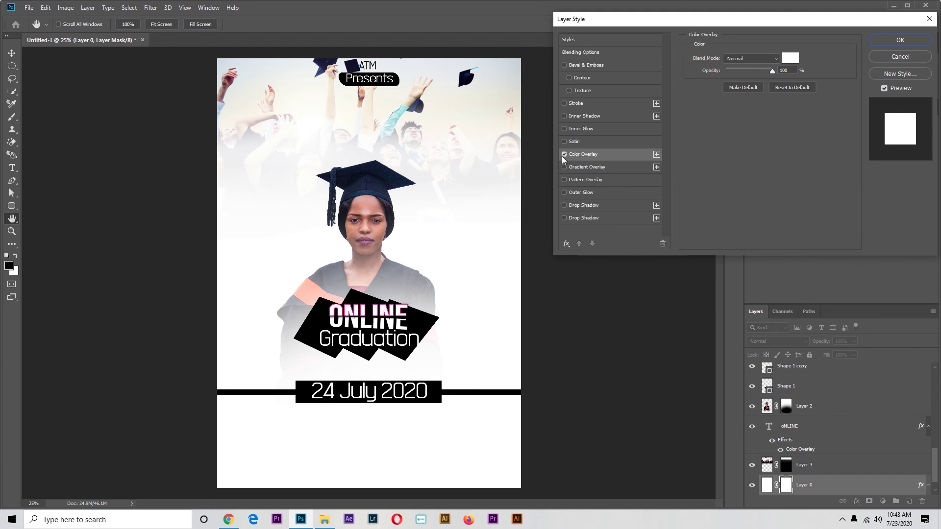
click(564, 154)
- Apply a pink preset Gradient Overlay to Layer 0
click(564, 167)
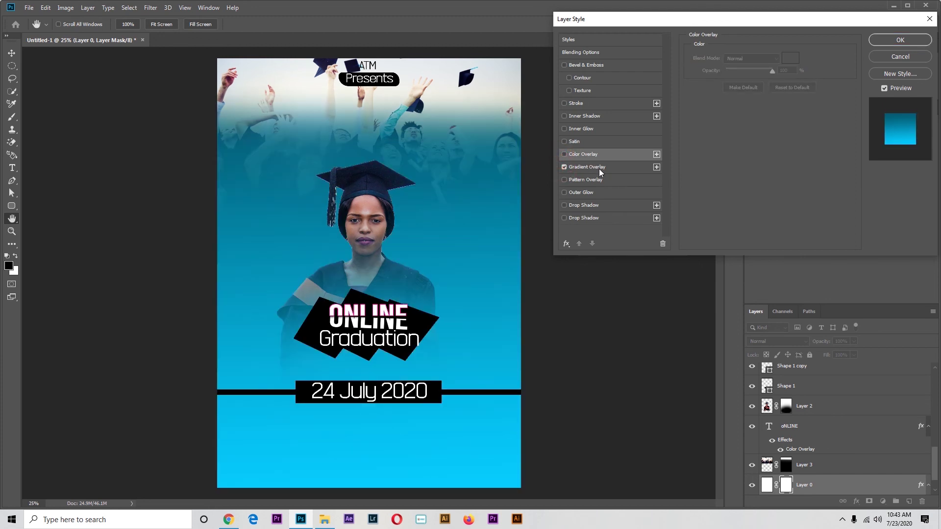
click(600, 169)
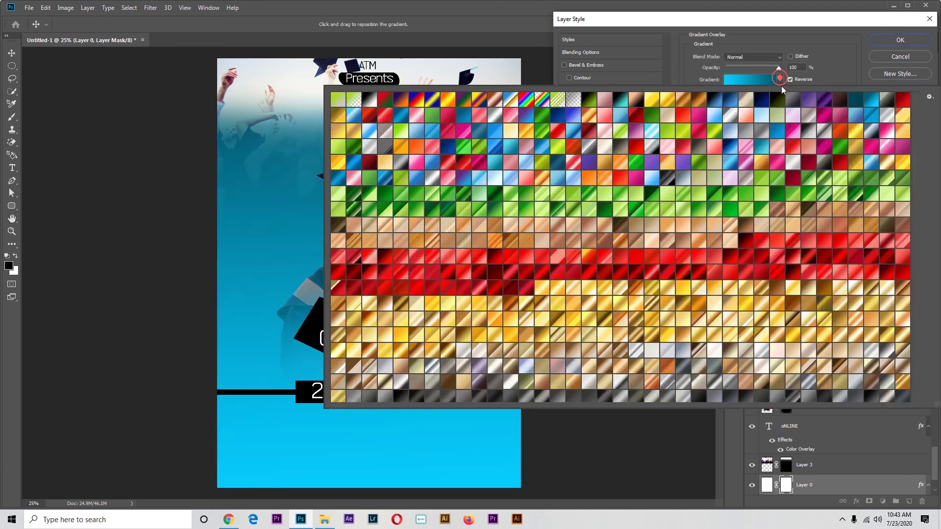
click(780, 79)
click(703, 116)
click(707, 69)
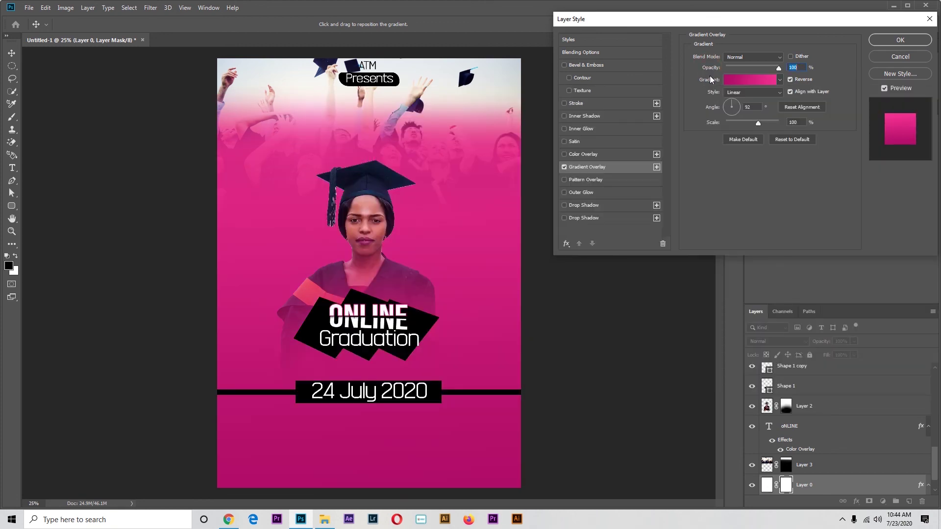
click(897, 43)
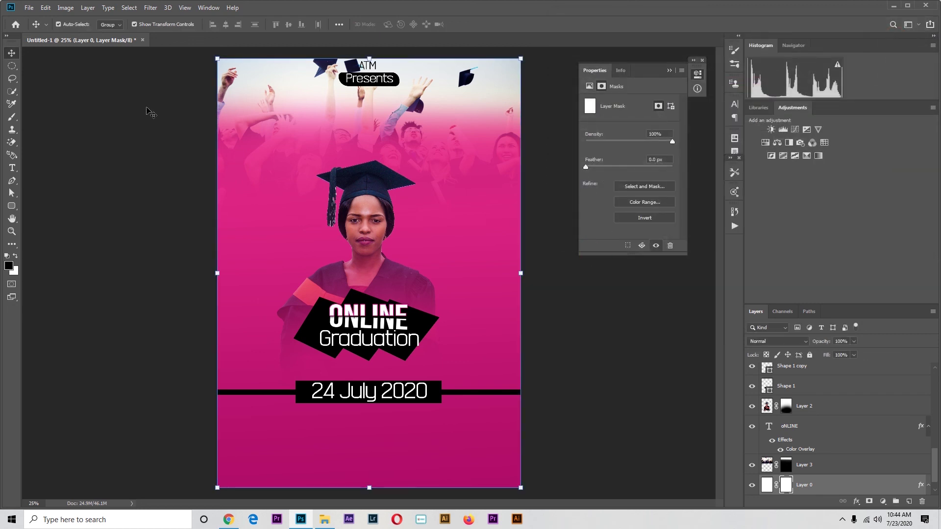
- Set the crowd photo layer (Layer 3) to Overlay blend mode
click(126, 122)
click(455, 104)
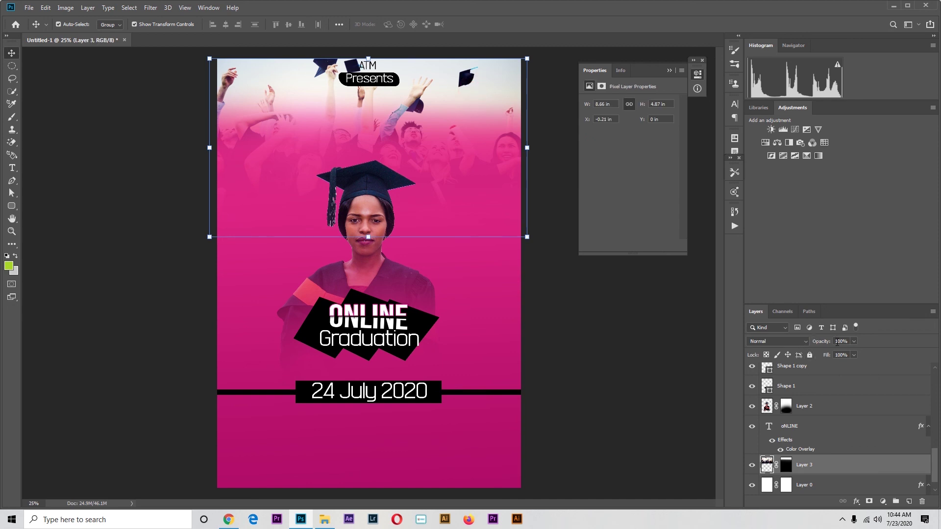
click(802, 346)
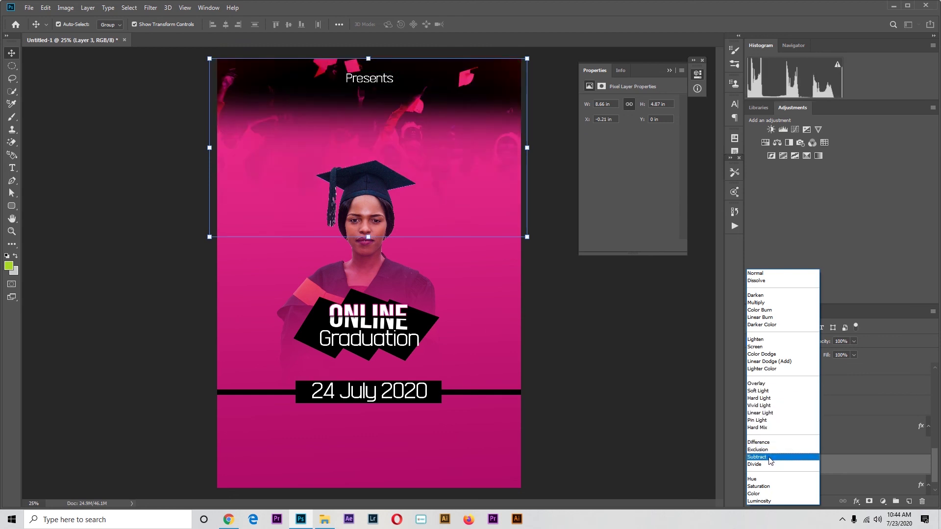
click(767, 388)
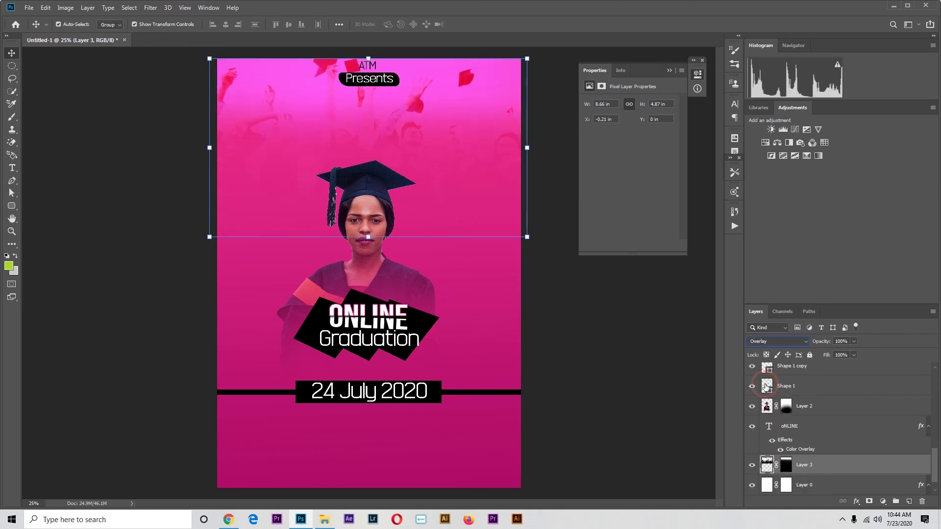
- Move the graduate photo (Layer 2) higher up the poster
click(614, 269)
drag(385, 237, 384, 172)
click(578, 290)
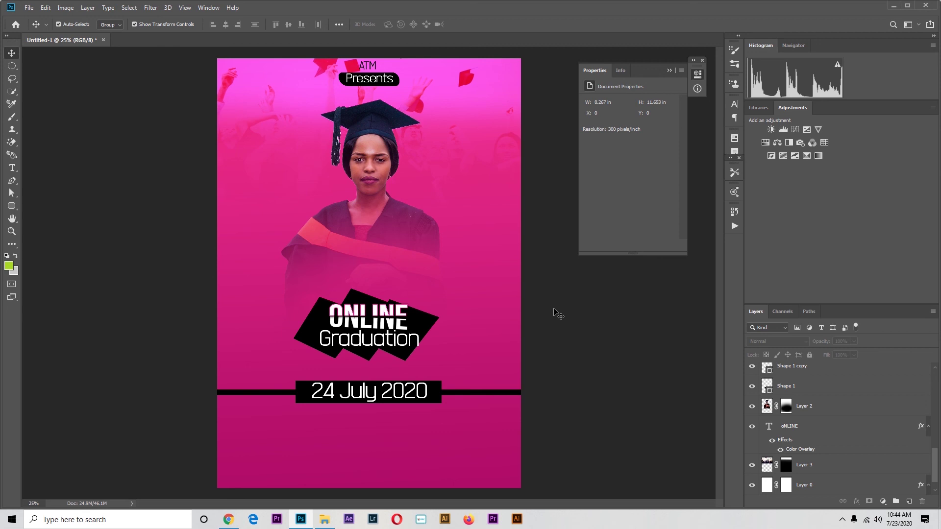
- Move the thin black line (Rectangle 1 copy) up above the title block
drag(460, 395, 460, 365)
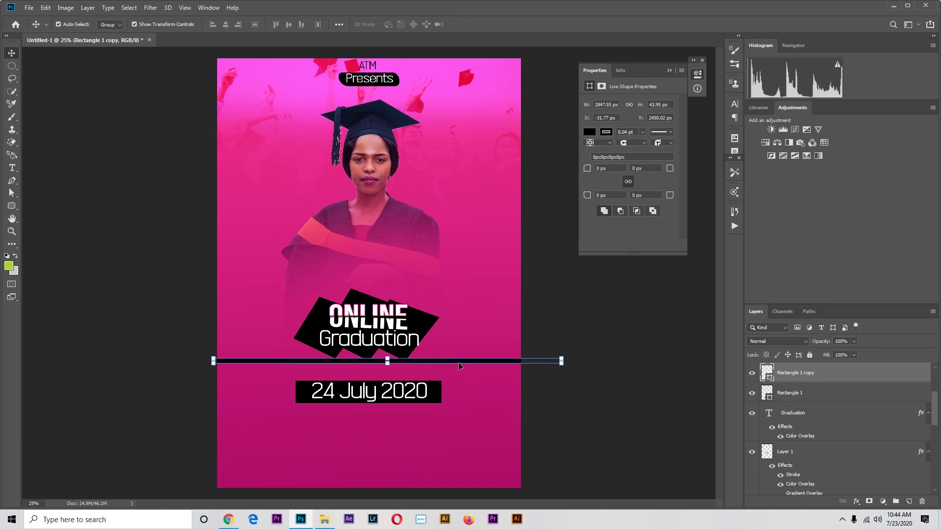
click(581, 340)
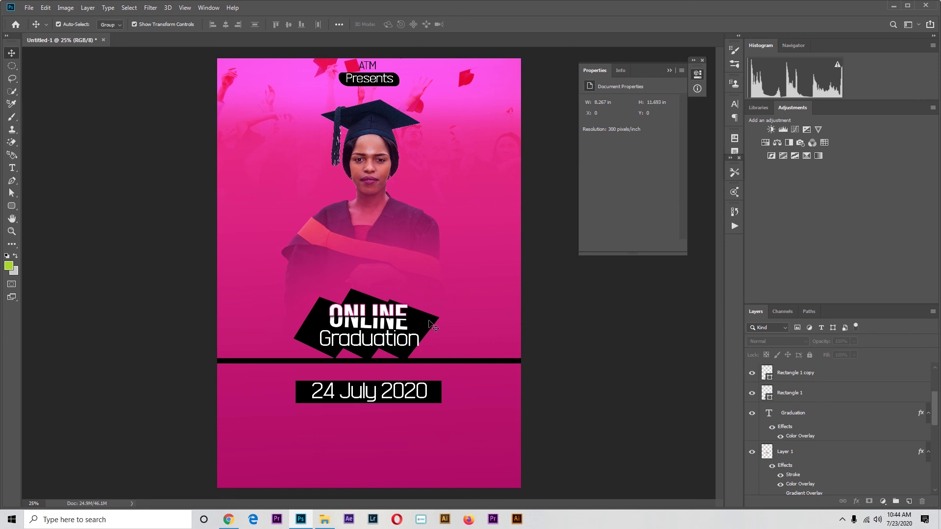
drag(408, 362, 407, 306)
click(628, 311)
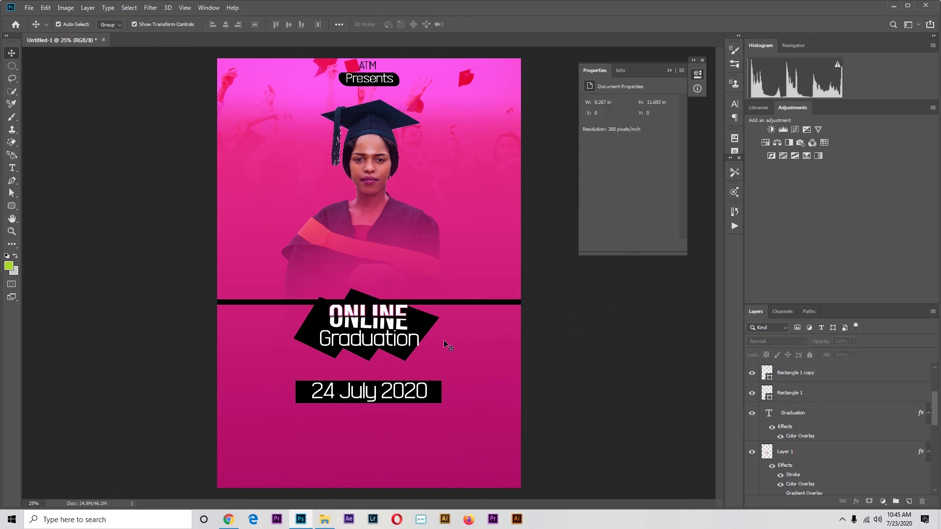
- Move the '24 July 2020' date bar up directly under 'Graduation'
drag(434, 391, 388, 364)
click(586, 349)
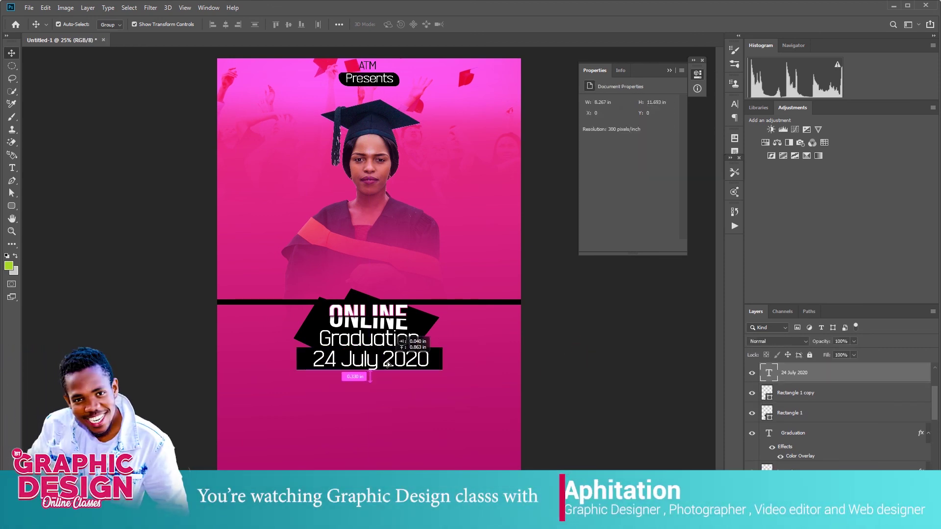
click(556, 353)
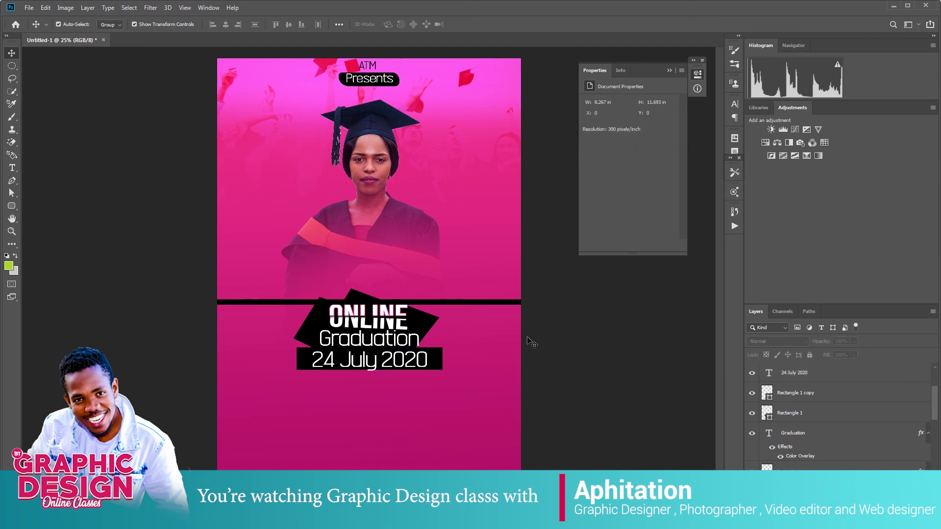